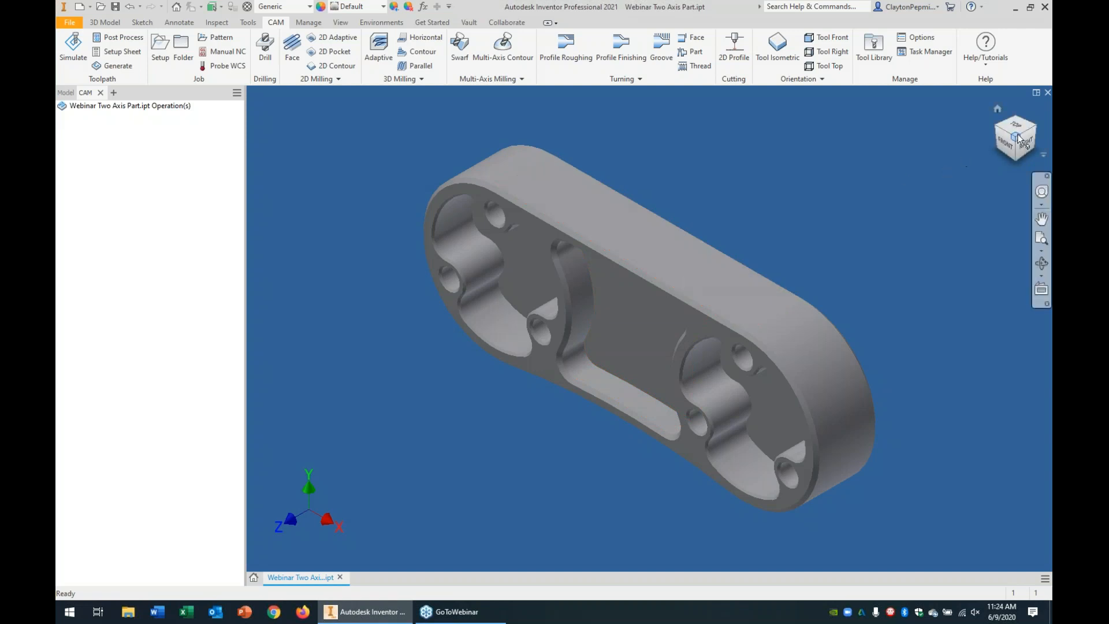
Close the open part, reopen Webinar Two Axis Part from the recent documents and display its modelling feature tree
{"action": "left_click", "coordinate": [1048, 93]}
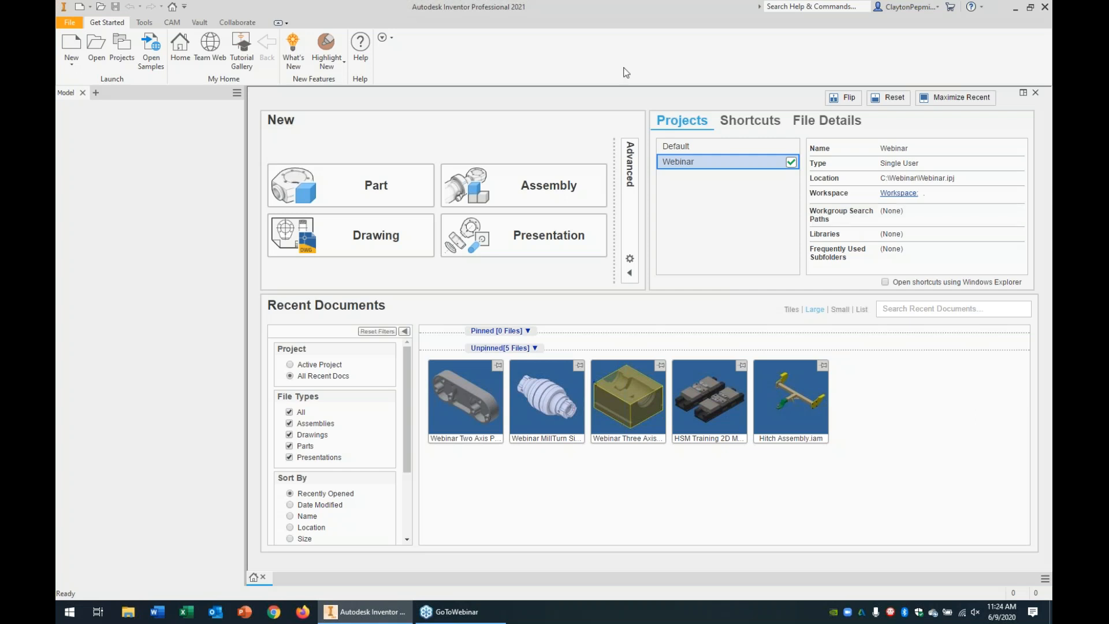
{"action": "mouse_move", "coordinate": [483, 428]}
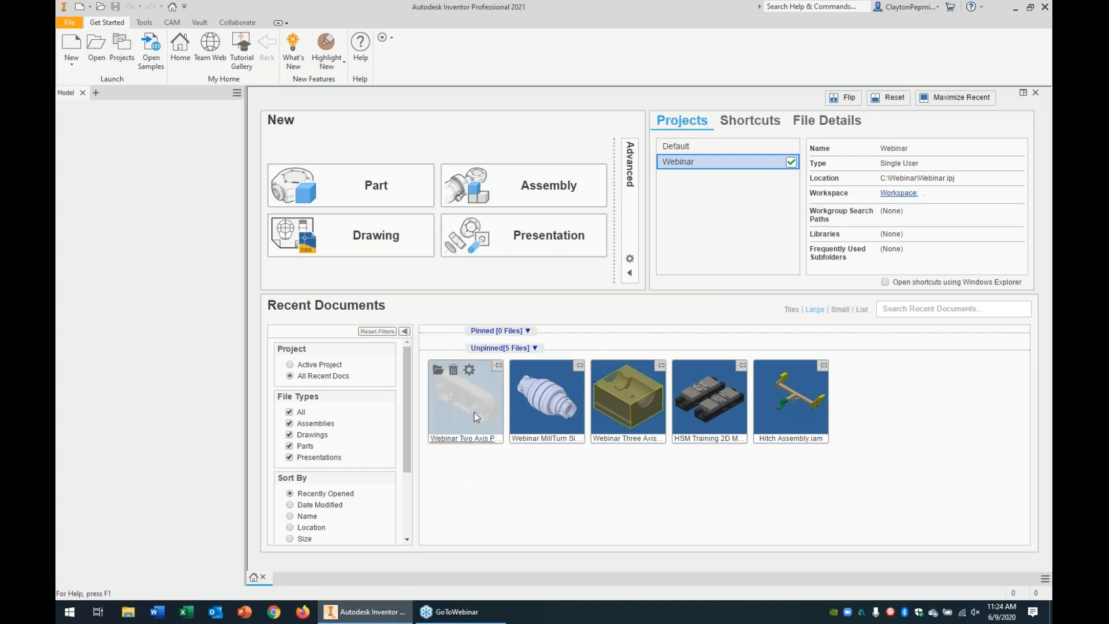
{"action": "left_click", "coordinate": [473, 417]}
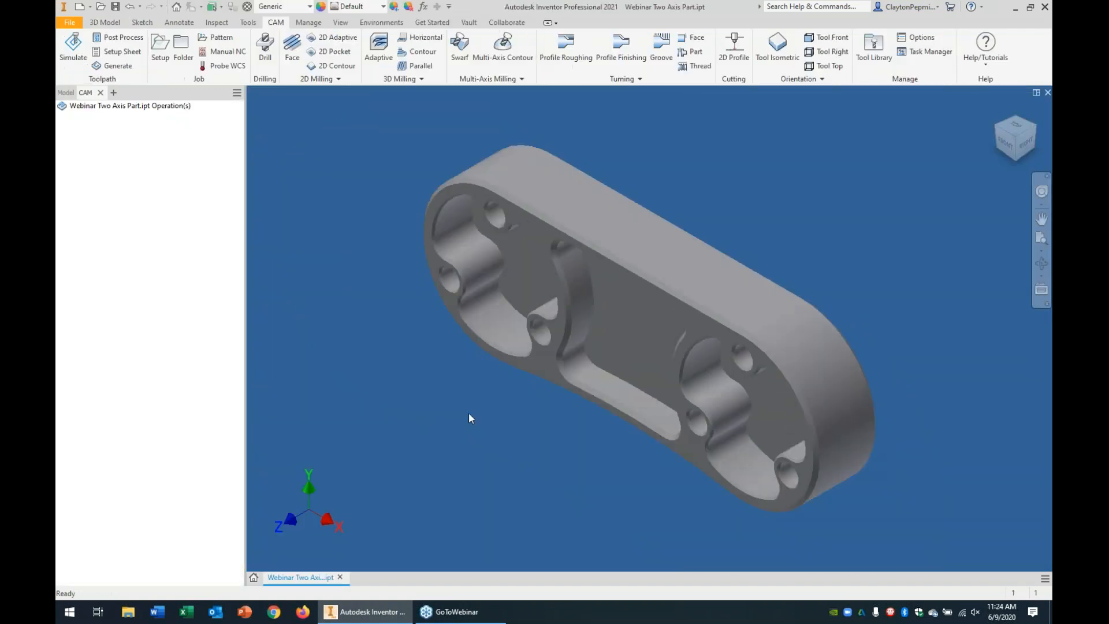
{"action": "left_click", "coordinate": [65, 92]}
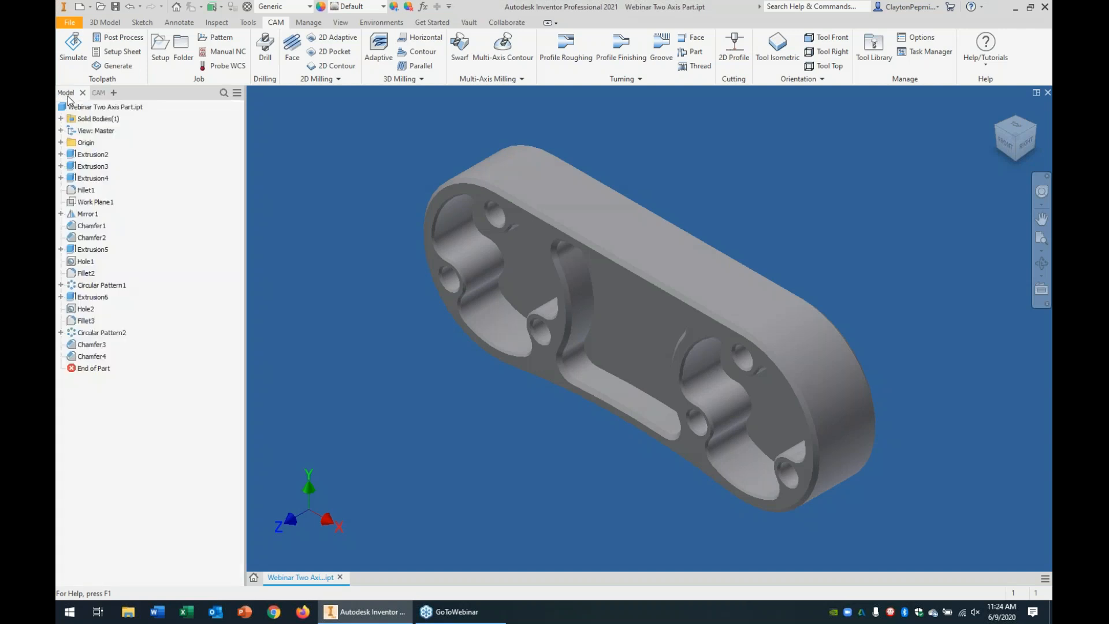
{"action": "left_click", "coordinate": [105, 22]}
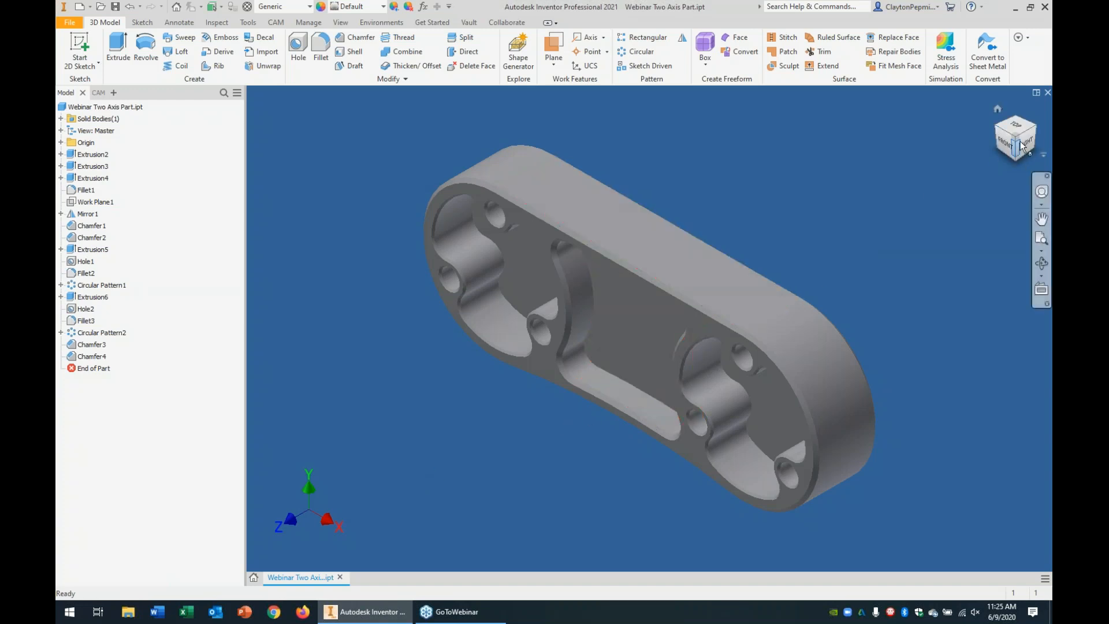
Examine the part from the front, right and top, and return to the home view
{"action": "left_click", "coordinate": [1001, 146]}
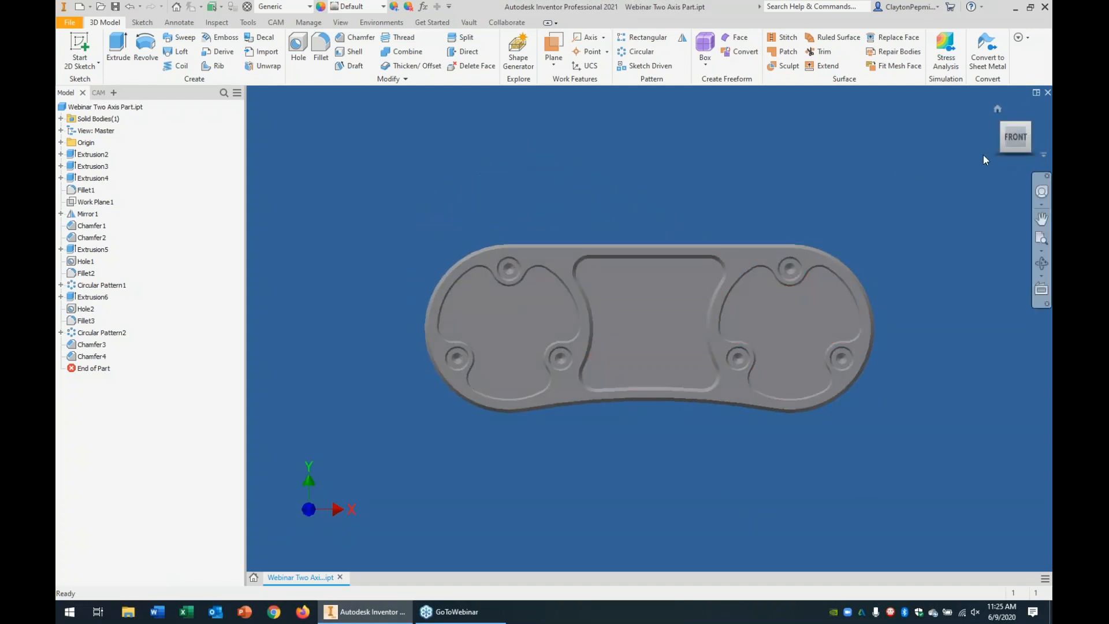
{"action": "left_click", "coordinate": [1039, 136]}
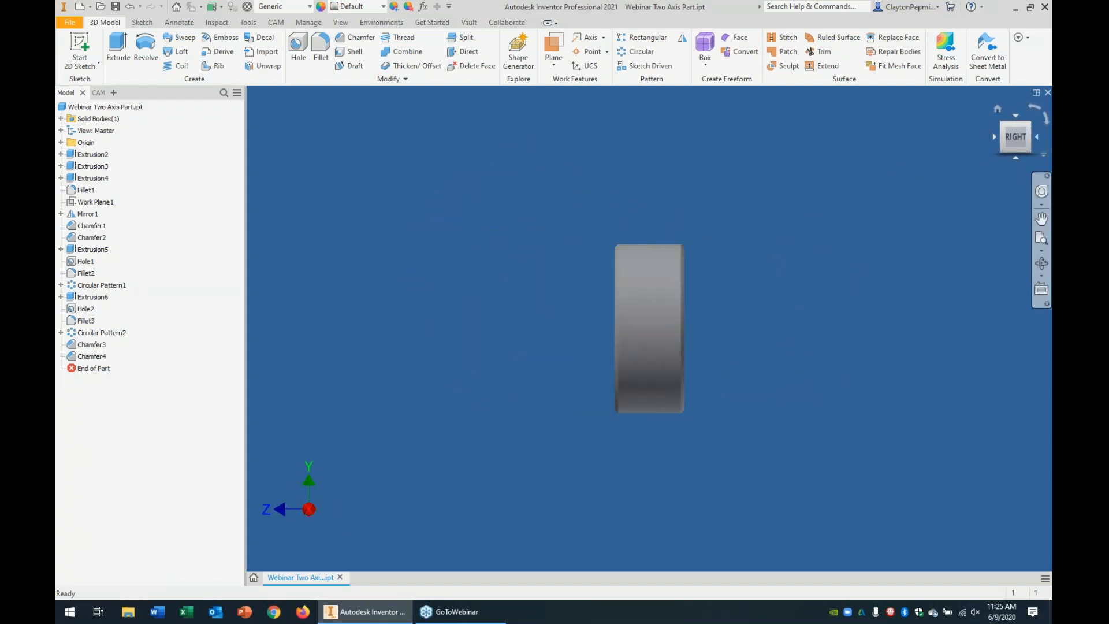
{"action": "left_click", "coordinate": [1016, 115]}
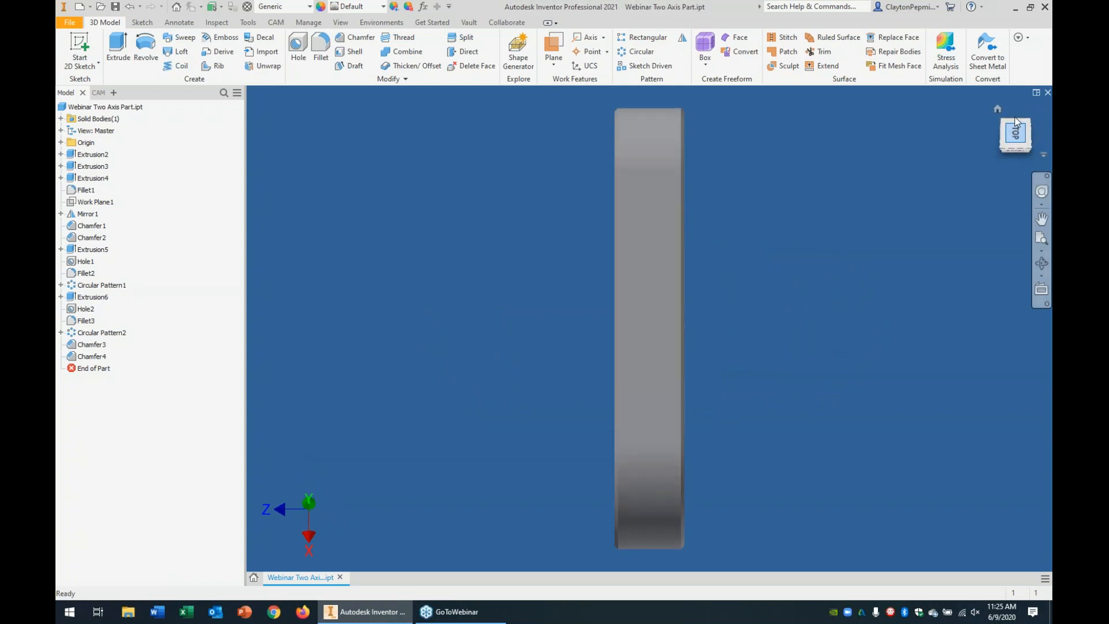
{"action": "left_click", "coordinate": [1032, 111]}
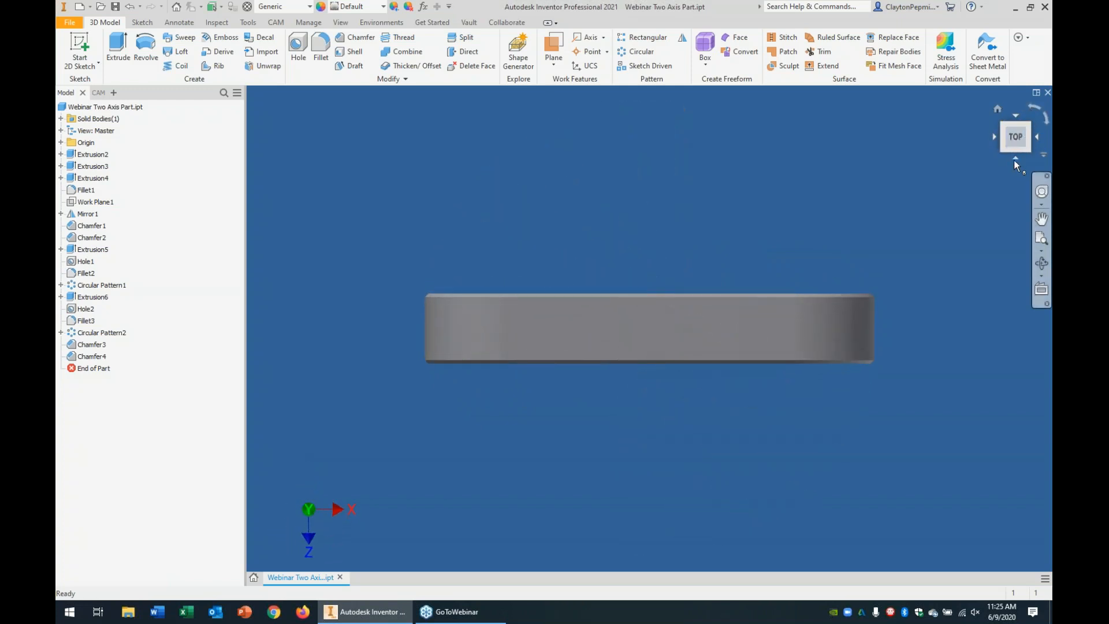
{"action": "left_click", "coordinate": [1015, 157]}
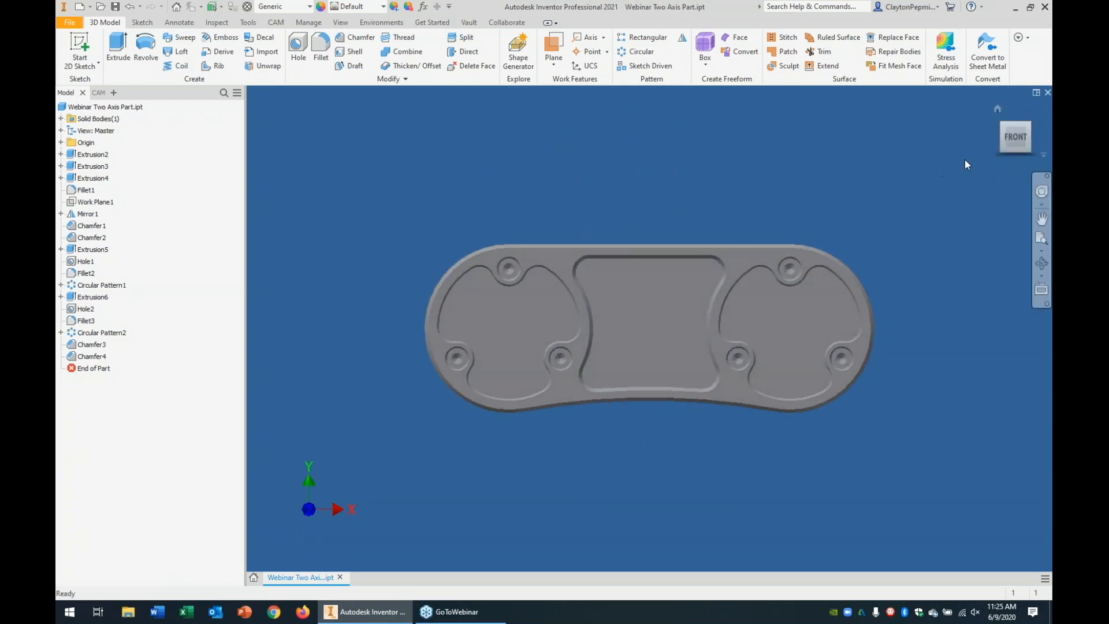
{"action": "left_click", "coordinate": [998, 111]}
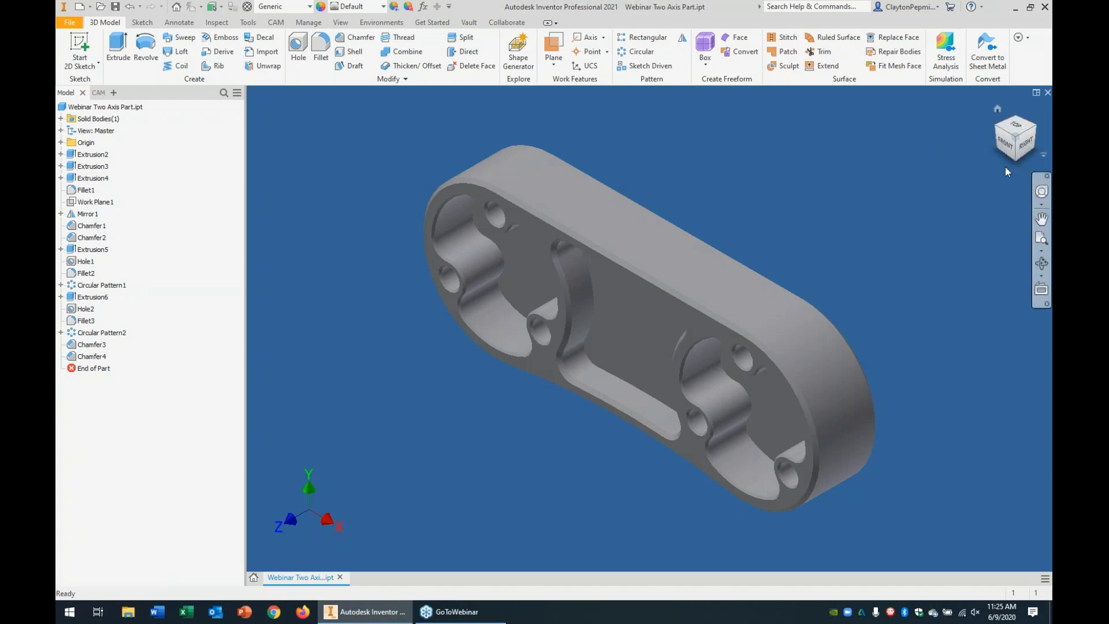
Orient the part to its bottom view and define that orientation as the new Front view
{"action": "left_click", "coordinate": [1005, 144]}
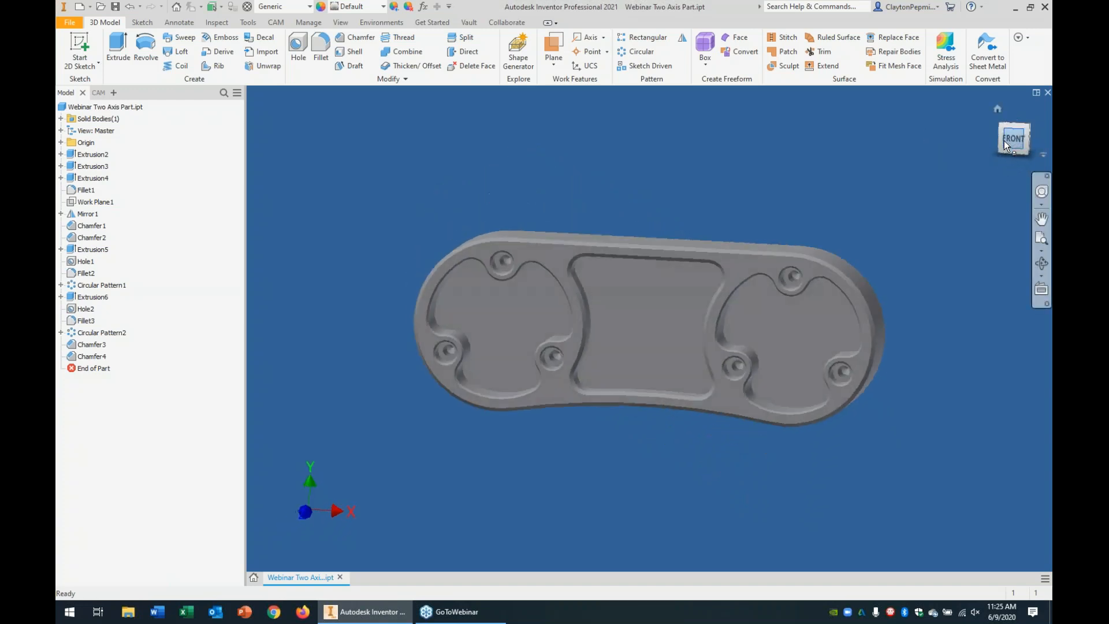
{"action": "left_click", "coordinate": [1016, 156]}
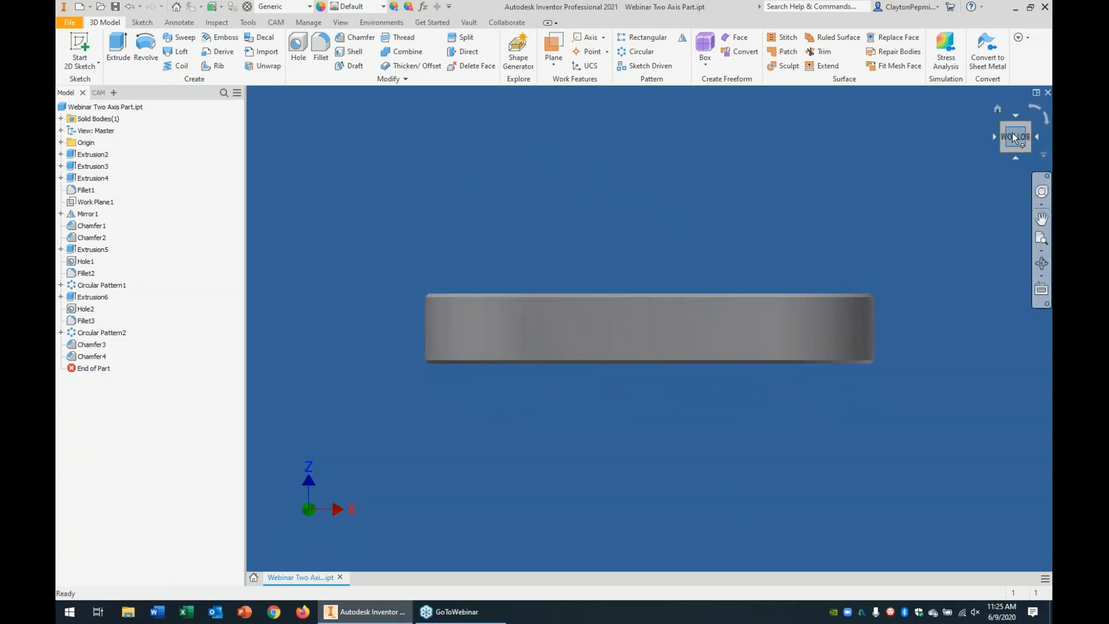
{"action": "right_click", "coordinate": [1014, 134]}
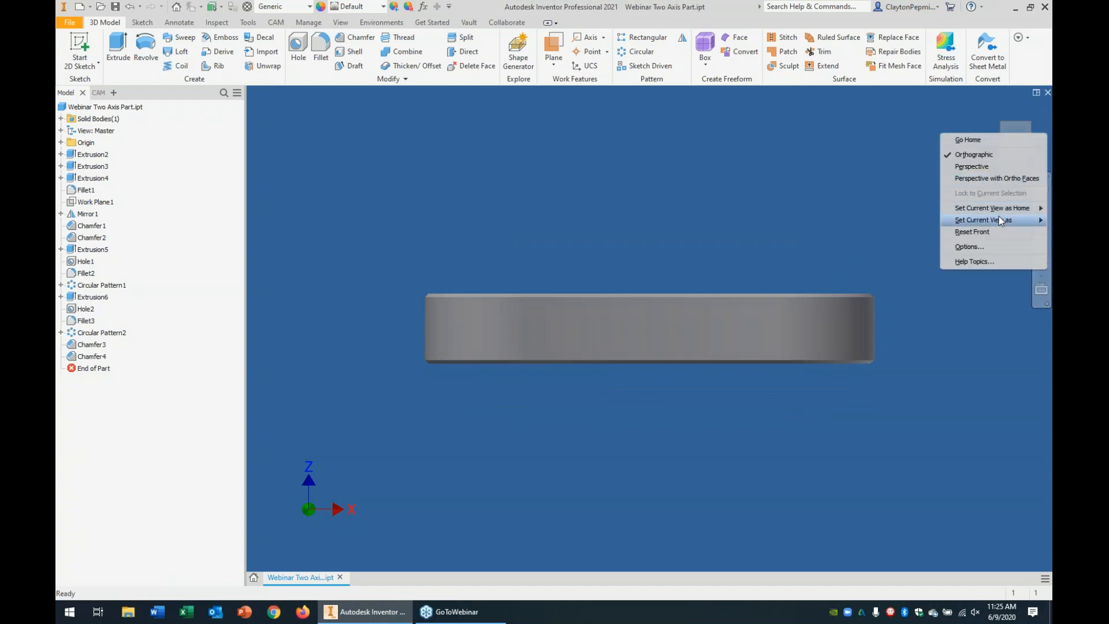
{"action": "mouse_move", "coordinate": [998, 219]}
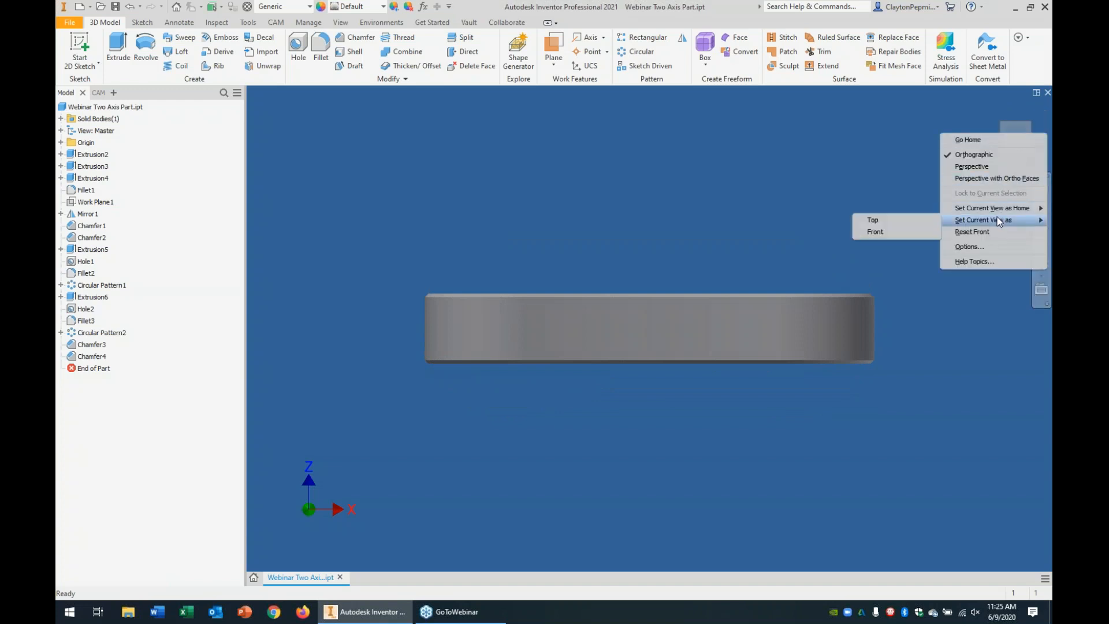
{"action": "left_click", "coordinate": [892, 231]}
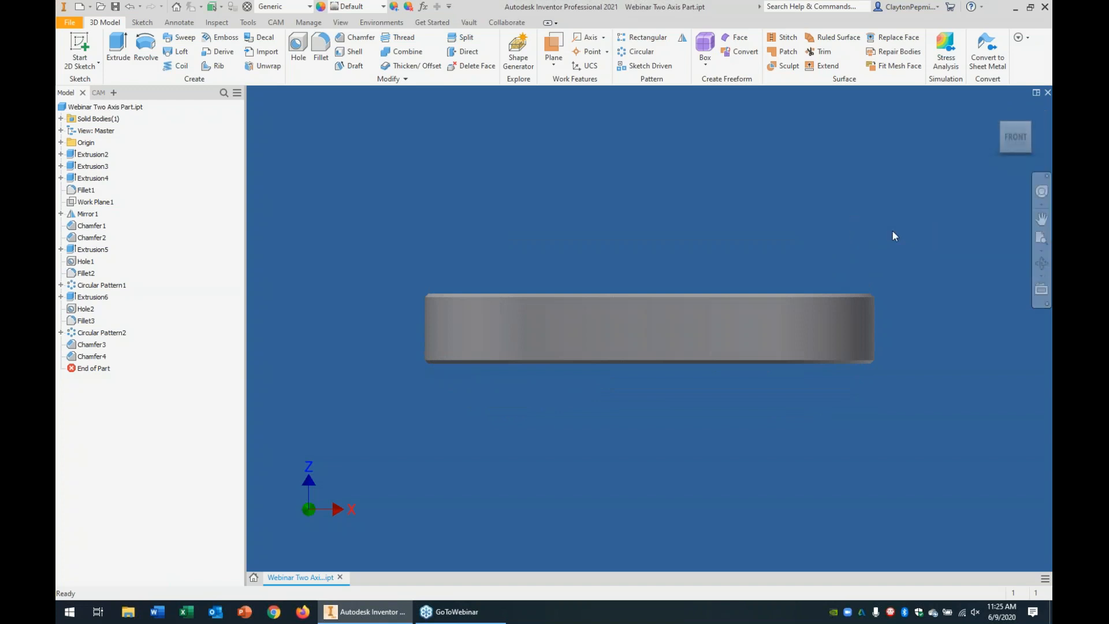
Save the isometric view with the pockets facing up as the home view and test it by orbiting away and returning
{"action": "left_click", "coordinate": [1028, 124]}
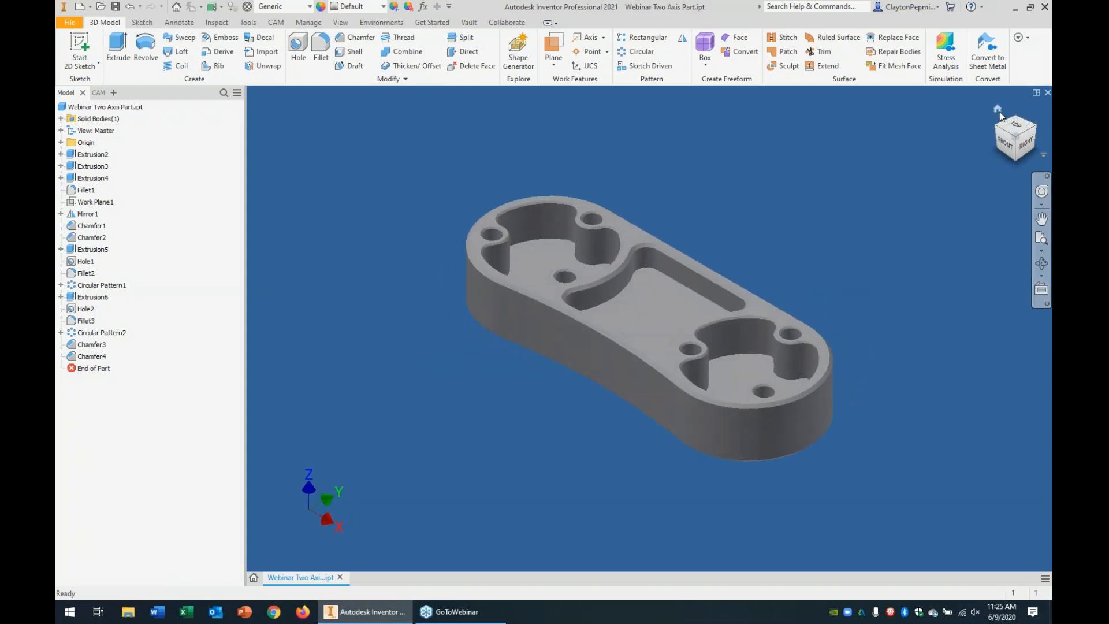
{"action": "right_click", "coordinate": [1013, 135]}
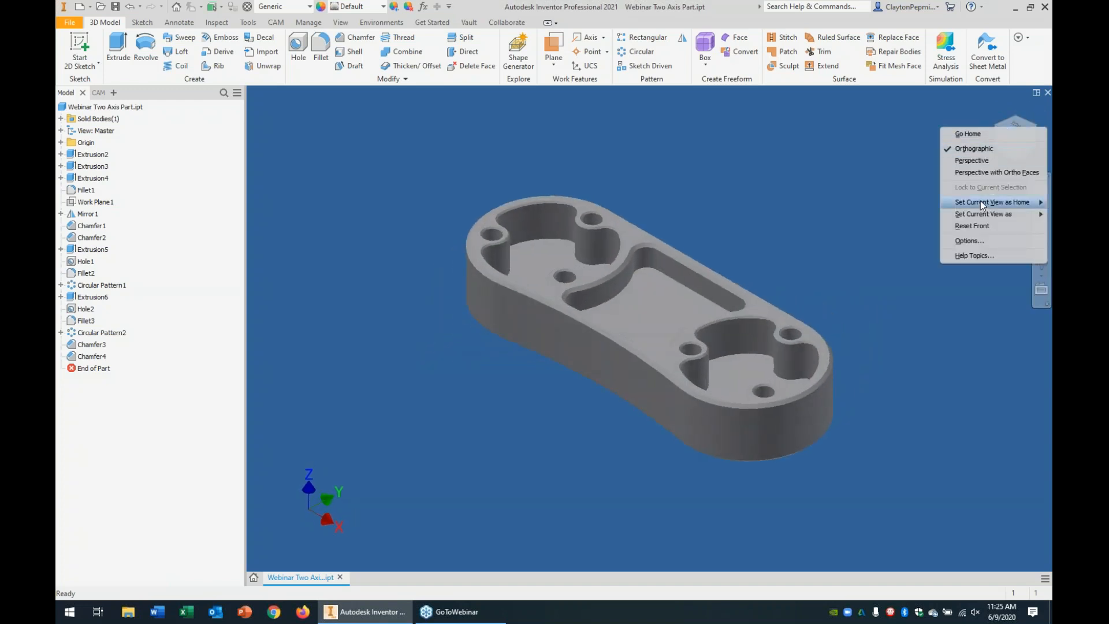
{"action": "mouse_move", "coordinate": [980, 199]}
{"action": "left_click", "coordinate": [892, 216]}
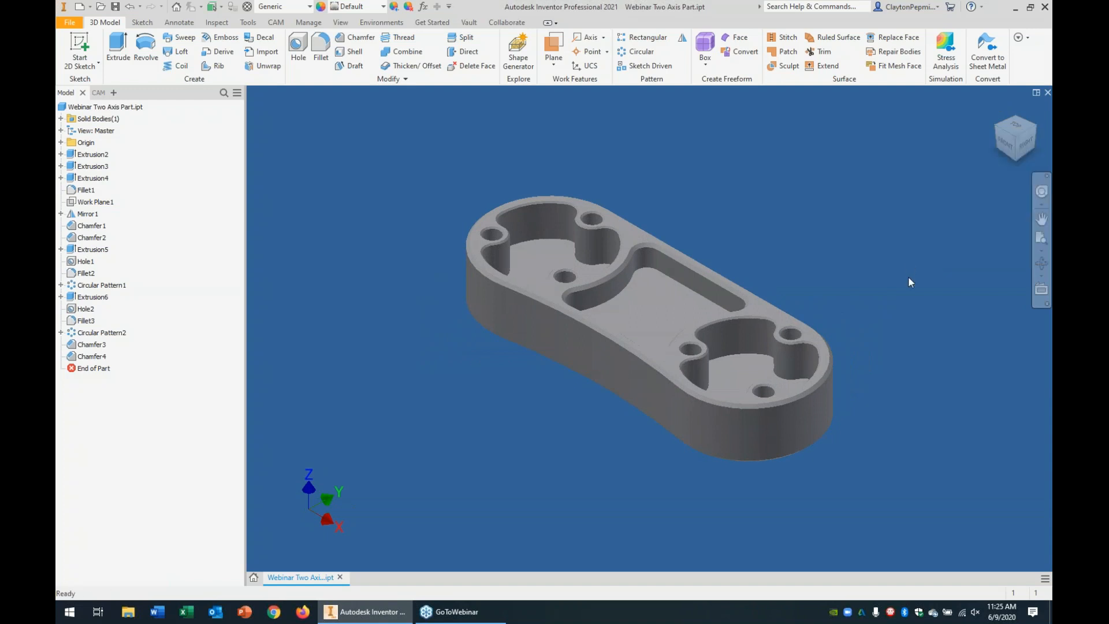
{"action": "middle_click_drag", "start_coordinate": [893, 260], "coordinate": [837, 272]}
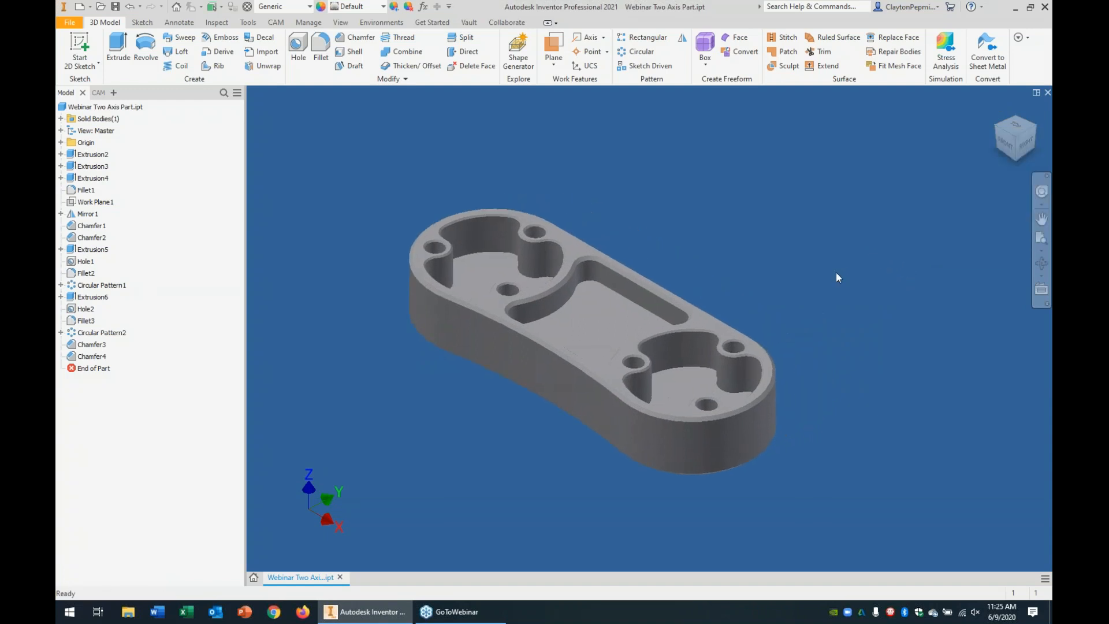
{"action": "middle_click_drag", "start_coordinate": [646, 215], "coordinate": [501, 411], "text": "shift"}
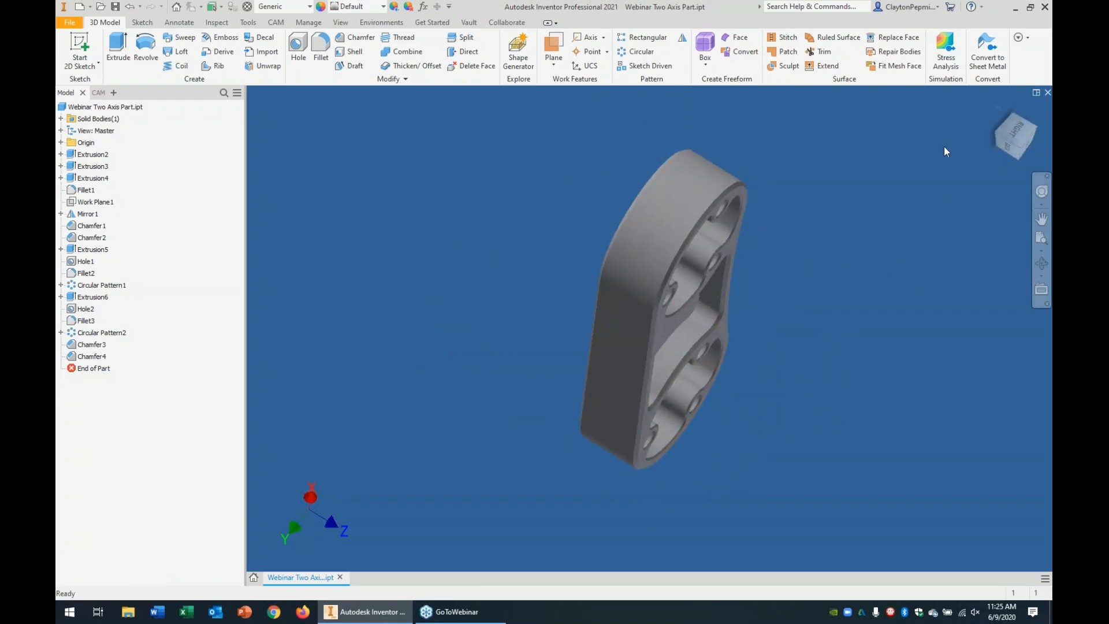
{"action": "left_click", "coordinate": [997, 109]}
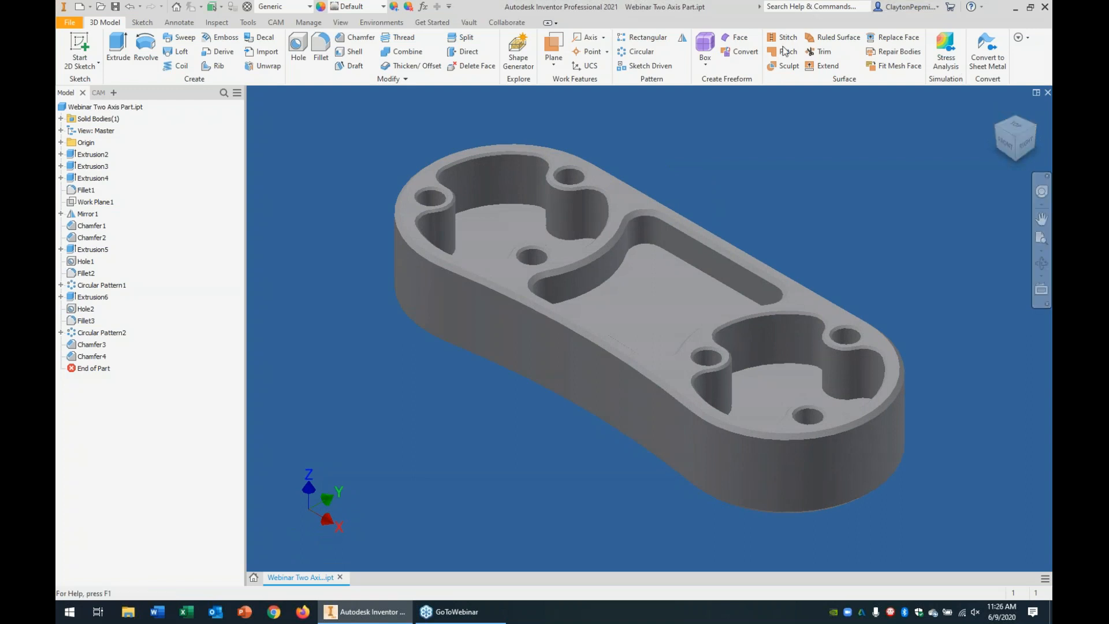
{"action": "middle_click_drag", "start_coordinate": [484, 408], "coordinate": [494, 410]}
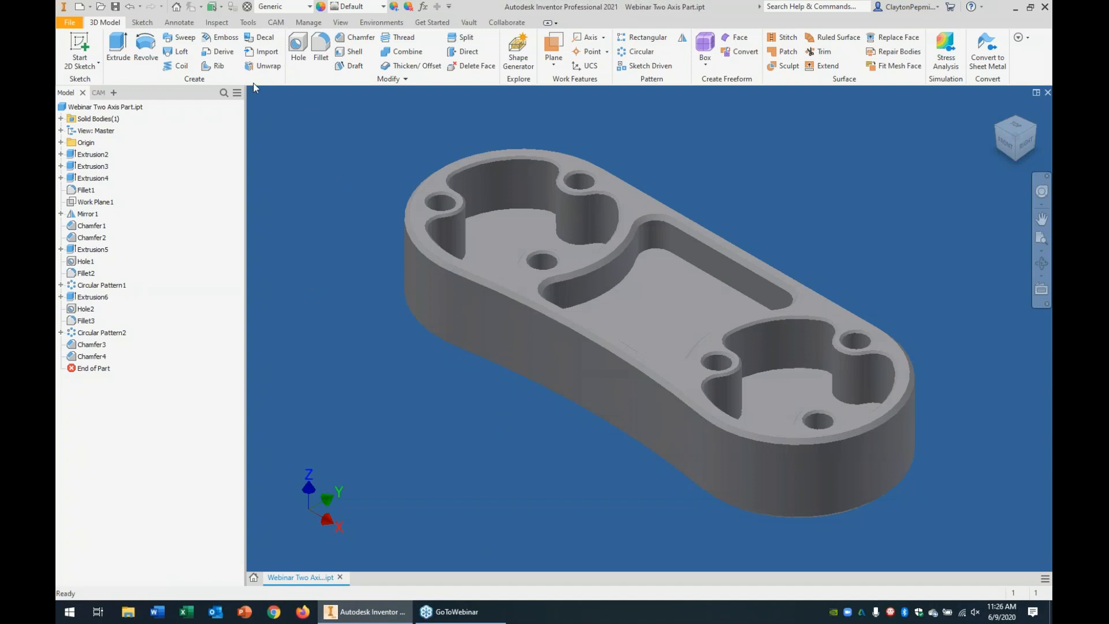
{"action": "left_click", "coordinate": [275, 25]}
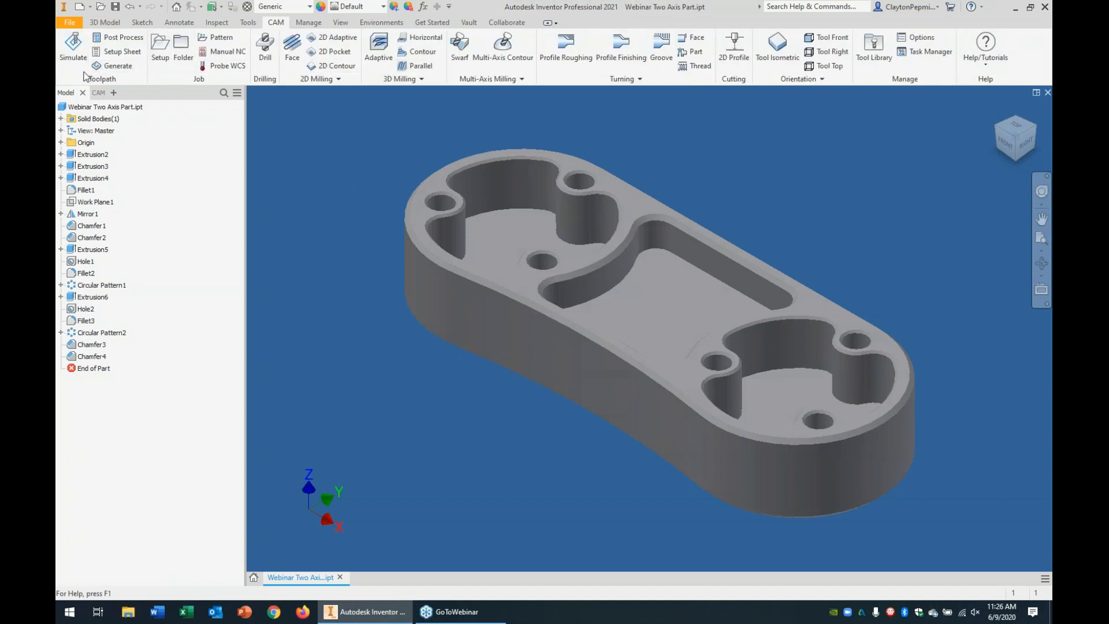
{"action": "left_click", "coordinate": [107, 23]}
{"action": "left_click", "coordinate": [142, 23]}
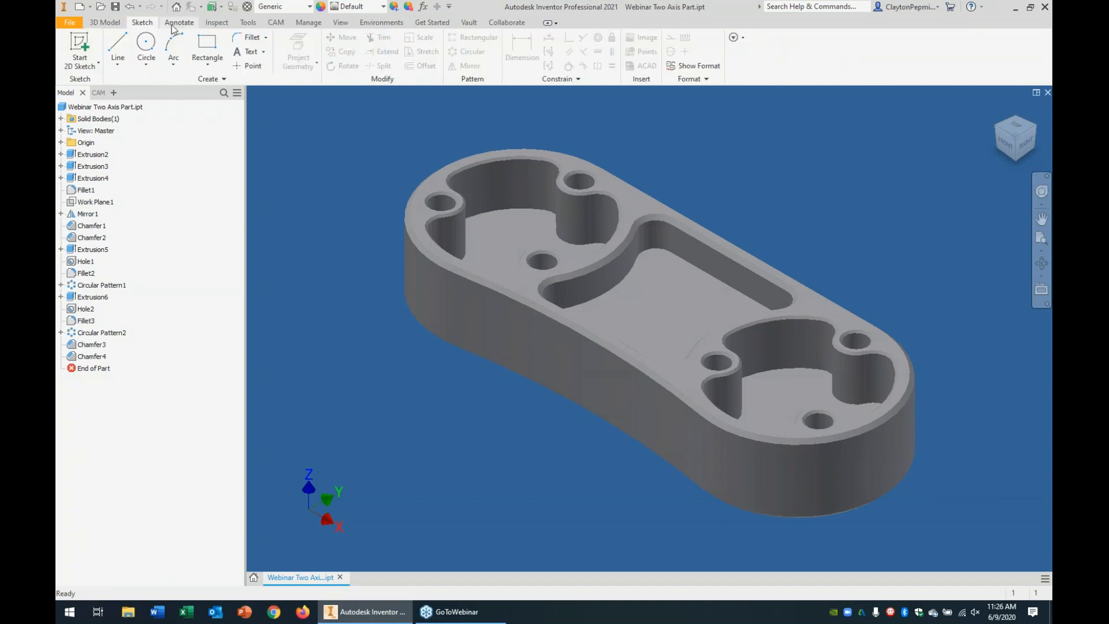
{"action": "left_click", "coordinate": [173, 25]}
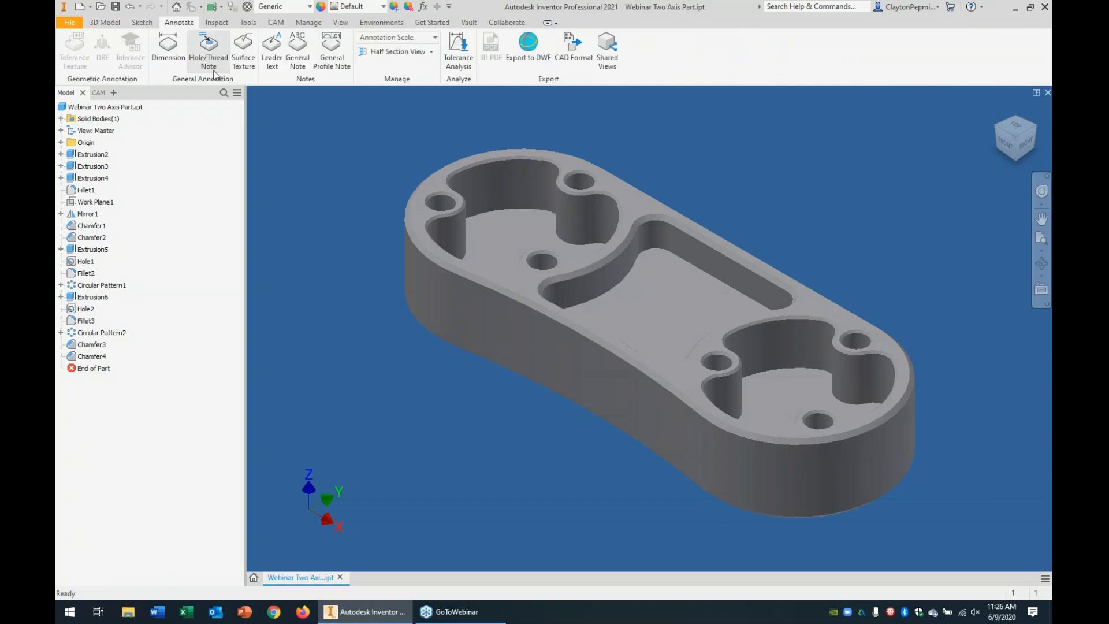
Start a new CAM setup for the part with Milling as the operation type
{"action": "left_click", "coordinate": [277, 24]}
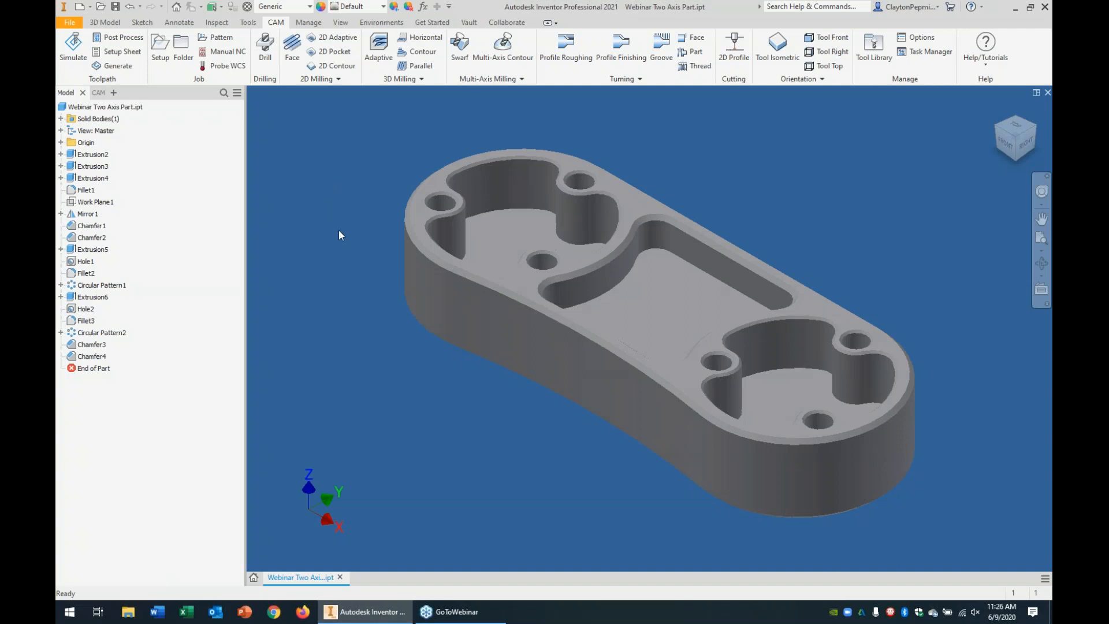
{"action": "middle_click_drag", "start_coordinate": [342, 292], "coordinate": [344, 296]}
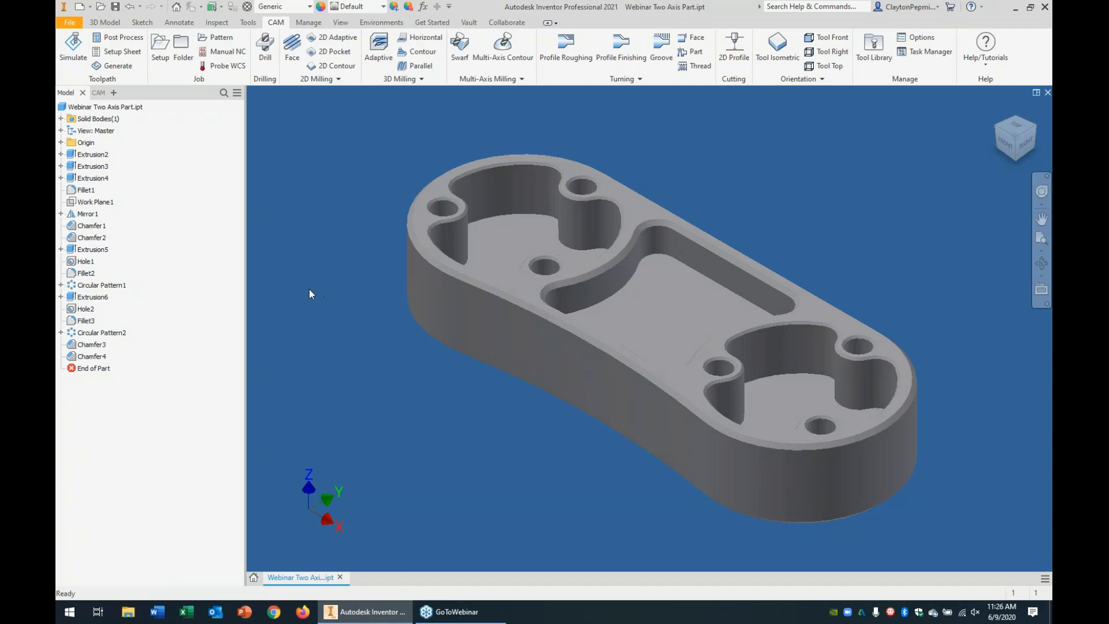
{"action": "left_click", "coordinate": [160, 51]}
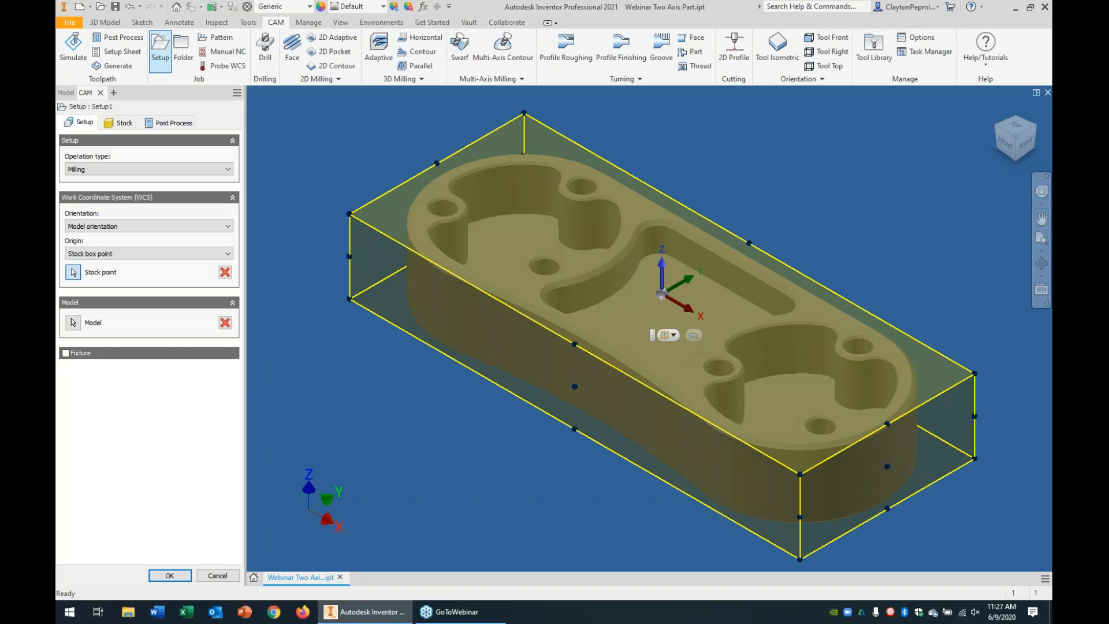
{"action": "left_click", "coordinate": [133, 169]}
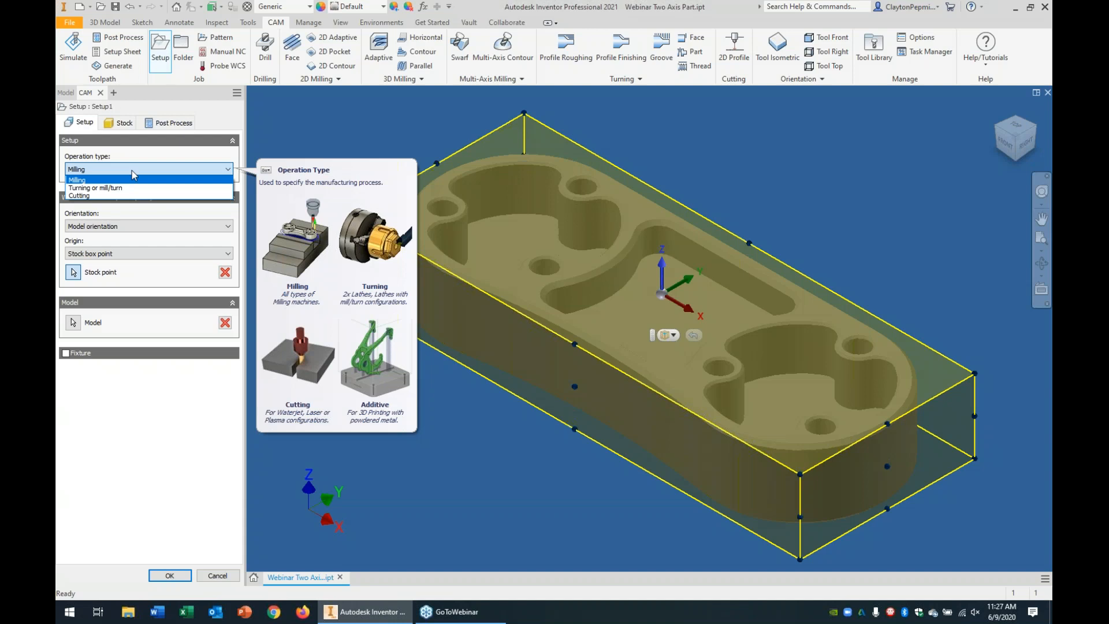
{"action": "left_click", "coordinate": [116, 167]}
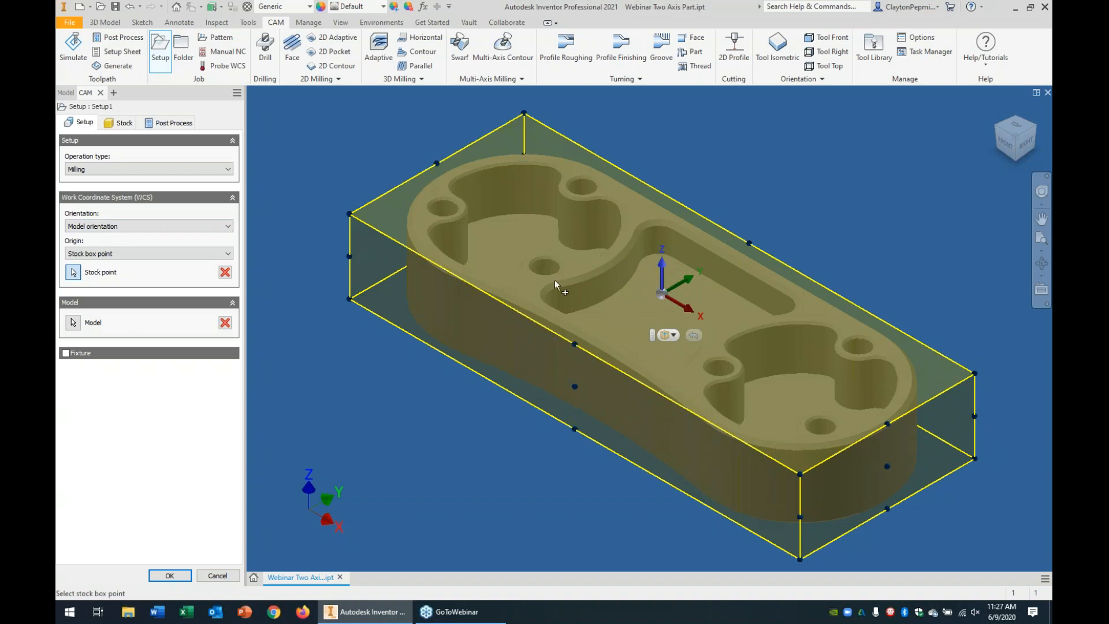
Turn the part to show its underside and set the work coordinate system orientation to Select Z axis/plane & X axis
{"action": "left_click", "coordinate": [166, 226]}
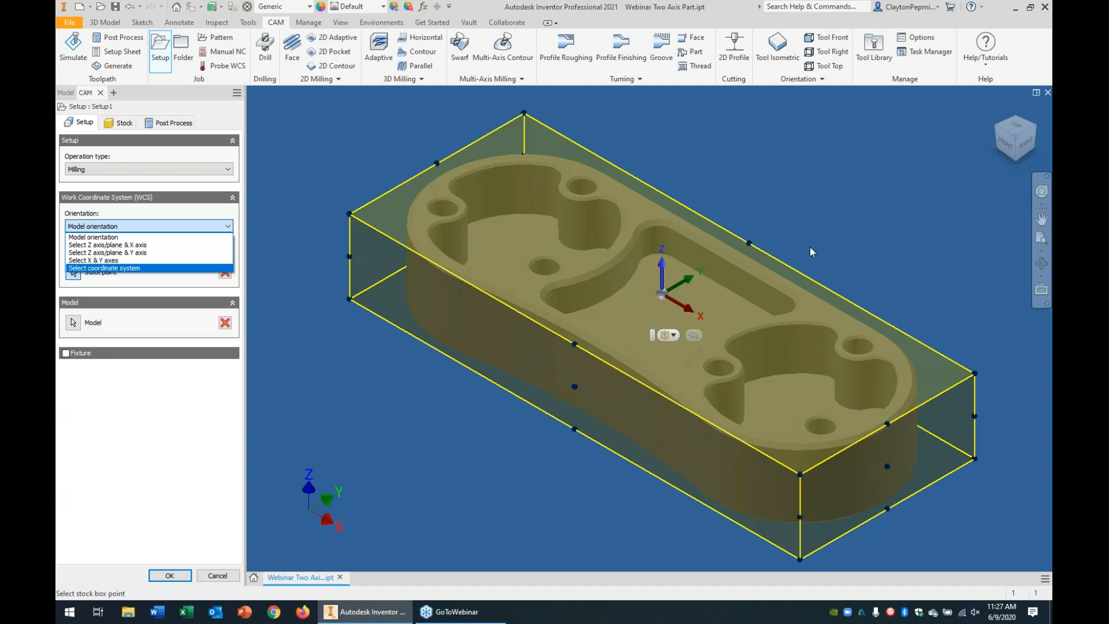
{"action": "key", "text": "F4"}
{"action": "left_click_drag", "start_coordinate": [641, 334], "coordinate": [558, 202]}
{"action": "middle_click_drag", "start_coordinate": [520, 399], "coordinate": [669, 248], "text": "shift"}
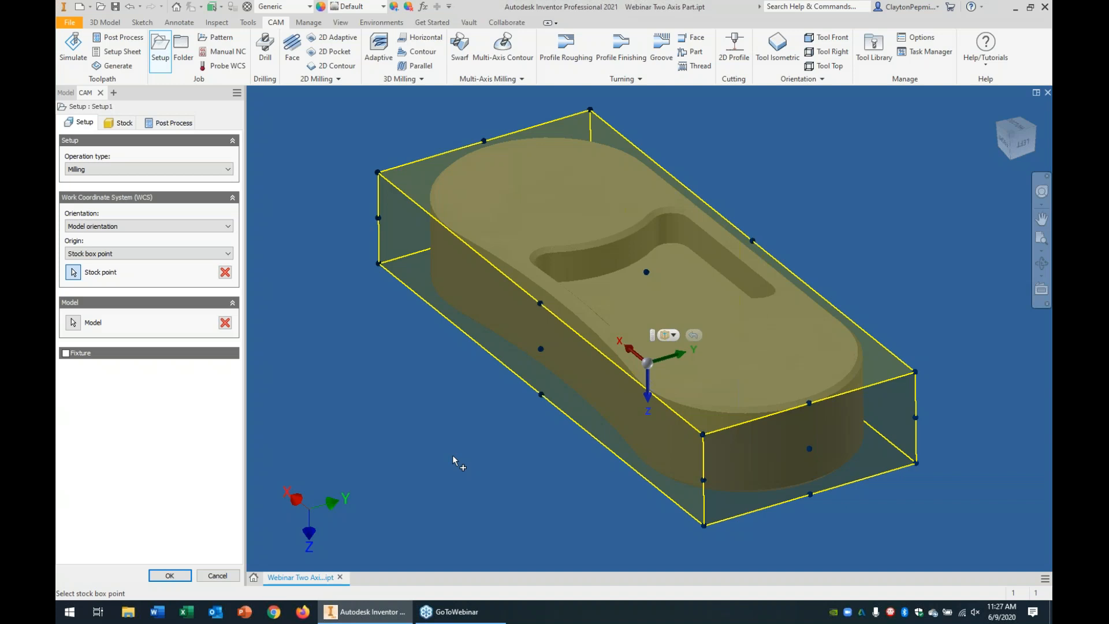
{"action": "left_click", "coordinate": [136, 226]}
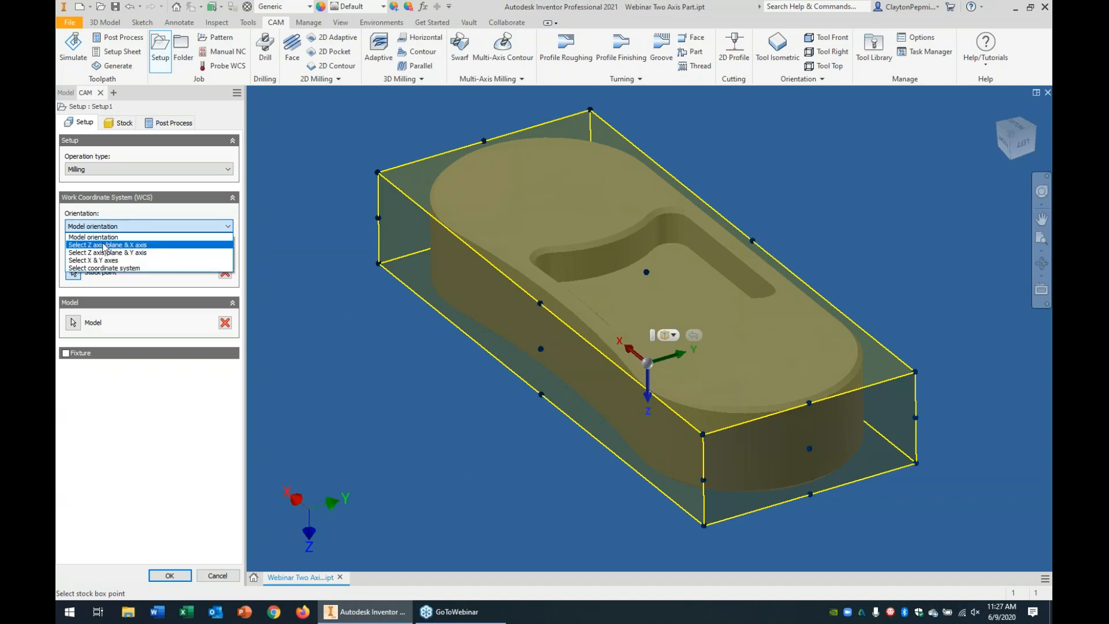
{"action": "left_click", "coordinate": [107, 245]}
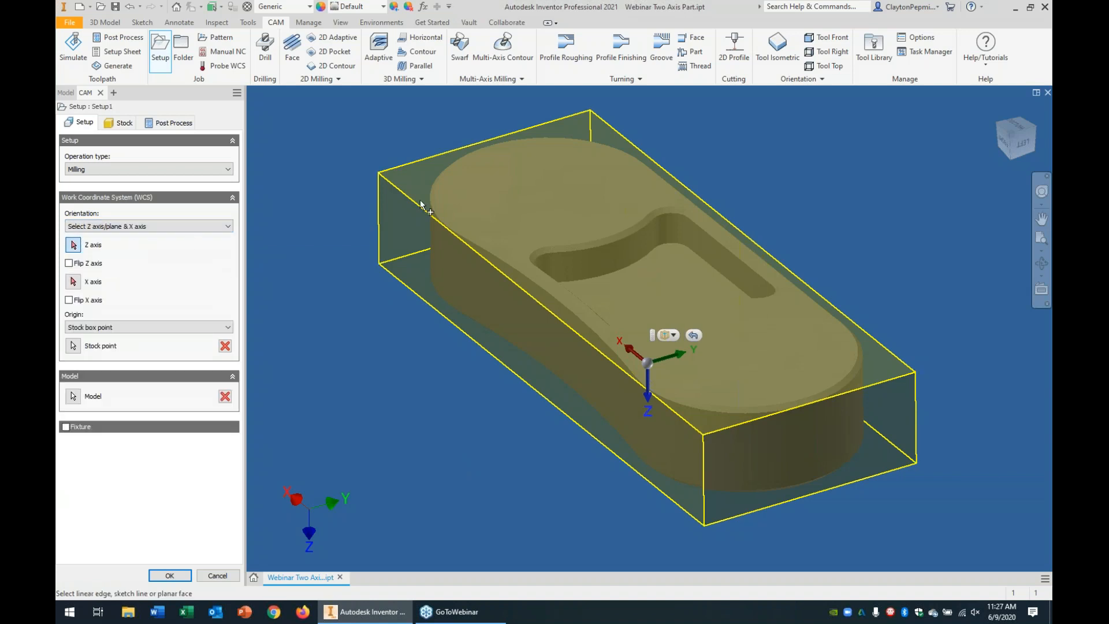
Define the work coordinate system's Z axis from the centre pocket's floor and its X axis from the part's straight long edge
{"action": "left_click", "coordinate": [676, 265]}
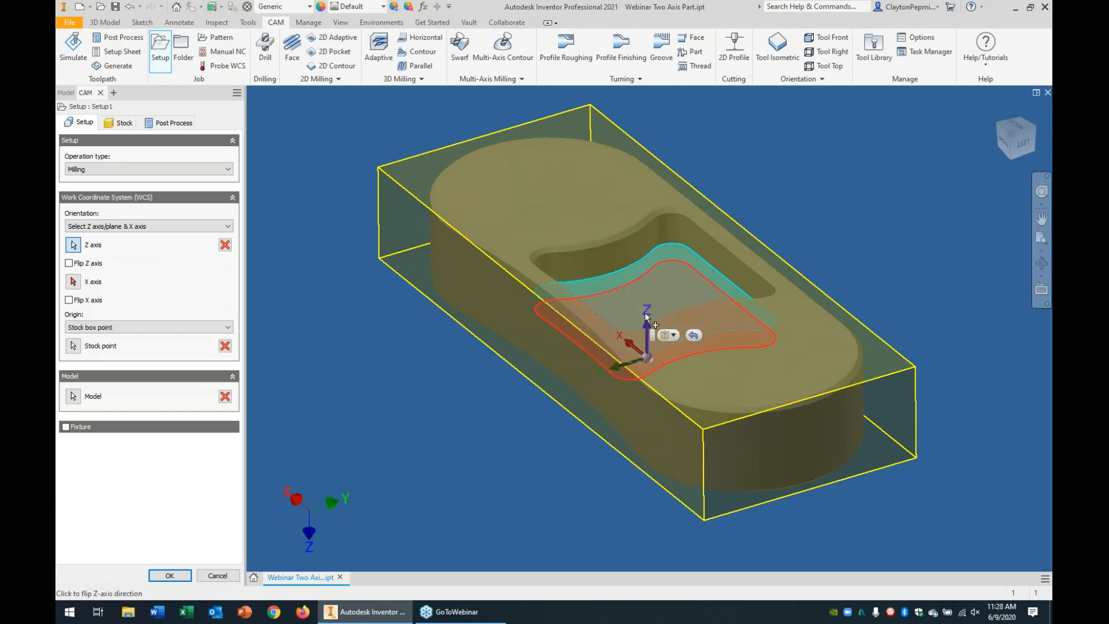
{"action": "left_click", "coordinate": [73, 282]}
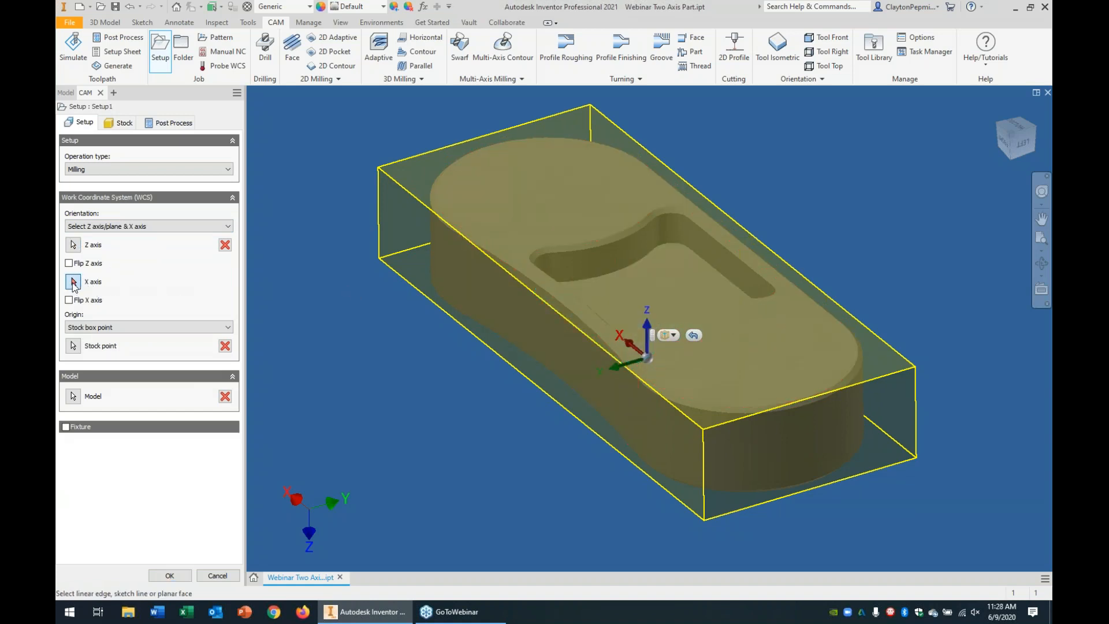
{"action": "left_click", "coordinate": [733, 232]}
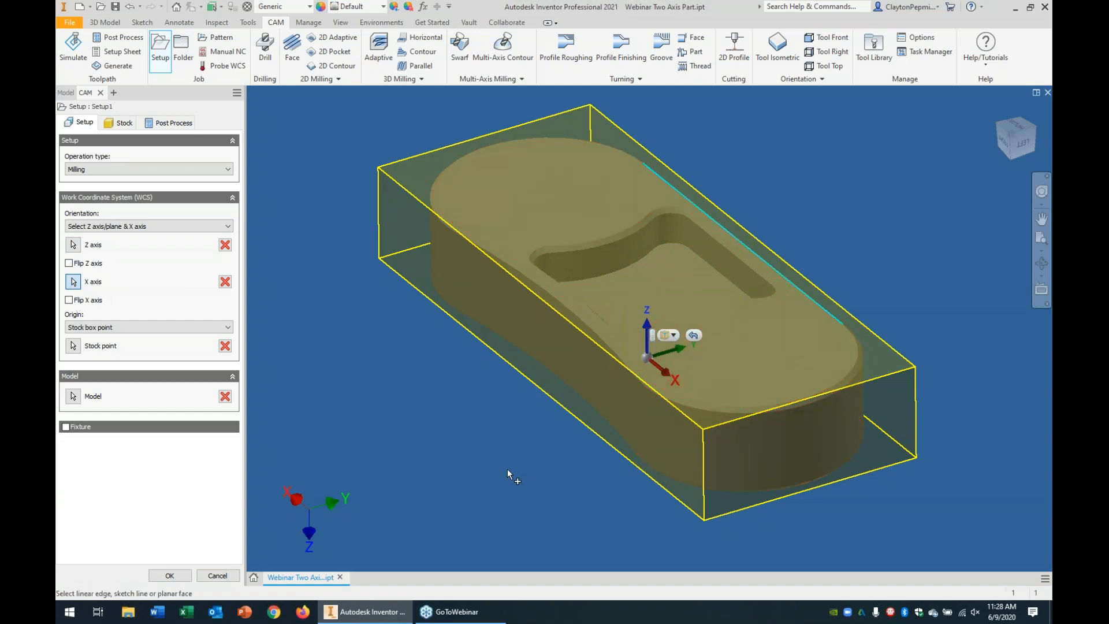
Try Model origin and Model box point as the work coordinate system origin, then return to Stock box point
{"action": "left_click", "coordinate": [121, 328]}
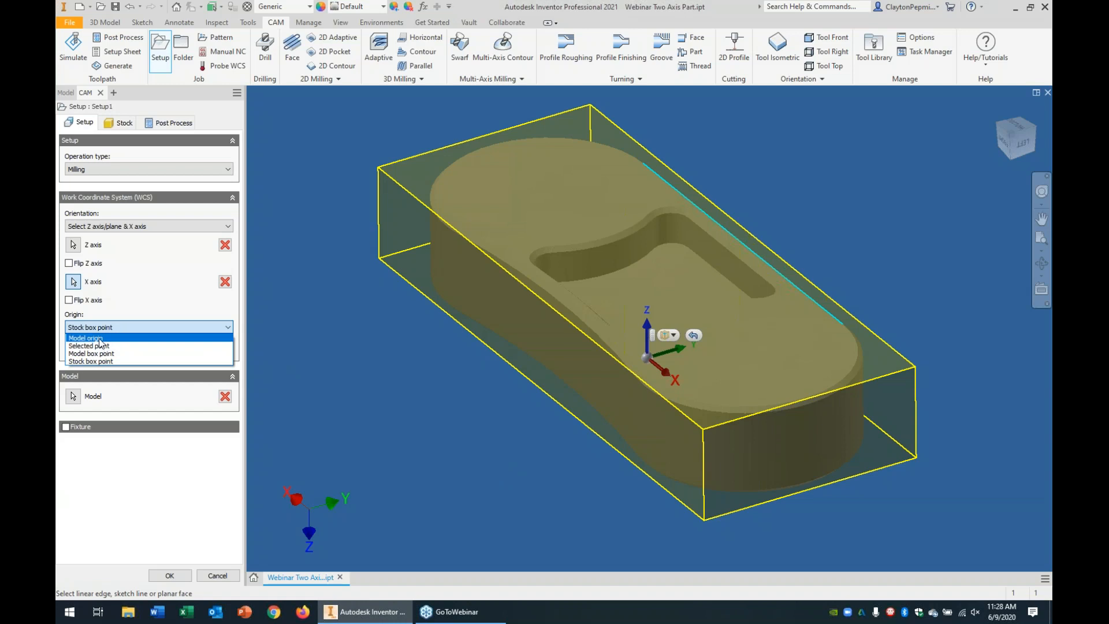
{"action": "left_click", "coordinate": [93, 338]}
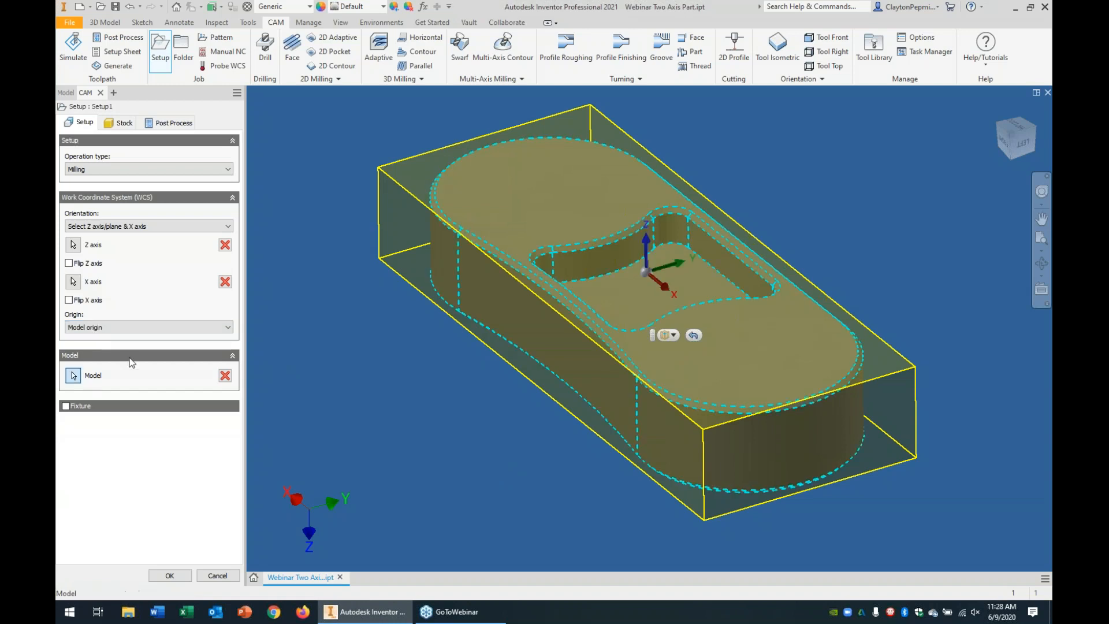
{"action": "left_click", "coordinate": [130, 327]}
{"action": "left_click", "coordinate": [107, 361]}
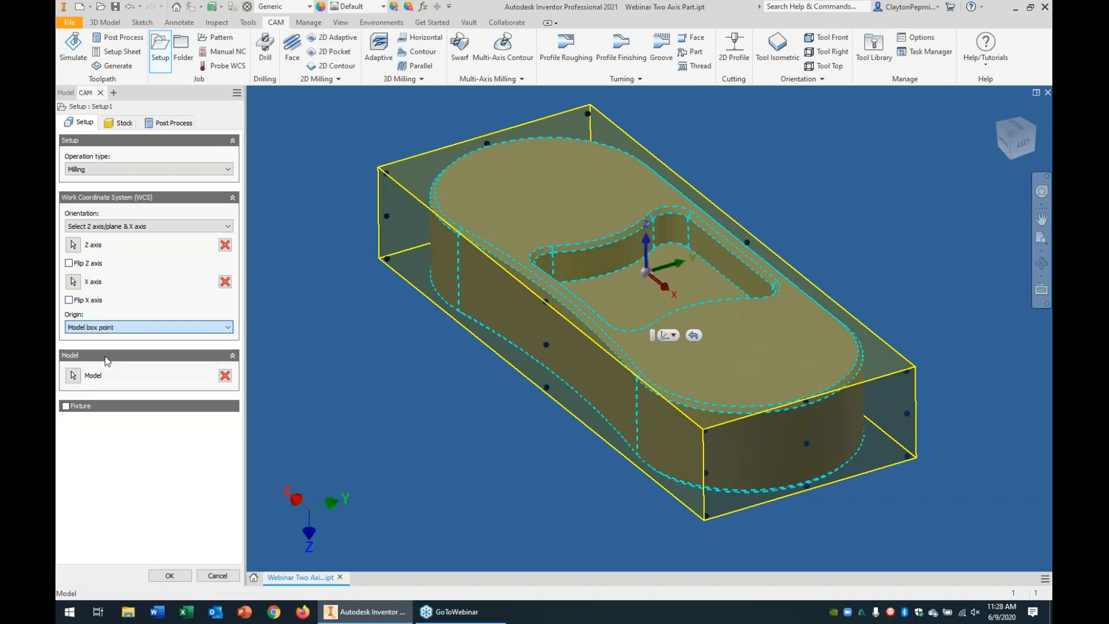
{"action": "left_click", "coordinate": [144, 328]}
{"action": "left_click", "coordinate": [129, 361]}
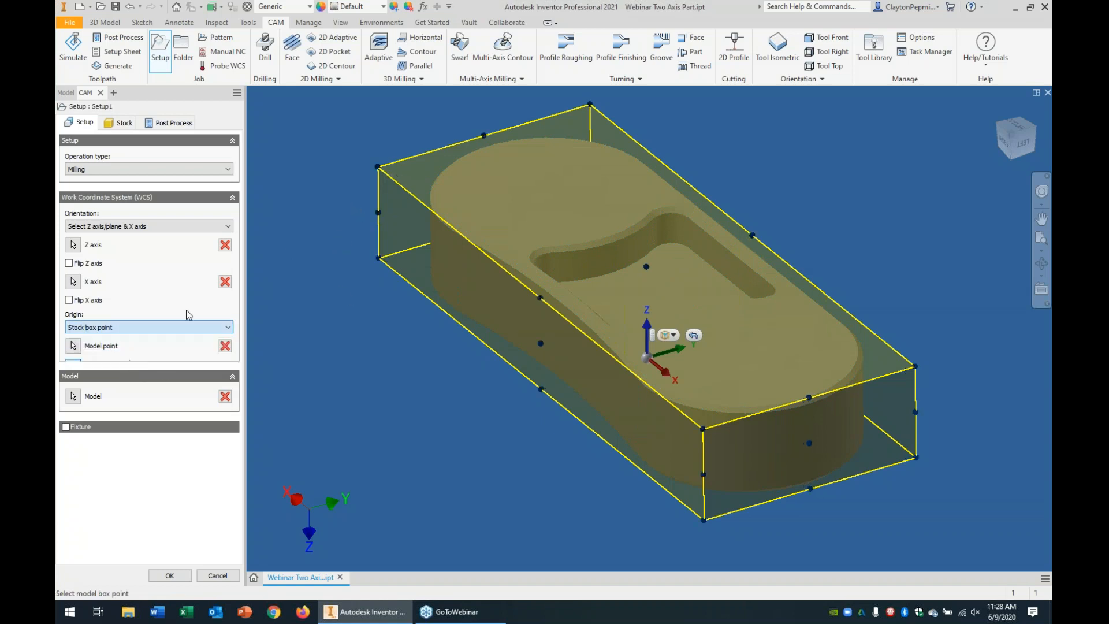
Try corner, edge-midpoint and centre stock points as the origin, ending on the stock's top corner at minimum X and Y
{"action": "left_click", "coordinate": [378, 167]}
{"action": "middle_click_drag", "start_coordinate": [408, 355], "coordinate": [434, 404]}
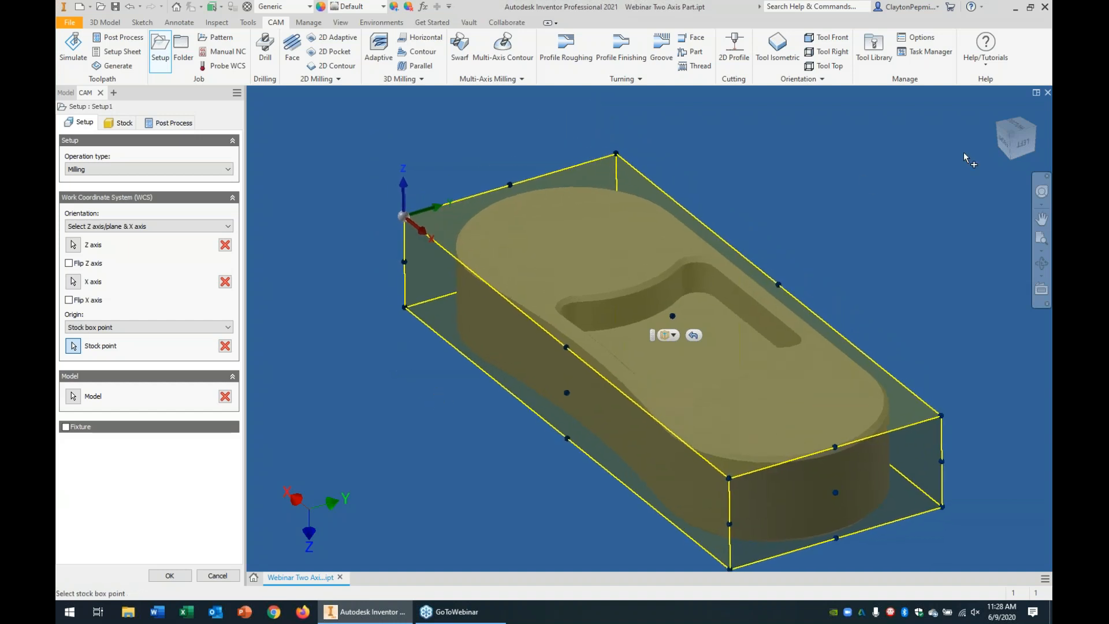
{"action": "left_click", "coordinate": [1010, 140]}
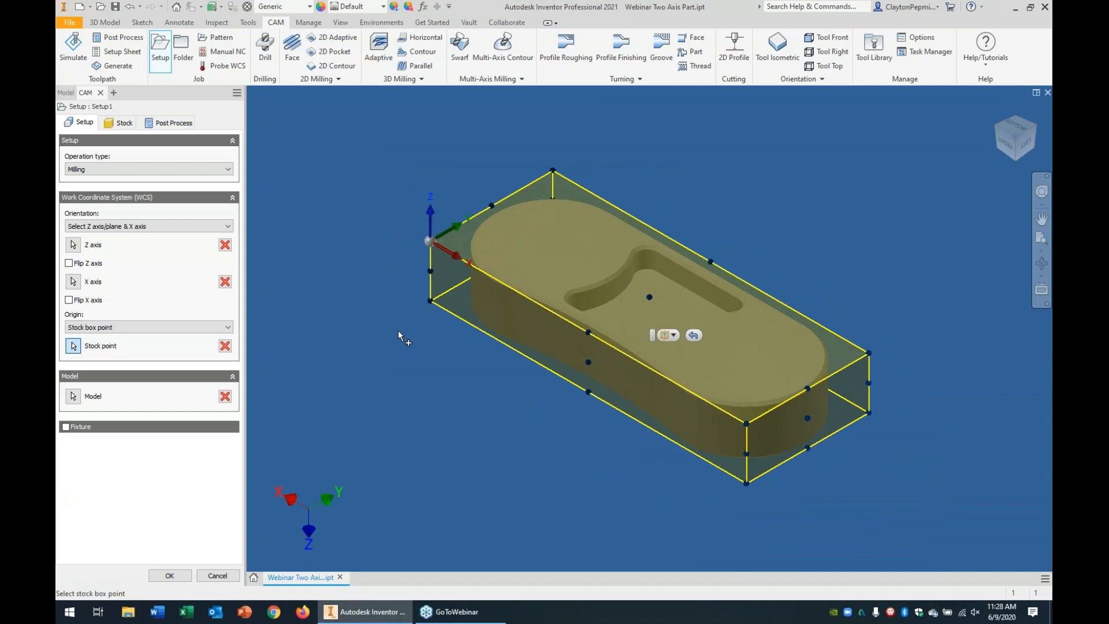
{"action": "left_click", "coordinate": [430, 301]}
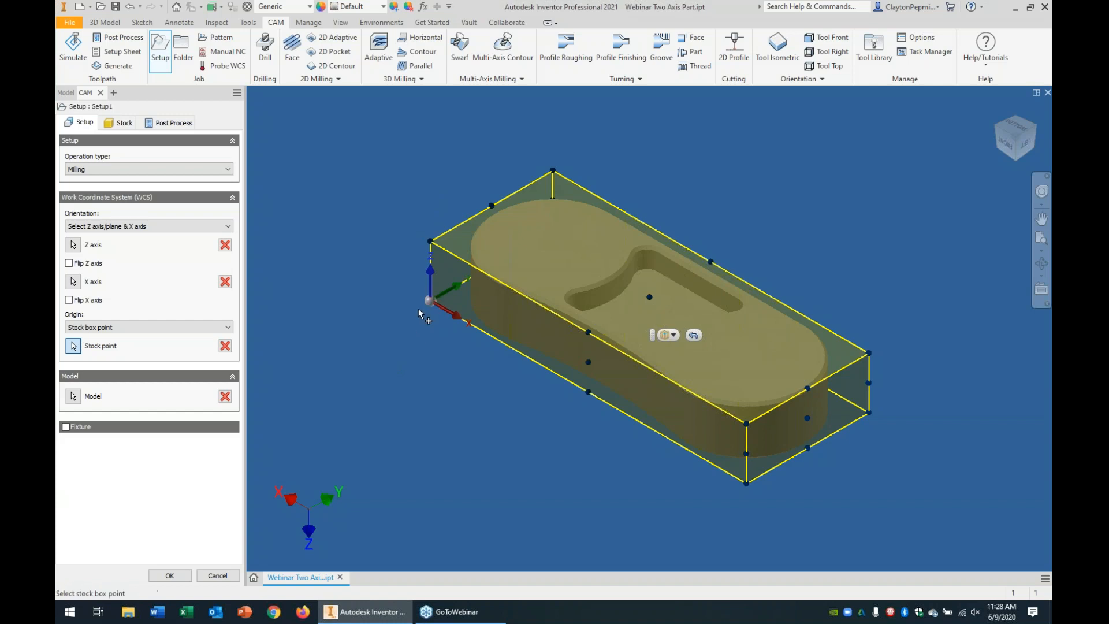
{"action": "left_click", "coordinate": [650, 298]}
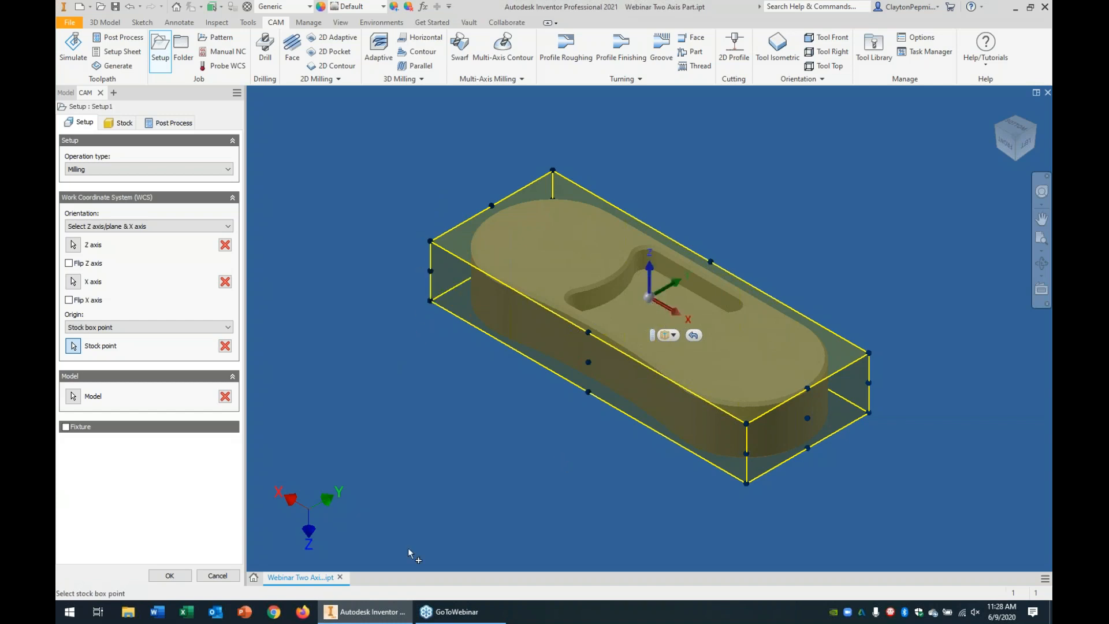
{"action": "left_click", "coordinate": [553, 171]}
{"action": "left_click", "coordinate": [492, 204]}
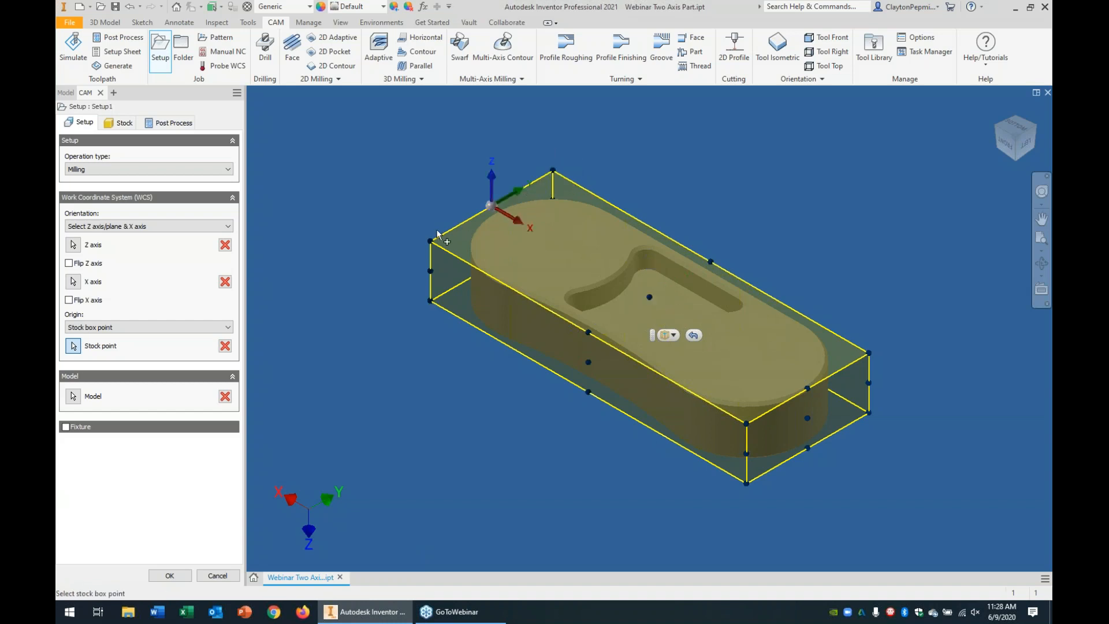
{"action": "left_click", "coordinate": [441, 242]}
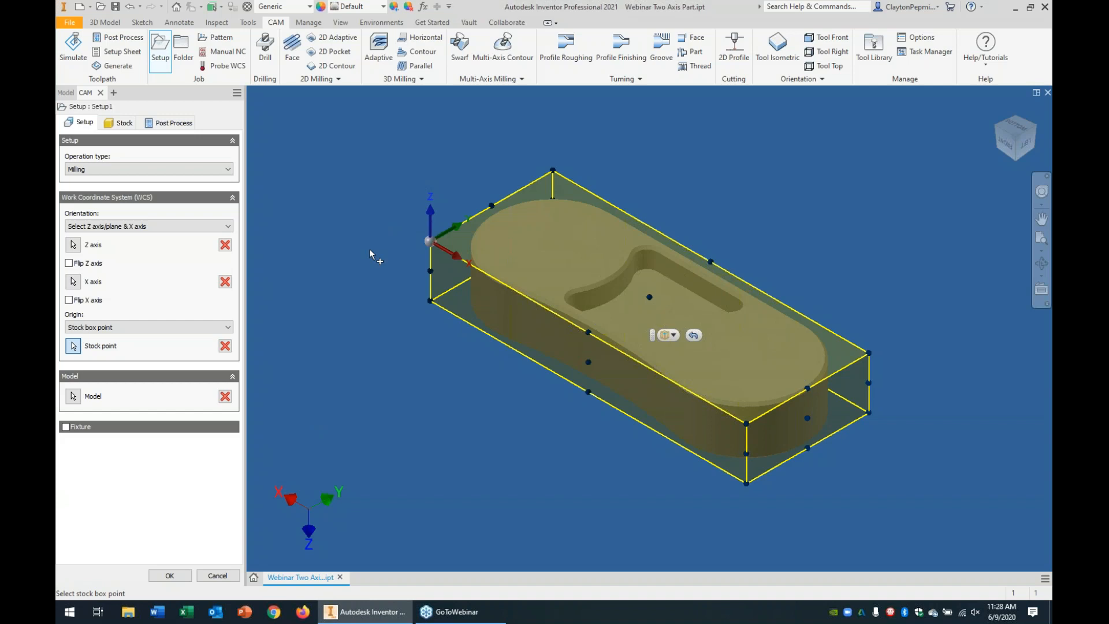
Keep the stock mode at Relative size box and set the side offset to 0.25 in
{"action": "left_click", "coordinate": [119, 124]}
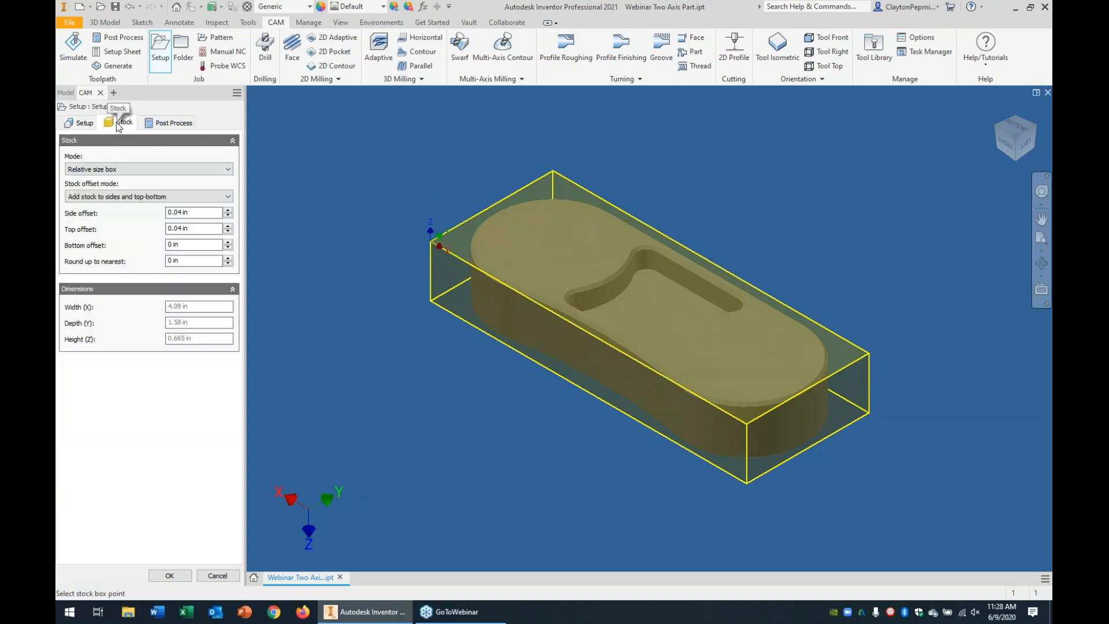
{"action": "left_click", "coordinate": [116, 169]}
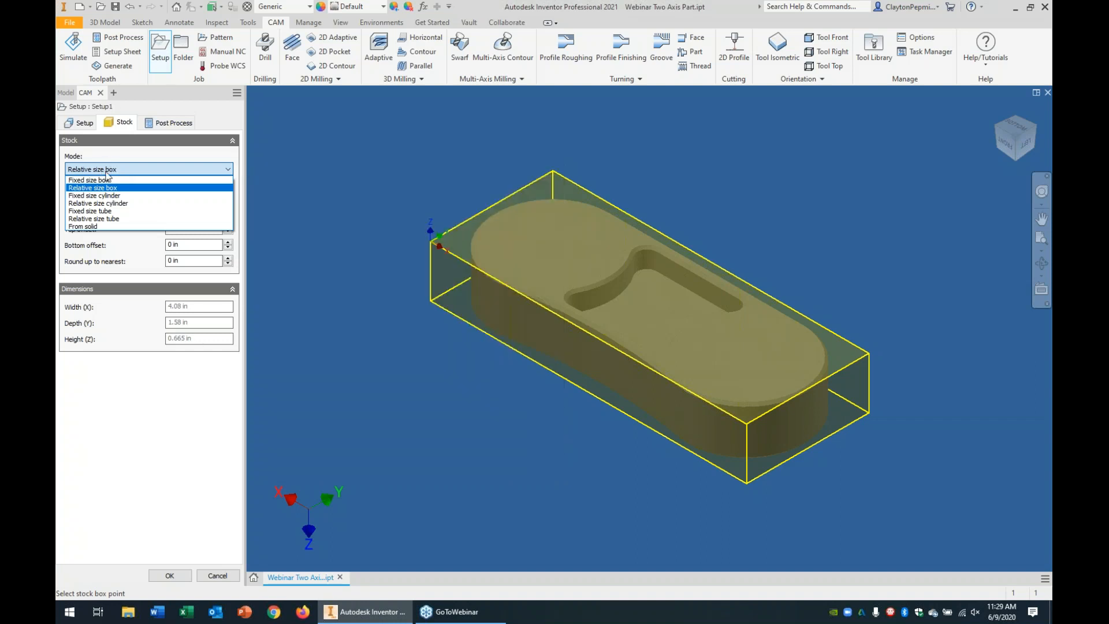
{"action": "left_click", "coordinate": [110, 171]}
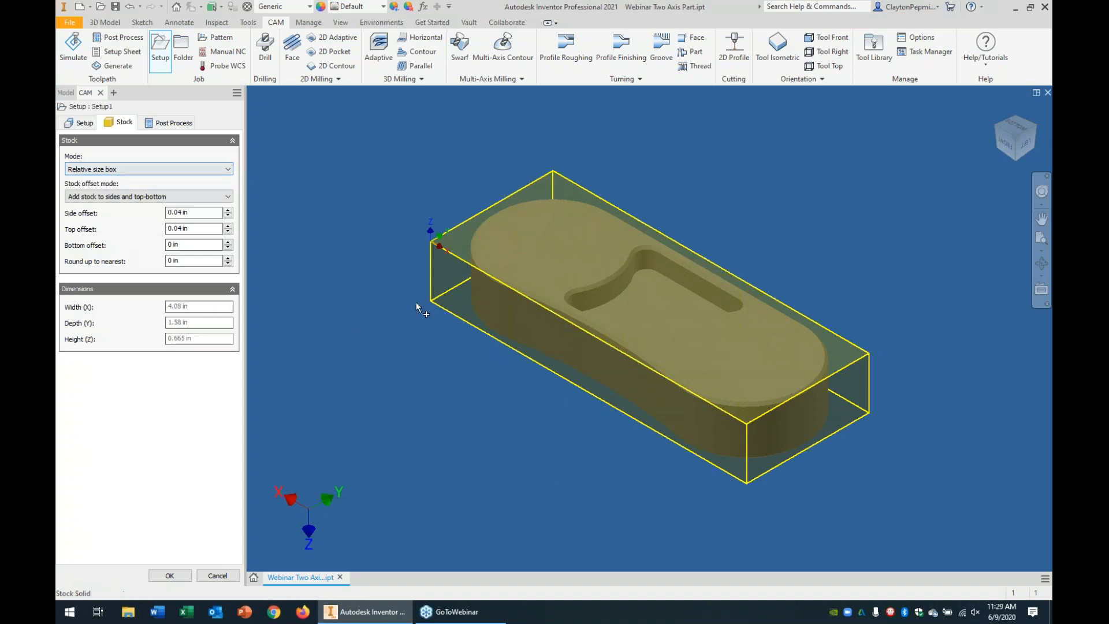
{"action": "double_click", "coordinate": [178, 213]}
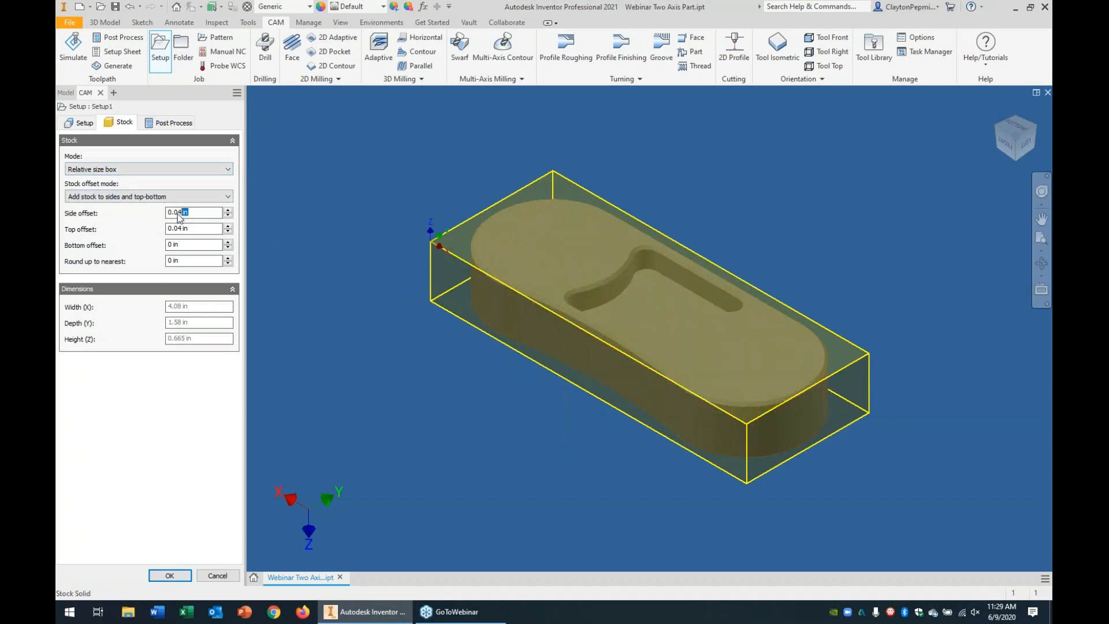
{"action": "type", "text": ".25"}
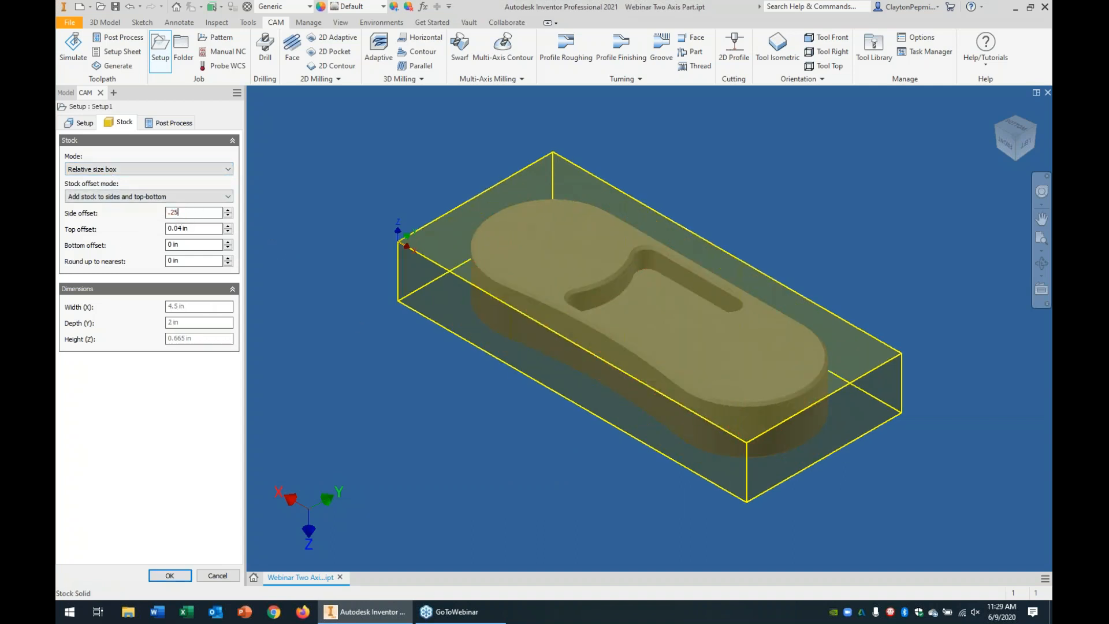
Check the stock from the bottom, home and orbited views and set its top offset to 0.1 in
{"action": "left_click", "coordinate": [1017, 124]}
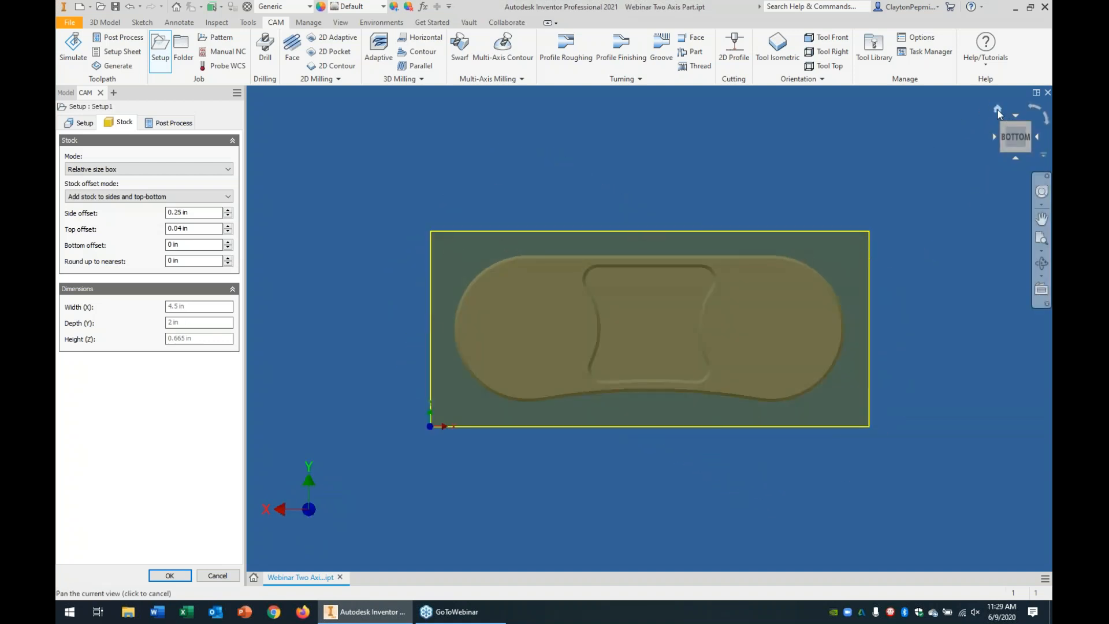
{"action": "left_click", "coordinate": [997, 108]}
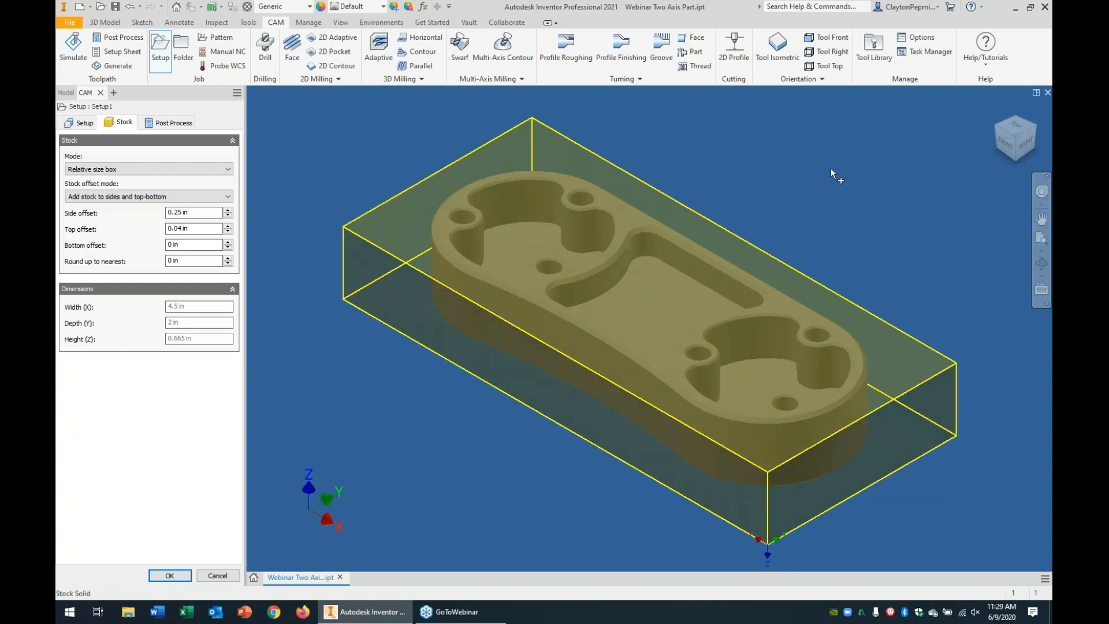
{"action": "key", "text": "F4"}
{"action": "left_click_drag", "start_coordinate": [689, 176], "coordinate": [165, 319]}
{"action": "left_click_drag", "start_coordinate": [731, 404], "coordinate": [674, 446]}
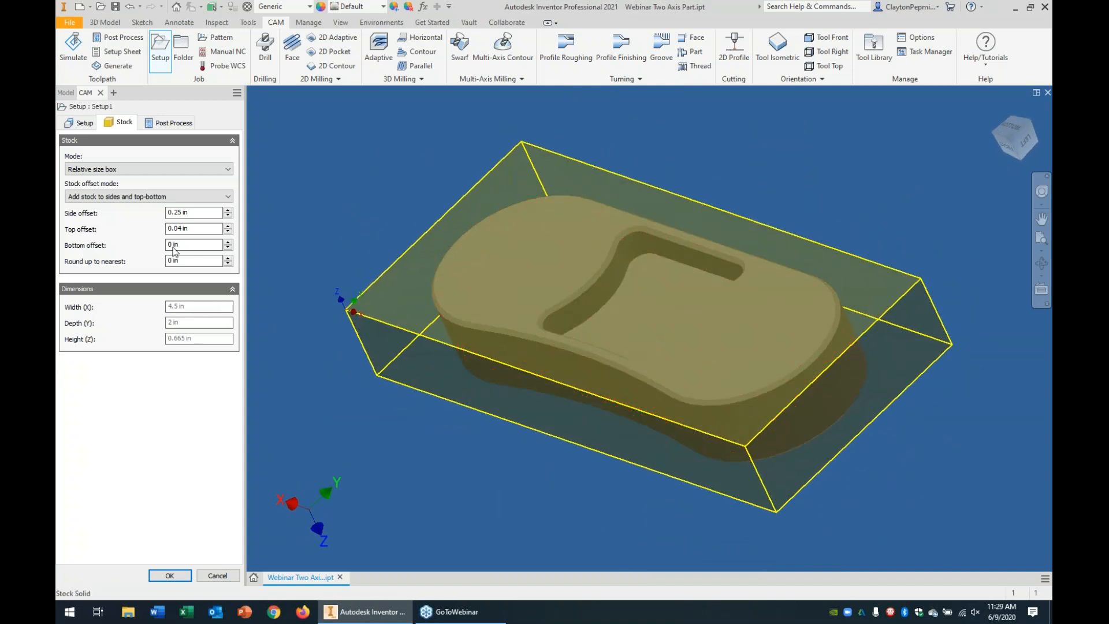
{"action": "double_click", "coordinate": [195, 229]}
{"action": "type", "text": ".1"}
Set the stock's bottom offset to 0.25 in and round its size up to the nearest 0.125 in
{"action": "left_click", "coordinate": [1004, 147]}
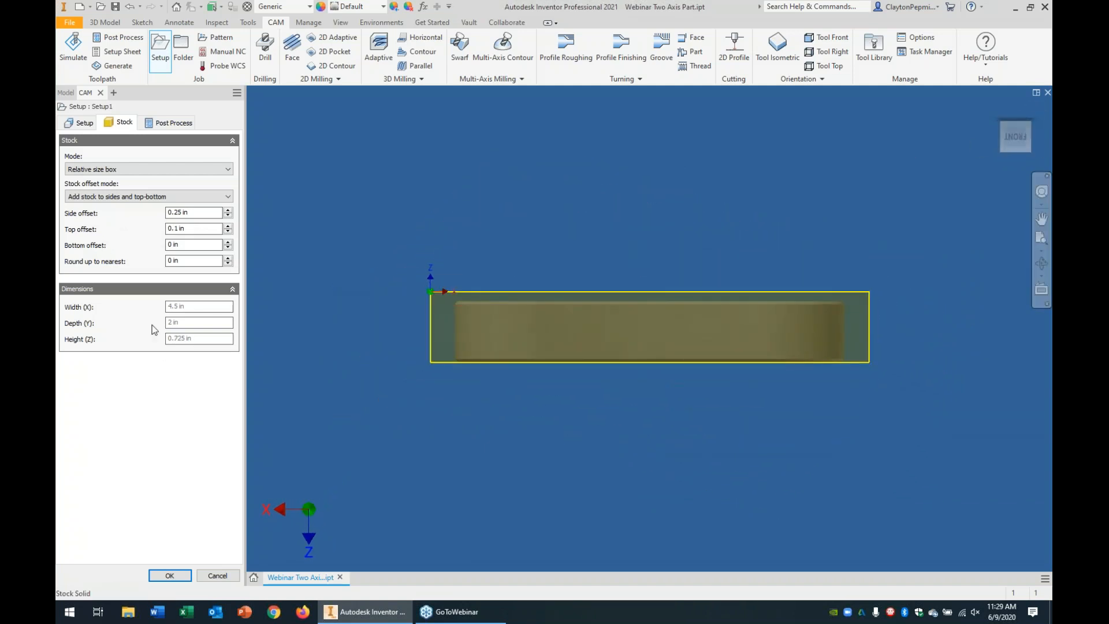
{"action": "double_click", "coordinate": [187, 245]}
{"action": "type", "text": ".2"}
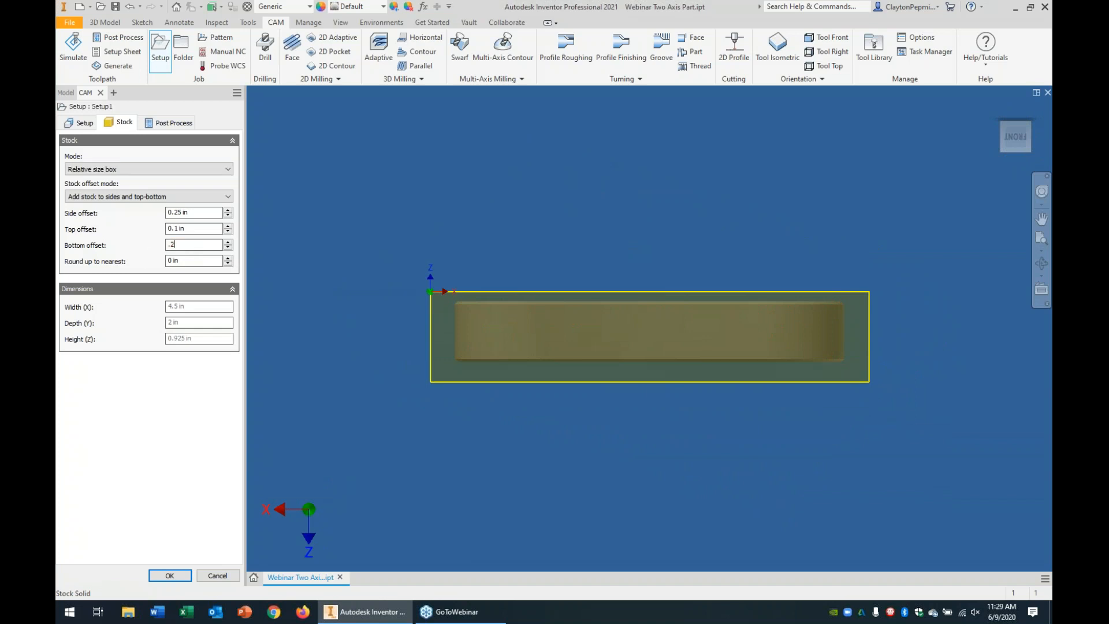
{"action": "type", "text": "5"}
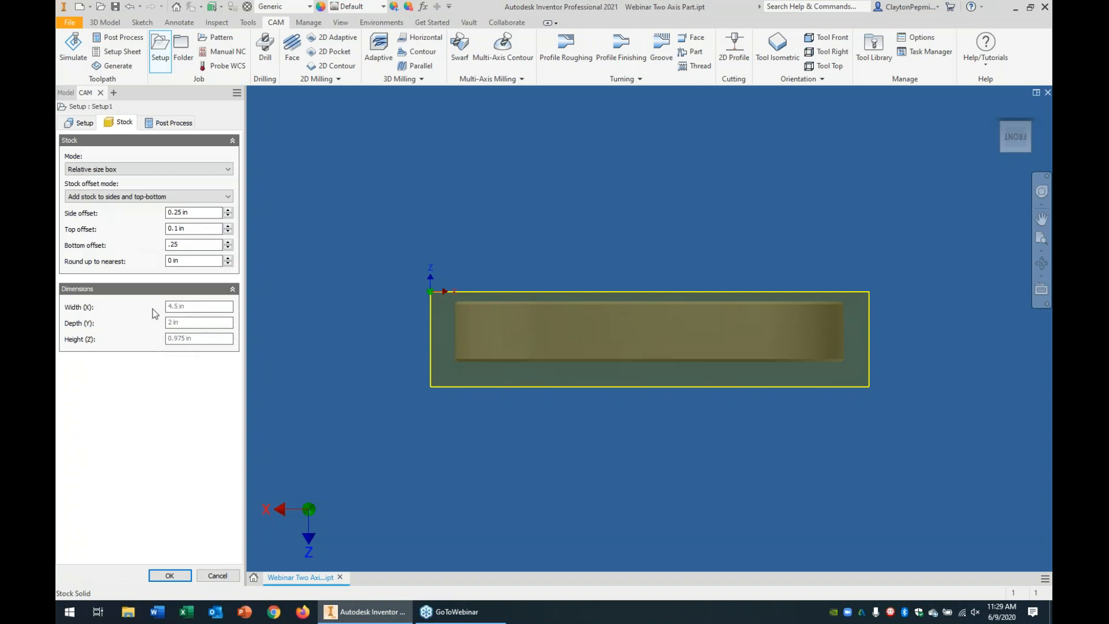
{"action": "left_click", "coordinate": [186, 263]}
{"action": "double_click", "coordinate": [186, 260]}
{"action": "type", "text": ".125"}
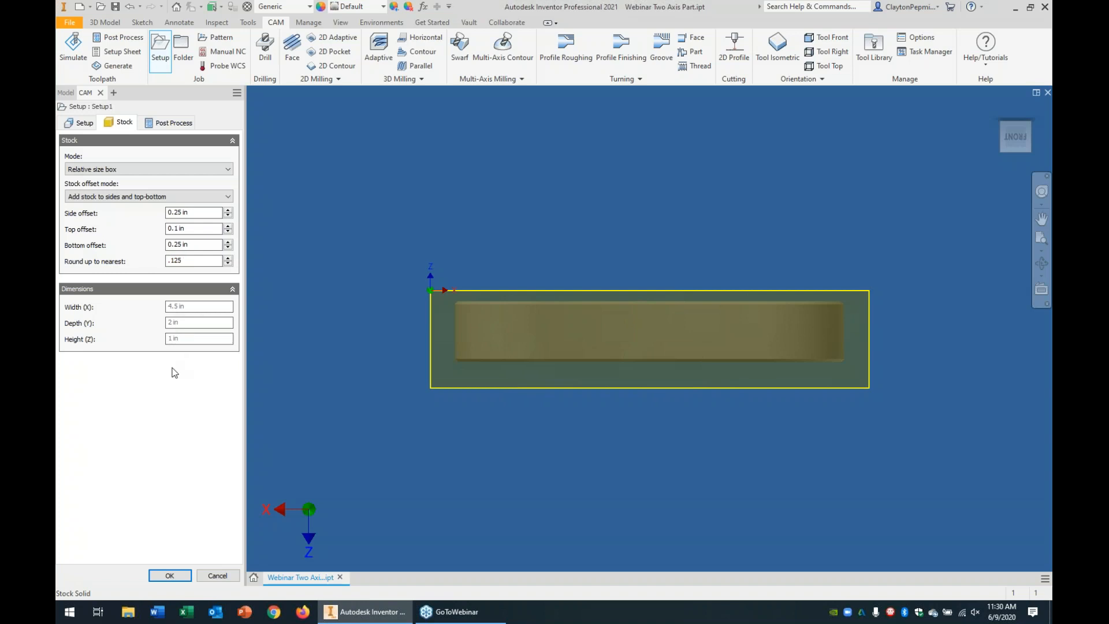
View the setup's post process settings, restore the home view and cancel the setup
{"action": "left_click", "coordinate": [167, 125]}
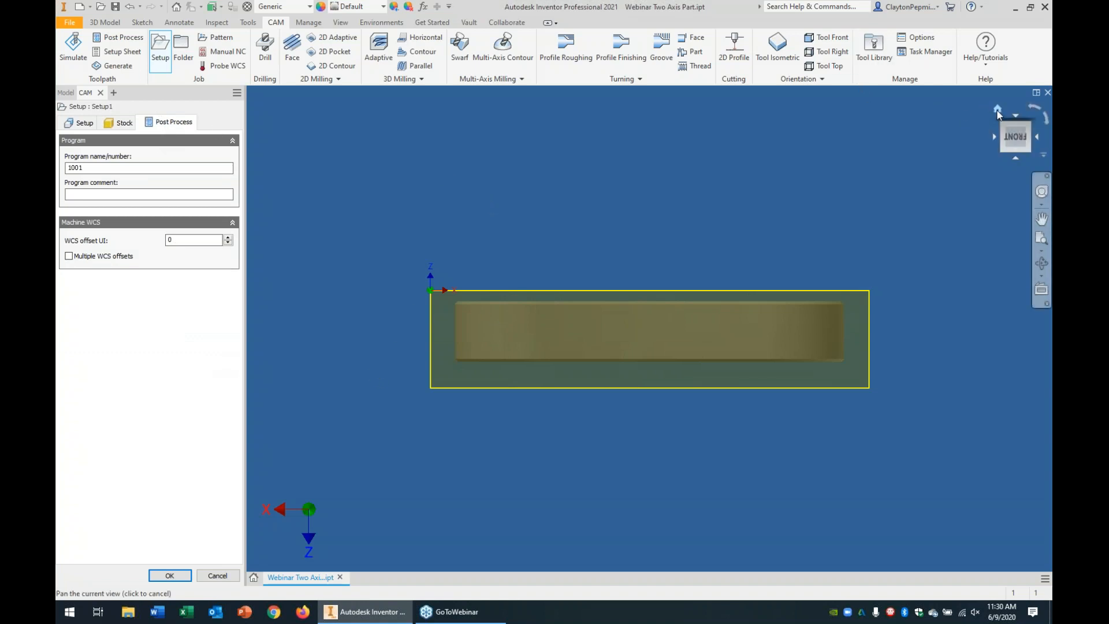
{"action": "left_click", "coordinate": [997, 108]}
{"action": "left_click", "coordinate": [218, 575]}
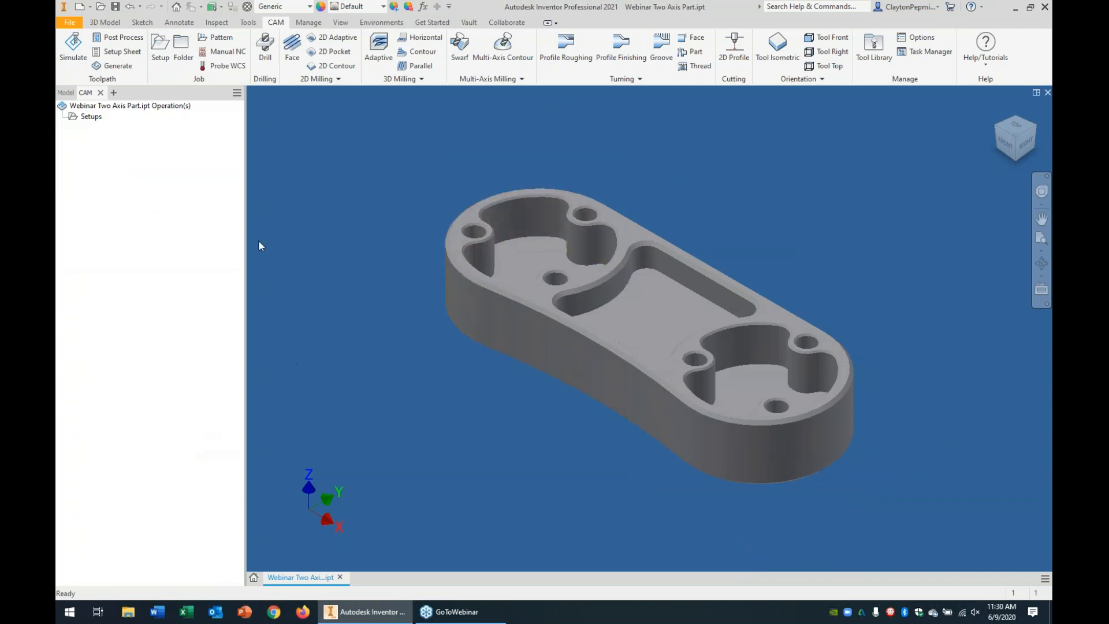
Start a new milling setup and place its origin on the stock box's top corner at minimum X and Y
{"action": "left_click", "coordinate": [160, 47]}
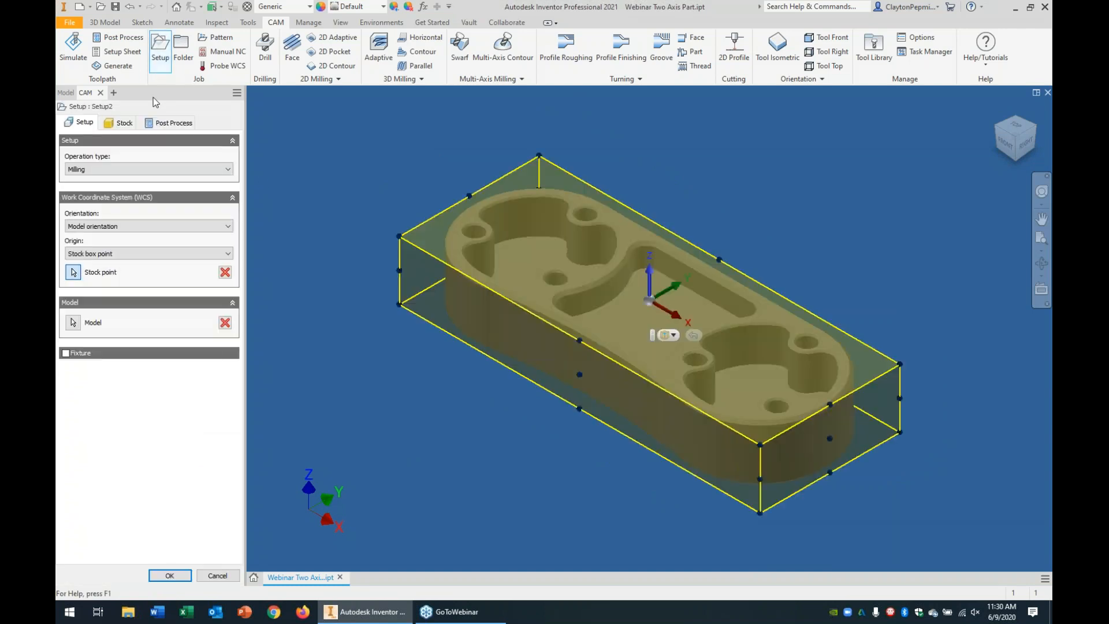
{"action": "left_click", "coordinate": [399, 237]}
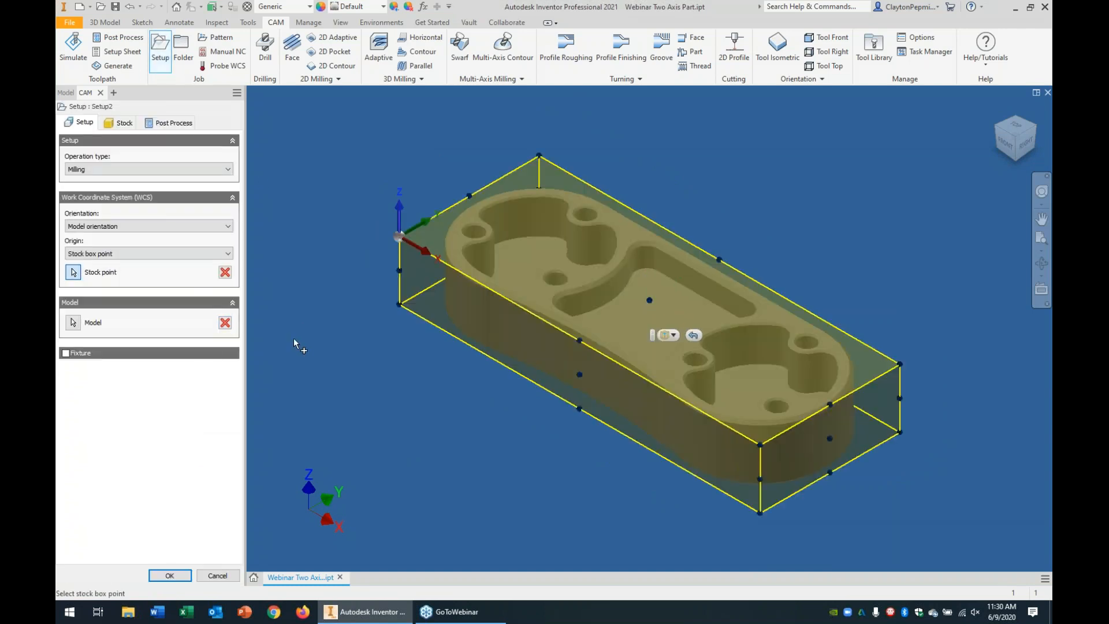
Set the stock's side offset to 0.25 in and top offset to 0.1 in, checking it from the front and home views
{"action": "left_click", "coordinate": [120, 123]}
{"action": "left_click", "coordinate": [194, 213]}
{"action": "type", "text": ".25"}
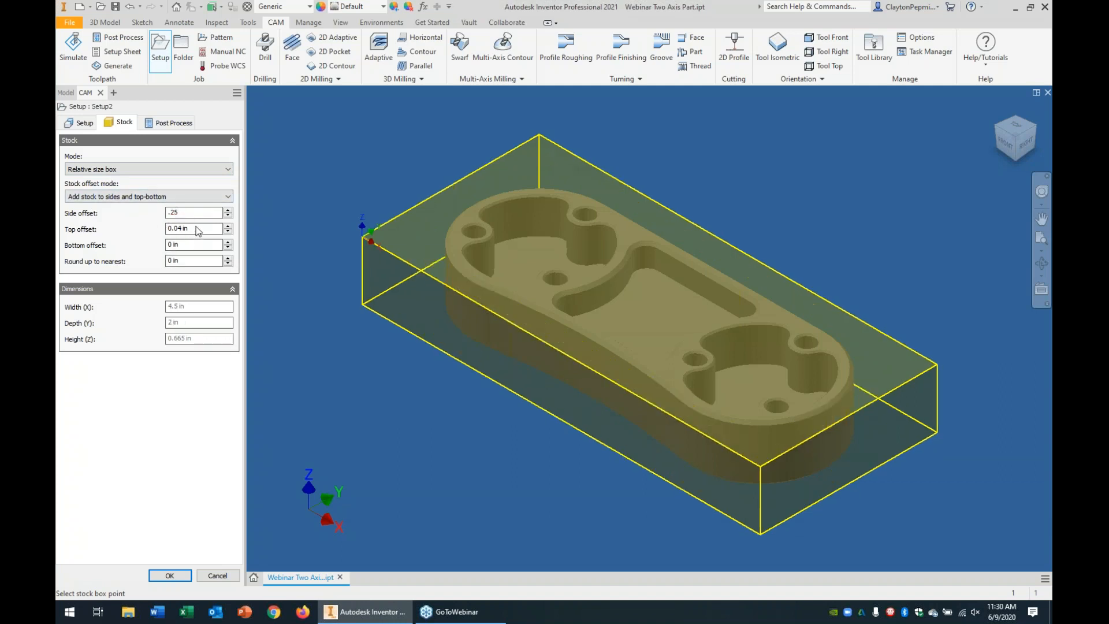
{"action": "type", "text": ".100"}
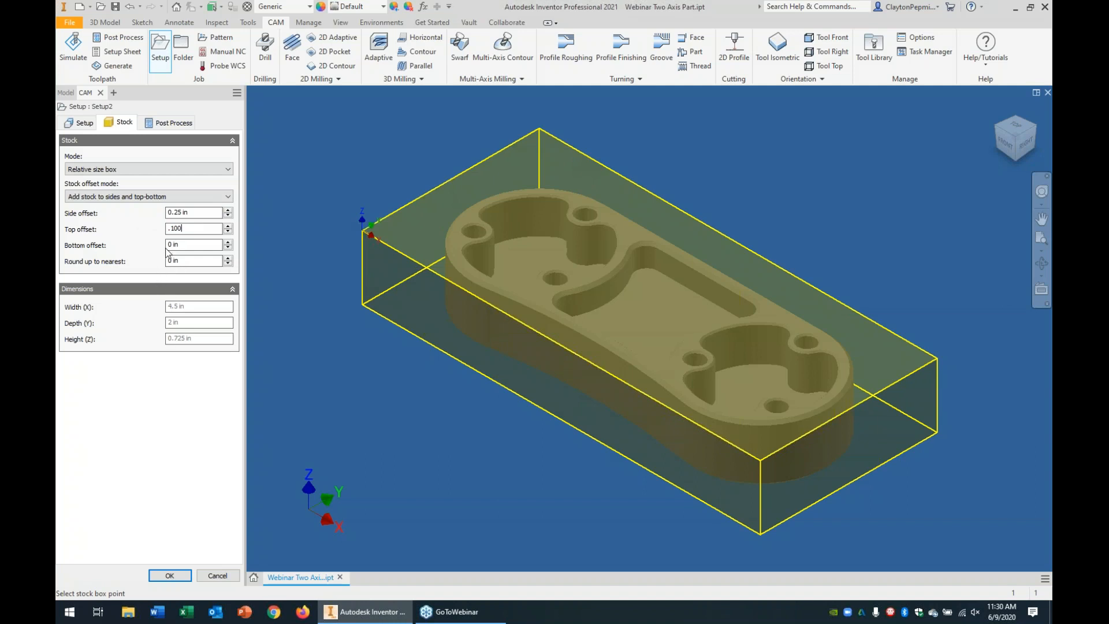
{"action": "left_click", "coordinate": [999, 143]}
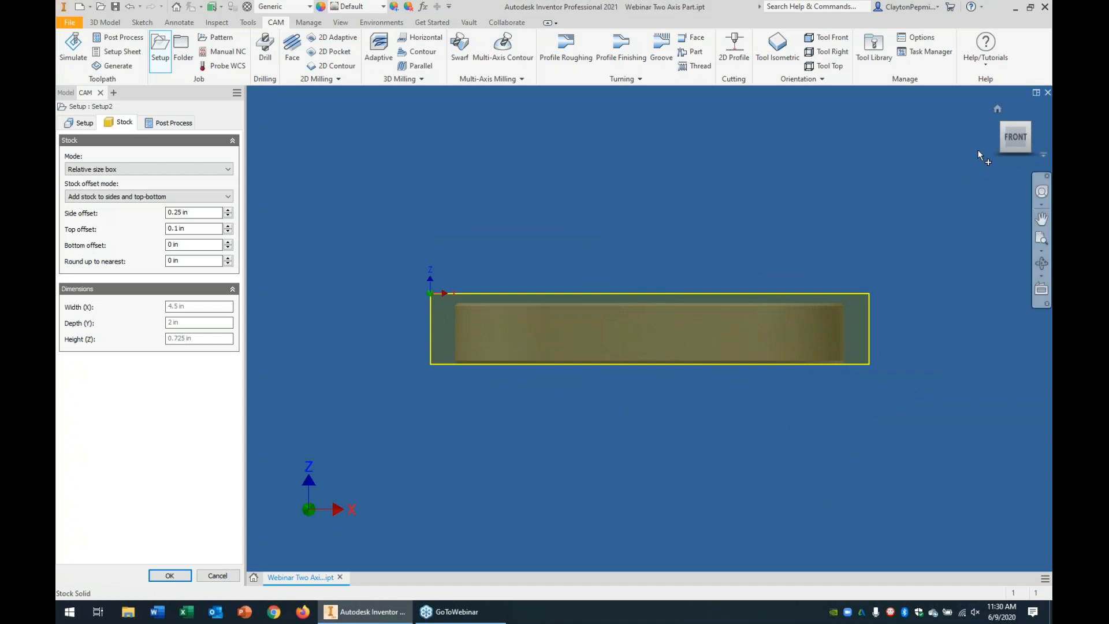
{"action": "left_click_drag", "start_coordinate": [1009, 133], "coordinate": [910, 230]}
{"action": "left_click", "coordinate": [998, 108]}
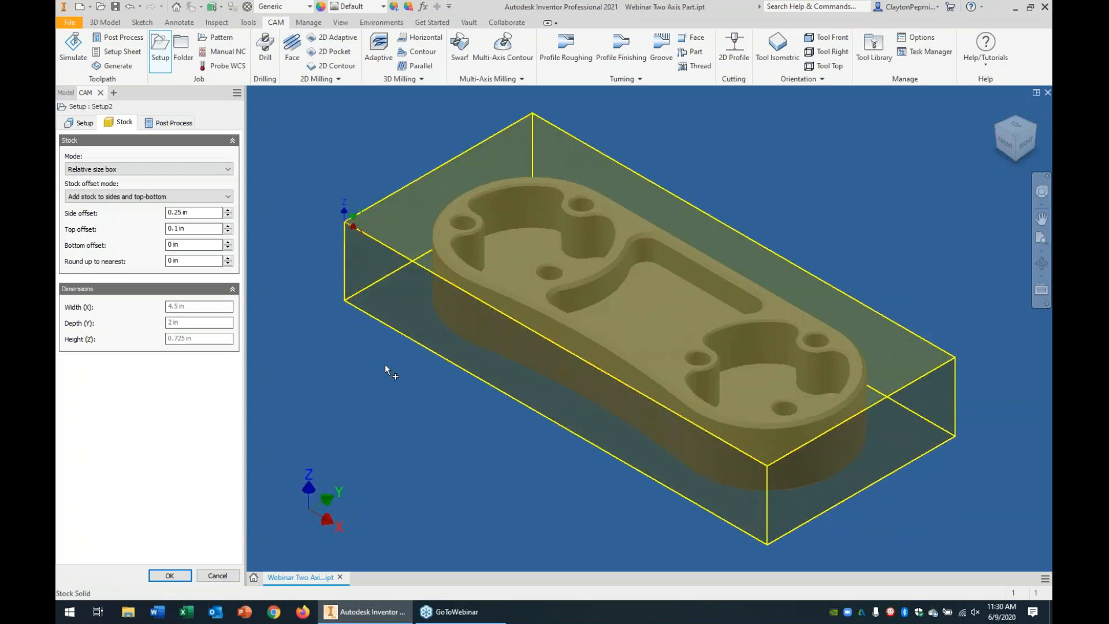
Enter program number 1001 and the program comment "This is my first part." in the post process settings and accept the setup
{"action": "left_click", "coordinate": [175, 124]}
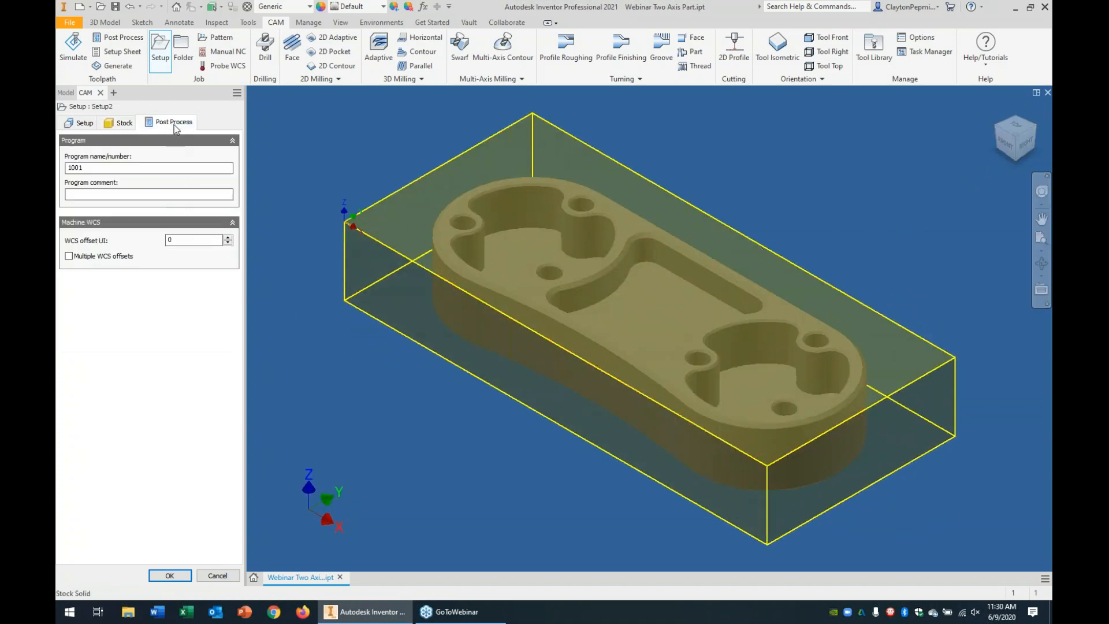
{"action": "double_click", "coordinate": [99, 168]}
{"action": "type", "text": "10This is"}
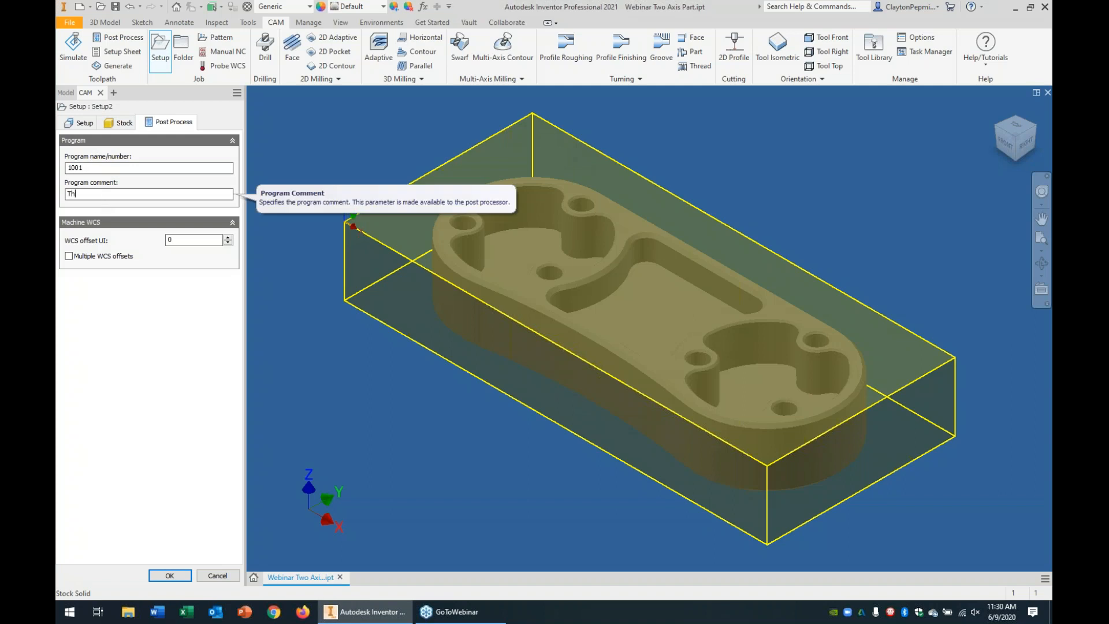
{"action": "type", "text": "s is my first part."}
{"action": "double_click", "coordinate": [218, 240]}
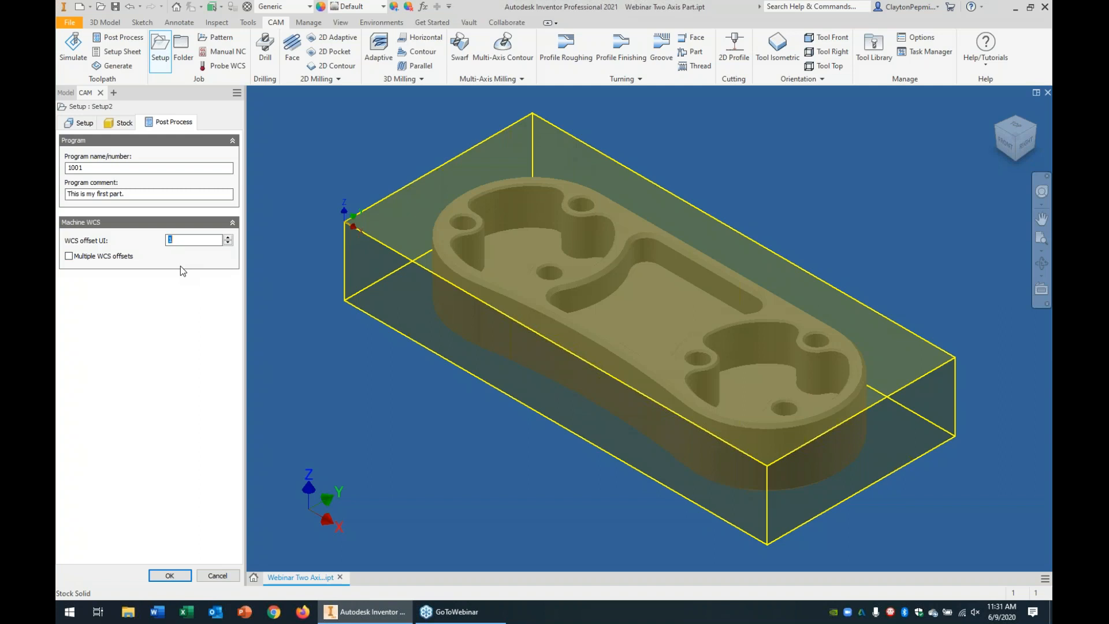
{"action": "left_click", "coordinate": [179, 579]}
Select the finished setup and examine its stock box and work origin around the part
{"action": "scroll", "coordinate": [389, 468], "scroll_direction": "up", "scroll_amount": 5}
{"action": "scroll", "coordinate": [416, 456], "scroll_direction": "down", "scroll_amount": 3}
{"action": "middle_click_drag", "start_coordinate": [424, 453], "coordinate": [527, 370]}
{"action": "scroll", "coordinate": [532, 368], "scroll_direction": "up", "scroll_amount": 3}
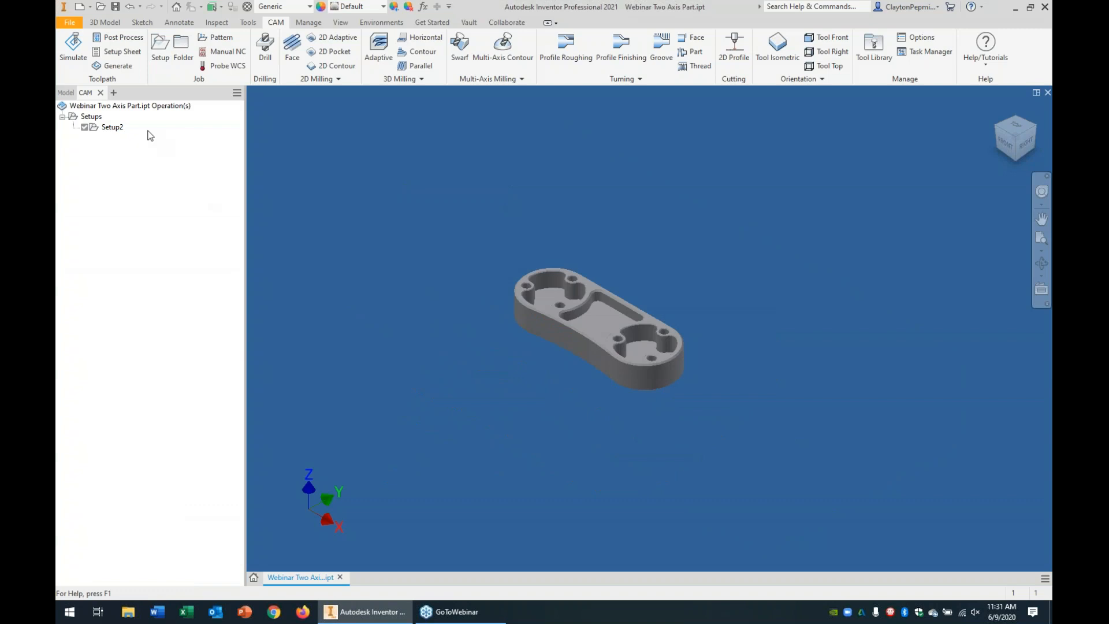
{"action": "left_click", "coordinate": [107, 128]}
{"action": "scroll", "coordinate": [440, 354], "scroll_direction": "down", "scroll_amount": 4}
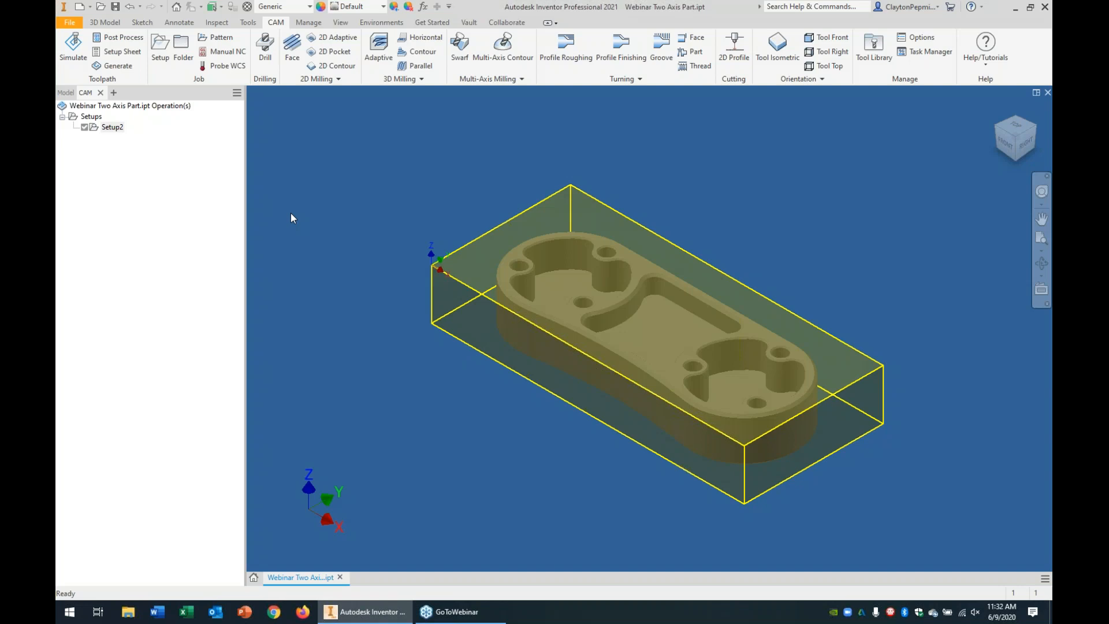
Create a Face operation using the #2 Ø3/4" flat mill from the Tutorial - Inch library, with default settings
{"action": "left_click", "coordinate": [294, 57]}
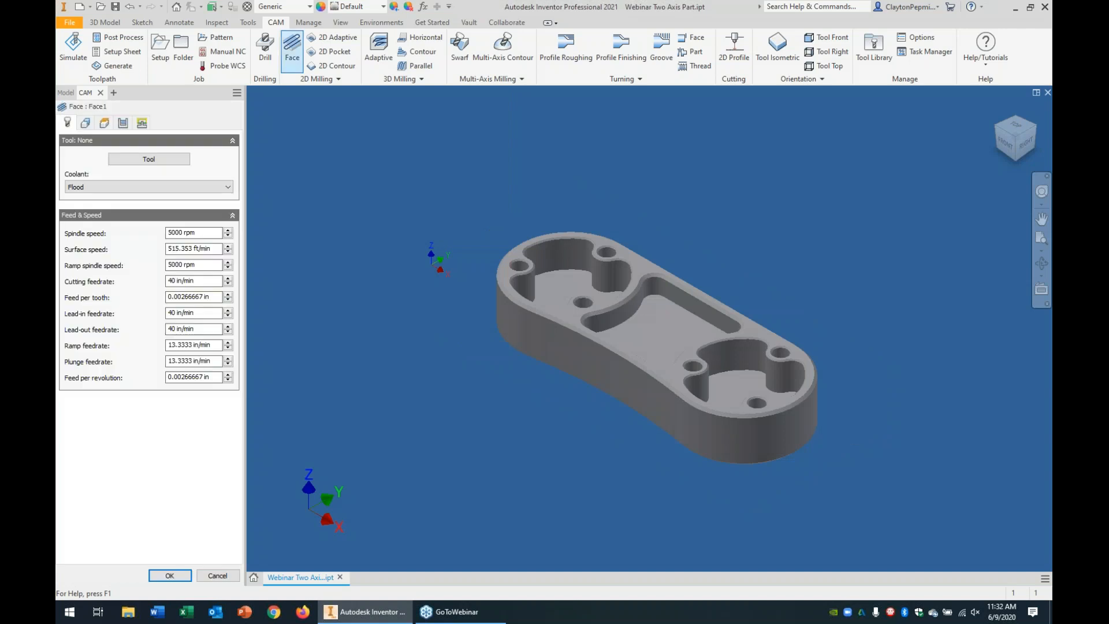
{"action": "left_click", "coordinate": [149, 159]}
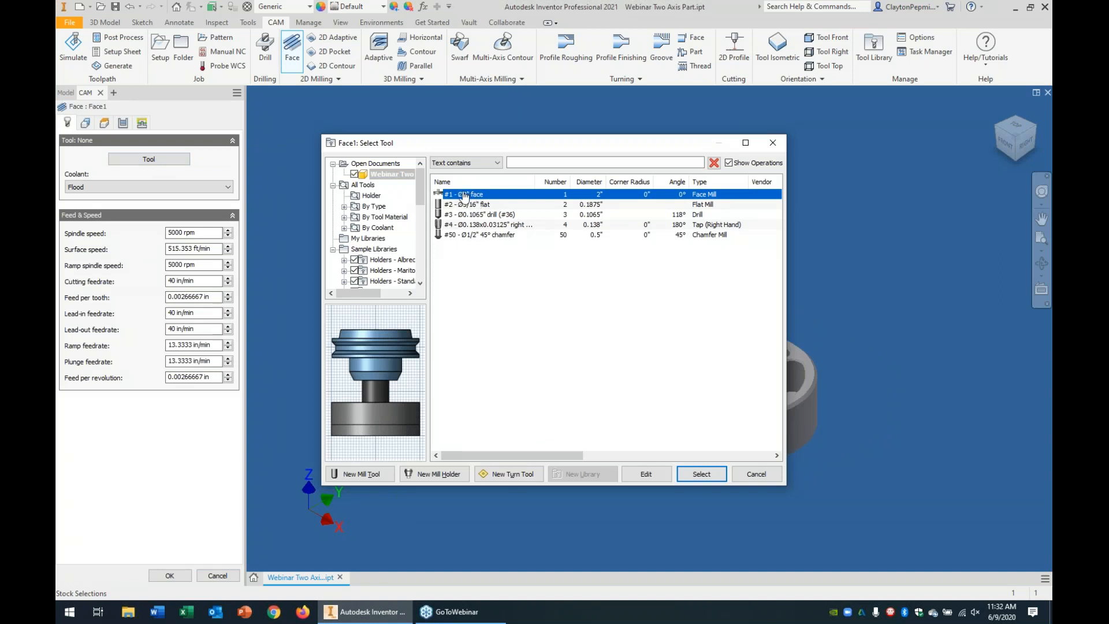
{"action": "left_click_drag", "start_coordinate": [420, 190], "coordinate": [421, 282]}
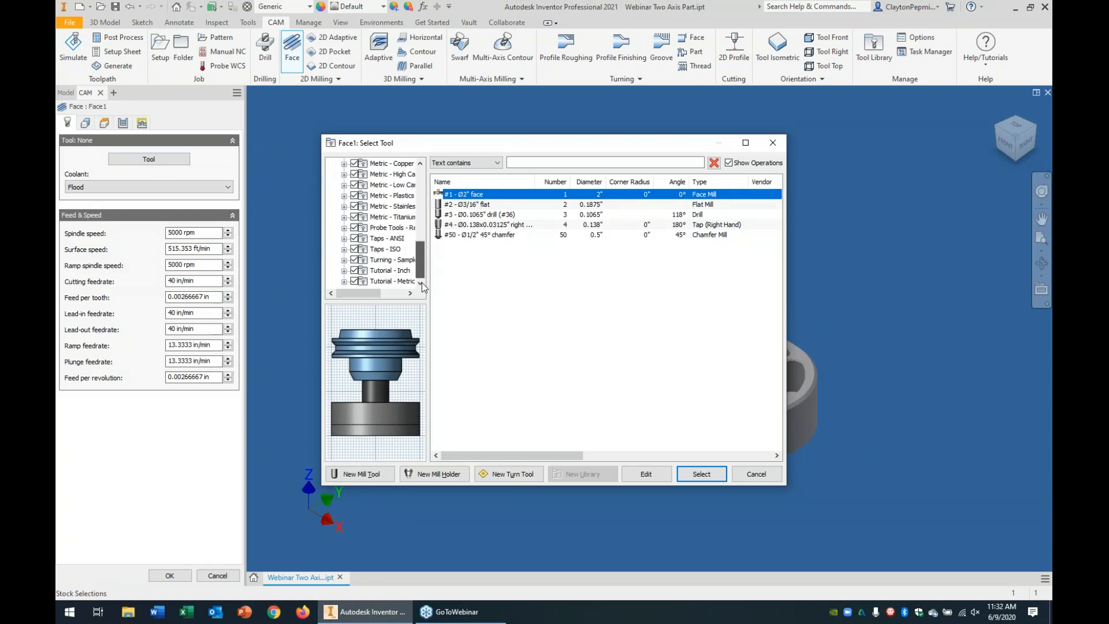
{"action": "left_click", "coordinate": [344, 271]}
{"action": "left_click", "coordinate": [386, 260]}
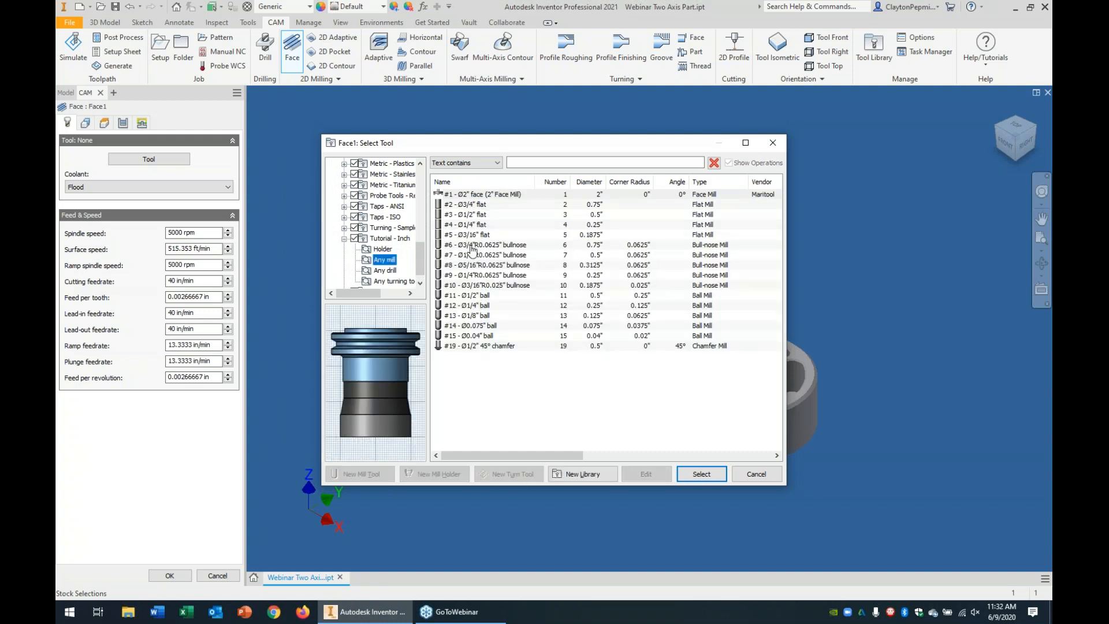
{"action": "left_click", "coordinate": [464, 206]}
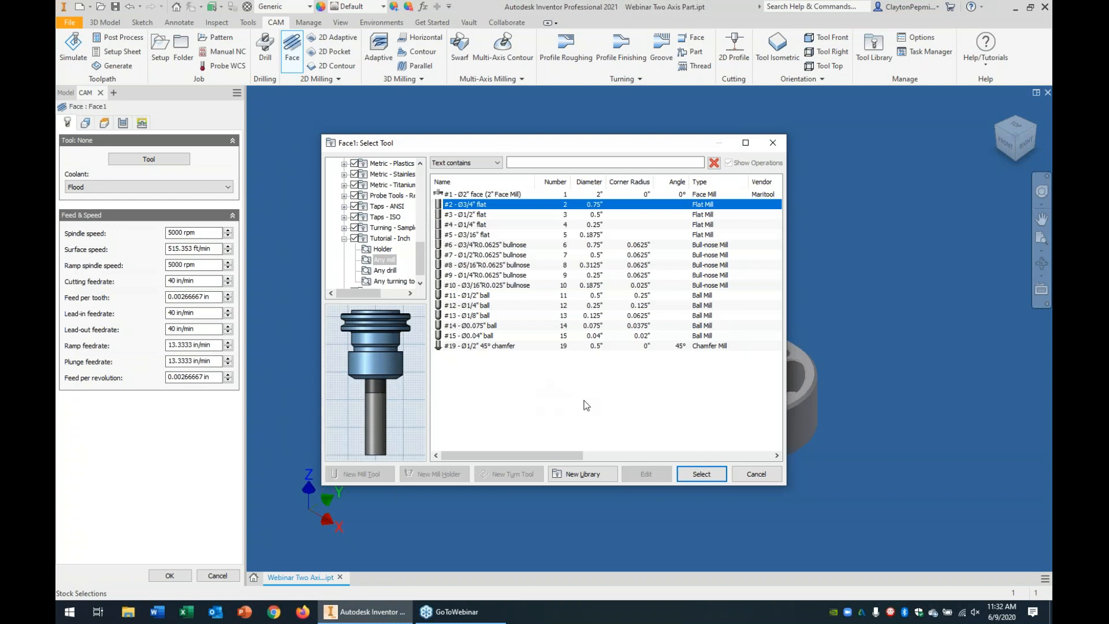
{"action": "left_click", "coordinate": [701, 474]}
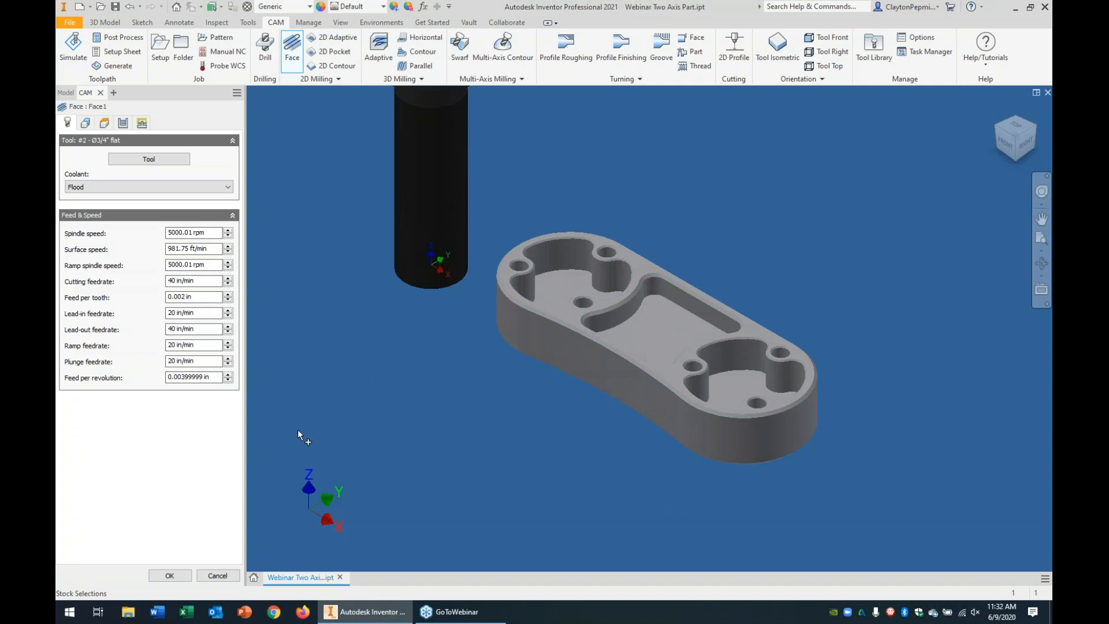
{"action": "left_click", "coordinate": [171, 576]}
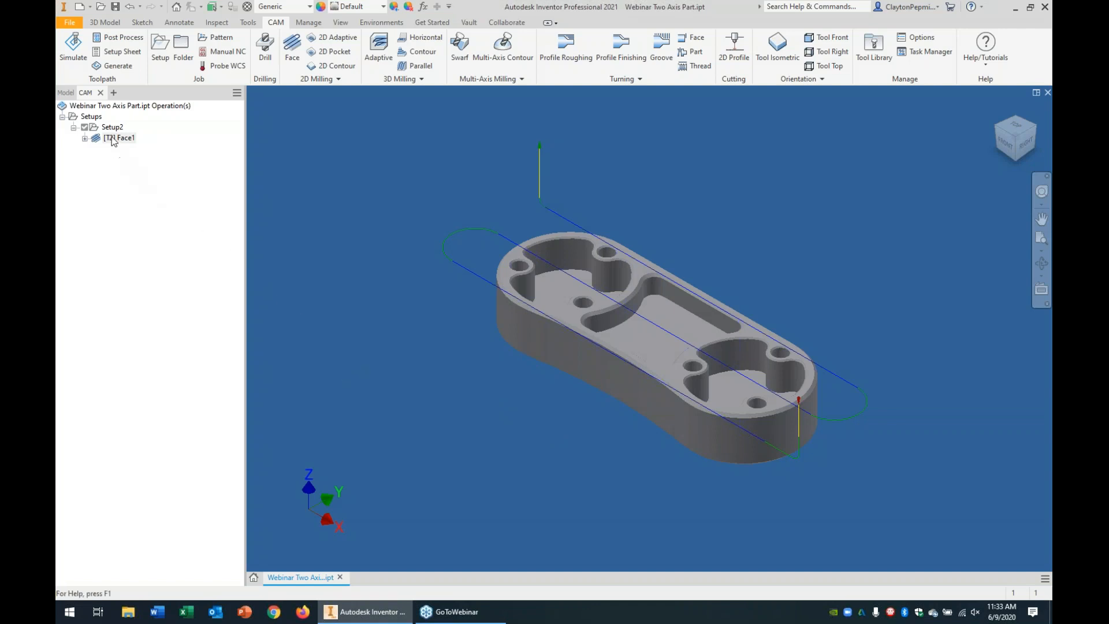
Simulate the Face toolpath with the stock shown and close the simulation
{"action": "left_click", "coordinate": [74, 44]}
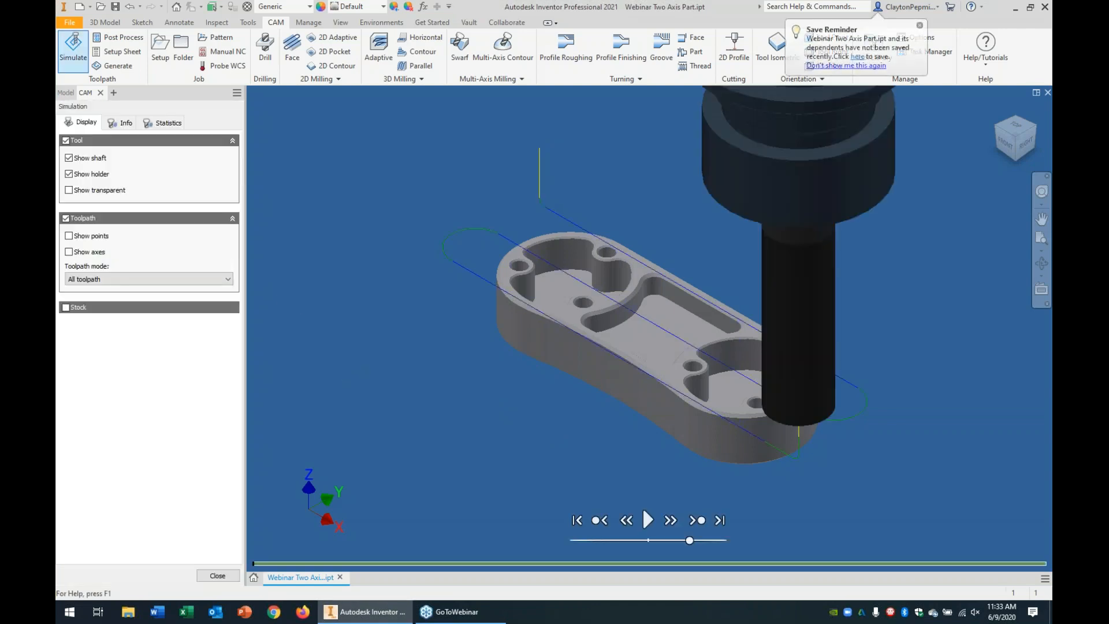
{"action": "left_click", "coordinate": [66, 308]}
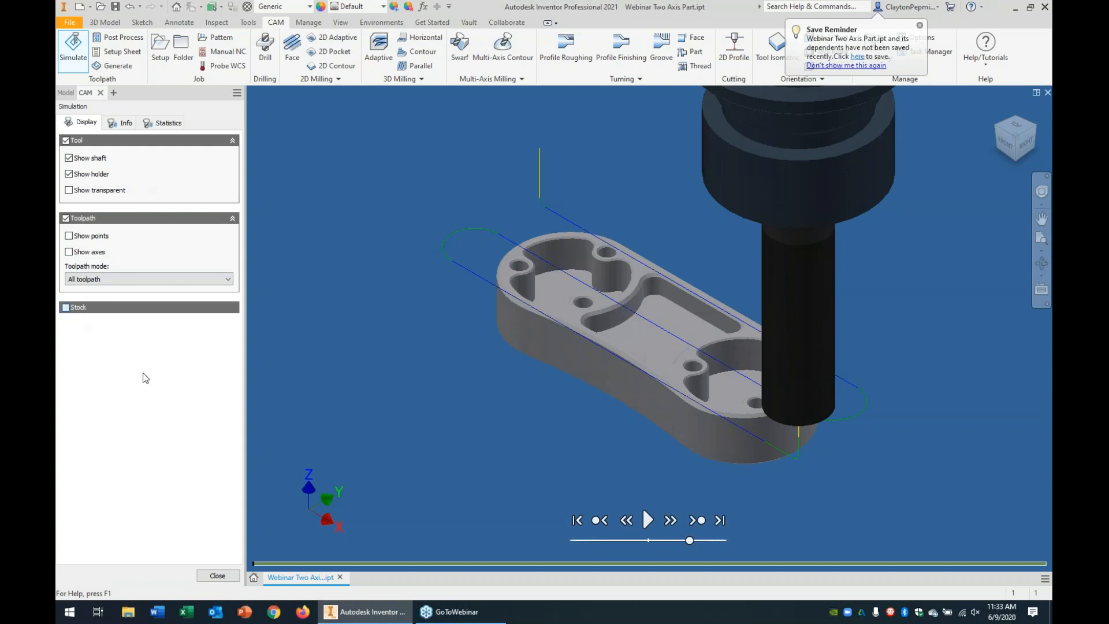
{"action": "left_click", "coordinate": [647, 520]}
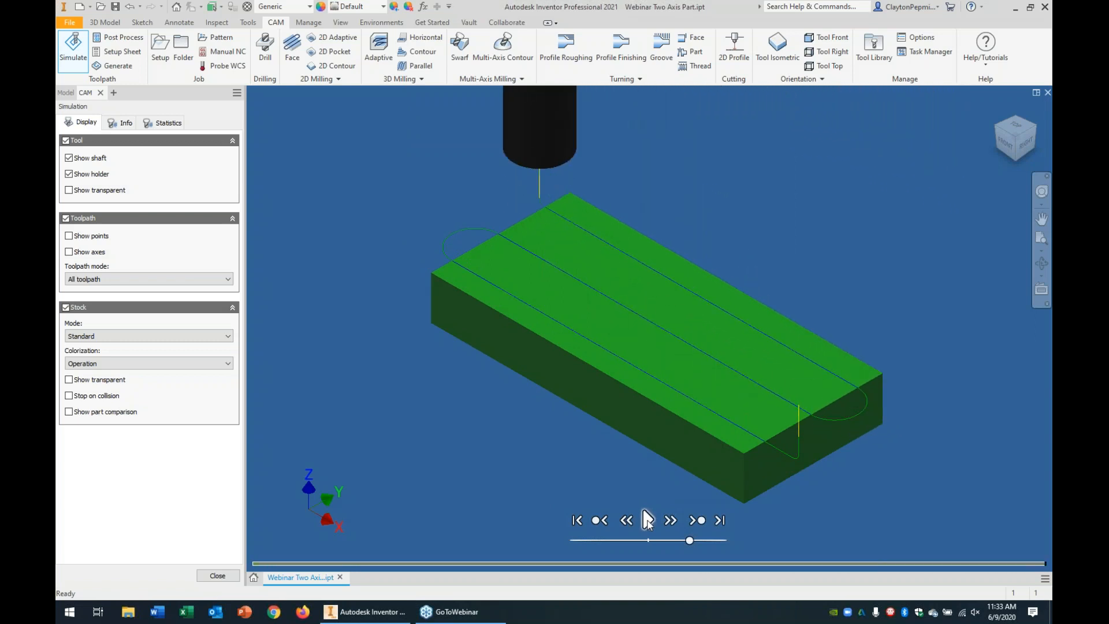
{"action": "left_click", "coordinate": [208, 577]}
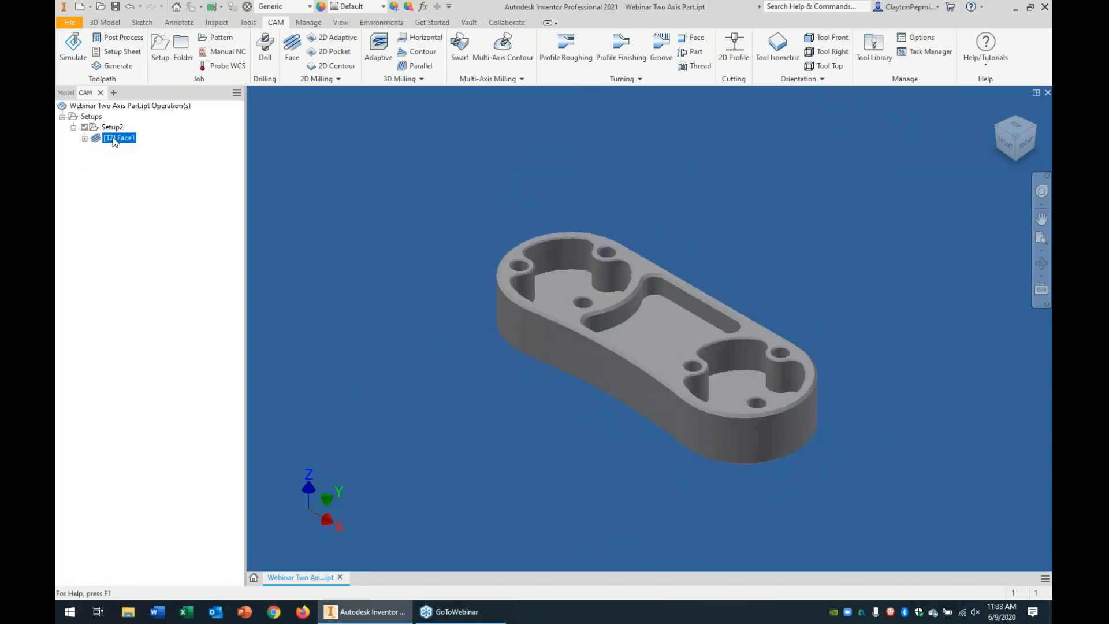
Edit the Face operation, keeping the #2 Ø3/4" flat mill and flood coolant, and set the spindle speed to 10000 rpm
{"action": "double_click", "coordinate": [115, 140]}
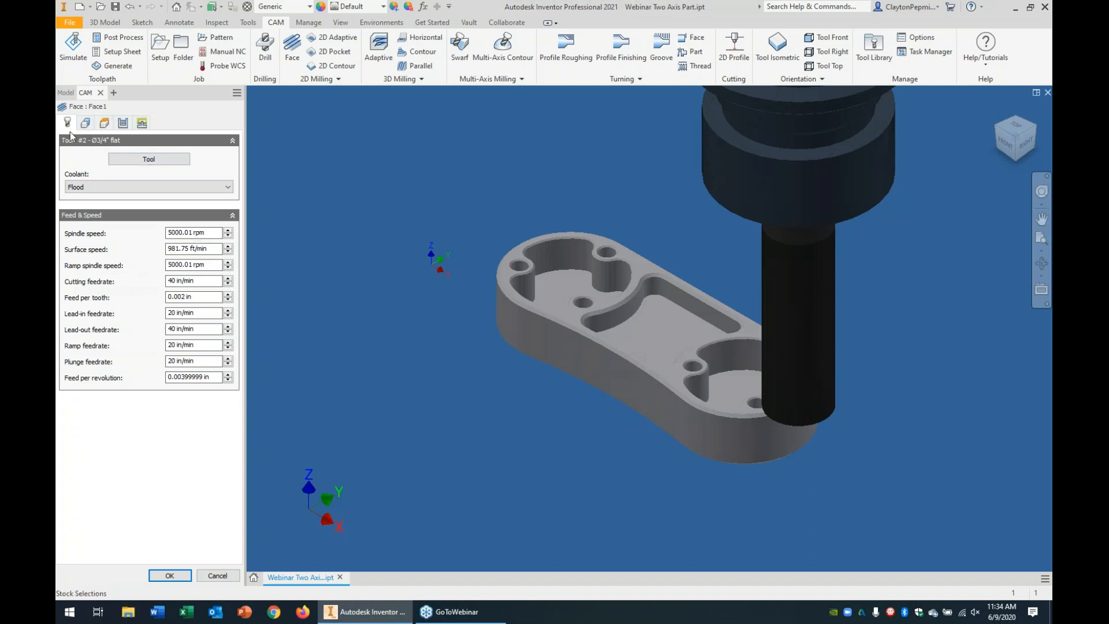
{"action": "left_click", "coordinate": [151, 159]}
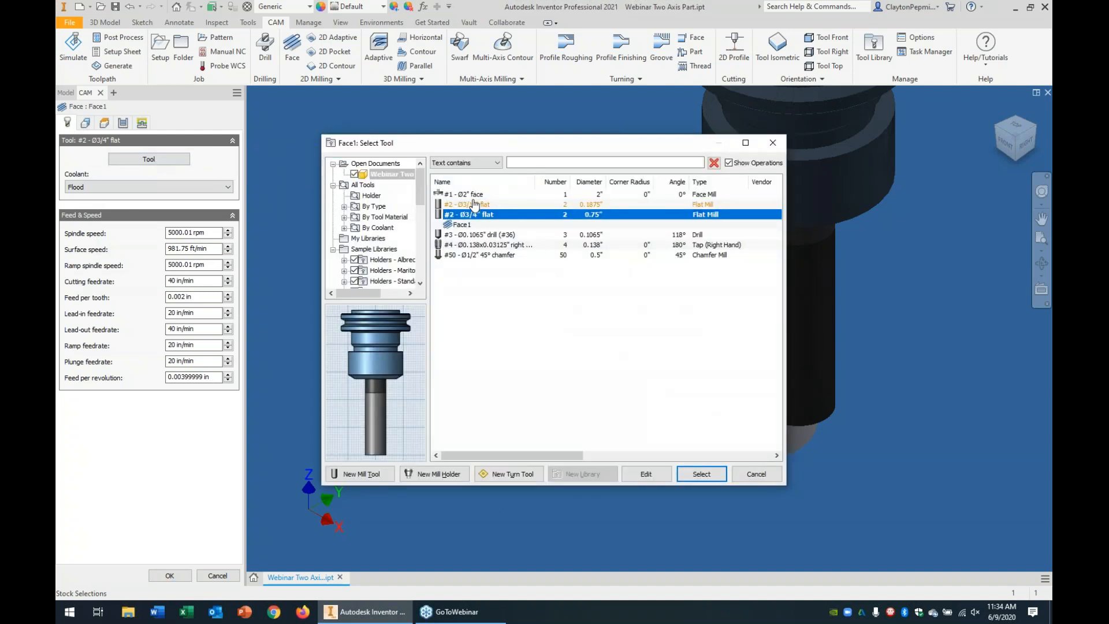
{"action": "left_click", "coordinate": [696, 473]}
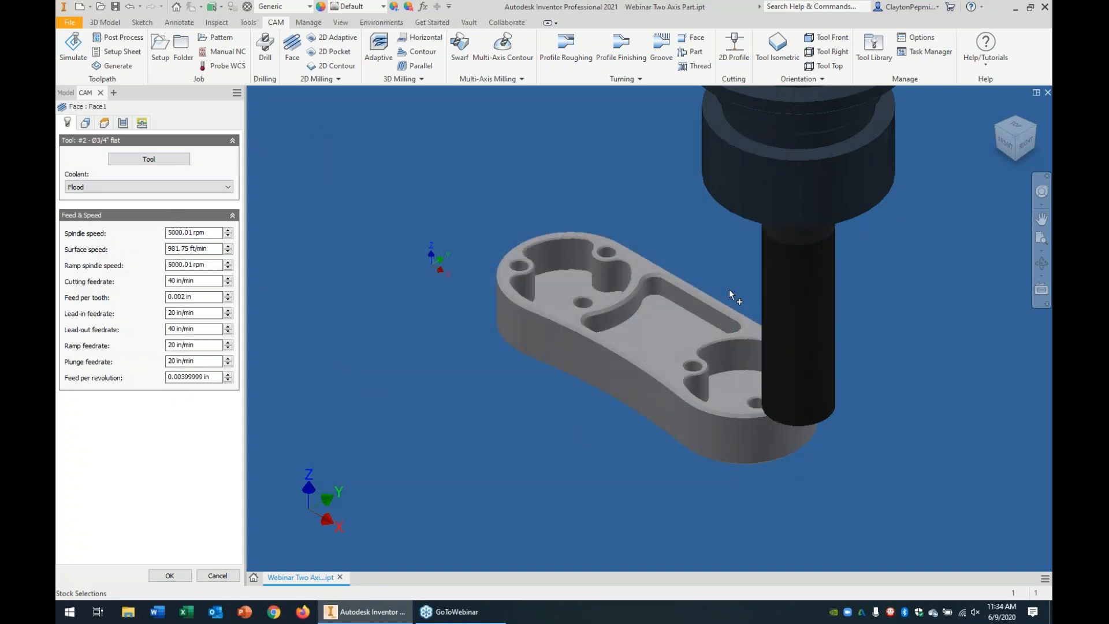
{"action": "left_click", "coordinate": [180, 233]}
{"action": "double_click", "coordinate": [174, 233]}
{"action": "type", "text": "10000"}
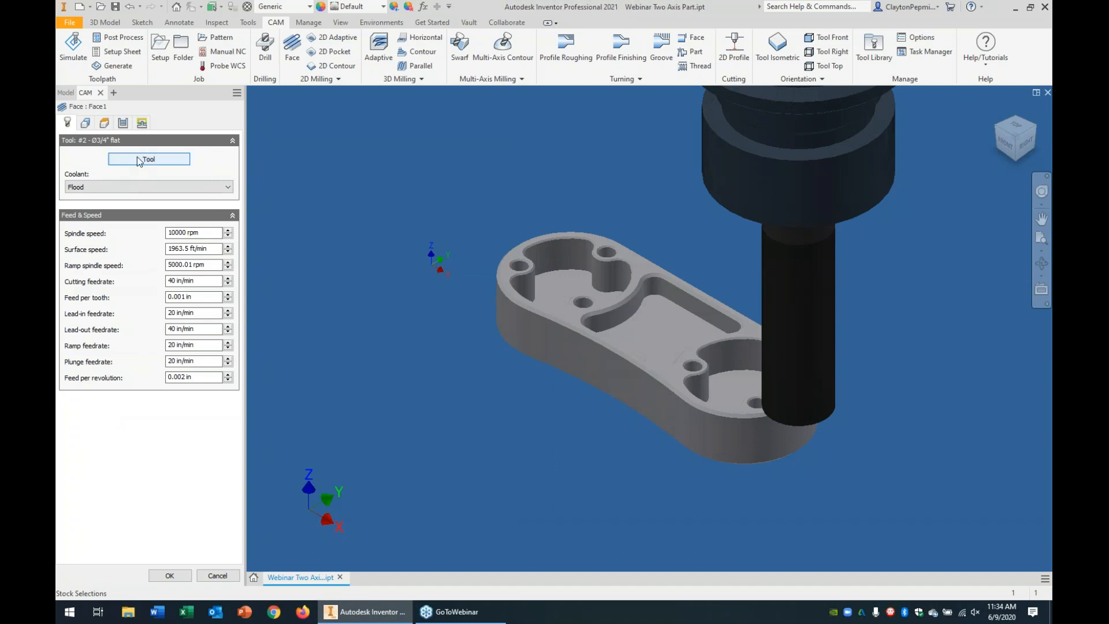
{"action": "left_click", "coordinate": [128, 188]}
{"action": "left_click", "coordinate": [130, 187]}
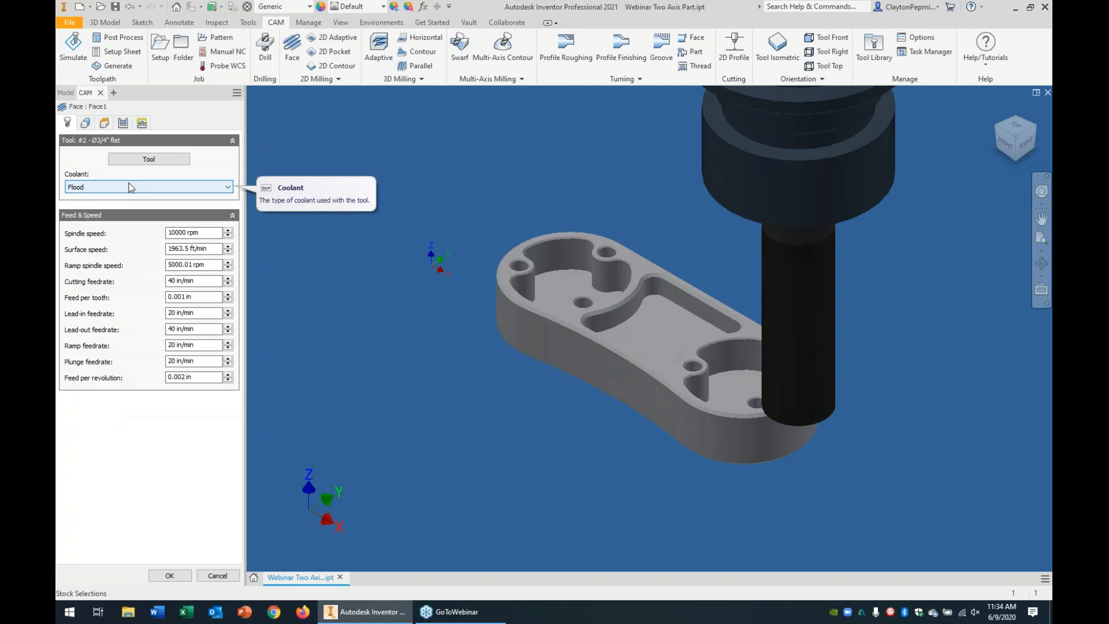
Check the Face operation's stock contour and, from the front view, raise the clearance height offset to 1 in above the retract height
{"action": "left_click", "coordinate": [86, 123]}
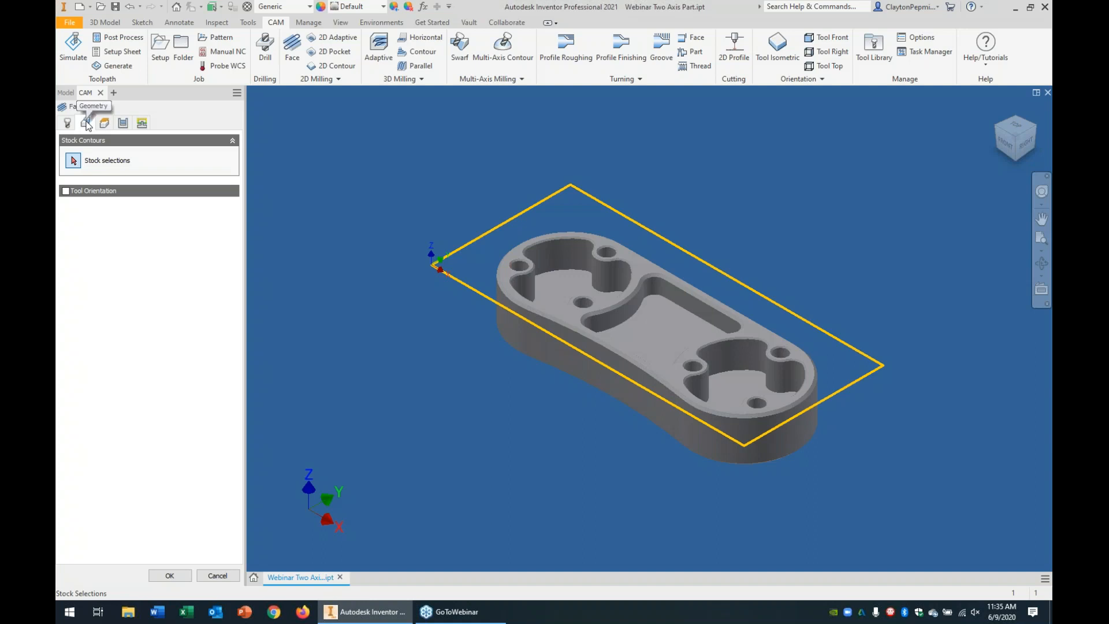
{"action": "left_click", "coordinate": [105, 124]}
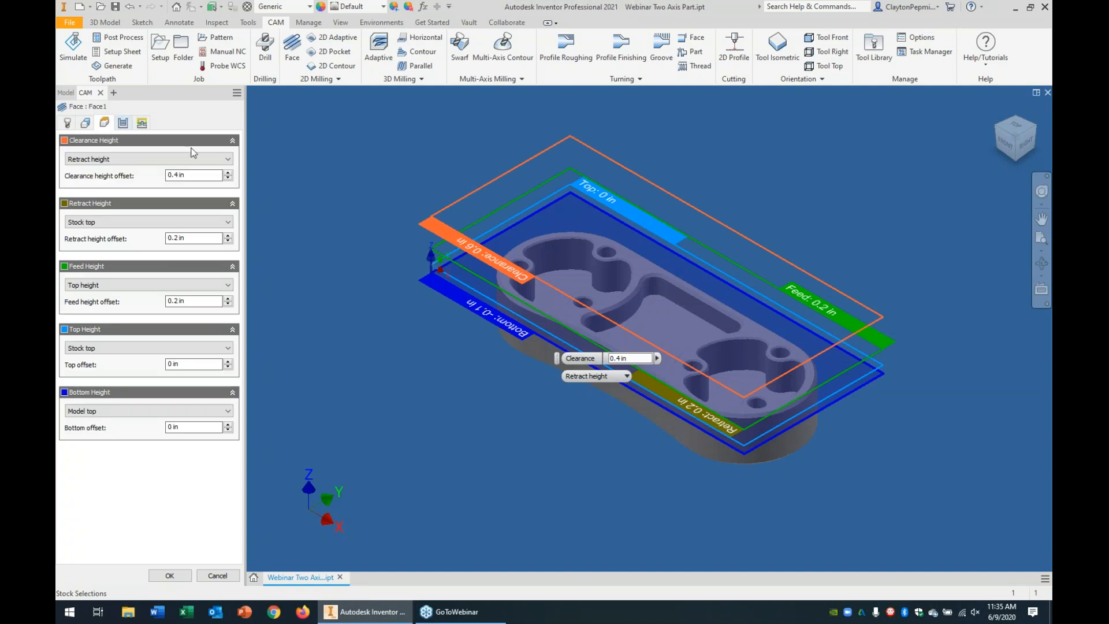
{"action": "left_click", "coordinate": [1004, 145]}
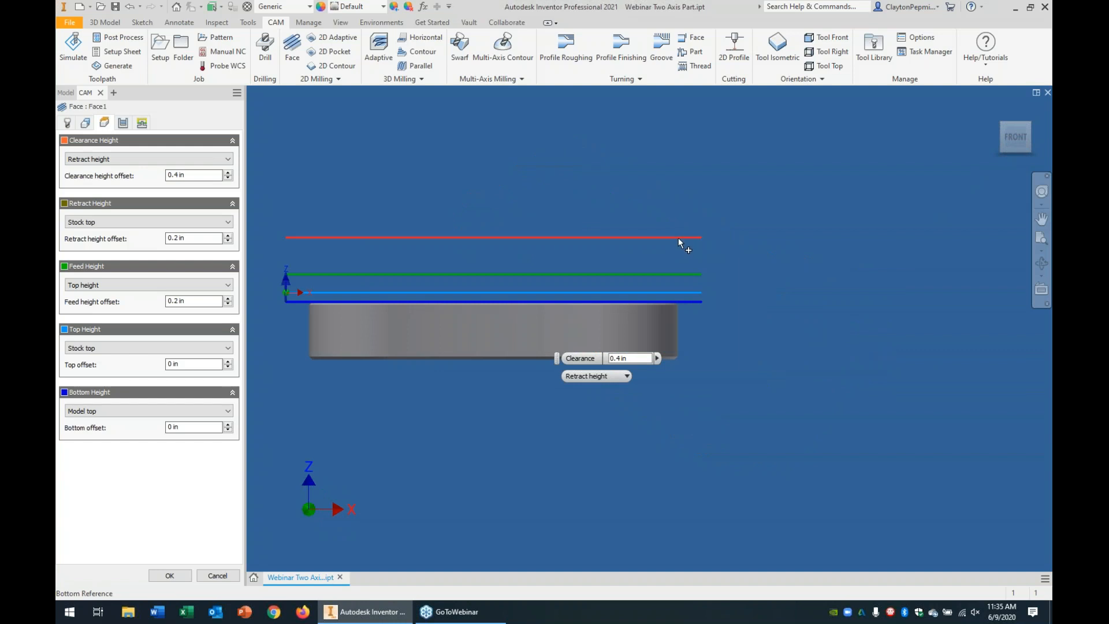
{"action": "middle_click_drag", "start_coordinate": [683, 257], "coordinate": [725, 269]}
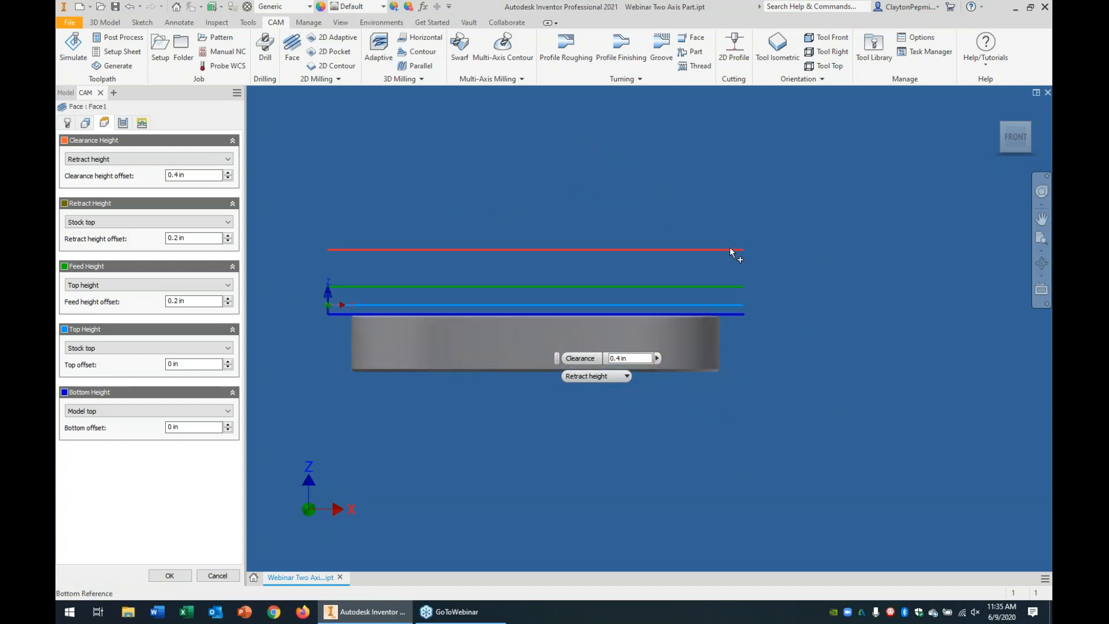
{"action": "left_click_drag", "start_coordinate": [728, 252], "coordinate": [703, 193]}
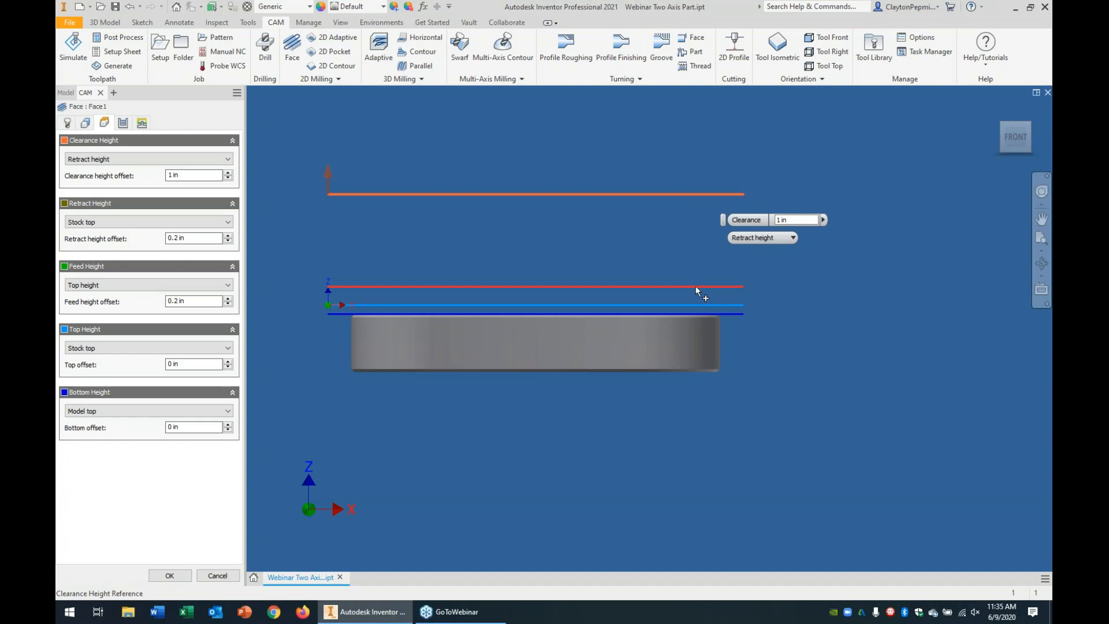
Try a feed height offset of 0.21 in and set it back to 0.2 in above the top height
{"action": "mouse_move", "coordinate": [693, 287]}
{"action": "left_mouse_down"}
{"action": "mouse_move", "coordinate": [691, 247]}
{"action": "mouse_move", "coordinate": [688, 283]}
{"action": "left_mouse_up"}
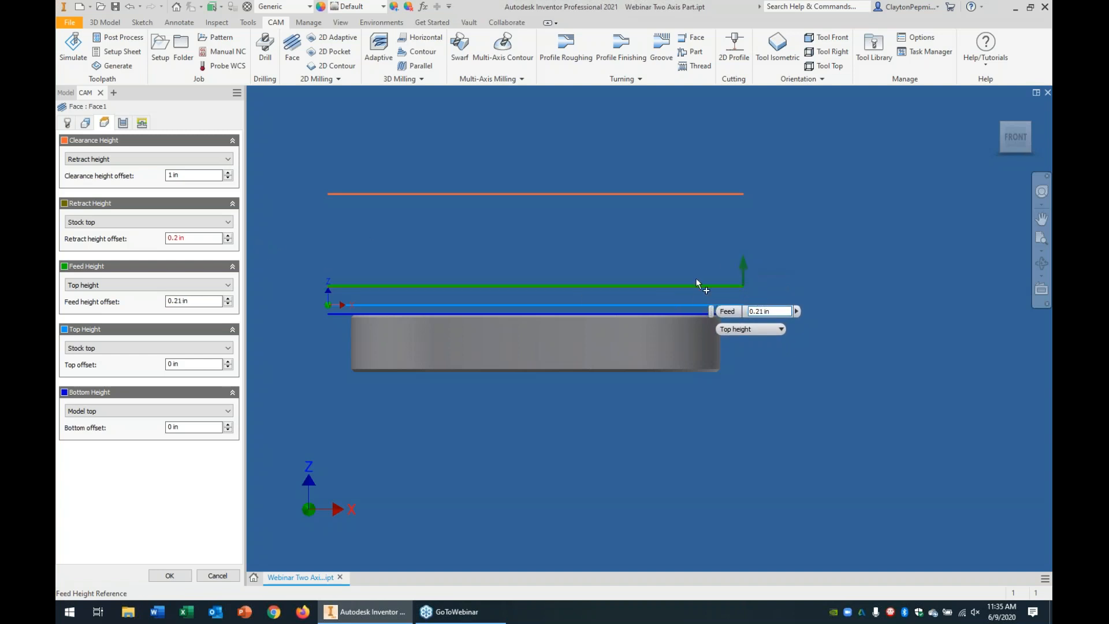
{"action": "left_click", "coordinate": [771, 311]}
{"action": "type", "text": ".2"}
{"action": "left_click_drag", "start_coordinate": [781, 312], "coordinate": [699, 310]}
{"action": "type", "text": ".2"}
{"action": "key", "text": "Return"}
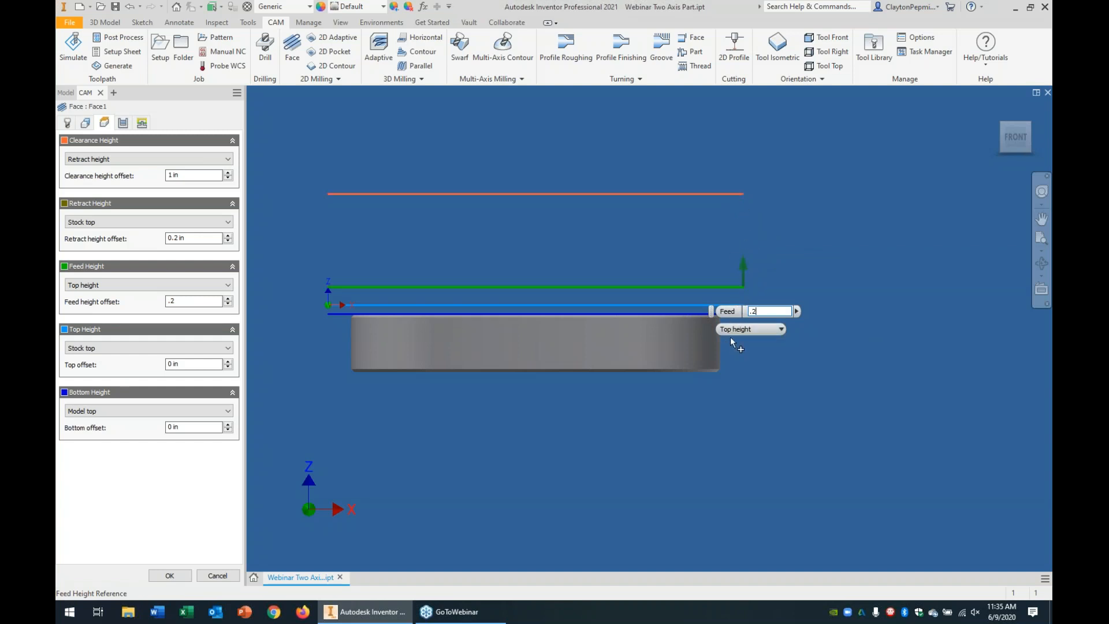
Check the top and bottom height references and the passes settings, and accept the edited Face operation
{"action": "left_click", "coordinate": [648, 304]}
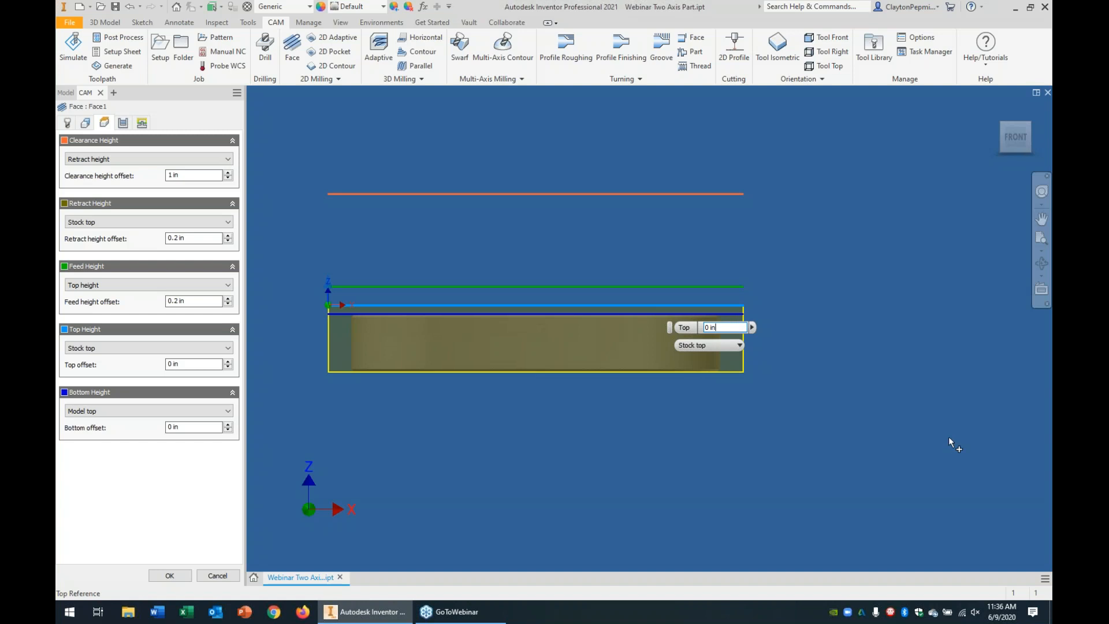
{"action": "left_click", "coordinate": [738, 314]}
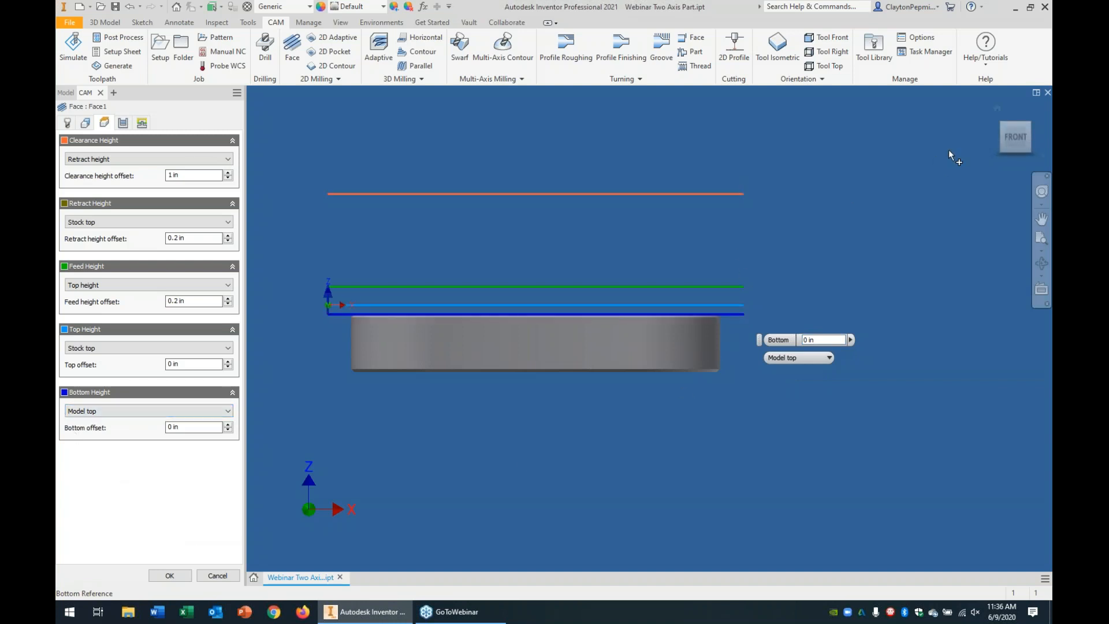
{"action": "left_click_drag", "start_coordinate": [1012, 140], "coordinate": [726, 535]}
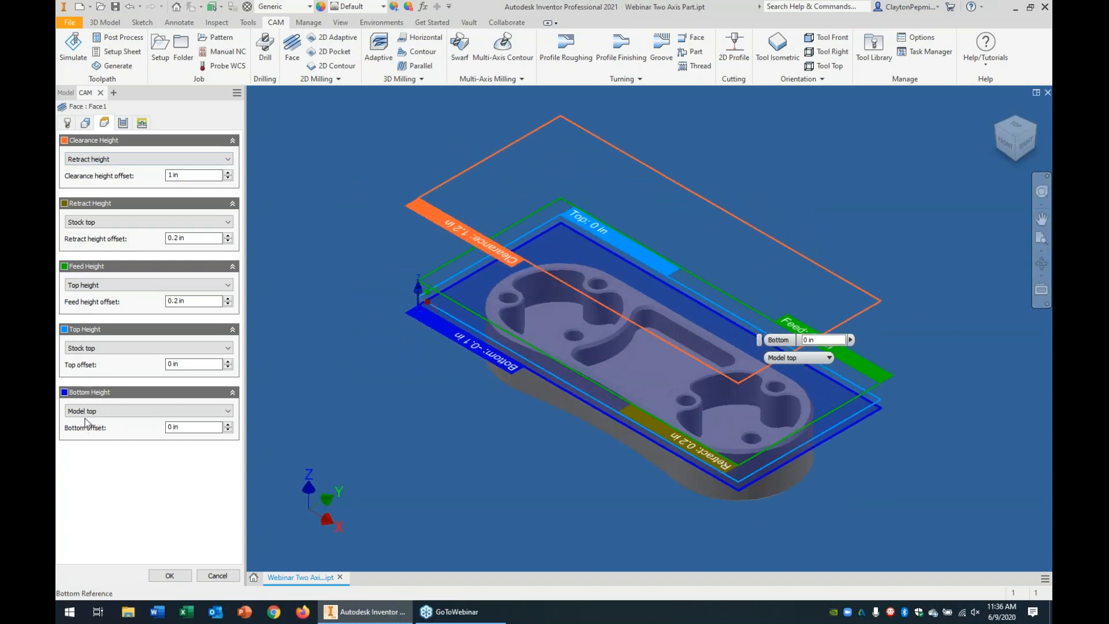
{"action": "left_click", "coordinate": [123, 123]}
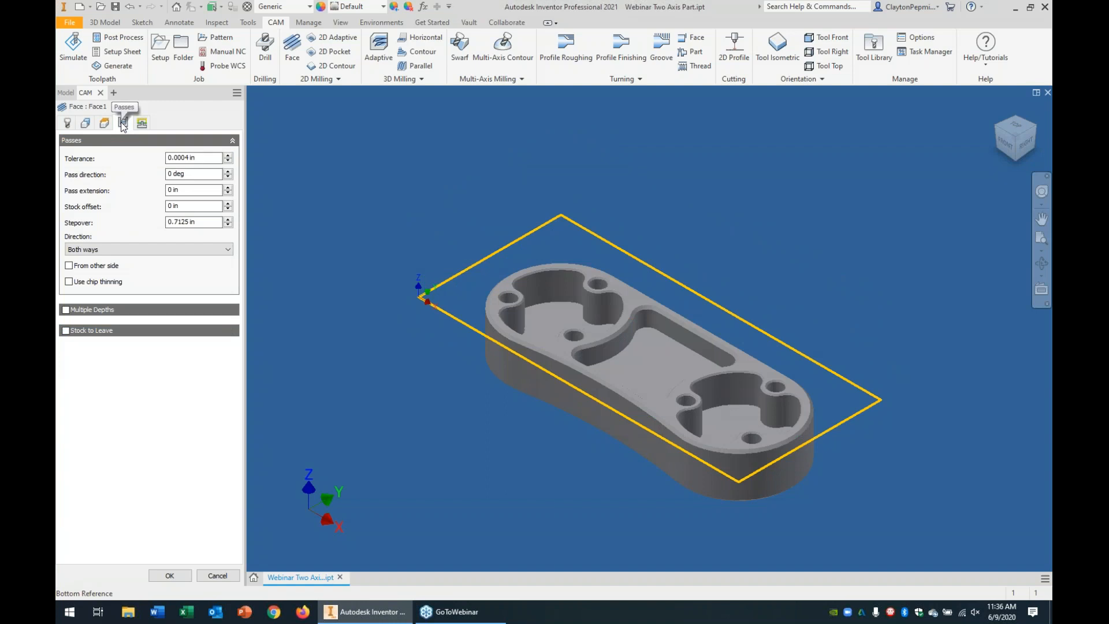
{"action": "left_click", "coordinate": [169, 576]}
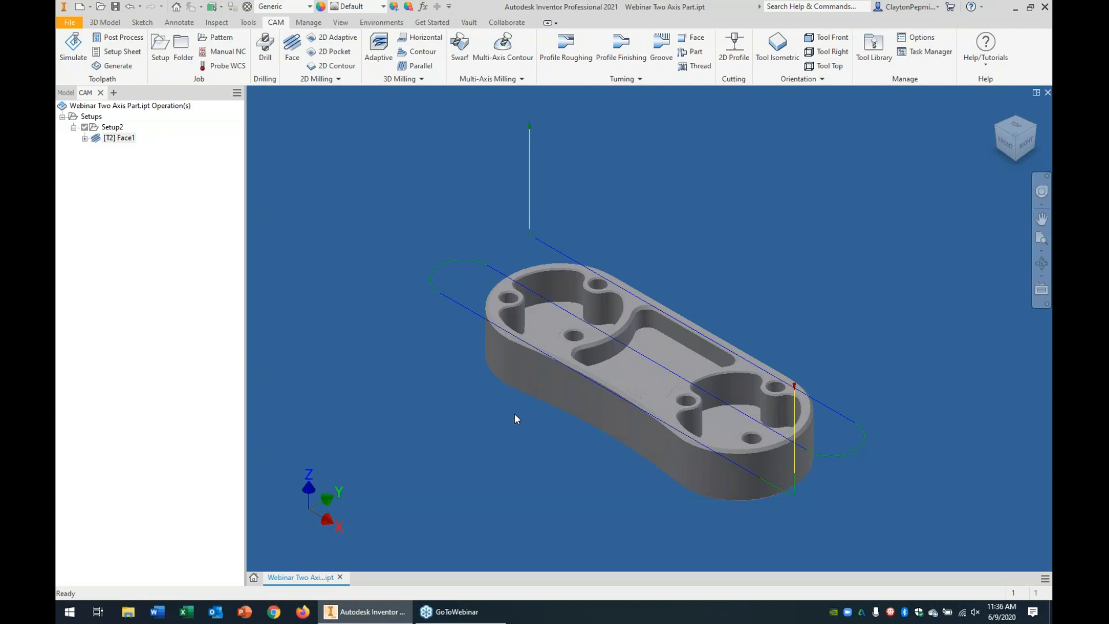
Edit the Face operation's passes to use a 0.5 in stepover and accept the change
{"action": "right_click", "coordinate": [125, 139]}
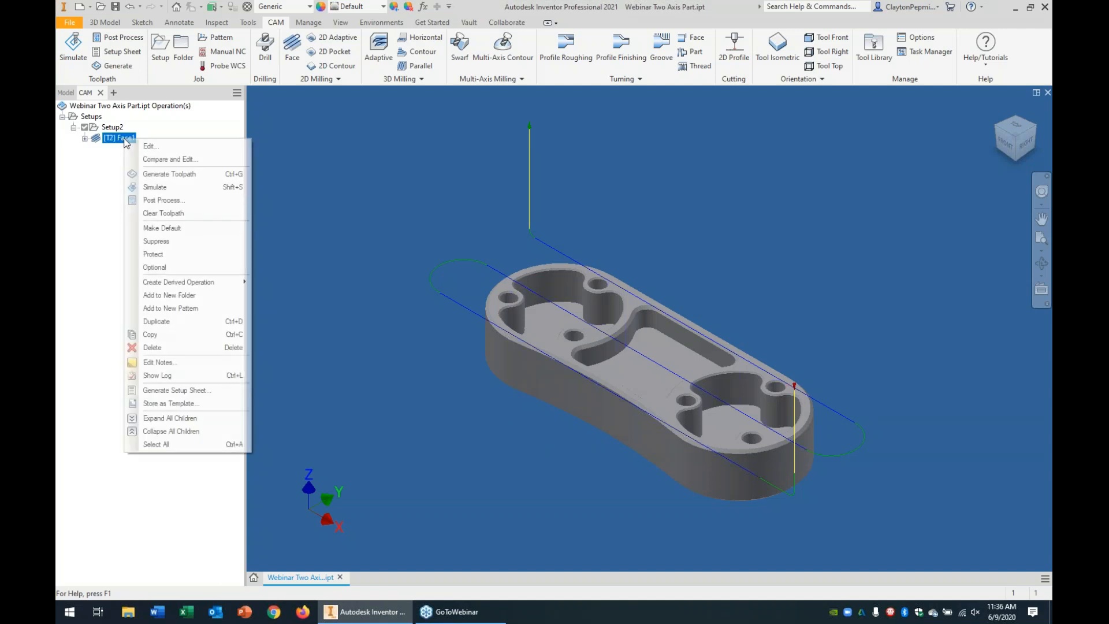
{"action": "left_click", "coordinate": [134, 146]}
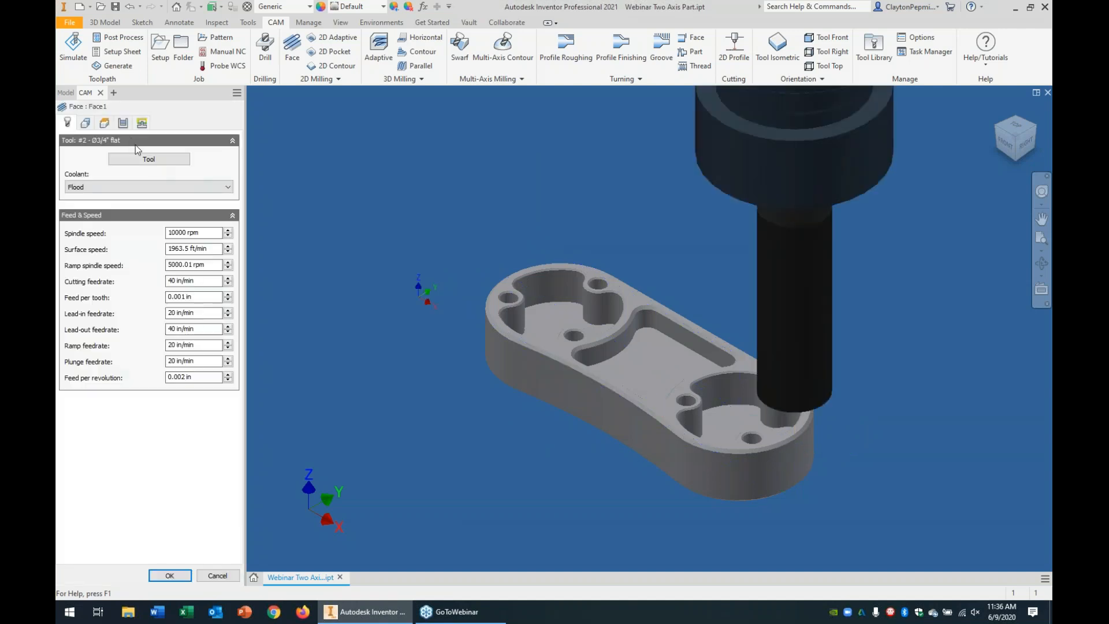
{"action": "left_click", "coordinate": [119, 123]}
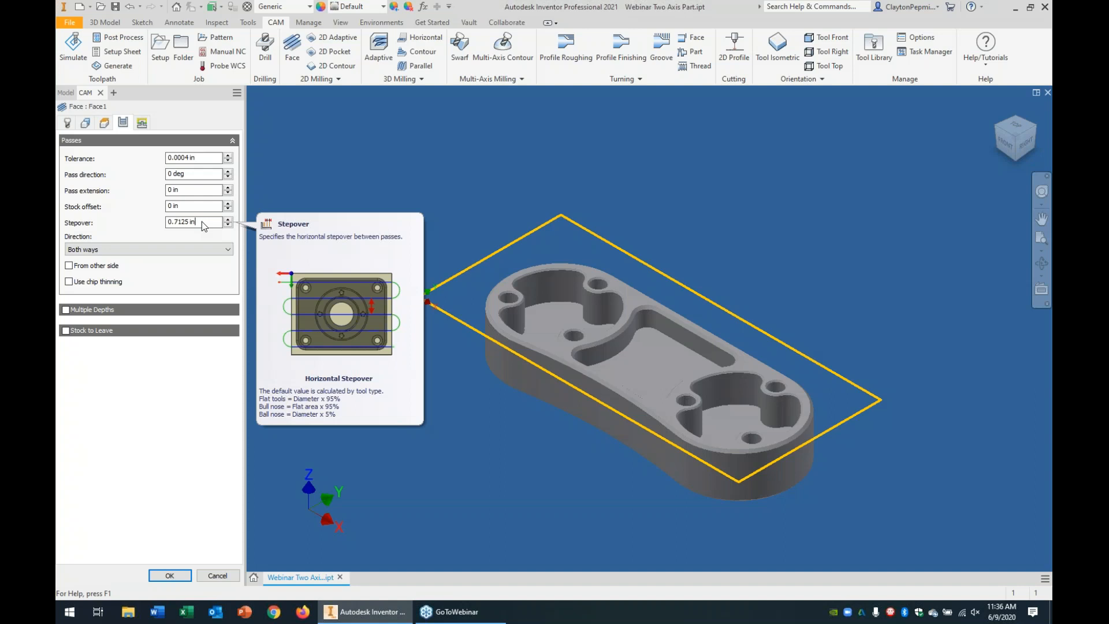
{"action": "left_click_drag", "start_coordinate": [202, 222], "coordinate": [152, 224]}
{"action": "type", "text": ".5"}
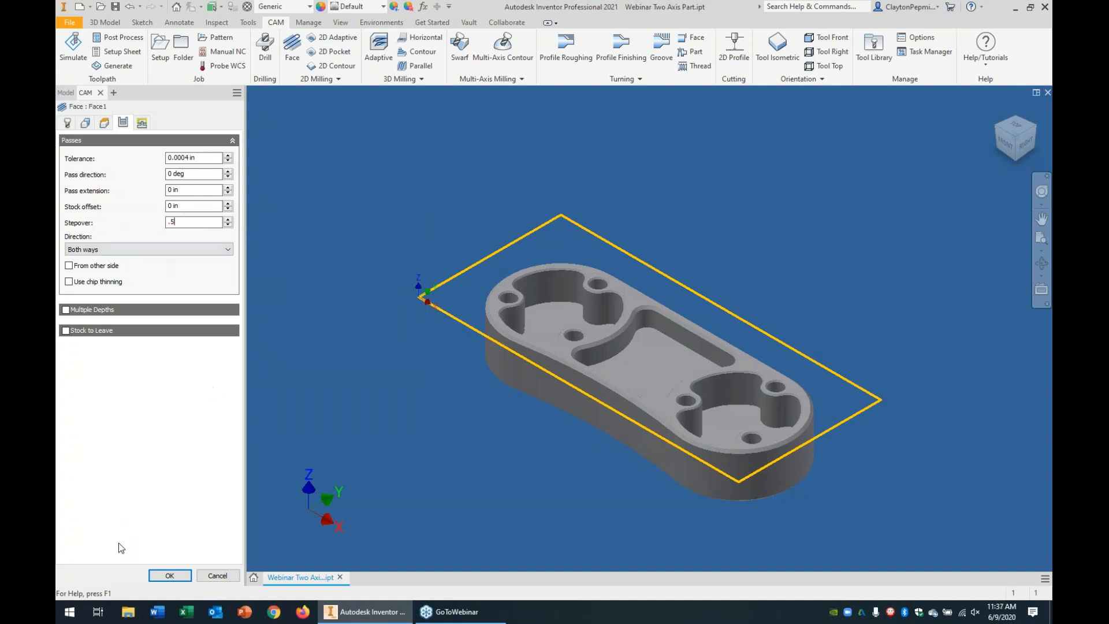
{"action": "left_click", "coordinate": [178, 577]}
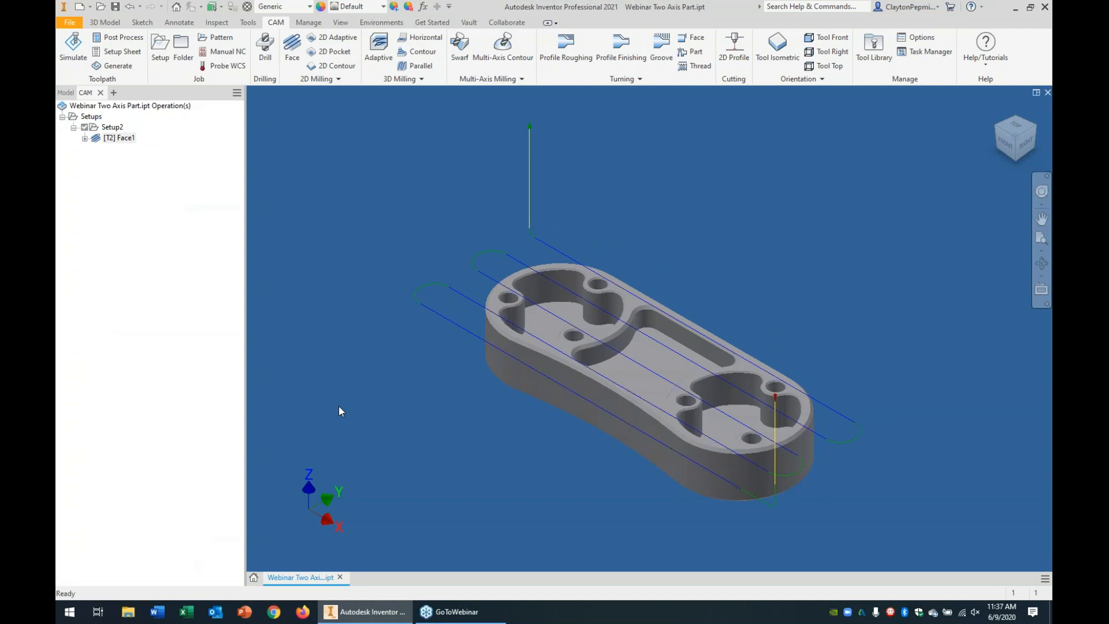
Try a pass direction of 90 deg for the Face operation
{"action": "right_click", "coordinate": [126, 139]}
{"action": "left_click", "coordinate": [152, 147]}
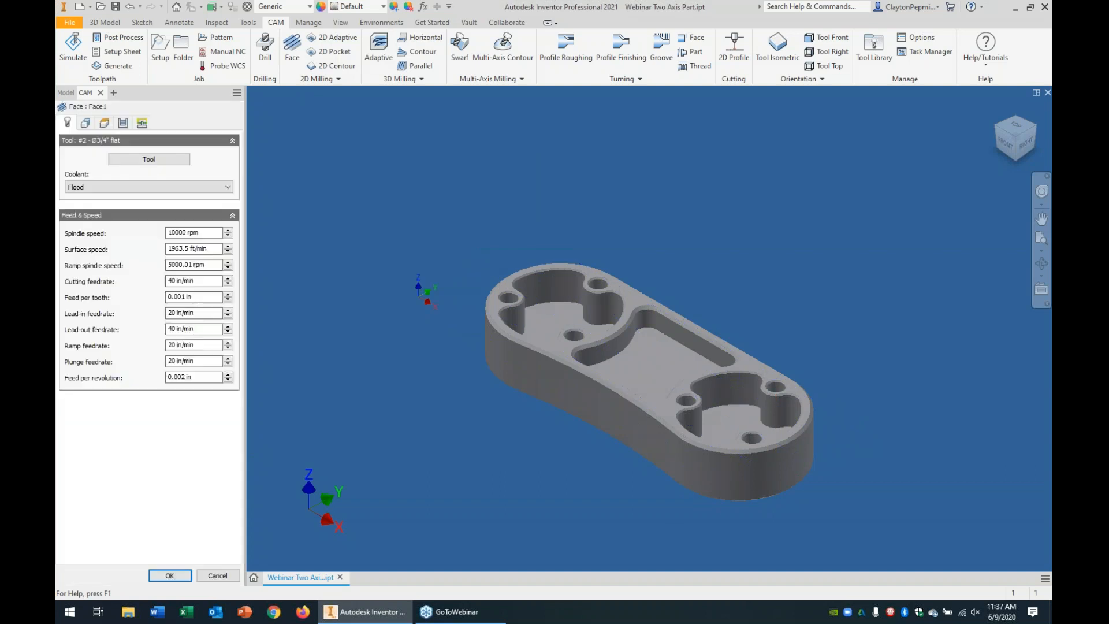
{"action": "left_click", "coordinate": [123, 124]}
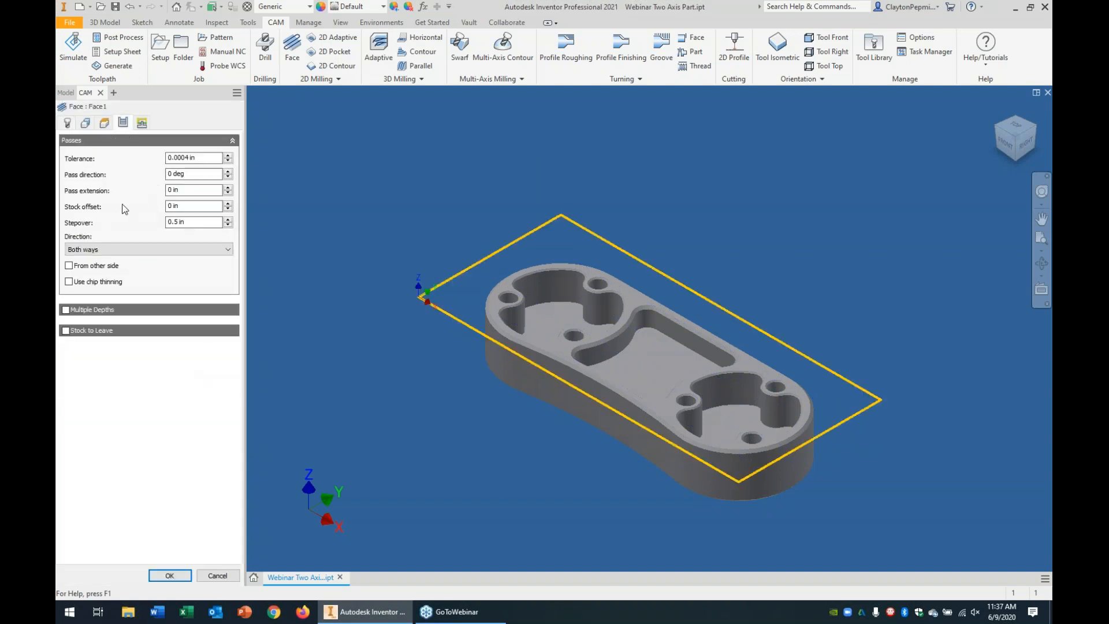
{"action": "left_click", "coordinate": [179, 174]}
{"action": "type", "text": "90"}
{"action": "left_click", "coordinate": [181, 575]}
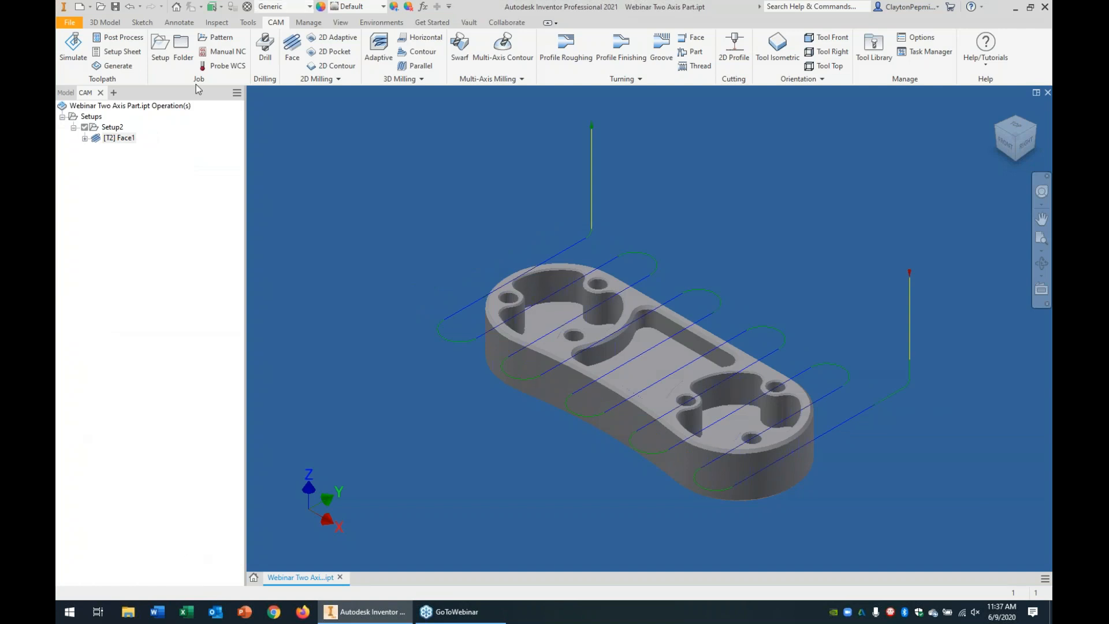
Try a pass direction of 45 deg for the Face operation and inspect the toolpath from above
{"action": "right_click", "coordinate": [130, 138]}
{"action": "left_click", "coordinate": [159, 146]}
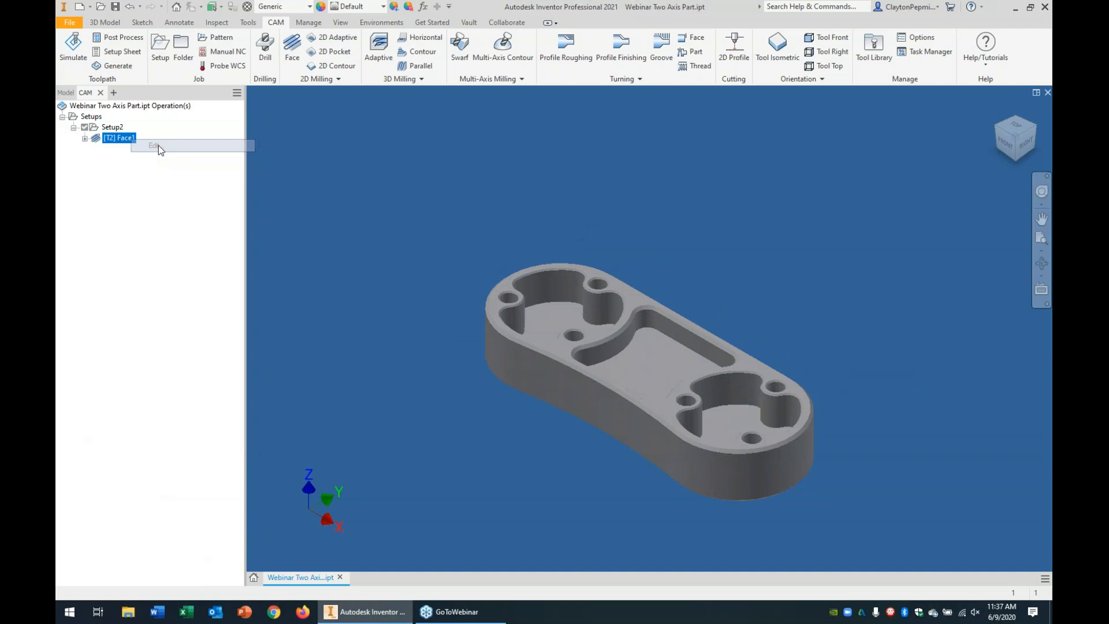
{"action": "left_click", "coordinate": [123, 122]}
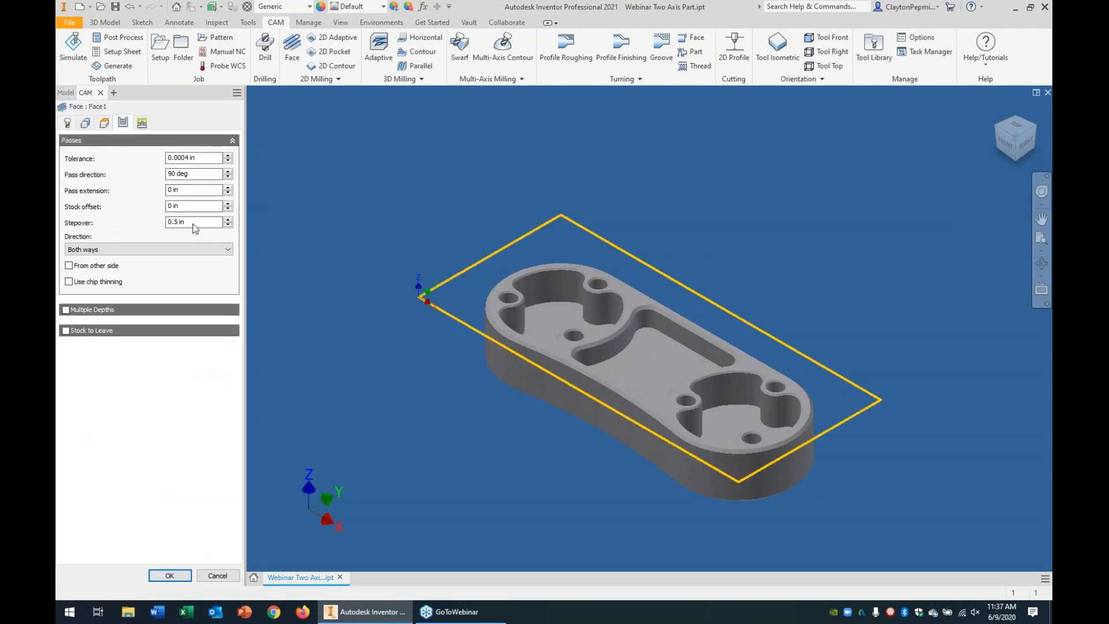
{"action": "double_click", "coordinate": [191, 174]}
{"action": "type", "text": "45"}
{"action": "left_click", "coordinate": [169, 576]}
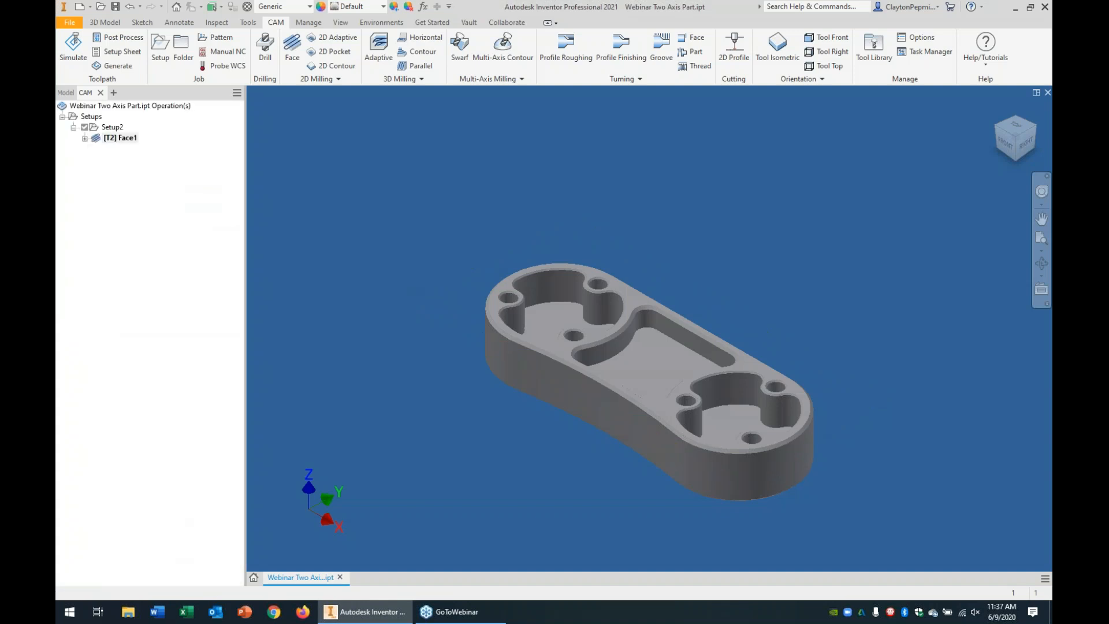
{"action": "key", "text": "F4"}
{"action": "left_click_drag", "start_coordinate": [588, 380], "coordinate": [1019, 123]}
{"action": "left_click", "coordinate": [1015, 125]}
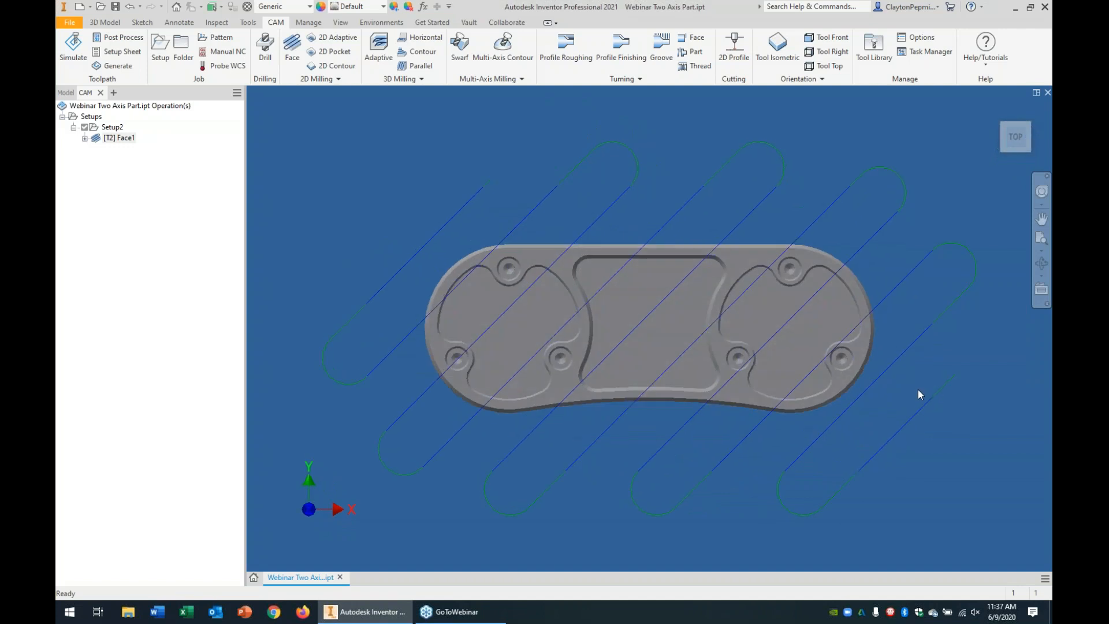
Set the Face operation's pass direction to 0 deg and its pass extension to 0.75 in
{"action": "right_click", "coordinate": [117, 143]}
{"action": "left_click", "coordinate": [146, 154]}
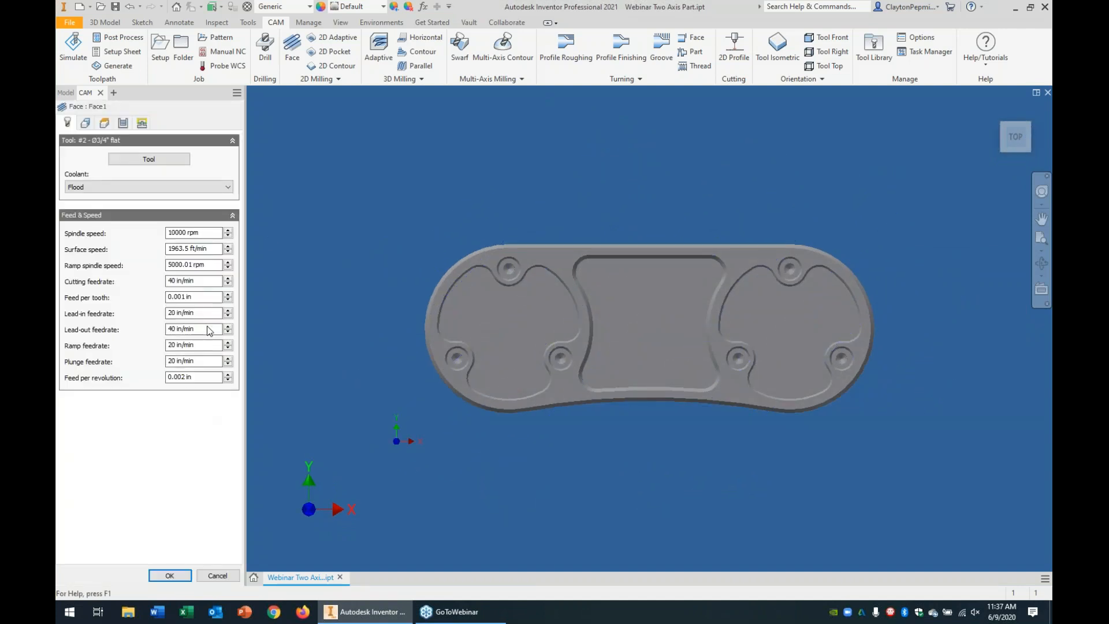
{"action": "left_click", "coordinate": [126, 124]}
{"action": "double_click", "coordinate": [195, 175]}
{"action": "type", "text": "0"}
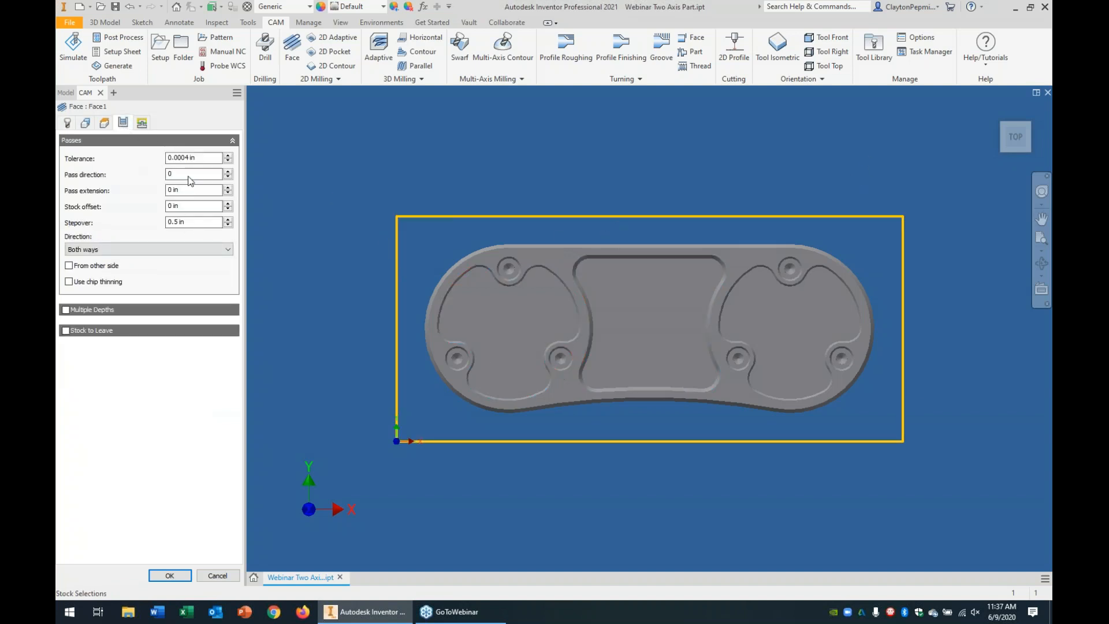
{"action": "key", "text": "Tab"}
{"action": "type", "text": ".75"}
{"action": "left_click", "coordinate": [174, 575]}
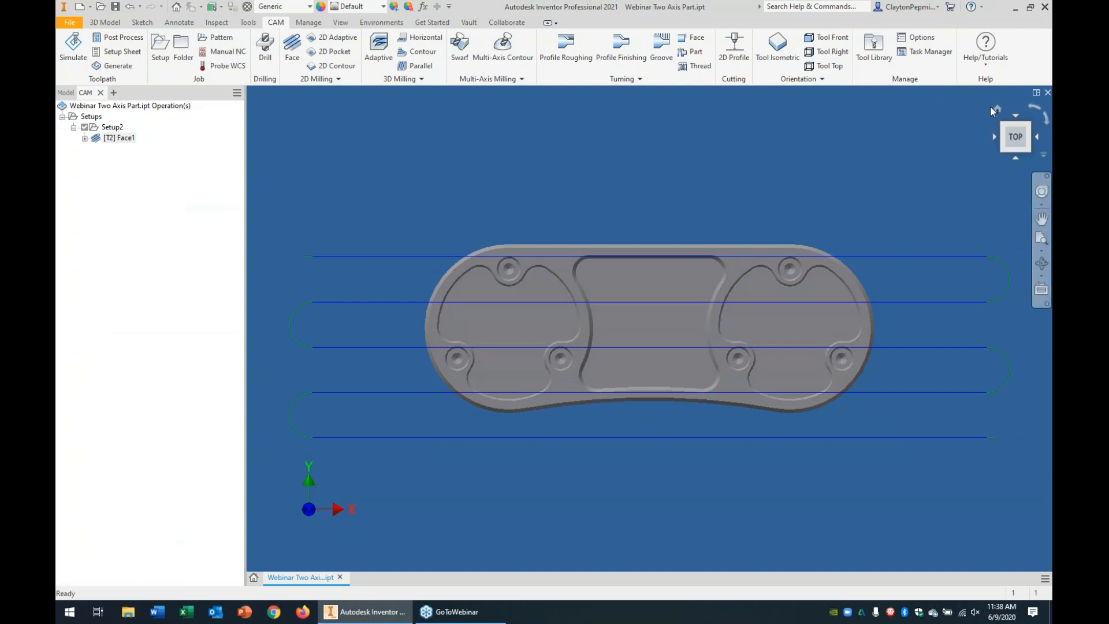
{"action": "left_click", "coordinate": [994, 111]}
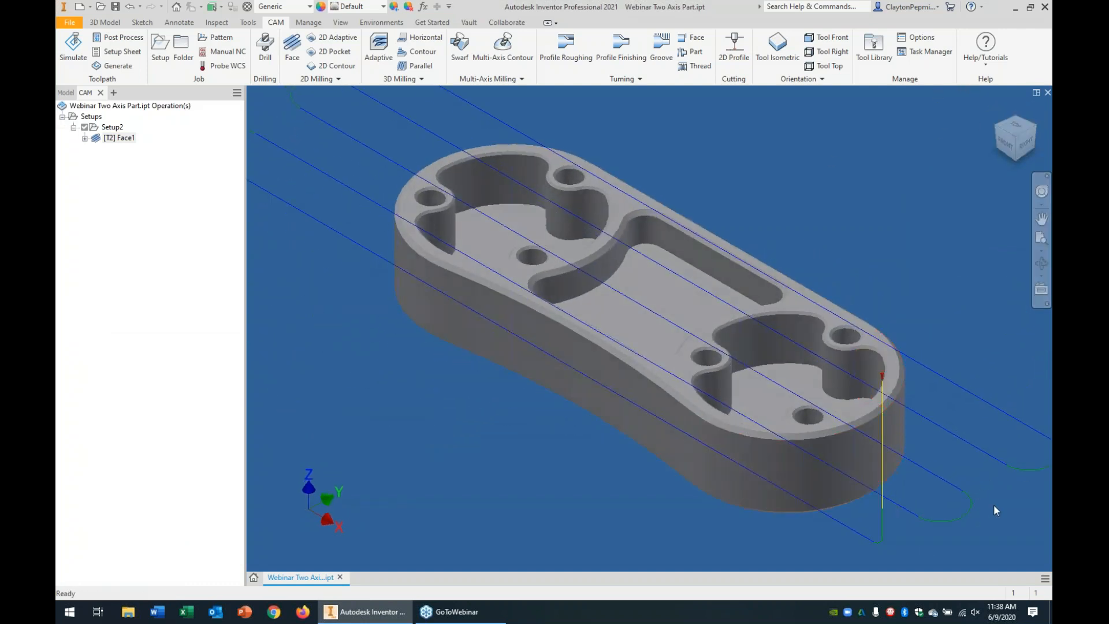
{"action": "scroll", "coordinate": [666, 488], "scroll_direction": "down", "scroll_amount": 3}
{"action": "middle_click_drag", "start_coordinate": [605, 468], "coordinate": [580, 431]}
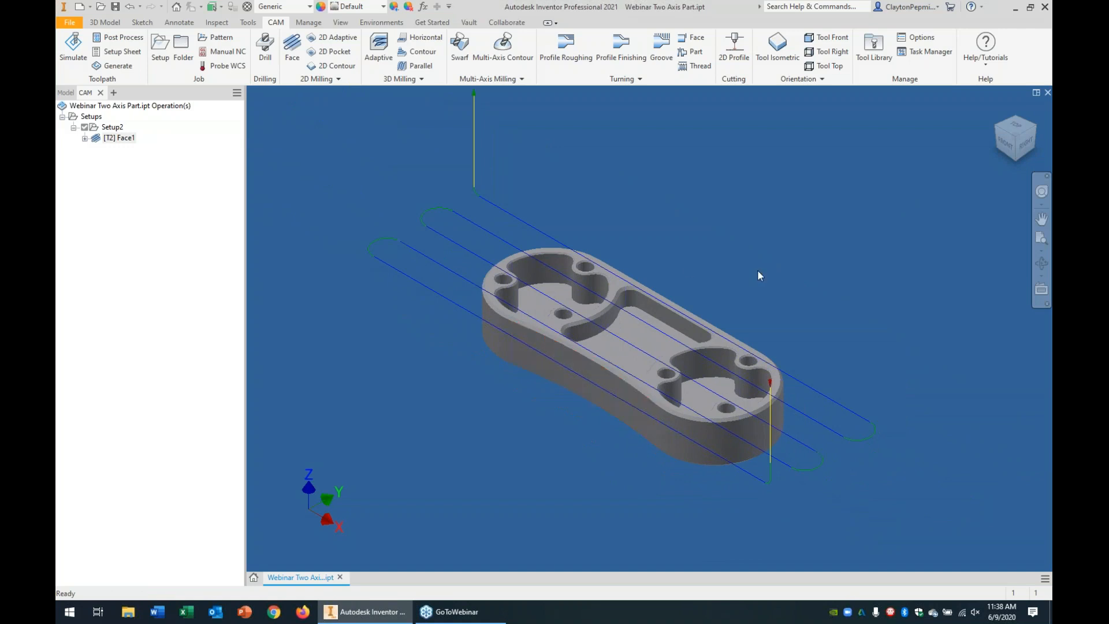
Reopen the Face operation and review its stock contour, heights, passes and linking settings
{"action": "right_click", "coordinate": [121, 142]}
{"action": "left_click", "coordinate": [143, 150]}
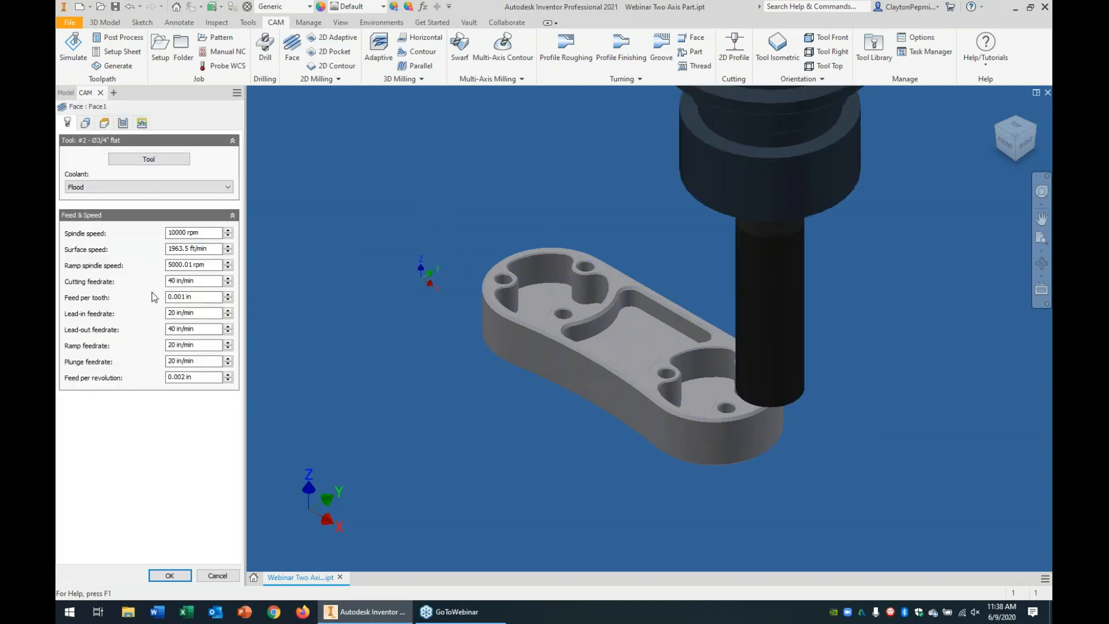
{"action": "left_click", "coordinate": [85, 123]}
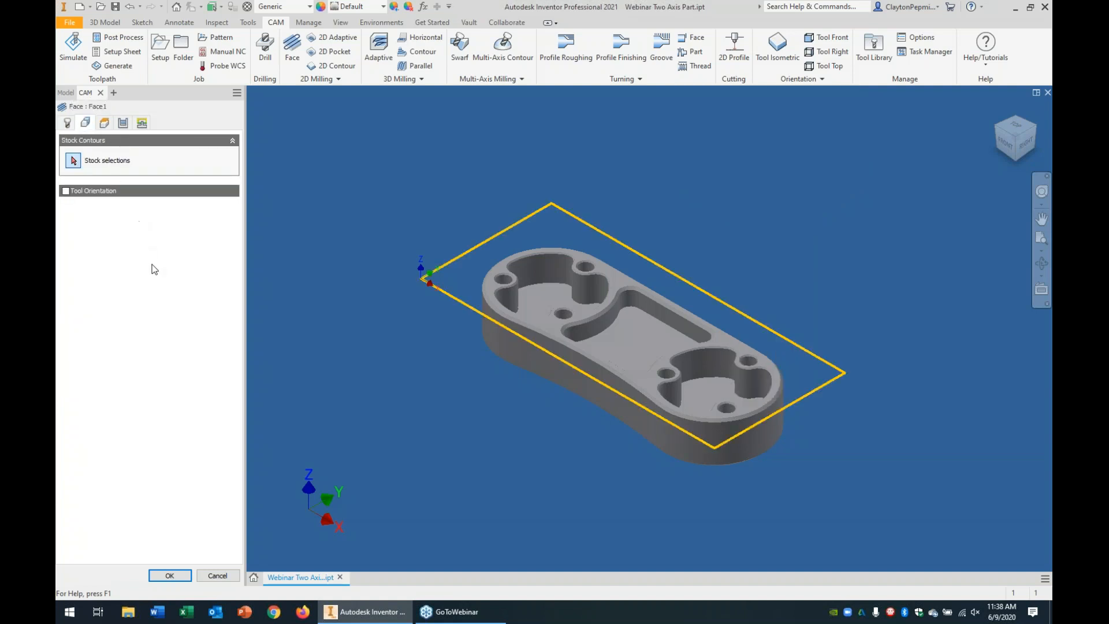
{"action": "left_click", "coordinate": [105, 124]}
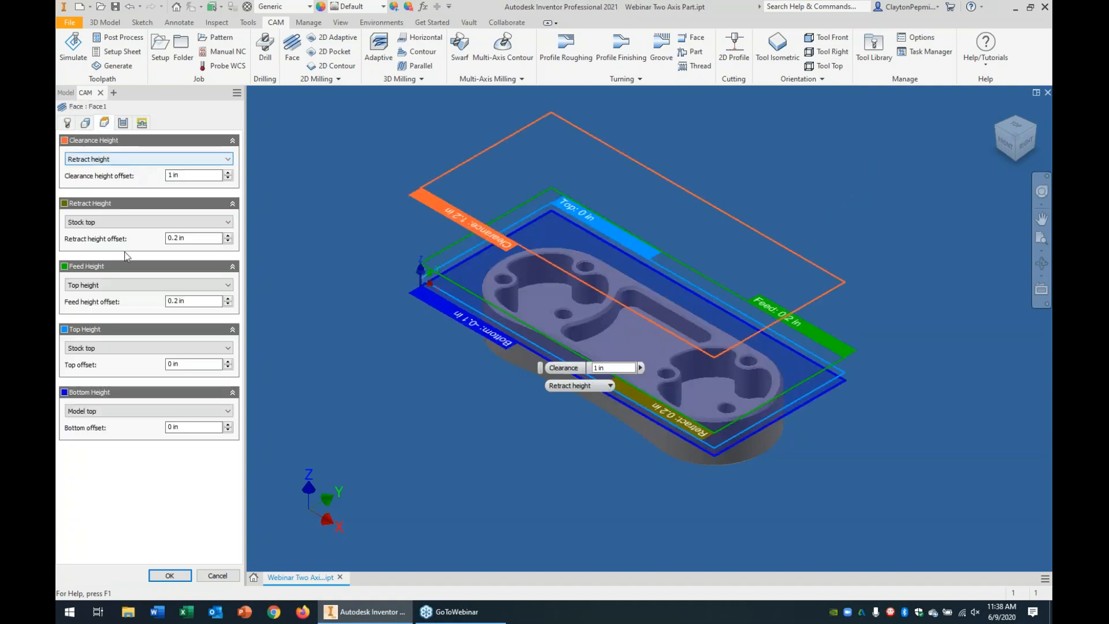
{"action": "left_click", "coordinate": [122, 124]}
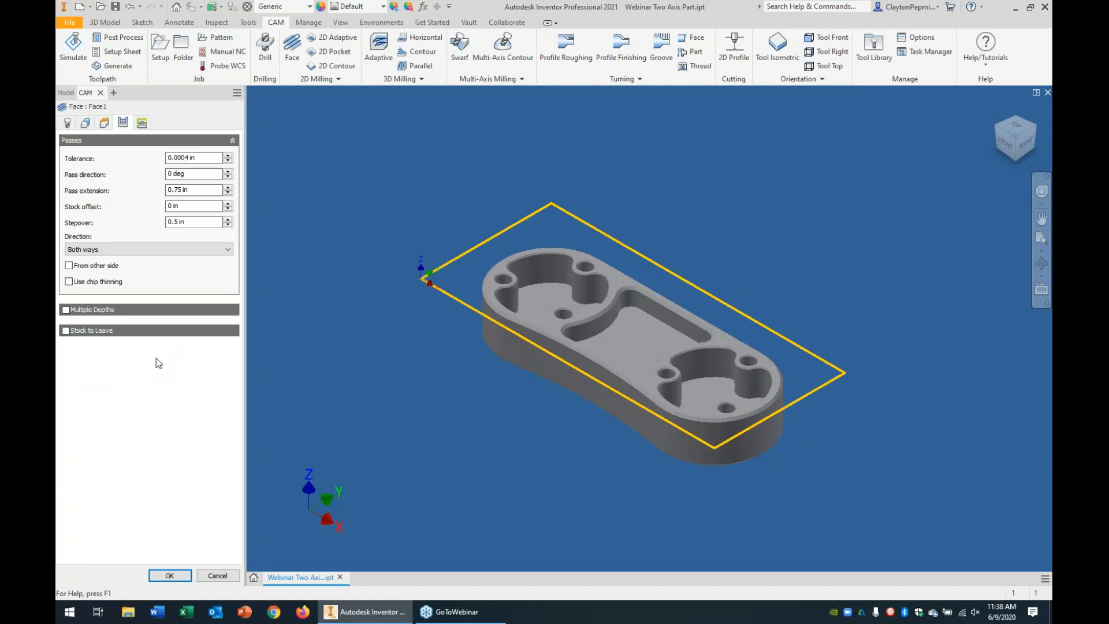
{"action": "left_click", "coordinate": [142, 124]}
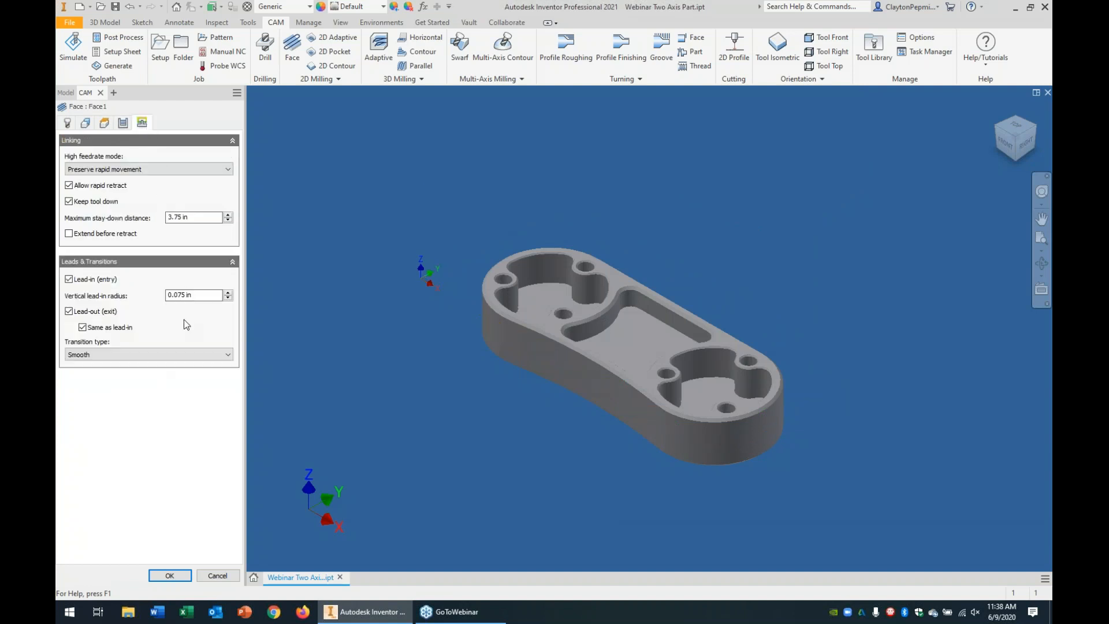
{"action": "mouse_move", "coordinate": [189, 280]}
Enable multiple depths for the Face operation with a maximum stepdown of 0.050 in and accept it
{"action": "left_click", "coordinate": [121, 124]}
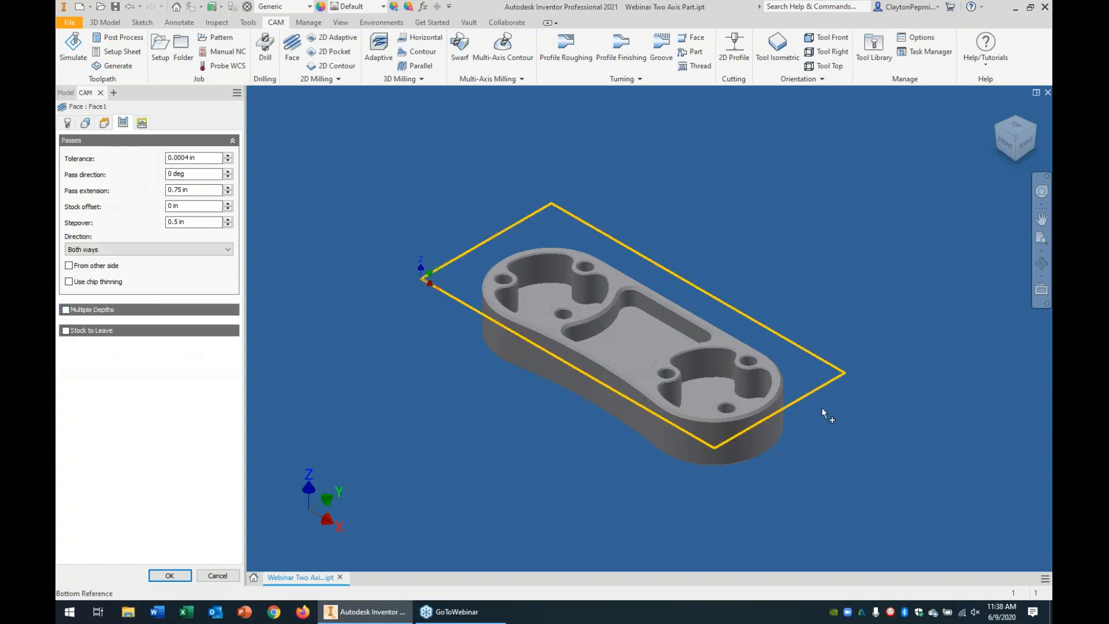
{"action": "left_click", "coordinate": [66, 310]}
{"action": "left_click_drag", "start_coordinate": [219, 328], "coordinate": [125, 329]}
{"action": "key", "text": "BackSpace"}
{"action": "type", "text": ".050"}
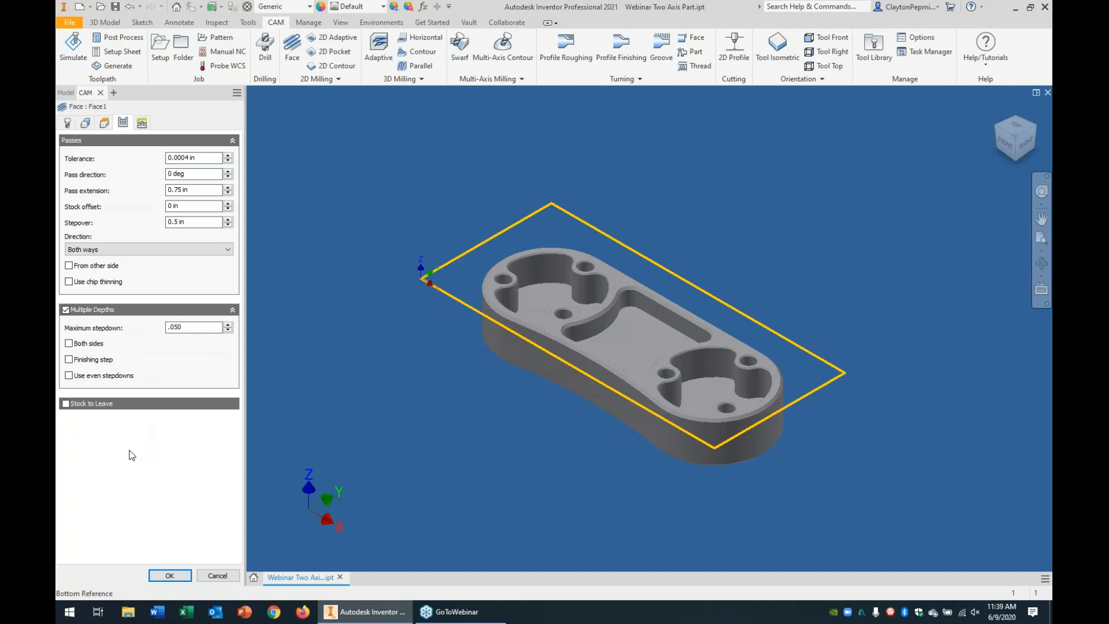
{"action": "left_click", "coordinate": [170, 575]}
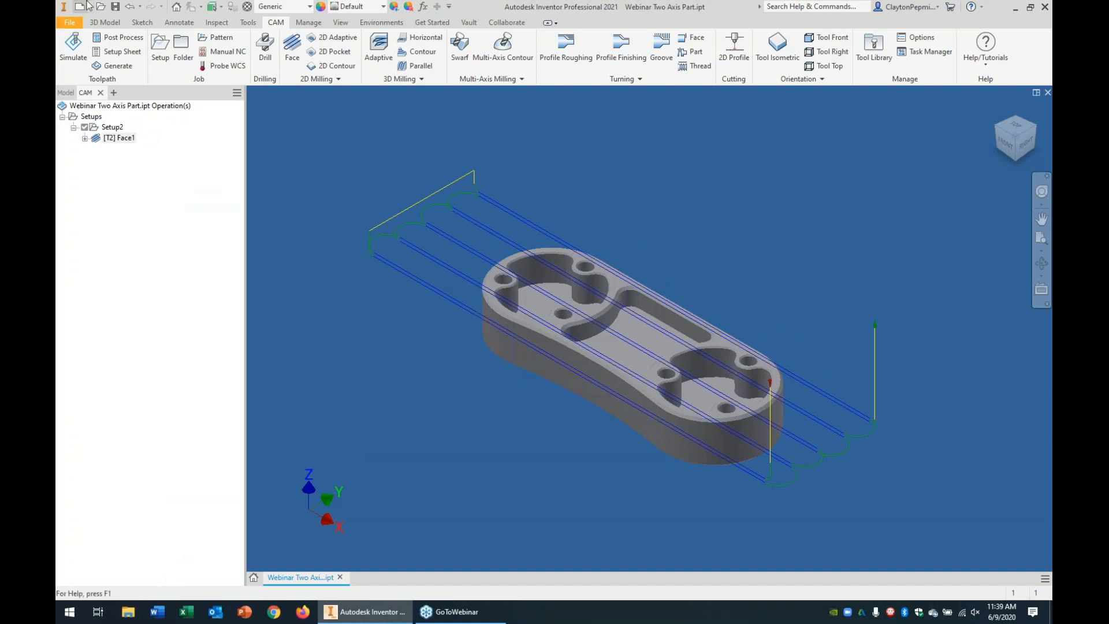
Simulate the Face toolpath on the stock, close the simulation, and show the operation's toolpath on the part
{"action": "left_click", "coordinate": [74, 56]}
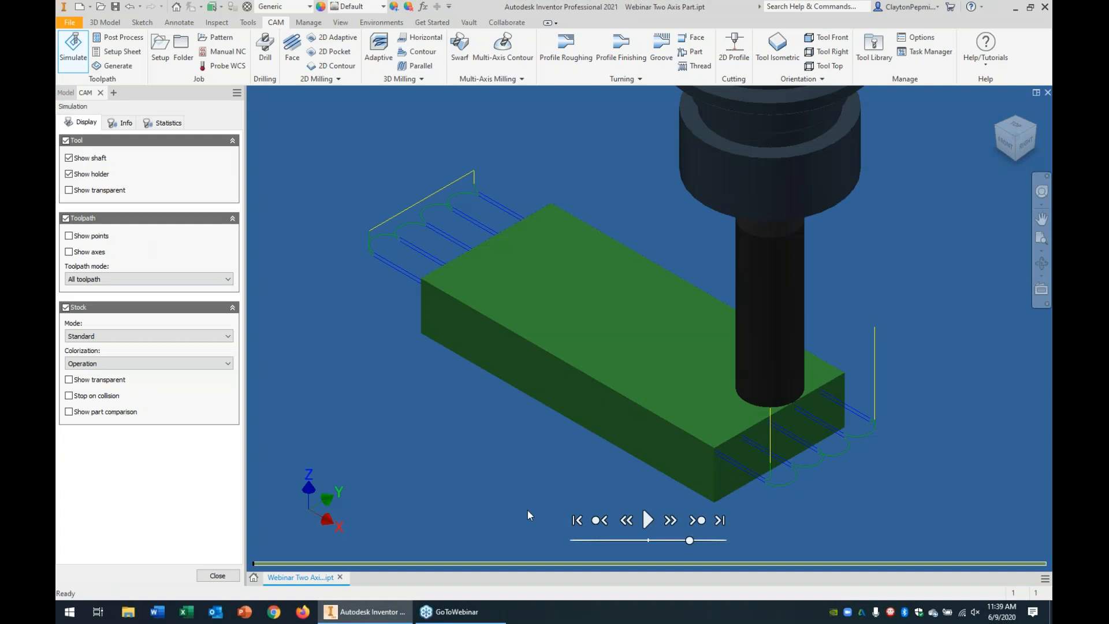
{"action": "left_click", "coordinate": [649, 519]}
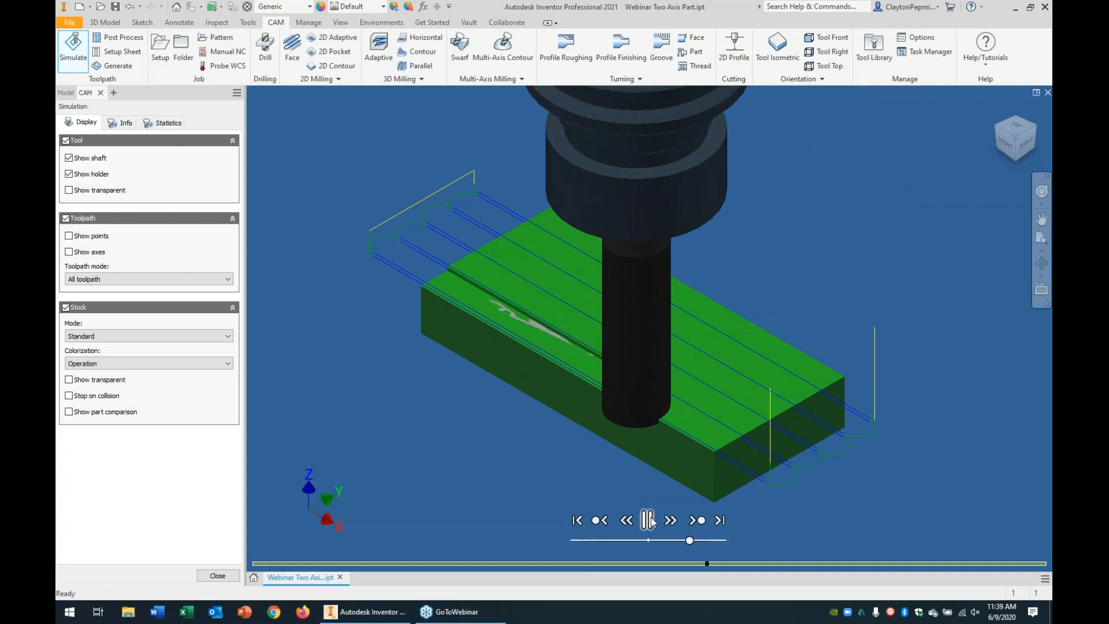
{"action": "left_click", "coordinate": [217, 575]}
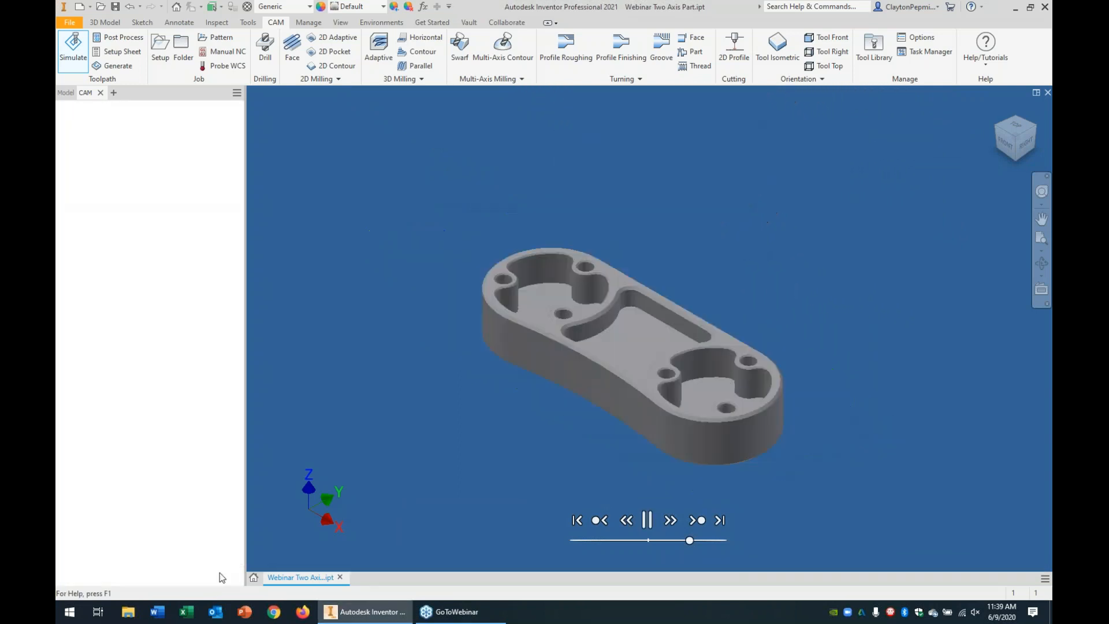
{"action": "left_click", "coordinate": [119, 138]}
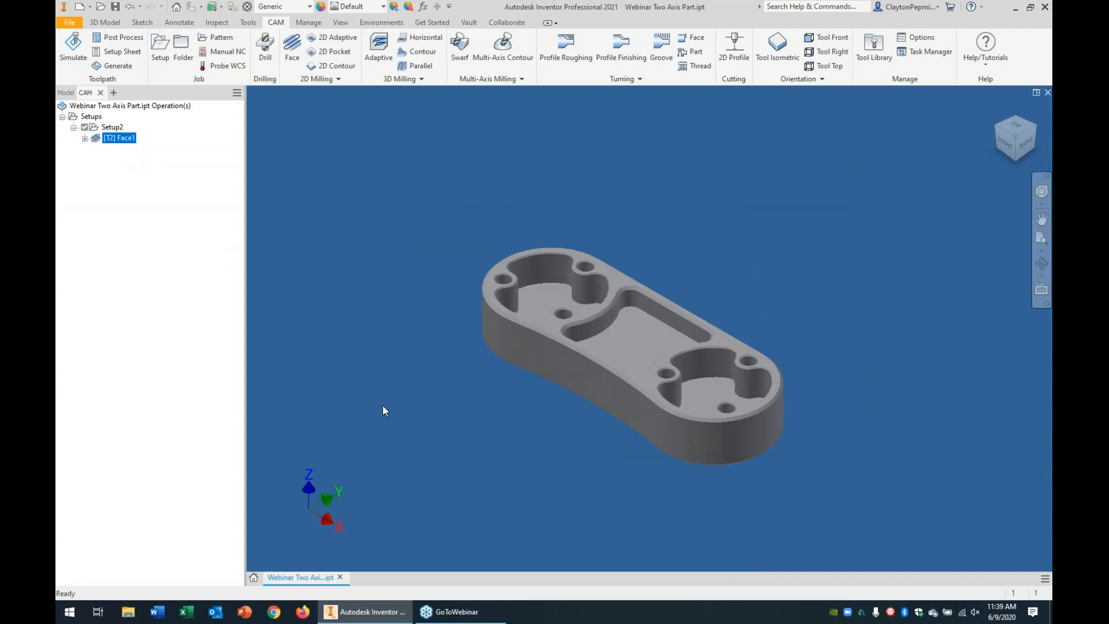
{"action": "left_click", "coordinate": [104, 138]}
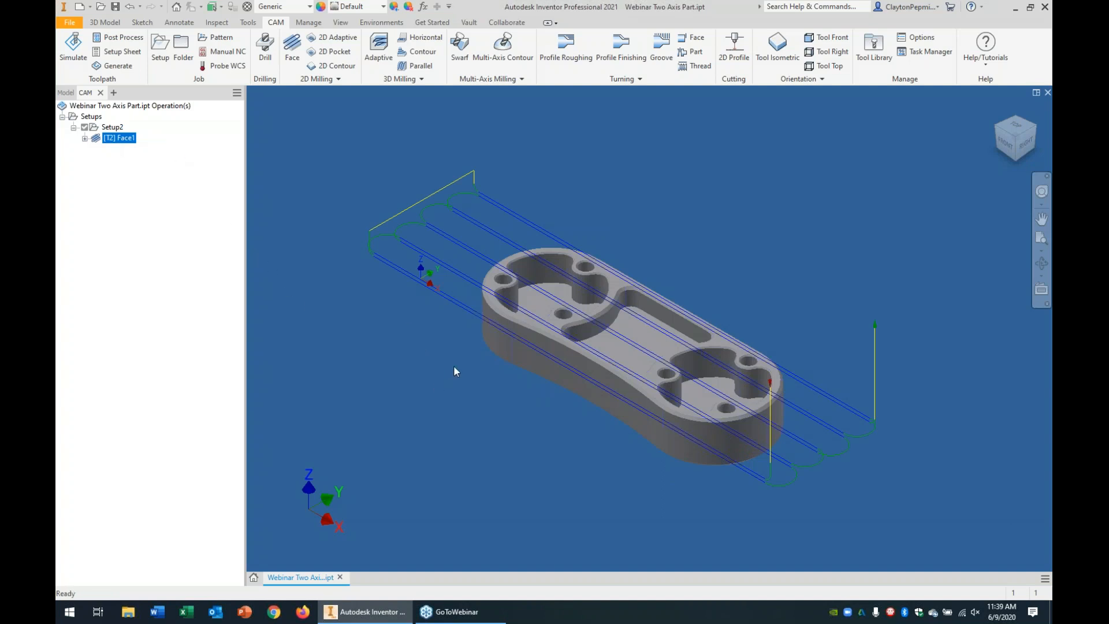
{"action": "middle_click_drag", "start_coordinate": [453, 365], "coordinate": [426, 387]}
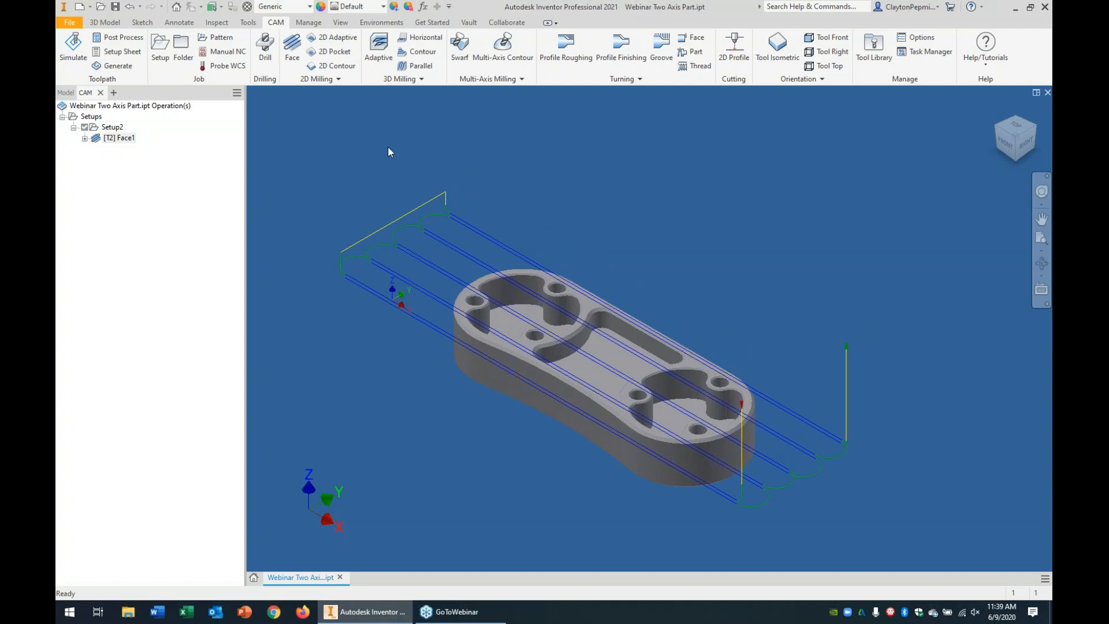
Start a 2D Pocket operation and choose the #2 Ø3/16" flat mill as its tool
{"action": "left_click", "coordinate": [324, 53]}
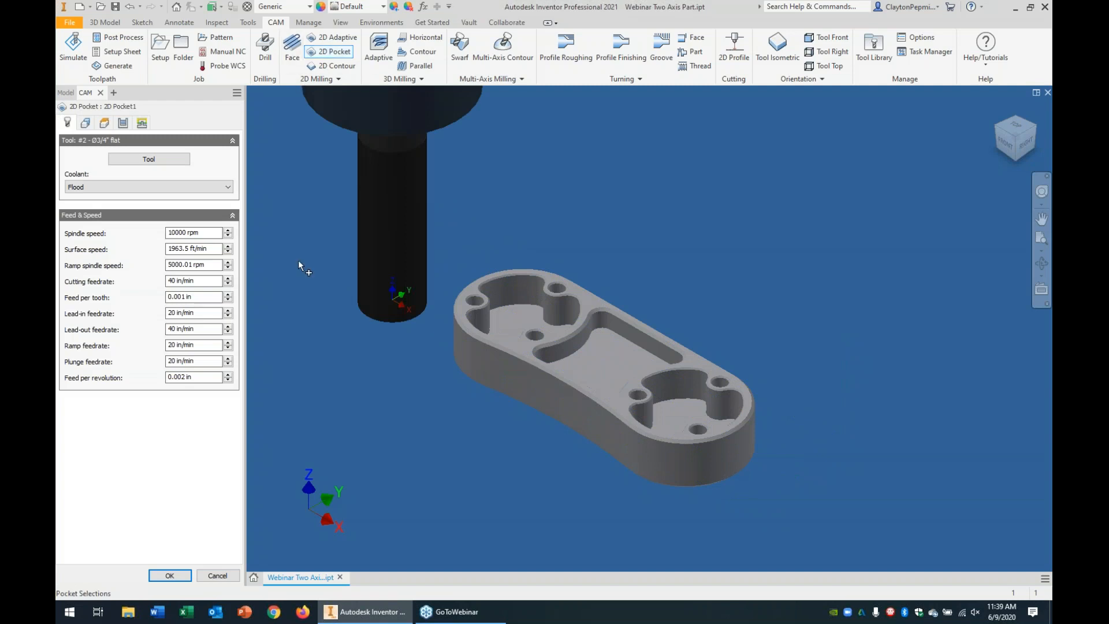
{"action": "left_click", "coordinate": [148, 159]}
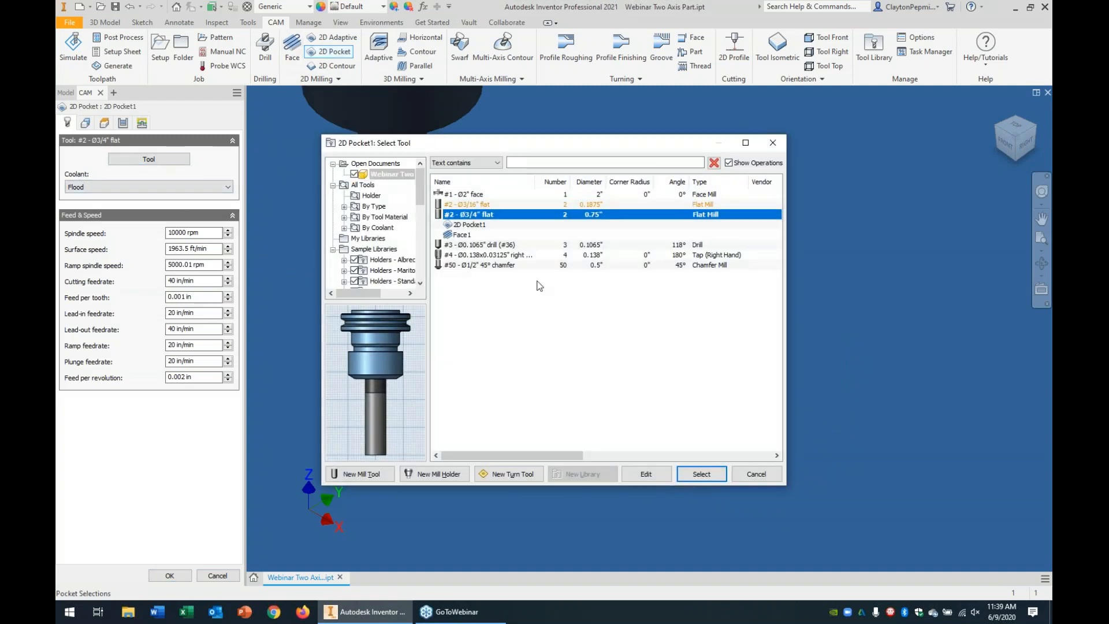
{"action": "left_click", "coordinate": [478, 204]}
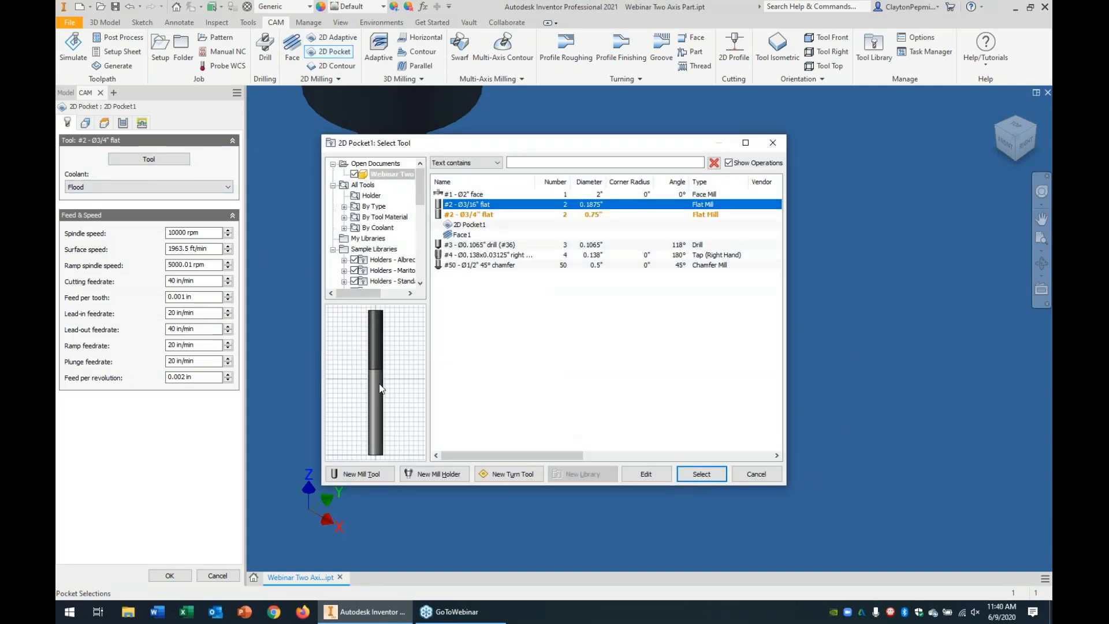
{"action": "left_click", "coordinate": [696, 475]}
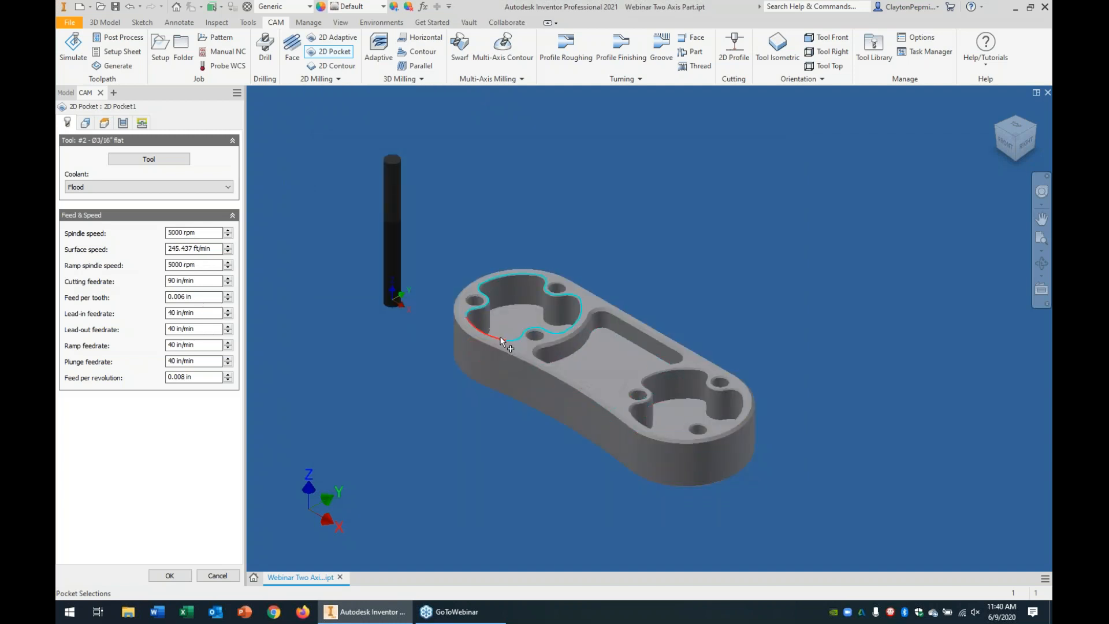
Select the floors of the two rounded end pockets and the centre pocket as pocket geometry, and accept the 2D Pocket operation
{"action": "left_click", "coordinate": [518, 307]}
{"action": "left_click", "coordinate": [608, 344]}
{"action": "left_click", "coordinate": [687, 409]}
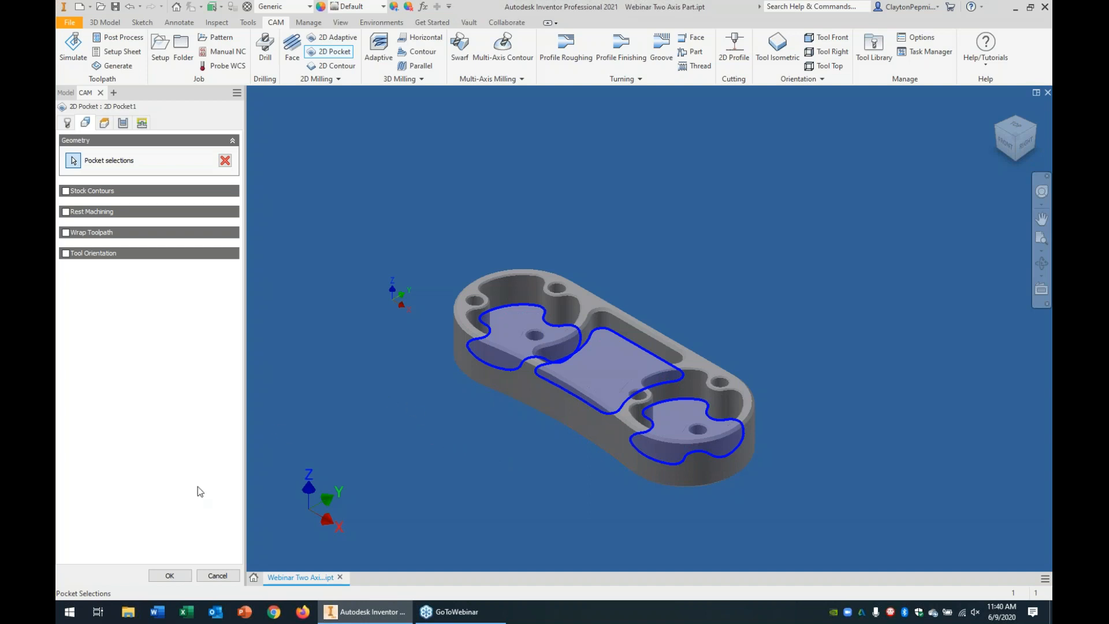
{"action": "left_click", "coordinate": [169, 575]}
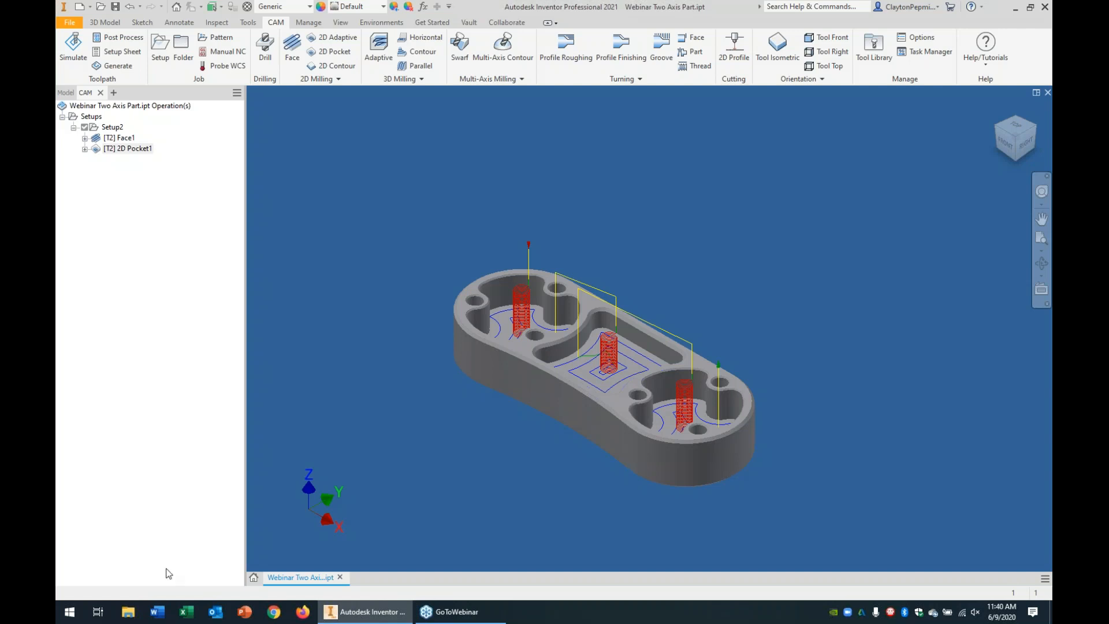
{"action": "scroll", "coordinate": [518, 315], "scroll_direction": "up", "scroll_amount": 5}
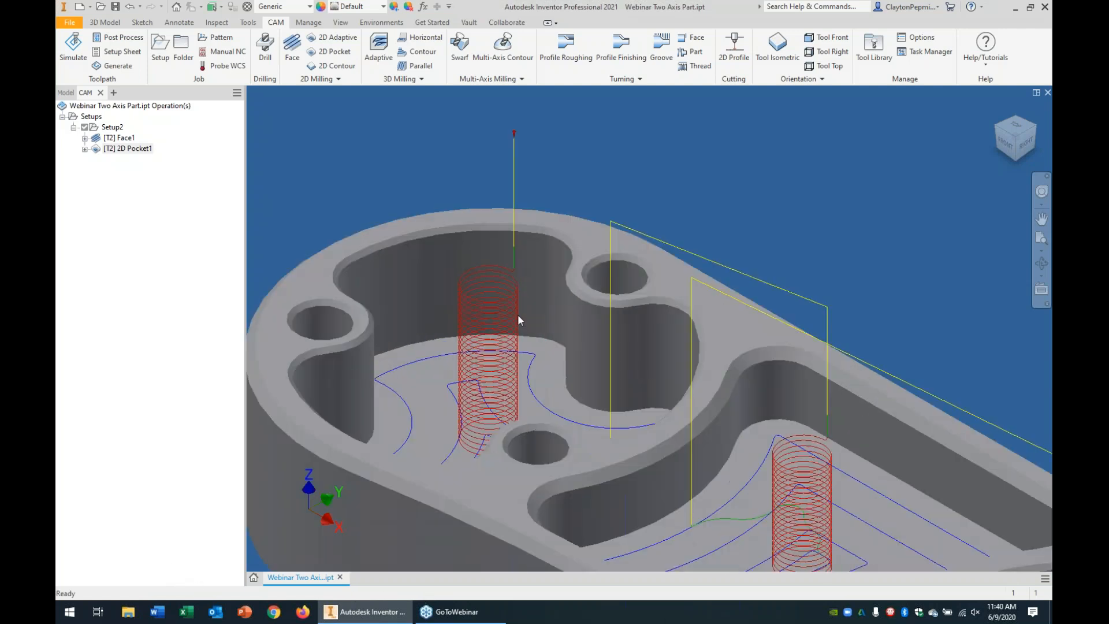
{"action": "scroll", "coordinate": [475, 342], "scroll_direction": "down", "scroll_amount": 5}
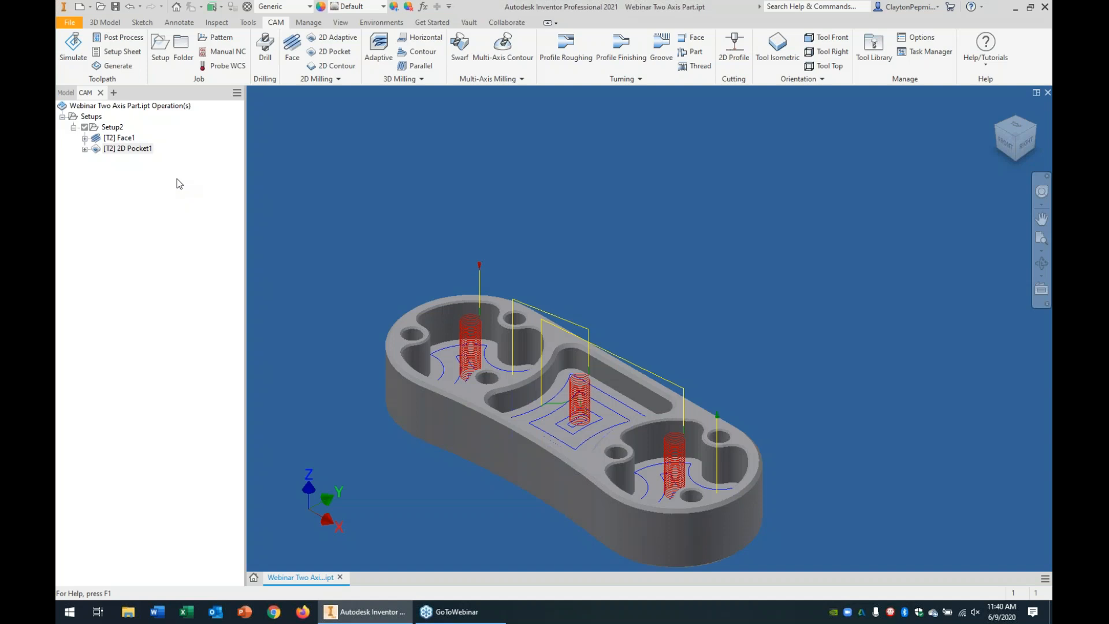
Edit the 2D Pocket operation to use a maximum stepover of 0.1 in and regenerate its toolpath
{"action": "double_click", "coordinate": [139, 149]}
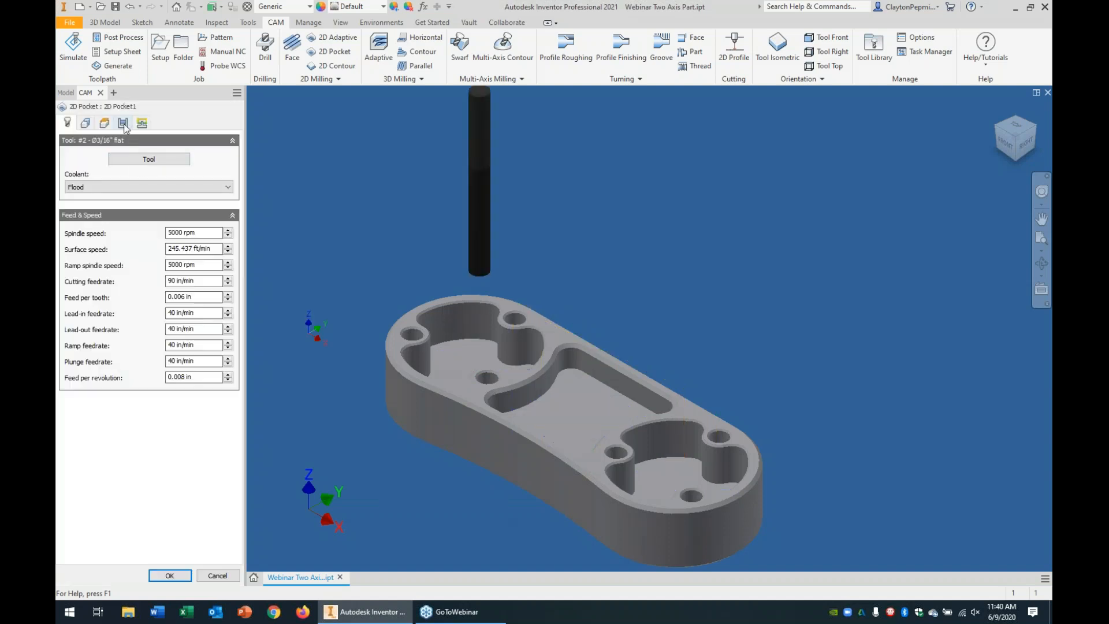
{"action": "left_click", "coordinate": [123, 122]}
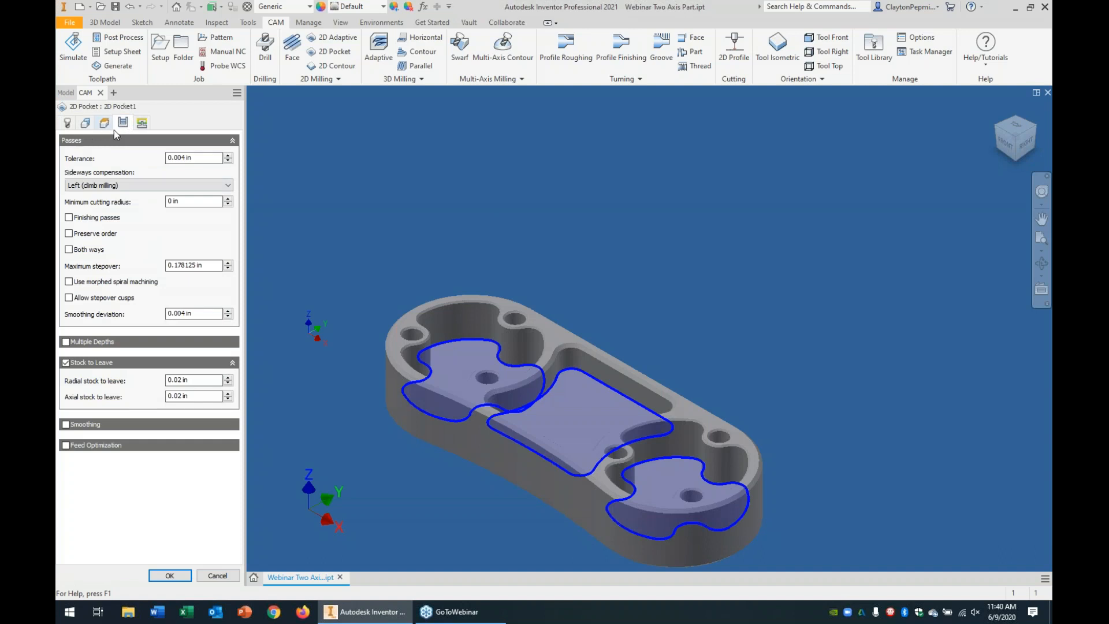
{"action": "left_click", "coordinate": [209, 266]}
{"action": "type", "text": ".100"}
{"action": "left_click", "coordinate": [169, 576]}
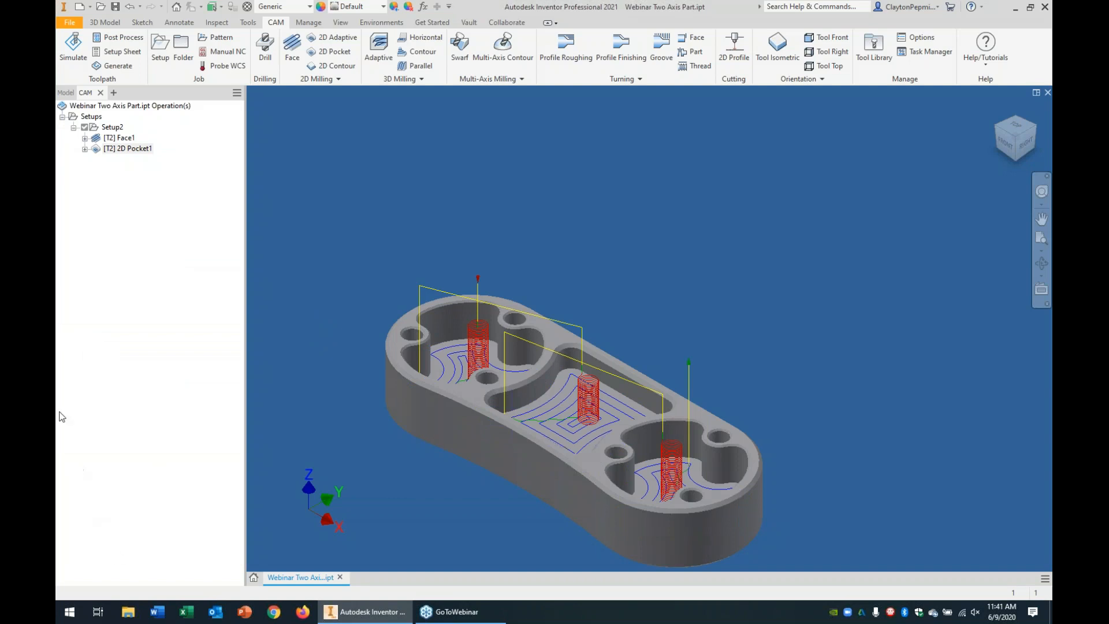
Change the 2D Pocket operation's ramp type to Plunge and accept the edit
{"action": "right_click", "coordinate": [135, 147]}
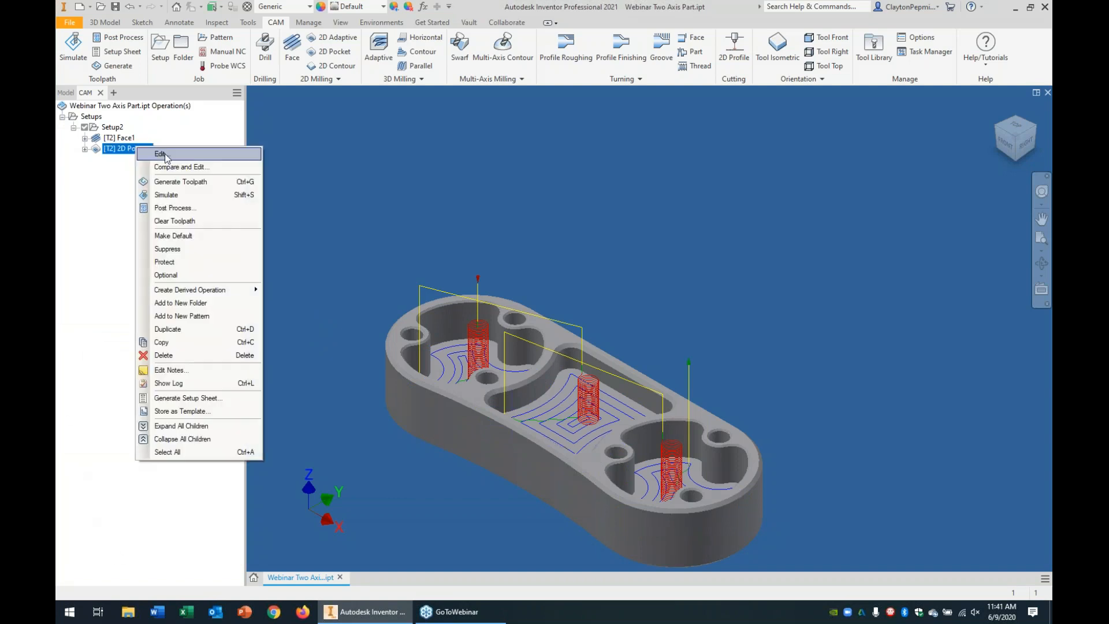
{"action": "left_click", "coordinate": [166, 154]}
{"action": "left_click", "coordinate": [142, 123]}
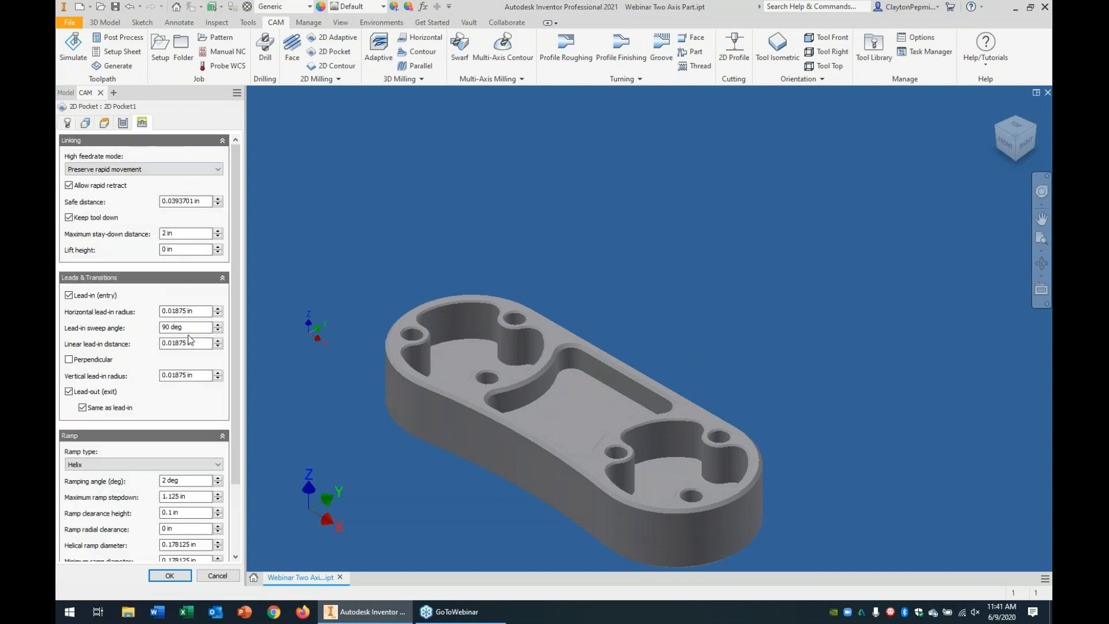
{"action": "left_click", "coordinate": [84, 464]}
{"action": "left_click", "coordinate": [86, 488]}
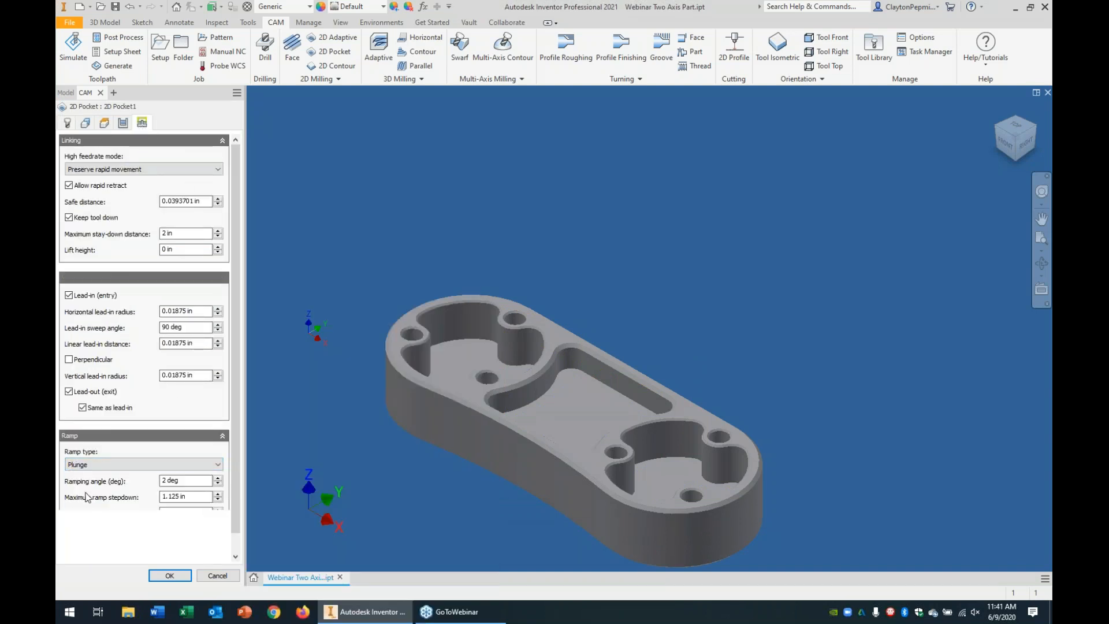
{"action": "left_click", "coordinate": [179, 575]}
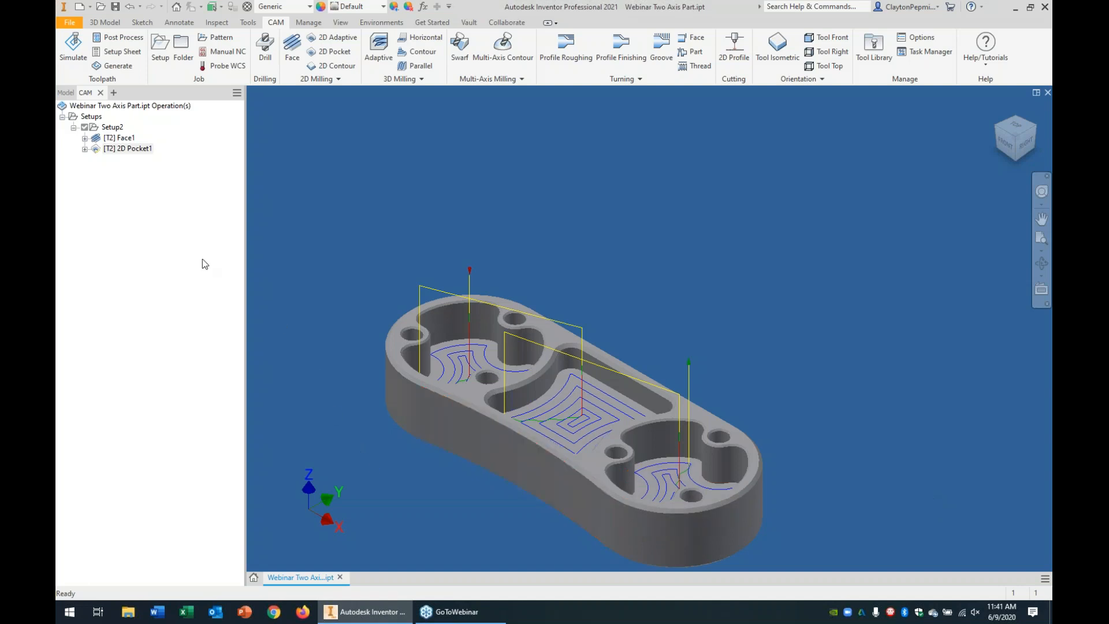
Reopen the 2D Pocket operation and turn off Stock to Leave in its passes settings
{"action": "right_click", "coordinate": [124, 151]}
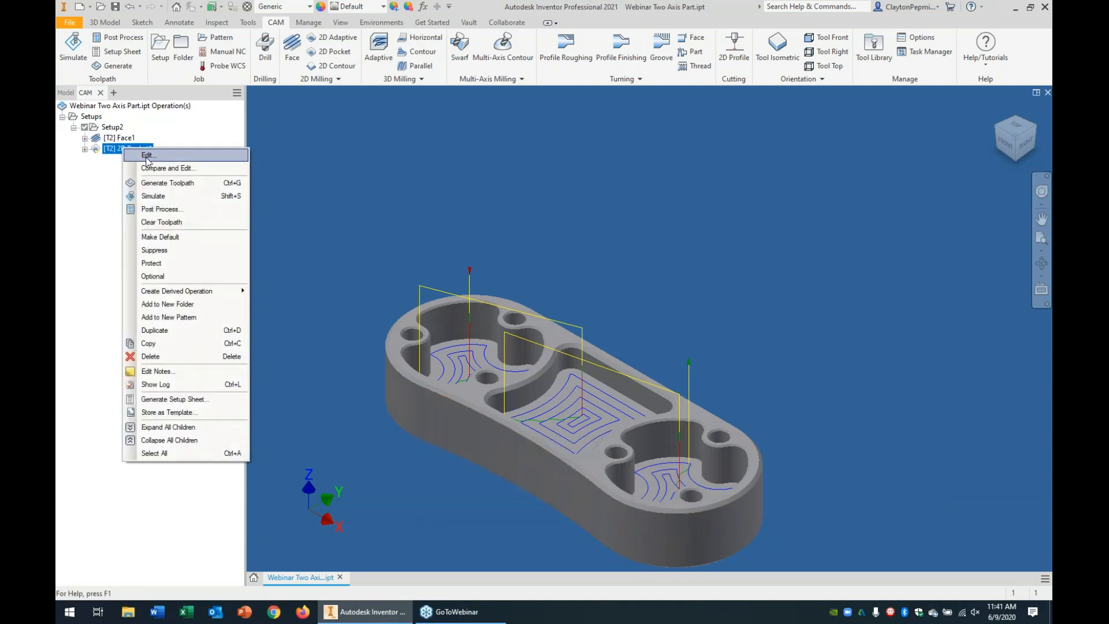
{"action": "left_click", "coordinate": [147, 156]}
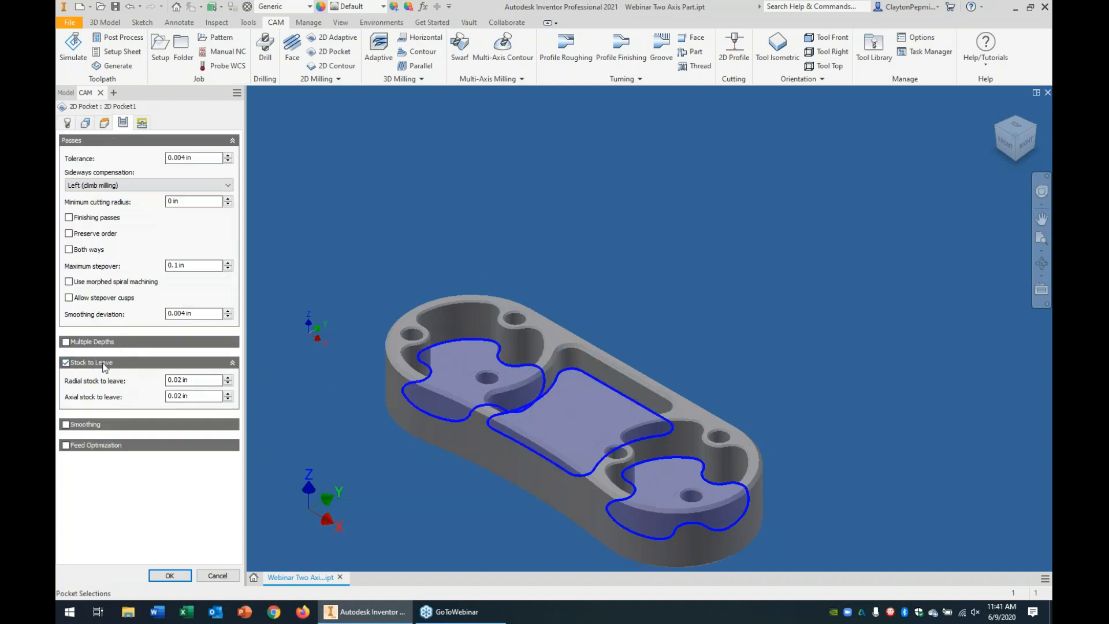
{"action": "left_click", "coordinate": [65, 363]}
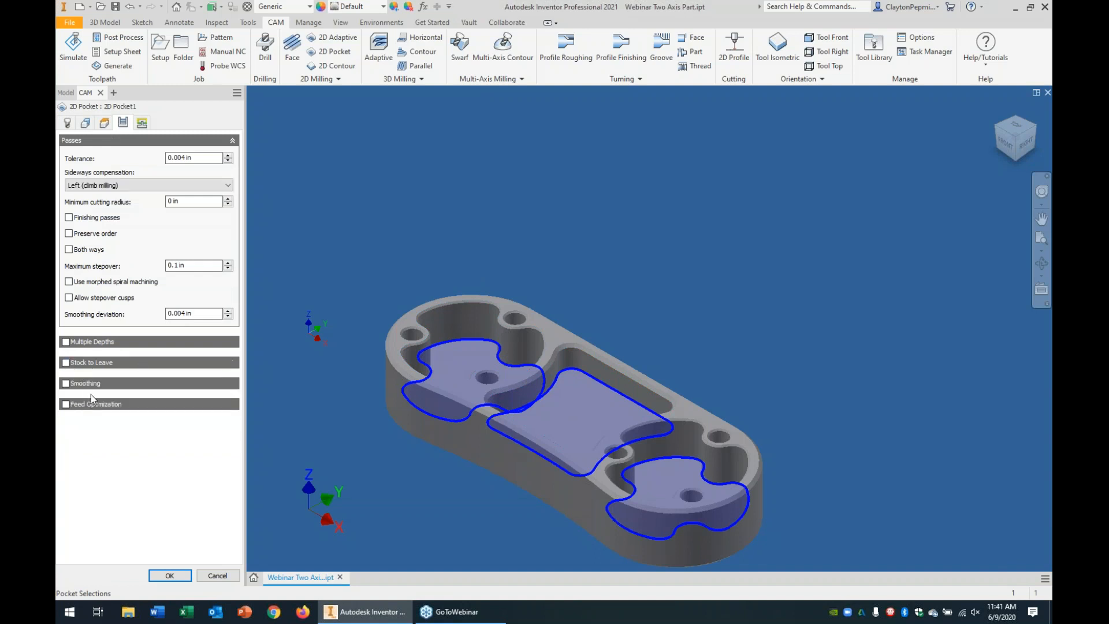
{"action": "left_click", "coordinate": [66, 363]}
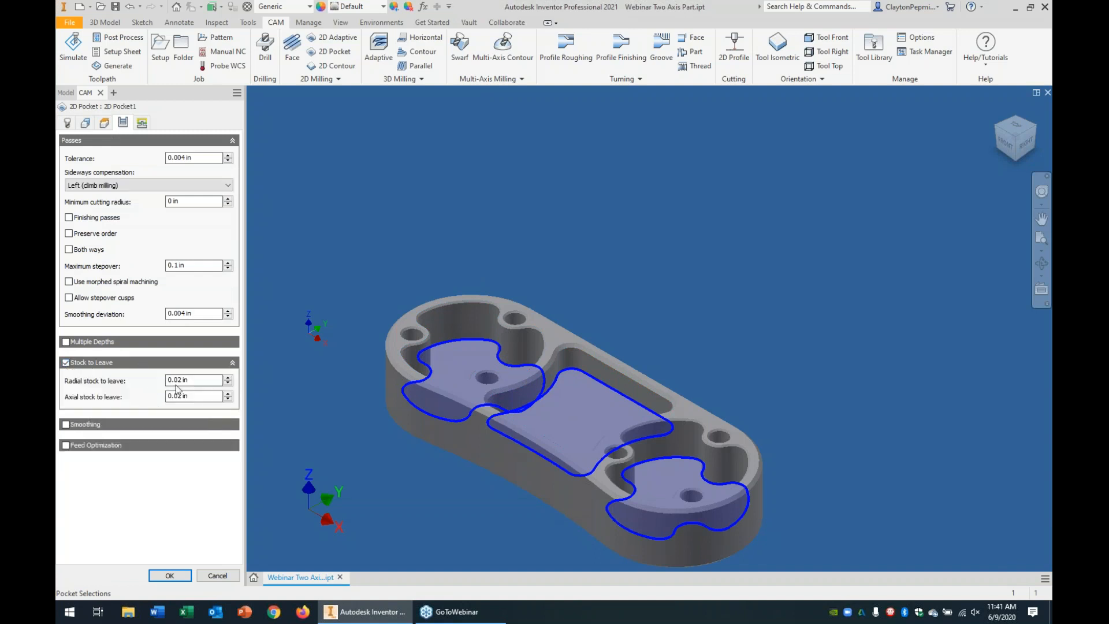
{"action": "left_click", "coordinate": [66, 363]}
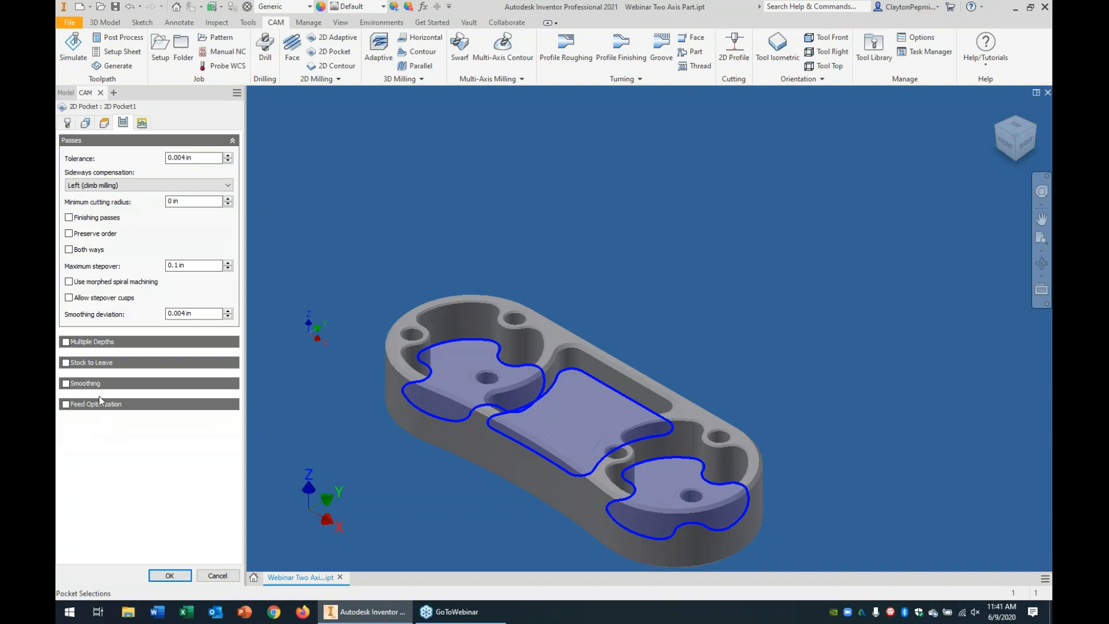
Enable multiple depths for the pocket with a 0.1 in maximum roughing stepdown and one finishing stepdown of 0.01 in, and accept
{"action": "left_click", "coordinate": [66, 342]}
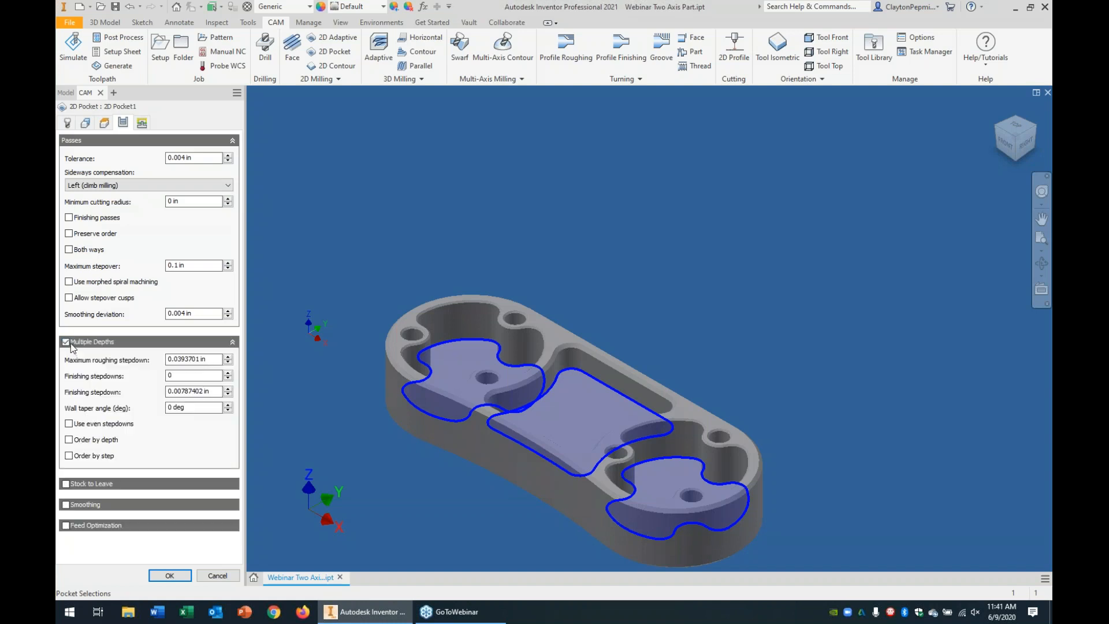
{"action": "left_click", "coordinate": [211, 360]}
{"action": "type", "text": ".100"}
{"action": "key", "text": "Tab"}
{"action": "type", "text": "1"}
{"action": "key", "text": "Tab"}
{"action": "type", "text": ".00.1"}
{"action": "left_click", "coordinate": [171, 575]}
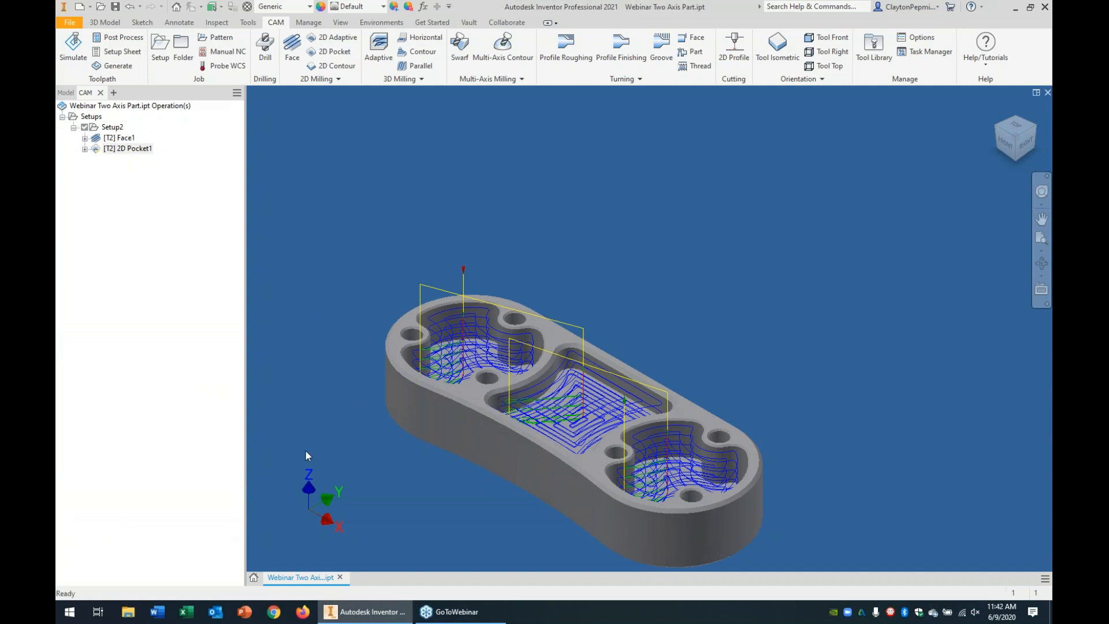
Examine the multiple-depth toolpath passes inside the centre pocket and the end pocket up close
{"action": "scroll", "coordinate": [591, 381], "scroll_direction": "down", "scroll_amount": 8}
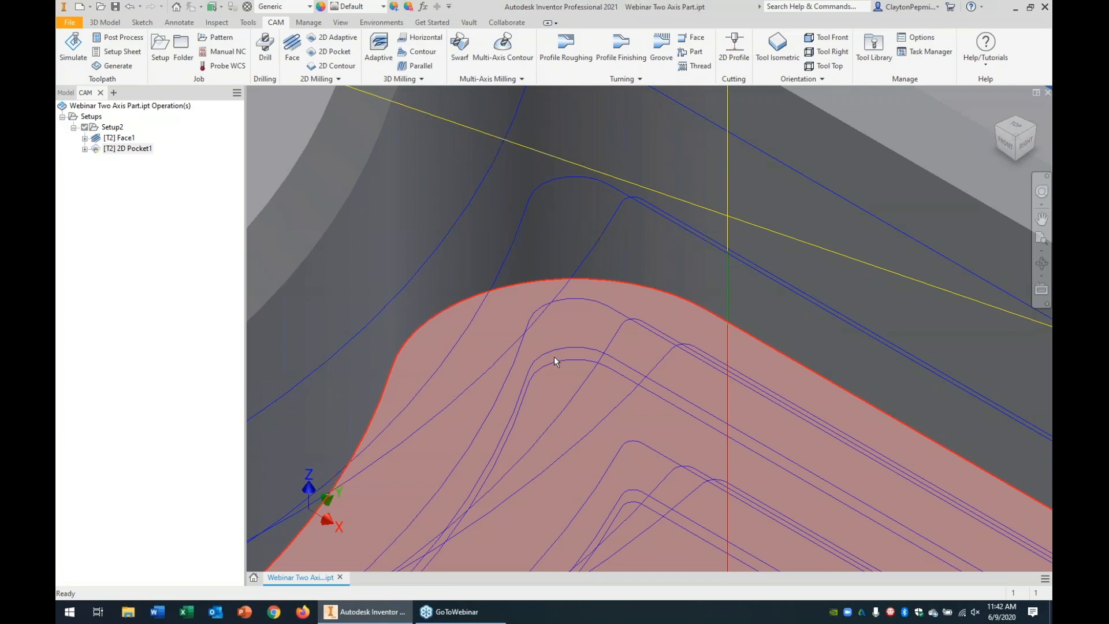
{"action": "scroll", "coordinate": [553, 355], "scroll_direction": "up", "scroll_amount": 5}
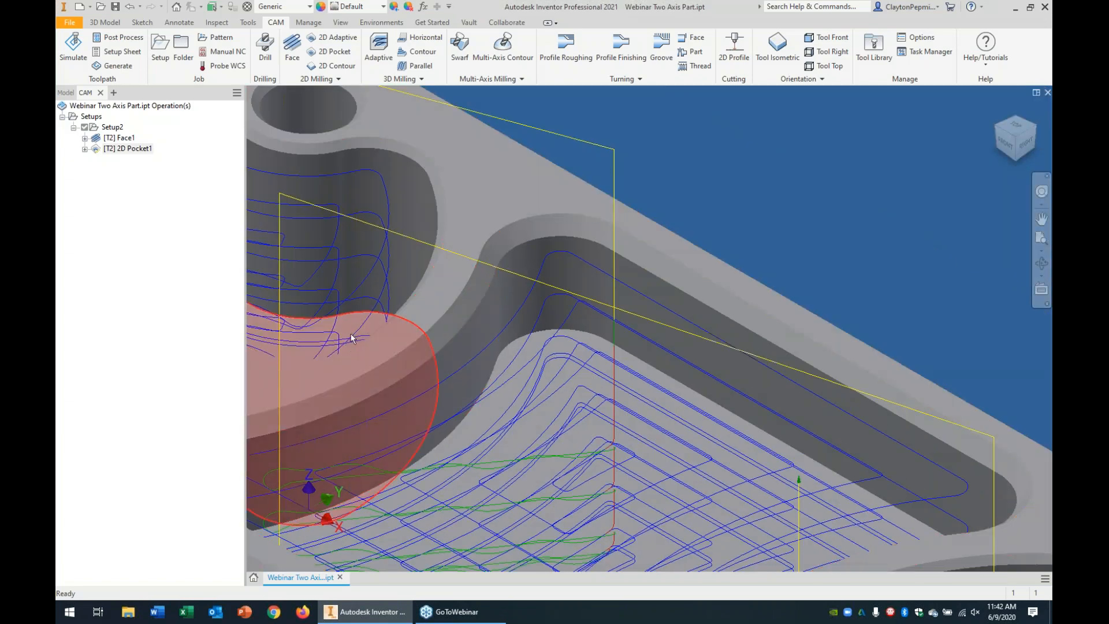
{"action": "middle_click_drag", "start_coordinate": [578, 430], "coordinate": [233, 112]}
{"action": "scroll", "coordinate": [658, 431], "scroll_direction": "up", "scroll_amount": 3}
{"action": "scroll", "coordinate": [644, 426], "scroll_direction": "down", "scroll_amount": 5}
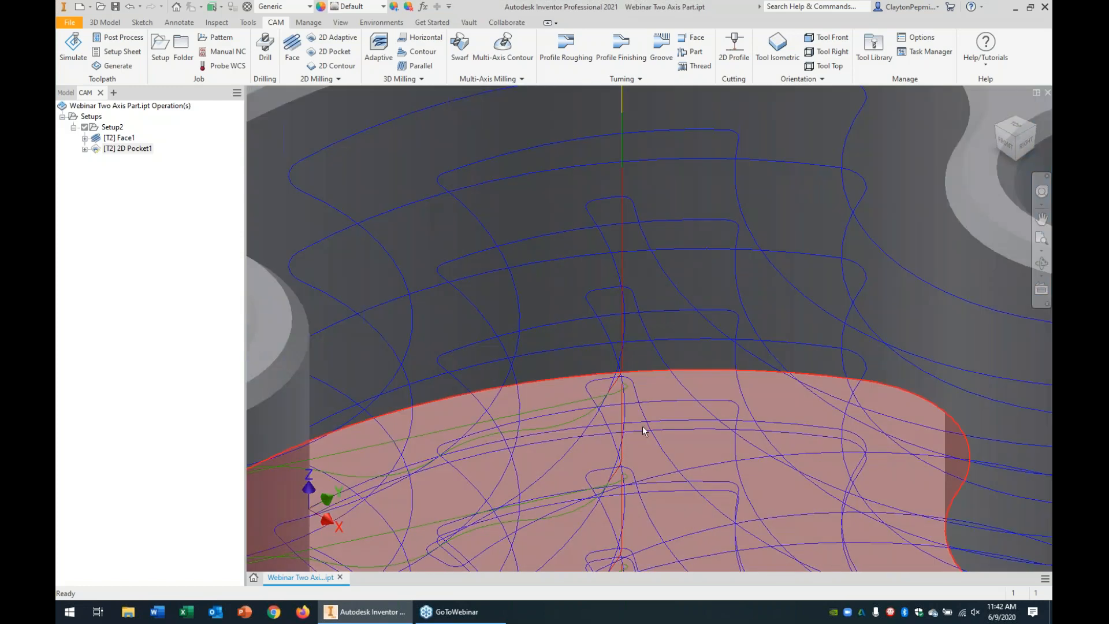
{"action": "scroll", "coordinate": [641, 421], "scroll_direction": "up", "scroll_amount": 8}
{"action": "middle_click_drag", "start_coordinate": [476, 423], "coordinate": [601, 403]}
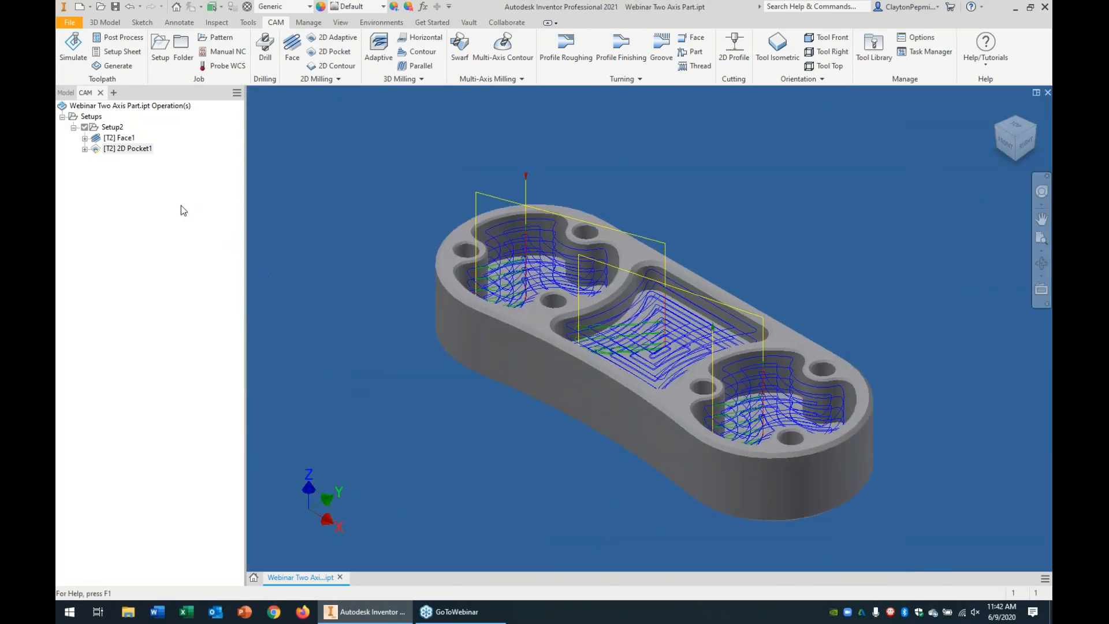
Edit the 2D Pocket operation to take its top height from the model top and accept it
{"action": "right_click", "coordinate": [123, 150]}
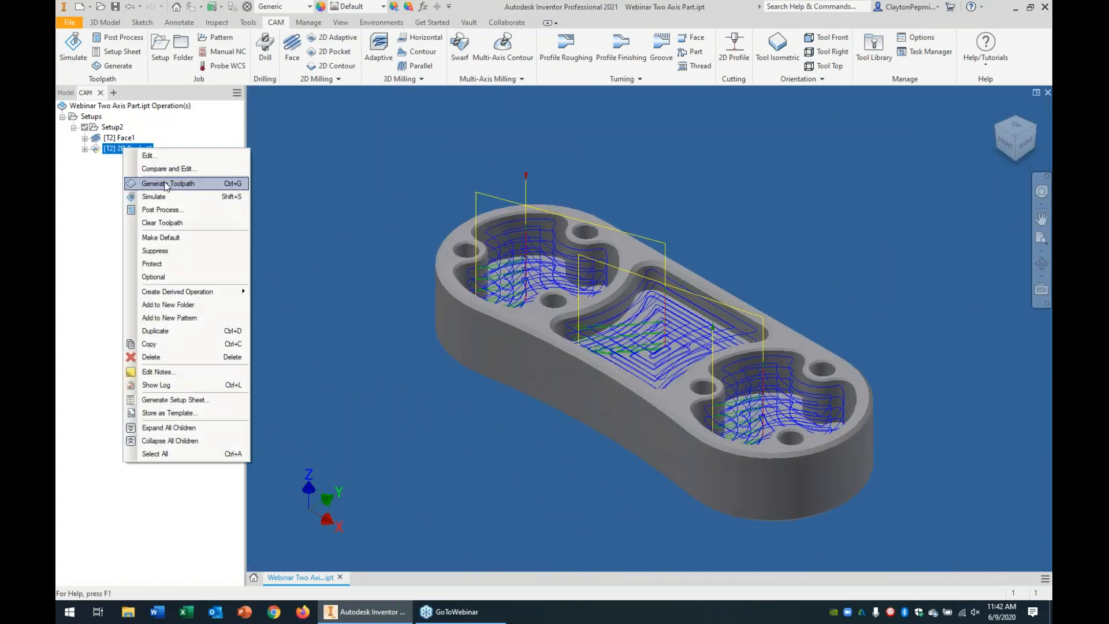
{"action": "left_click", "coordinate": [175, 152]}
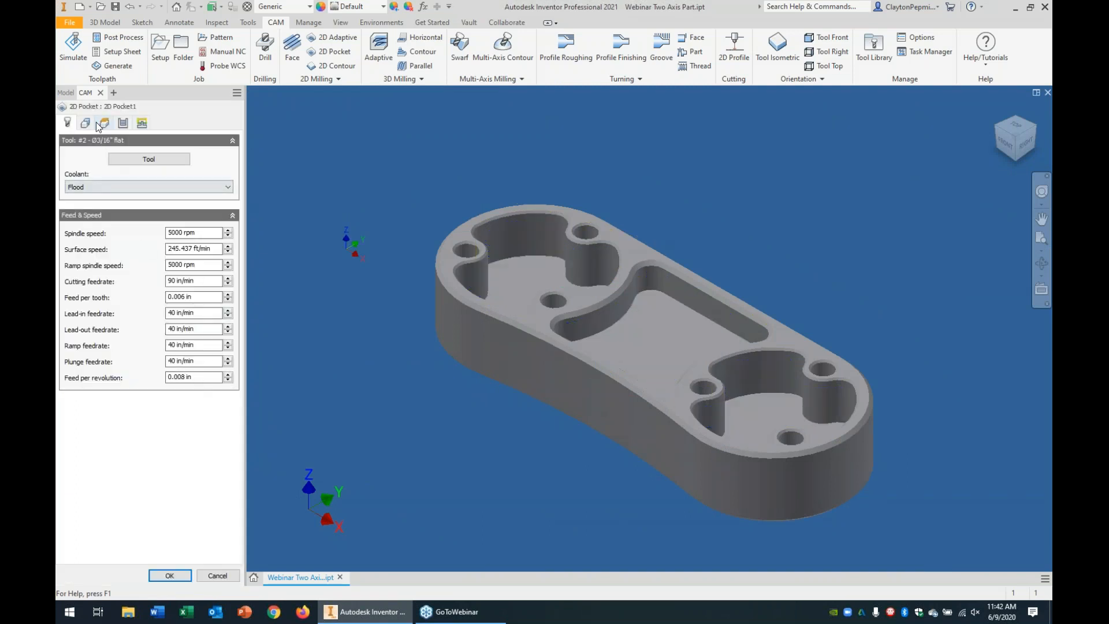
{"action": "left_click", "coordinate": [123, 122]}
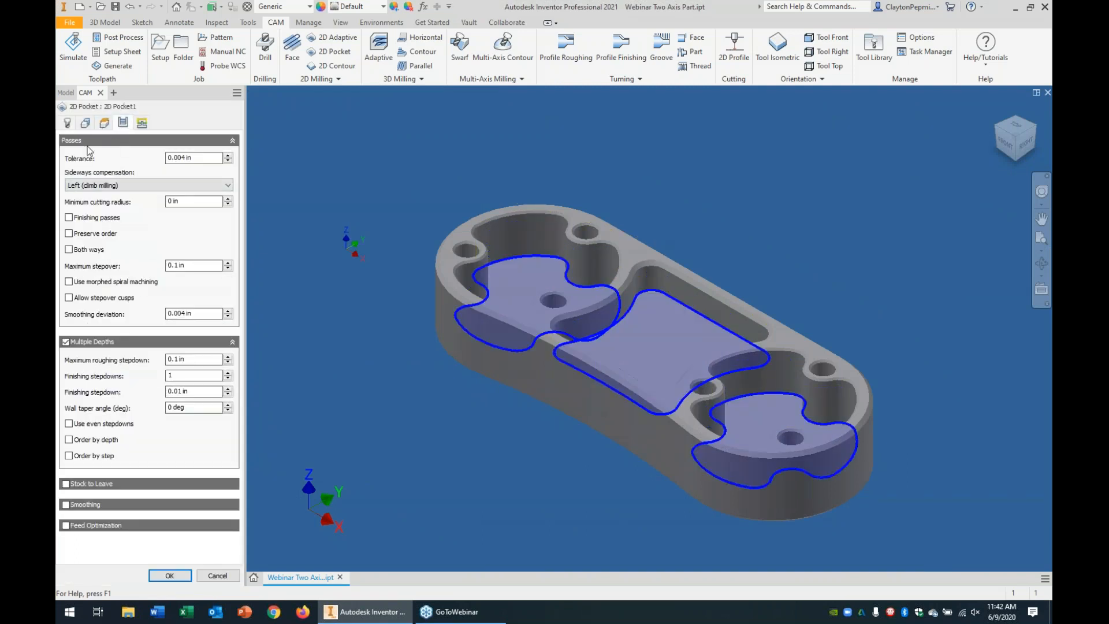
{"action": "left_click", "coordinate": [104, 123]}
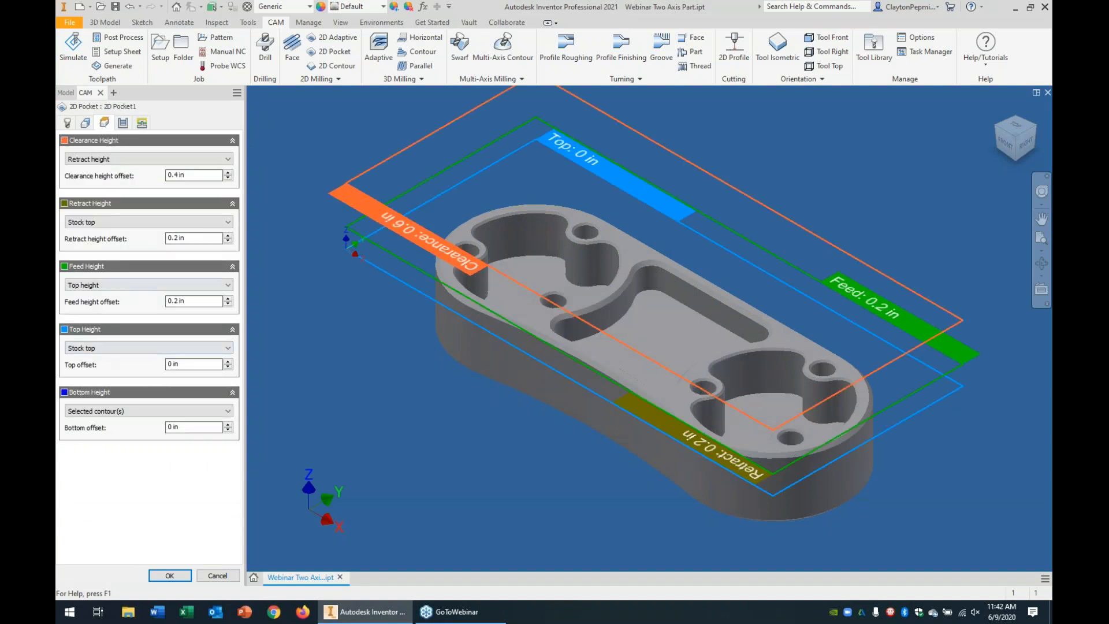
{"action": "left_click", "coordinate": [89, 350]}
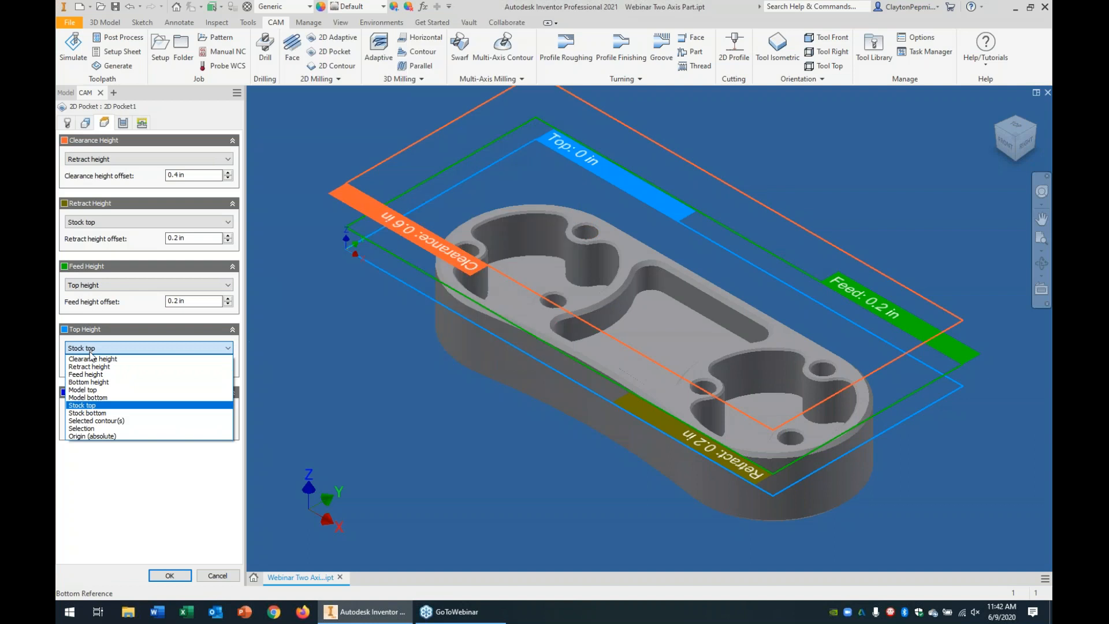
{"action": "left_click", "coordinate": [94, 391]}
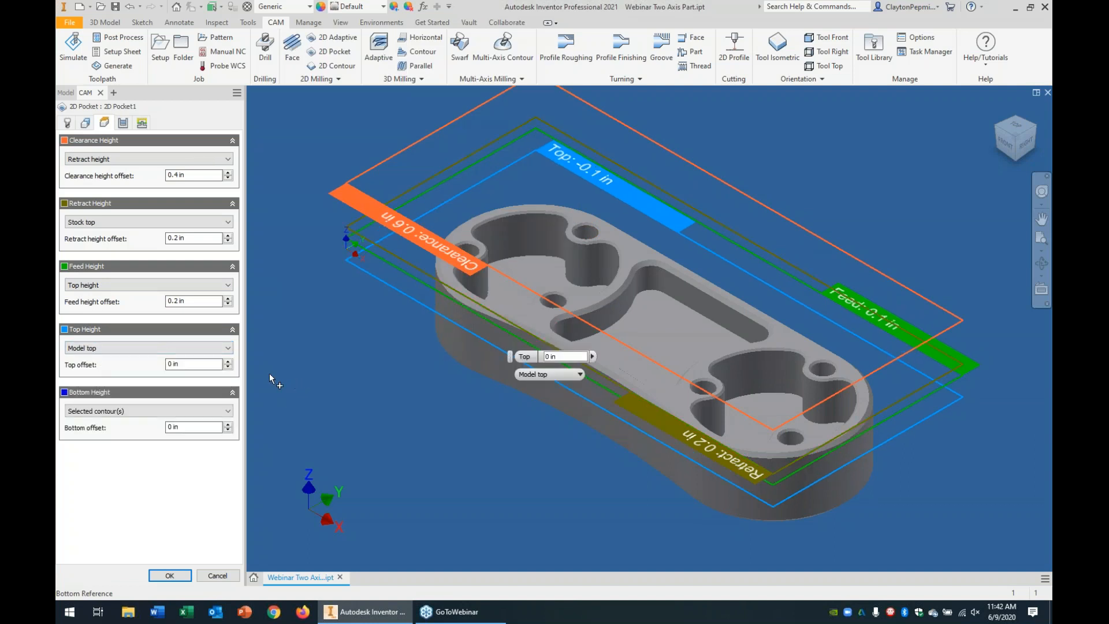
{"action": "left_click", "coordinate": [170, 575]}
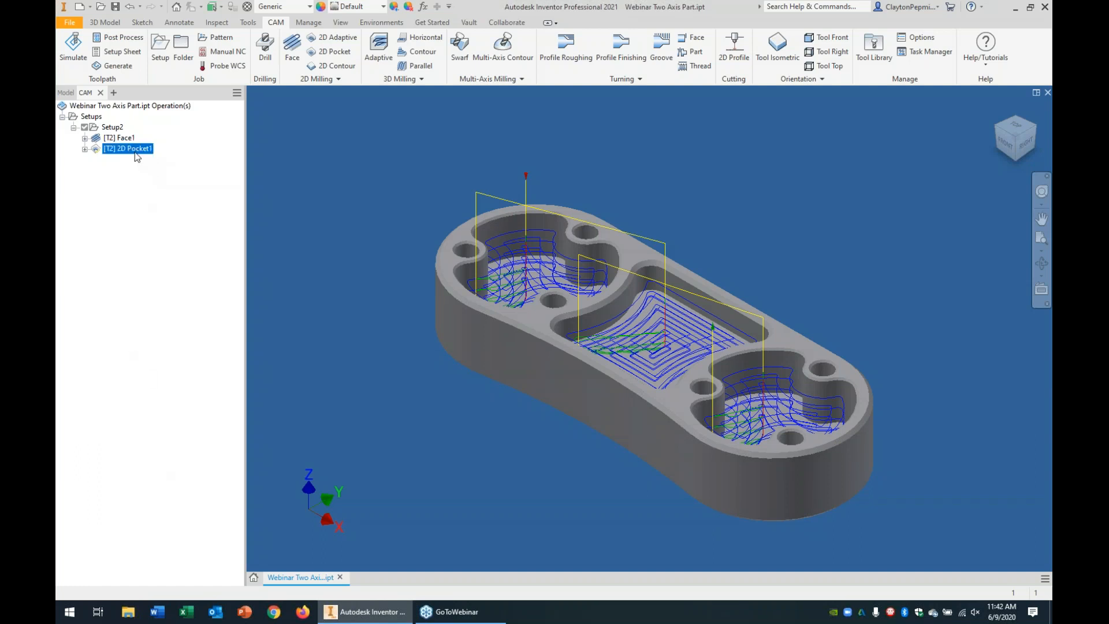
Simulate the 2D Pocket toolpath on the stock at a slower playback speed, and close the simulation
{"action": "left_click", "coordinate": [72, 49]}
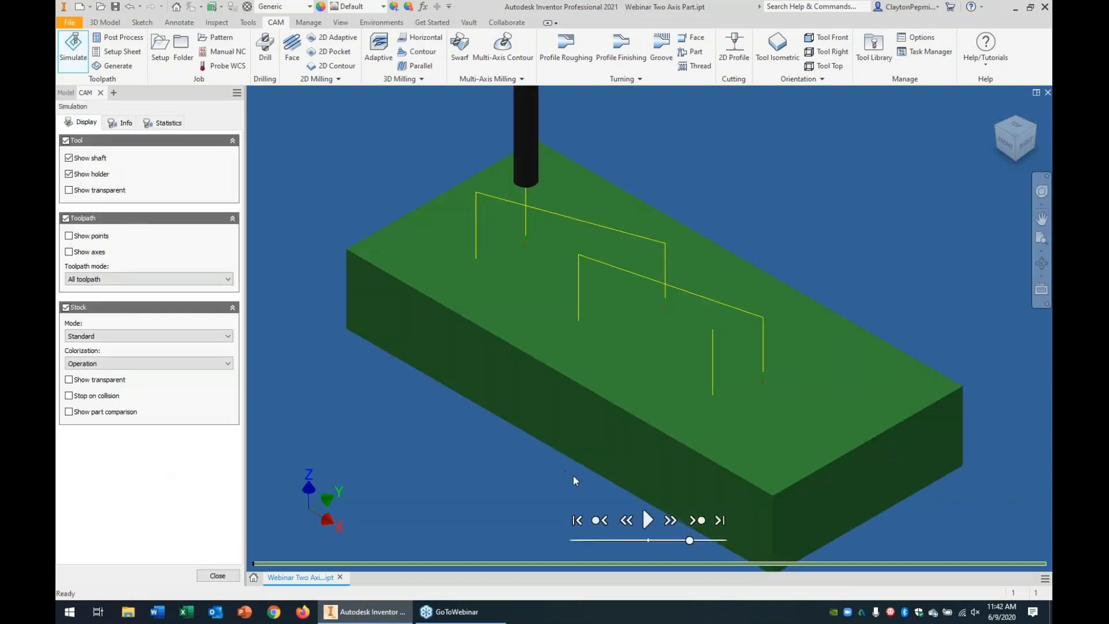
{"action": "left_click", "coordinate": [646, 519]}
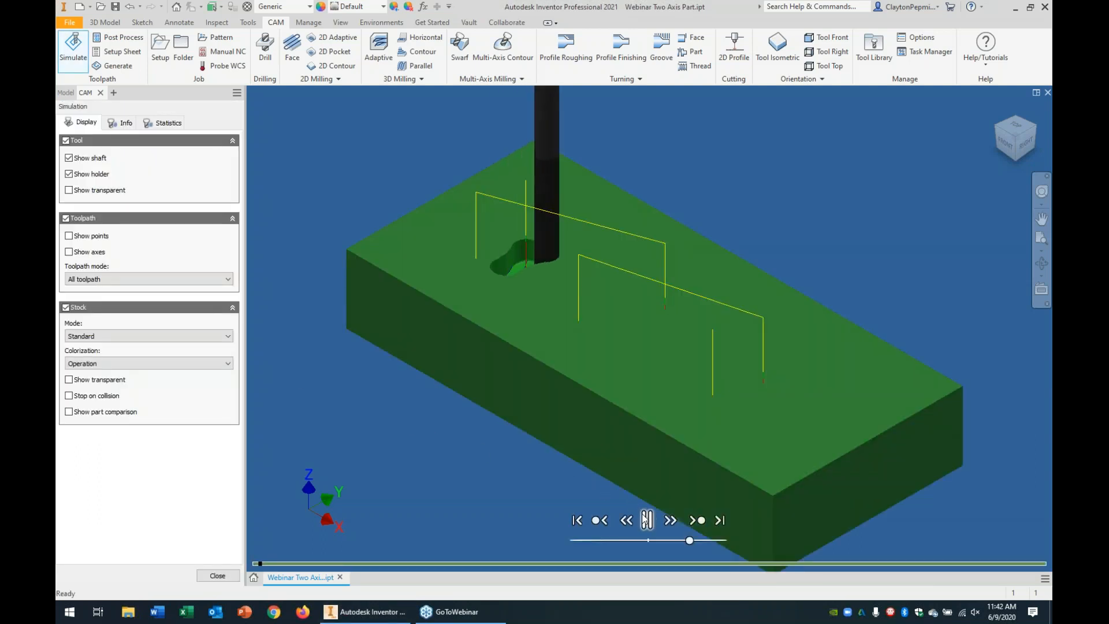
{"action": "left_click_drag", "start_coordinate": [690, 540], "coordinate": [663, 541]}
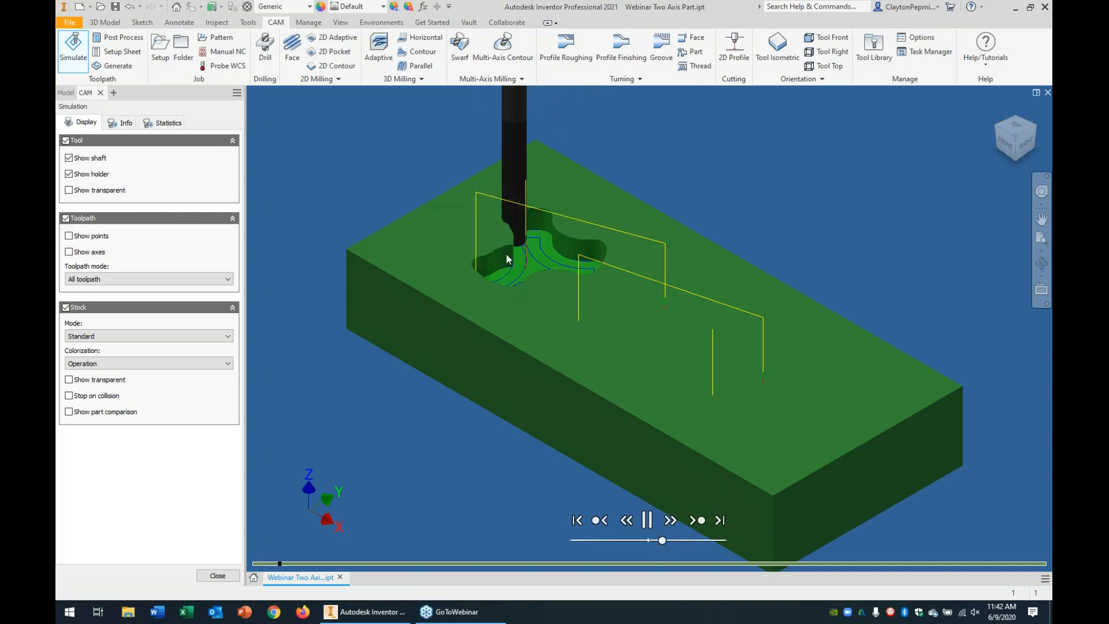
{"action": "scroll", "coordinate": [507, 237], "scroll_direction": "up", "scroll_amount": 3}
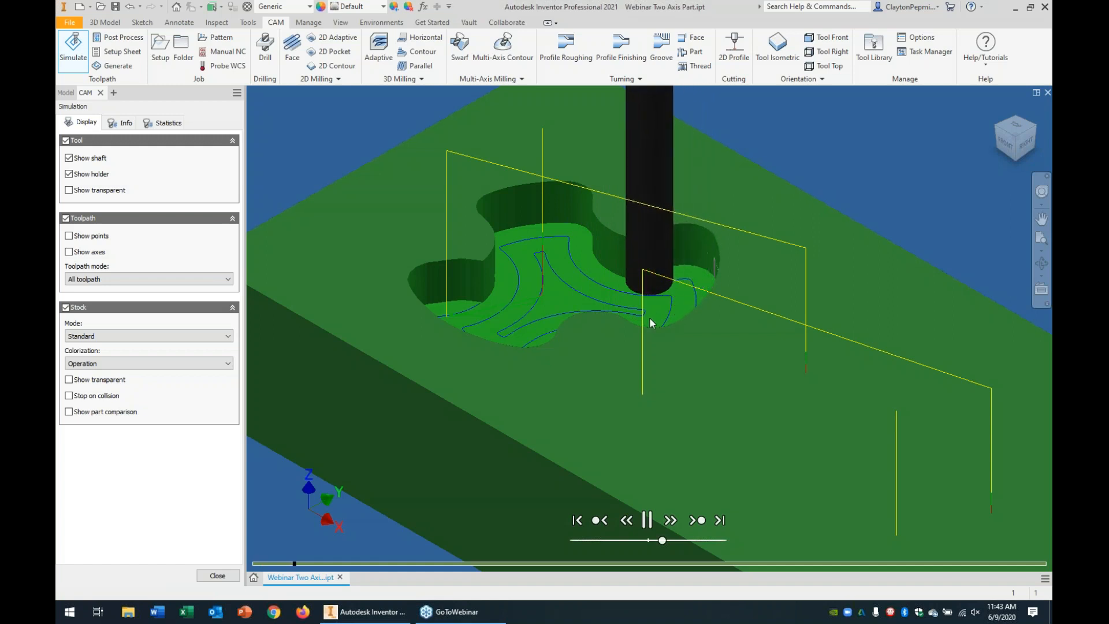
{"action": "left_click", "coordinate": [228, 577]}
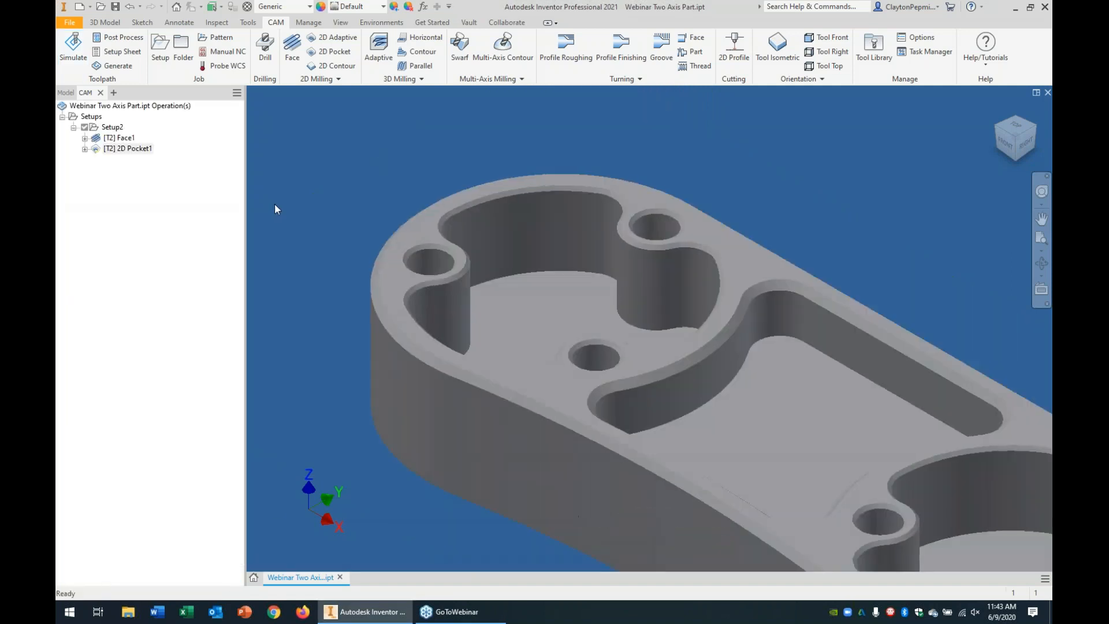
{"action": "scroll", "coordinate": [276, 203], "scroll_direction": "down", "scroll_amount": 5}
{"action": "middle_click_drag", "start_coordinate": [321, 180], "coordinate": [394, 175]}
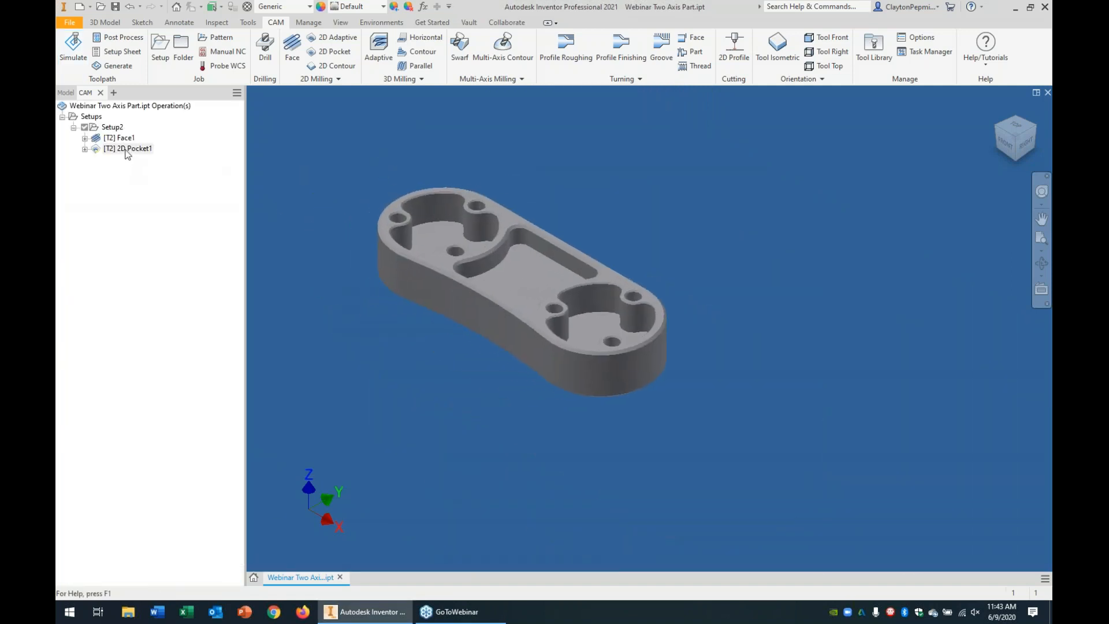
Create a 2D Adaptive operation that machines the floors of the two end pockets and the centre pocket
{"action": "left_click", "coordinate": [128, 152]}
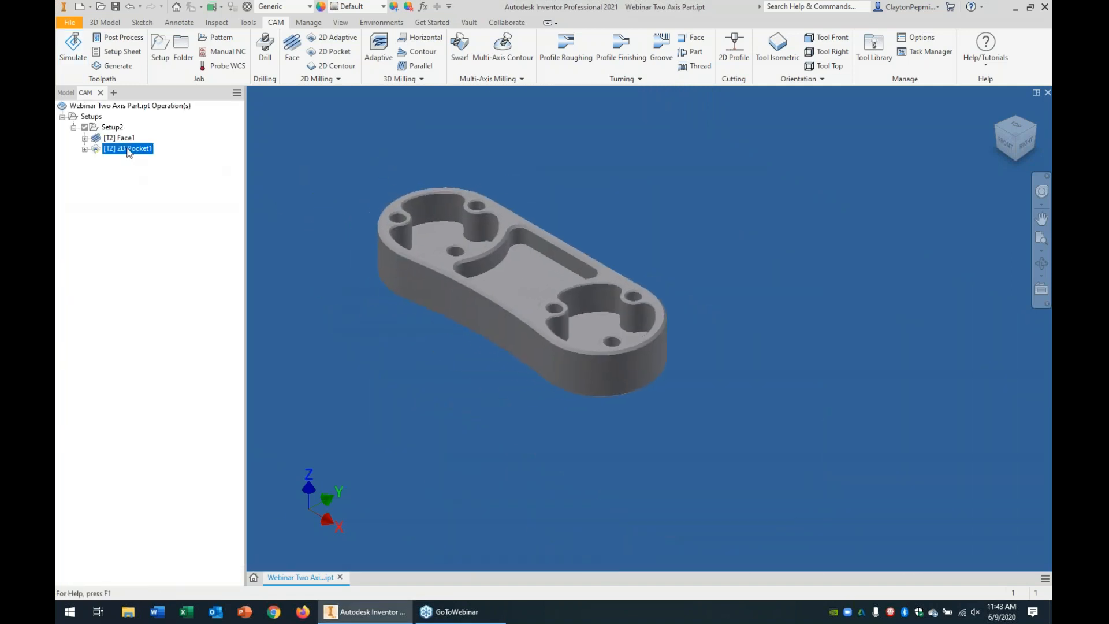
{"action": "left_click", "coordinate": [332, 39]}
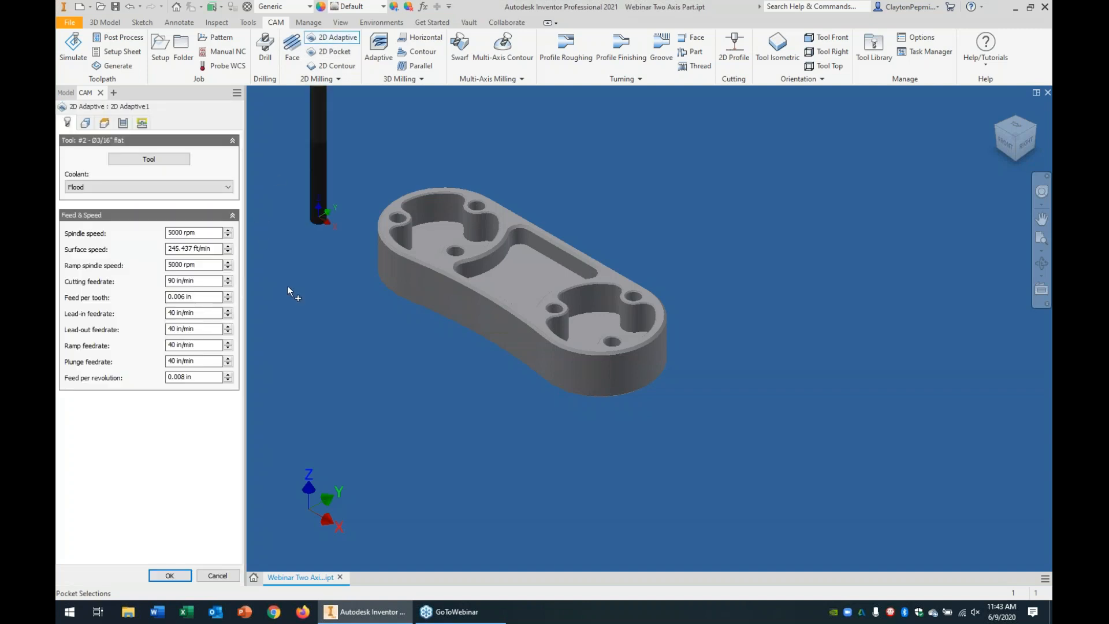
{"action": "left_click", "coordinate": [439, 232]}
{"action": "left_click", "coordinate": [563, 292]}
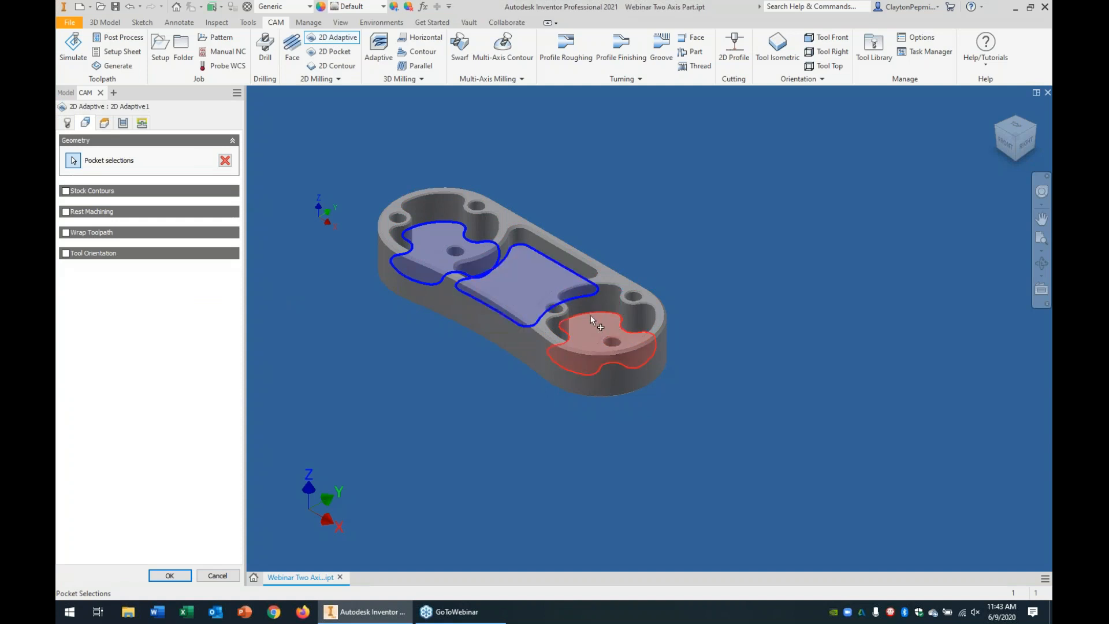
{"action": "left_click", "coordinate": [594, 318]}
{"action": "left_click", "coordinate": [170, 575]}
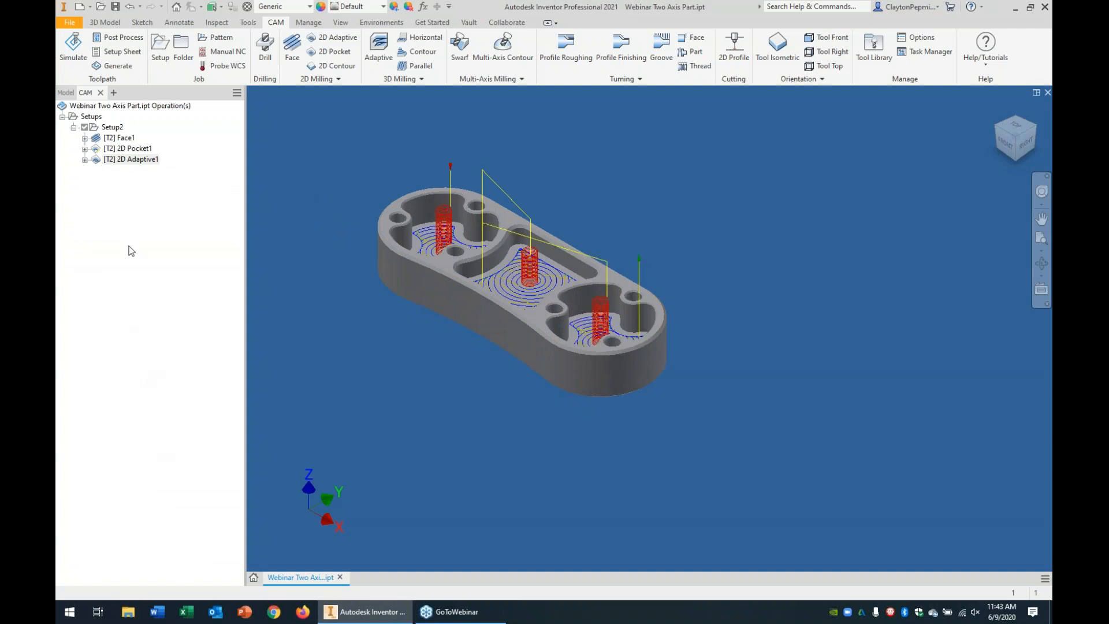
Edit the 2D Adaptive operation to use the Plunge ramp type
{"action": "right_click", "coordinate": [131, 158]}
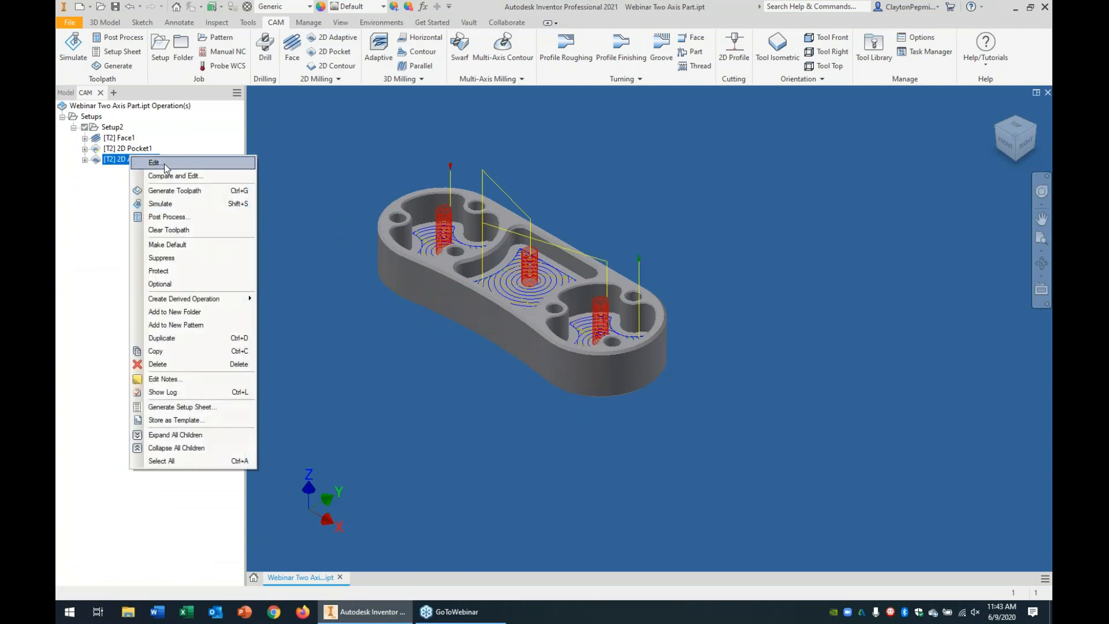
{"action": "left_click", "coordinate": [165, 165]}
{"action": "left_click", "coordinate": [142, 122]}
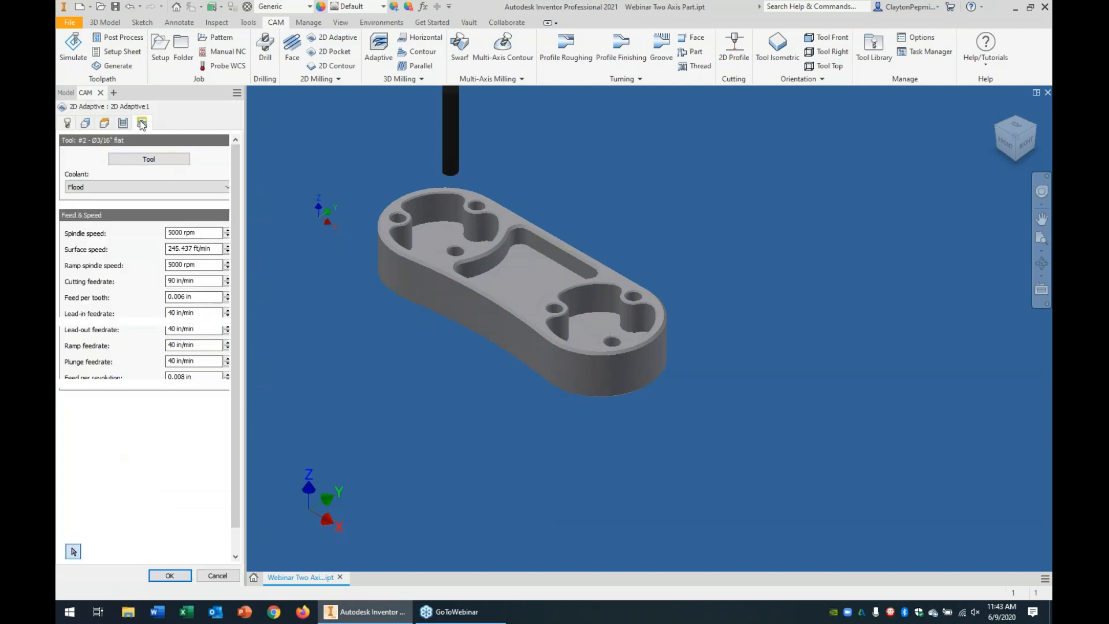
{"action": "left_click", "coordinate": [74, 424]}
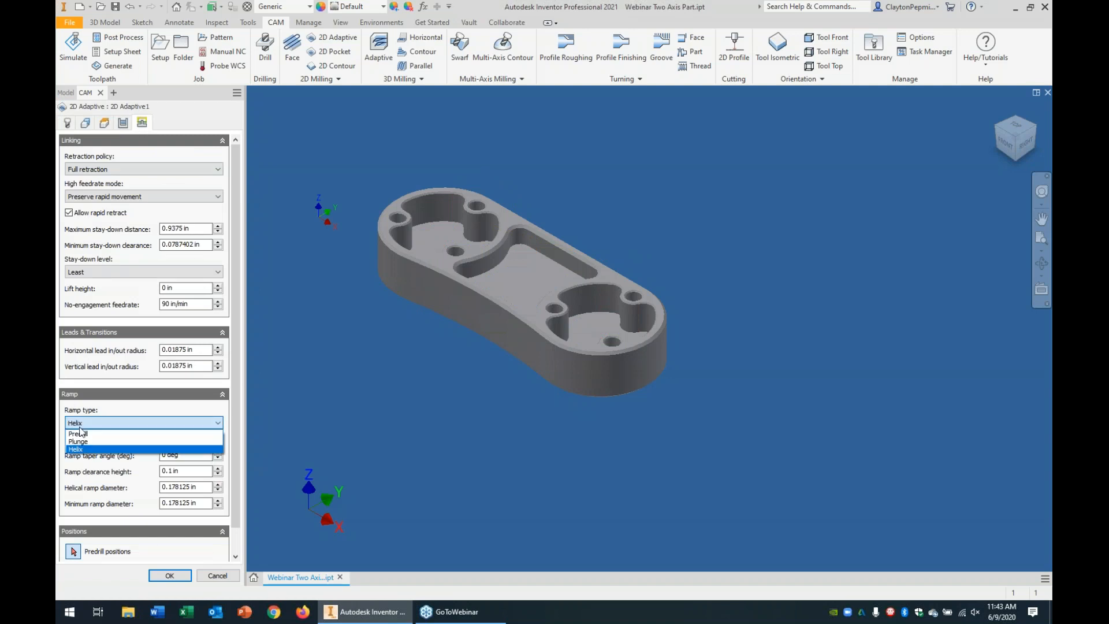
{"action": "left_click", "coordinate": [80, 441]}
Disable stock to leave, enable multiple depths with a 0.100 in maximum roughing stepdown for the 2D Adaptive operation, and accept
{"action": "left_click", "coordinate": [123, 123]}
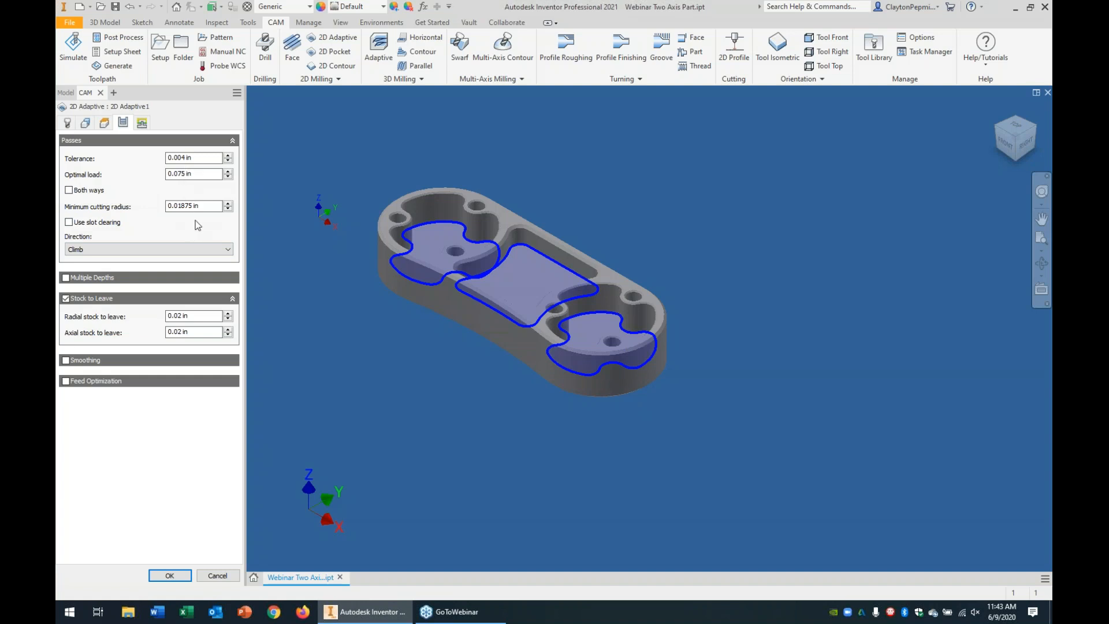
{"action": "left_click", "coordinate": [66, 299]}
{"action": "left_click", "coordinate": [66, 278]}
{"action": "left_click_drag", "start_coordinate": [213, 296], "coordinate": [152, 298]}
{"action": "type", "text": "."}
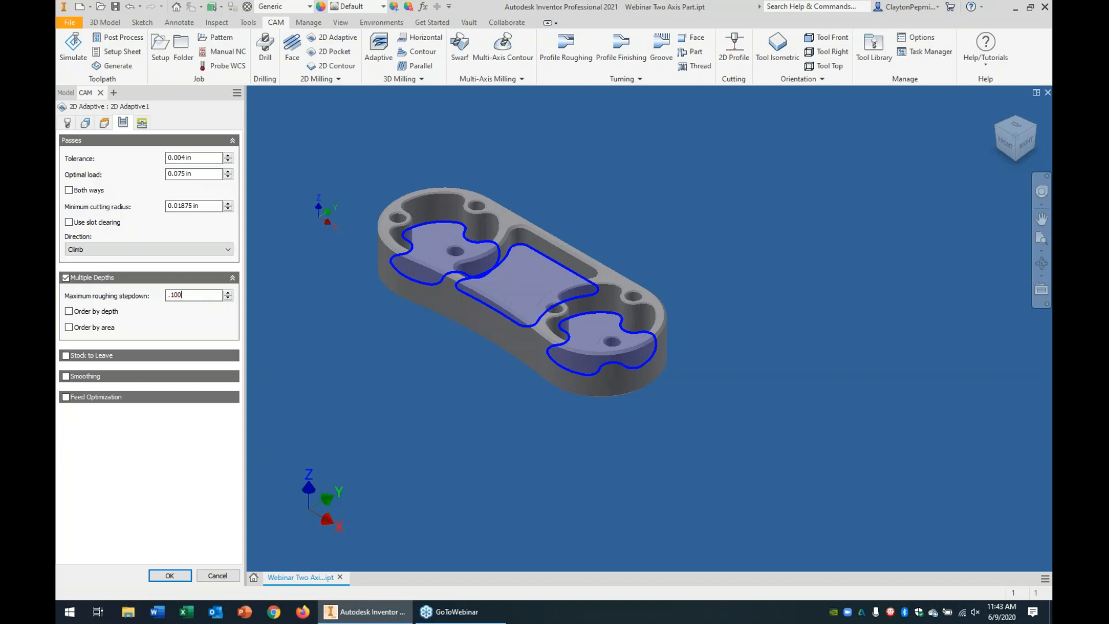
{"action": "type", "text": "100"}
{"action": "left_click", "coordinate": [169, 576]}
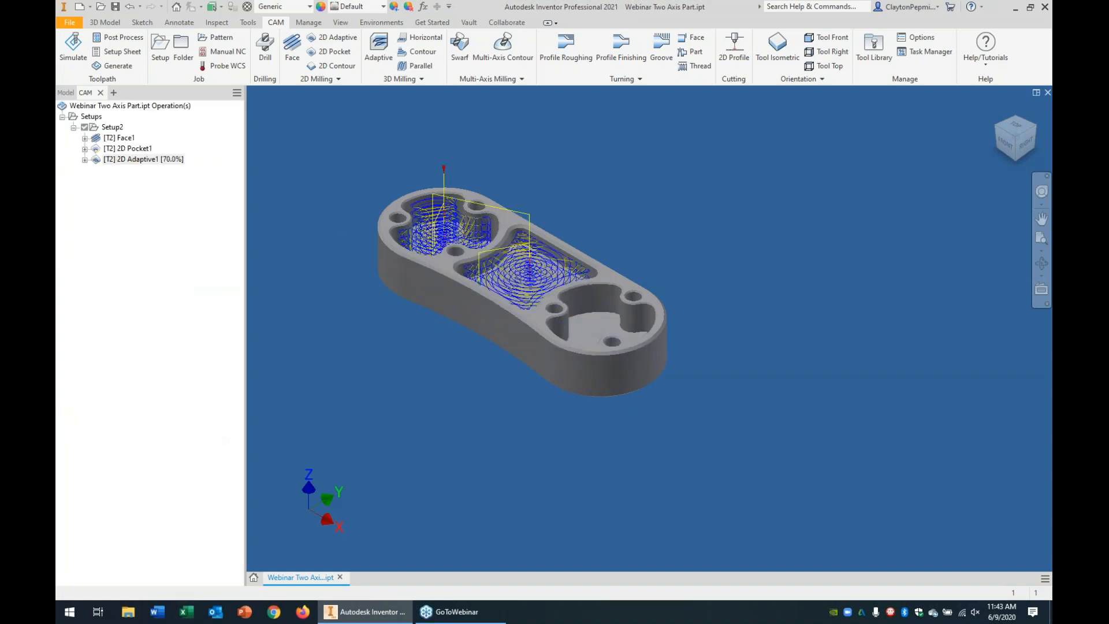
Edit the 2D Adaptive operation to take its top height from the model top and accept it
{"action": "right_click", "coordinate": [124, 166]}
{"action": "left_click", "coordinate": [145, 171]}
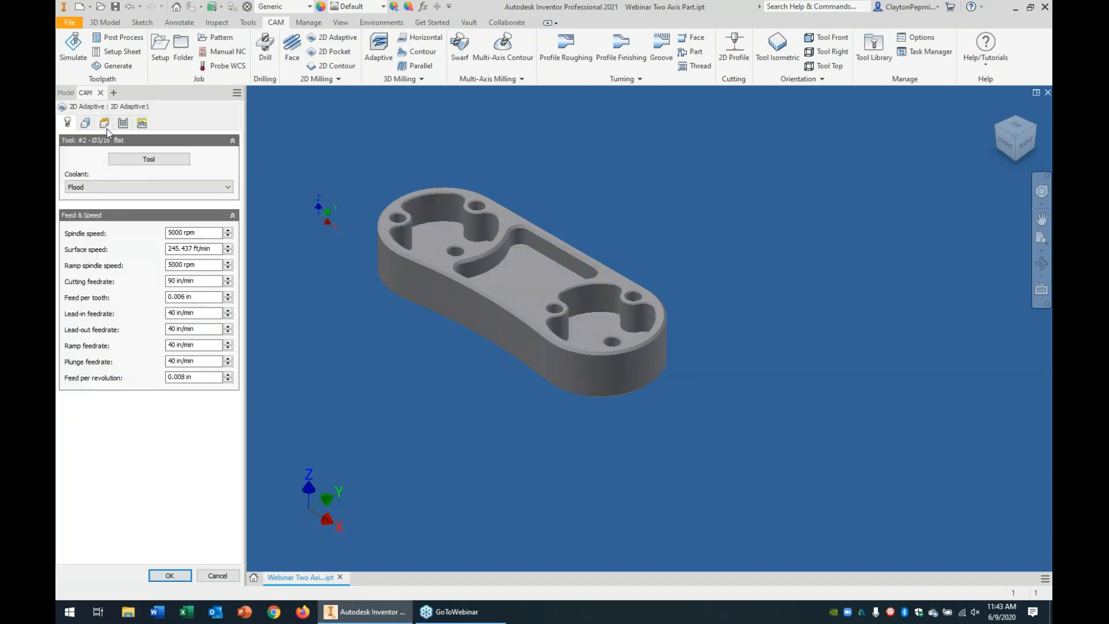
{"action": "left_click", "coordinate": [104, 124]}
{"action": "left_click", "coordinate": [90, 285]}
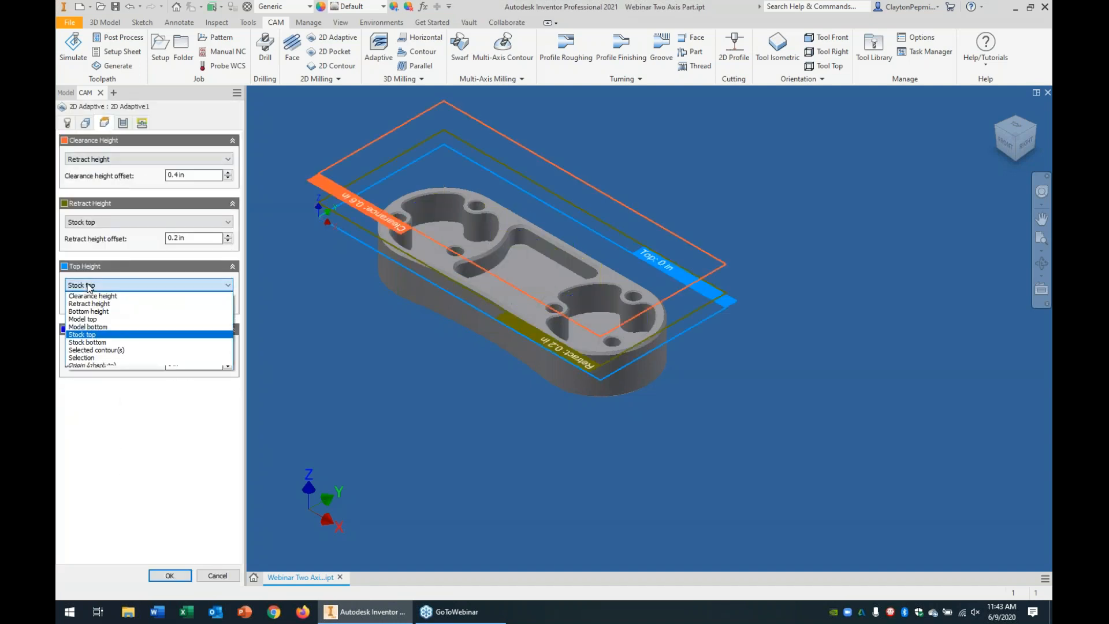
{"action": "left_click", "coordinate": [93, 320]}
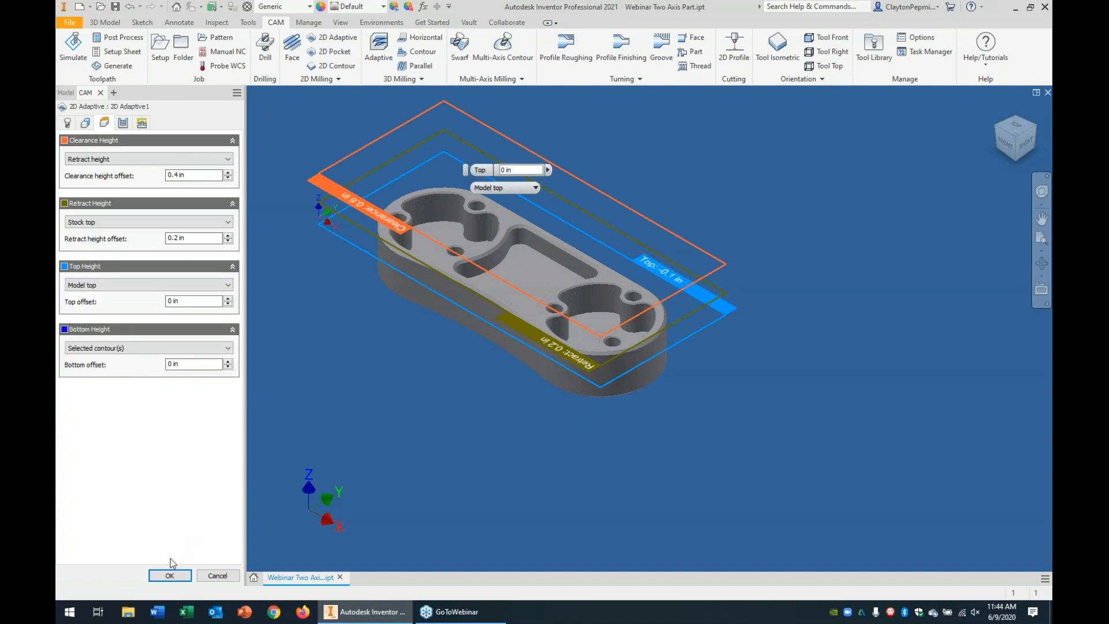
{"action": "left_click", "coordinate": [169, 575]}
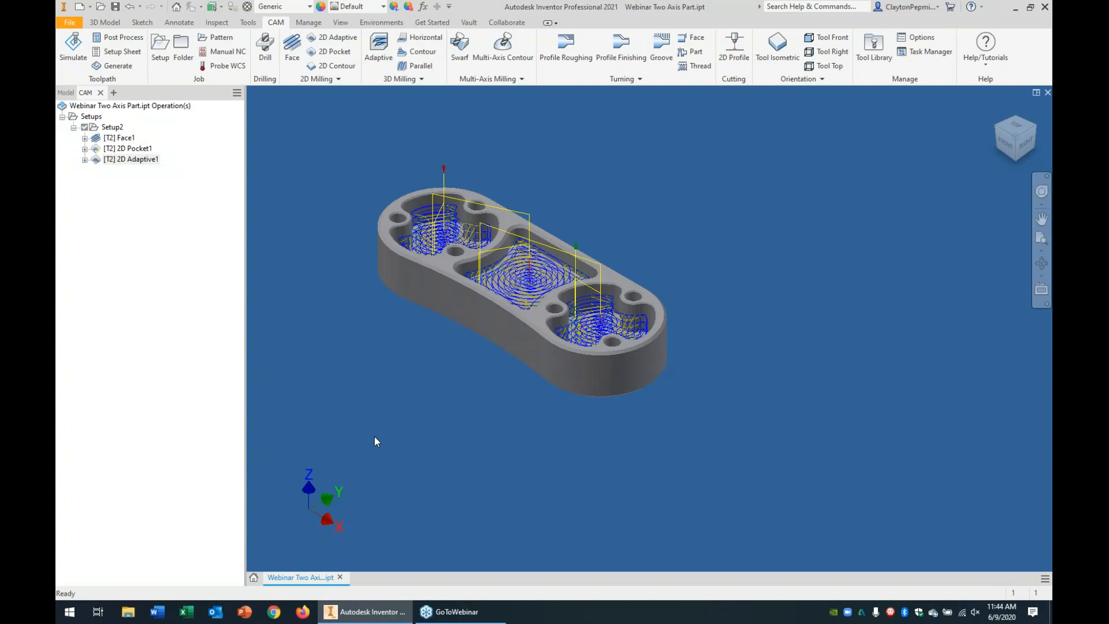
Simulate the 2D Adaptive toolpath alone on the stock, and close the simulation
{"action": "right_click", "coordinate": [144, 160]}
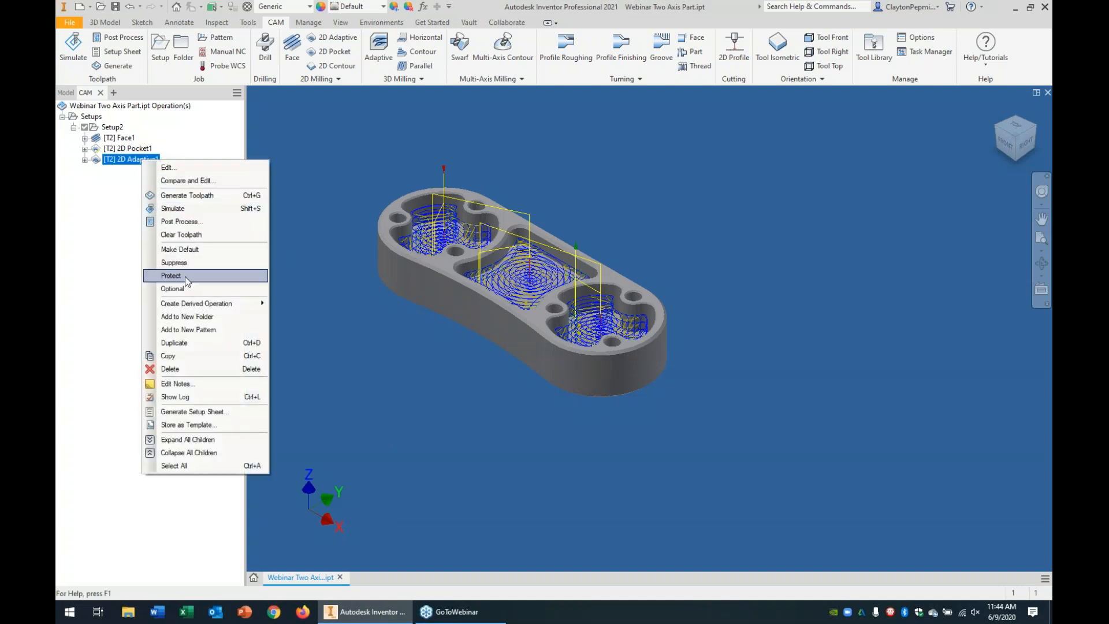
{"action": "left_click", "coordinate": [184, 209]}
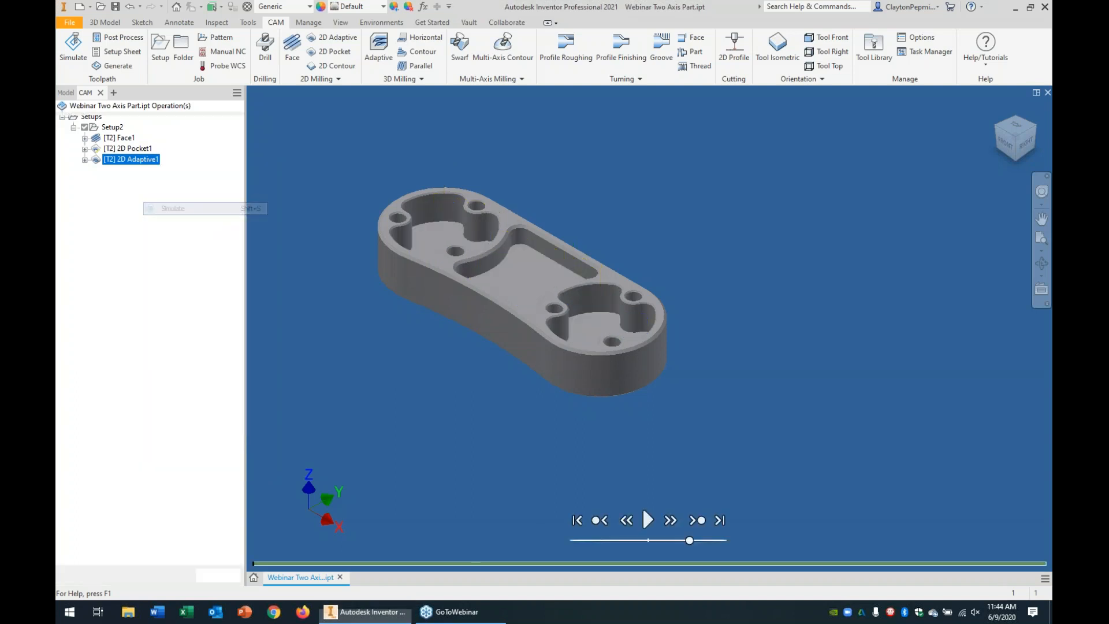
{"action": "left_click", "coordinate": [647, 520]}
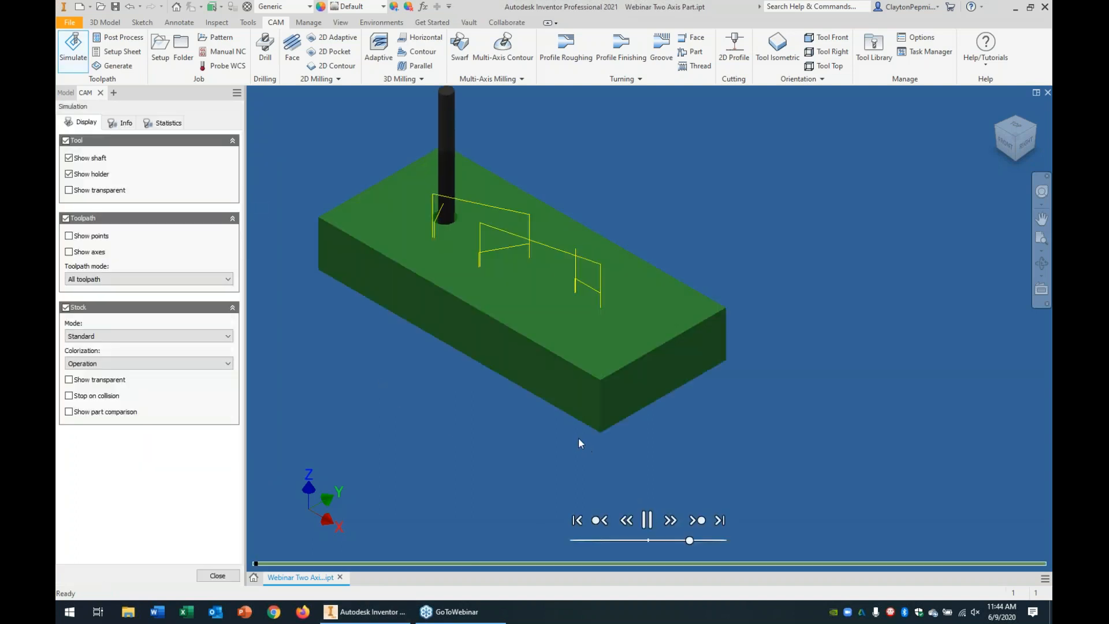
{"action": "scroll", "coordinate": [577, 438], "scroll_direction": "up", "scroll_amount": 5}
{"action": "scroll", "coordinate": [557, 453], "scroll_direction": "down", "scroll_amount": 8}
{"action": "scroll", "coordinate": [531, 412], "scroll_direction": "up", "scroll_amount": 3}
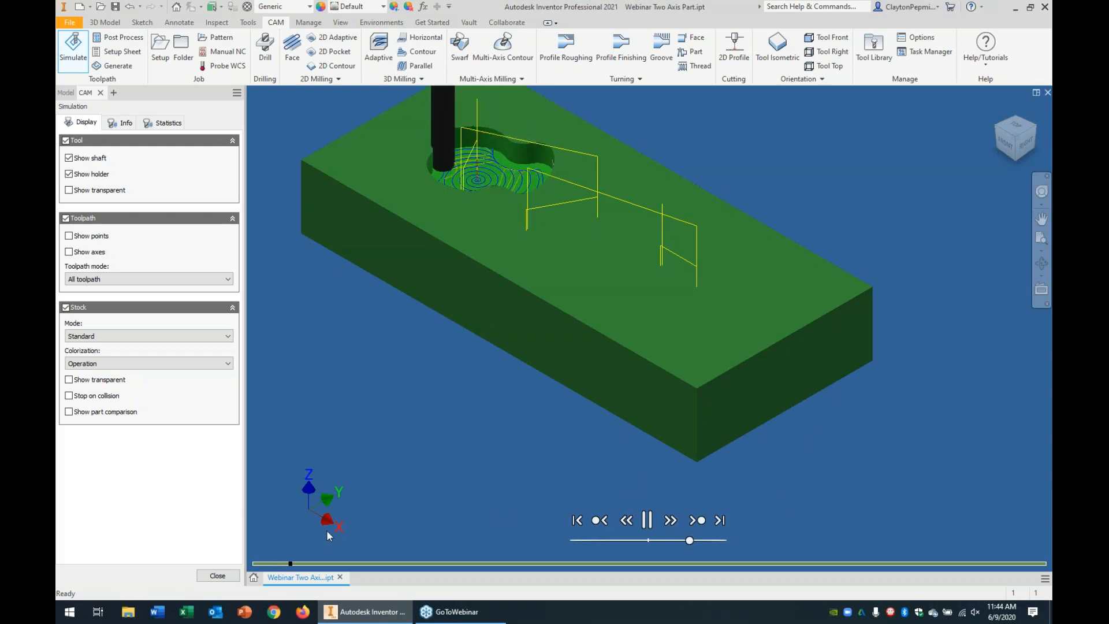
{"action": "left_click", "coordinate": [217, 575]}
Simulate the Face and 2D Adaptive operations together, skipping past the facing and playing the adaptive passes at a slower speed, and close the simulation
{"action": "left_click", "coordinate": [109, 139]}
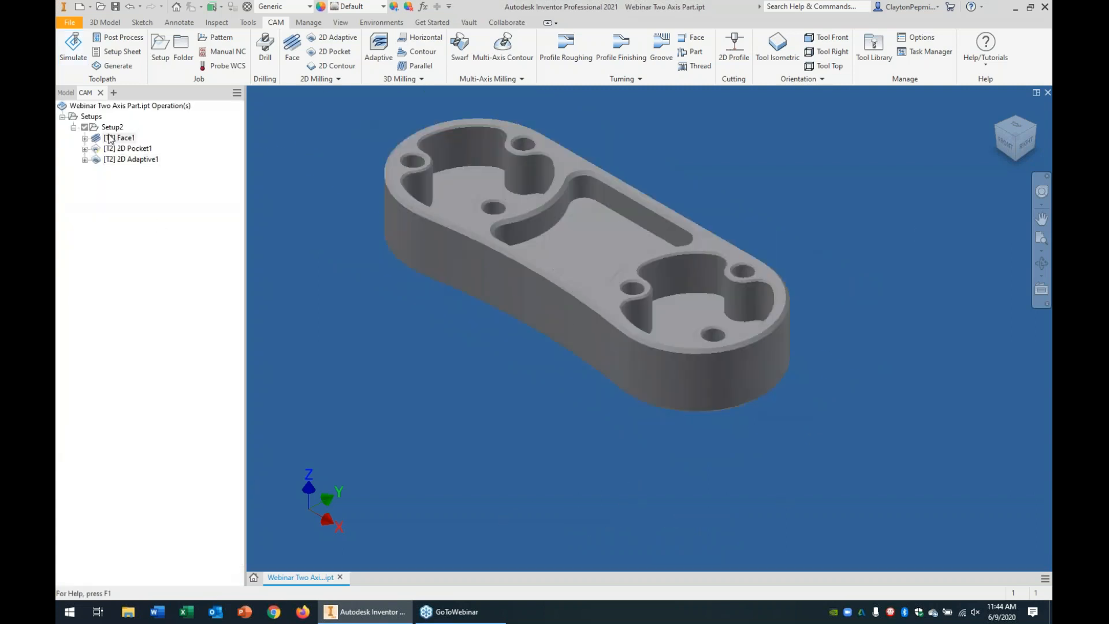
{"action": "left_click", "coordinate": [128, 159], "text": "ctrl"}
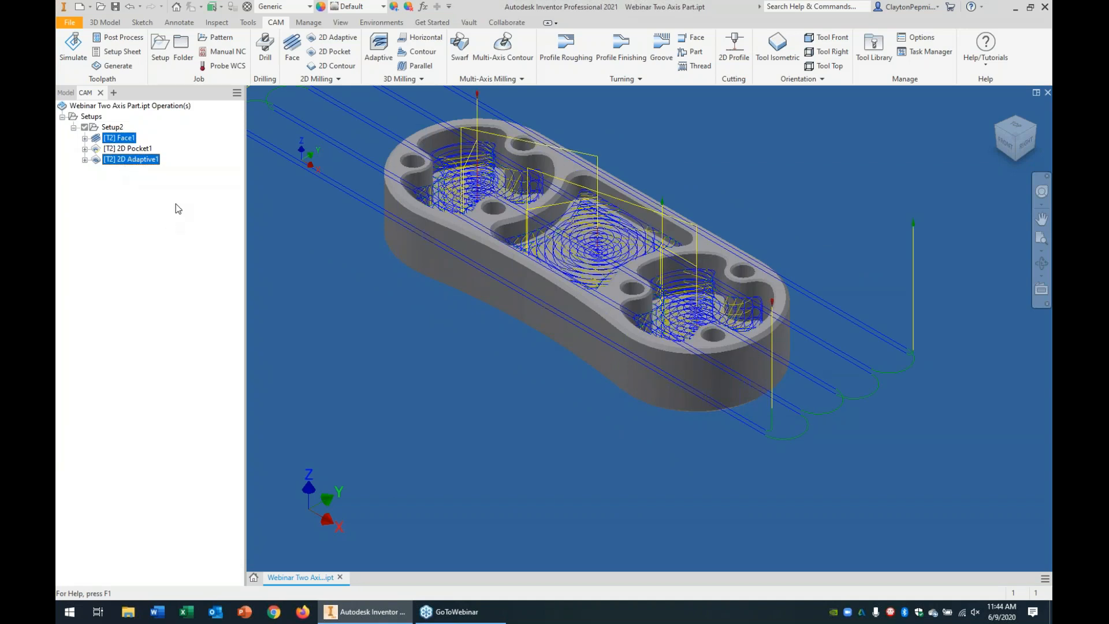
{"action": "left_click", "coordinate": [73, 46]}
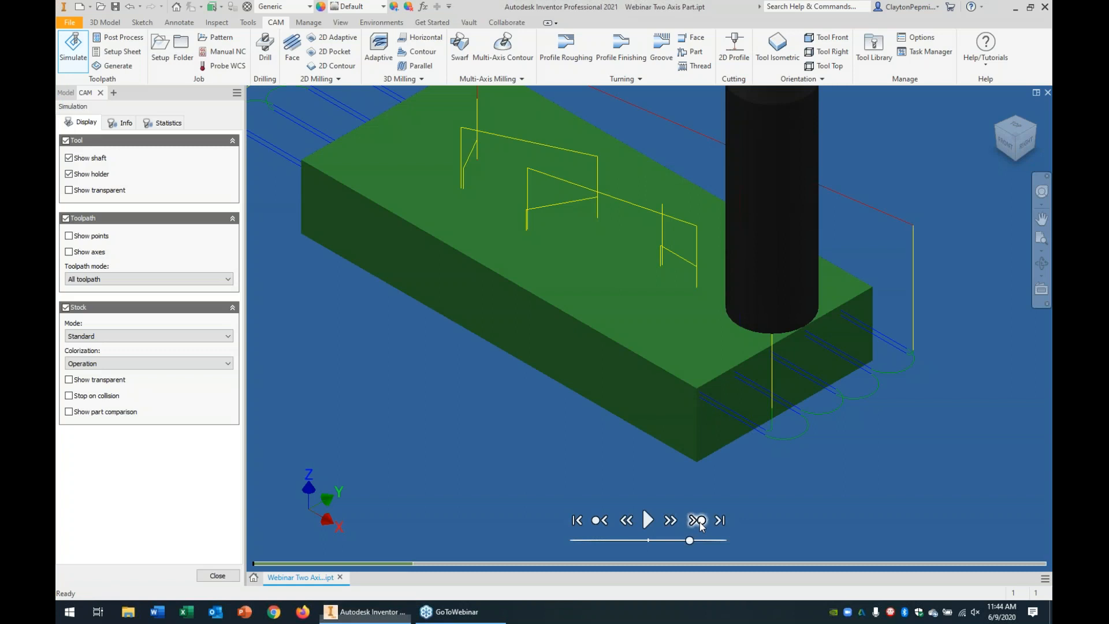
{"action": "left_click", "coordinate": [698, 520]}
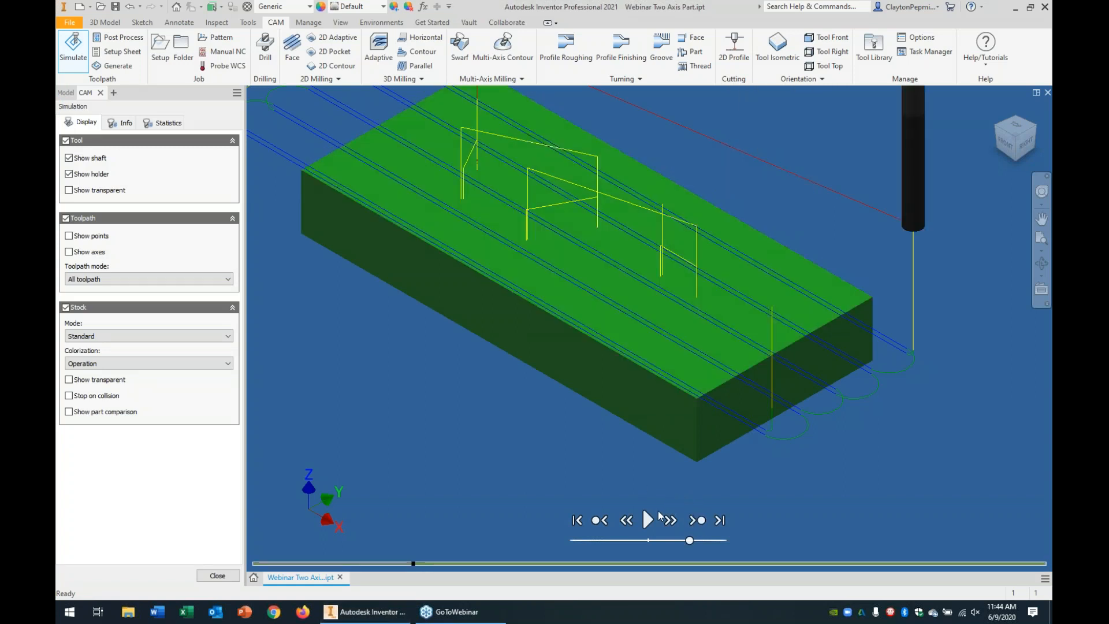
{"action": "left_click_drag", "start_coordinate": [690, 540], "coordinate": [676, 540]}
{"action": "left_click", "coordinate": [647, 521]}
{"action": "key", "text": "F2"}
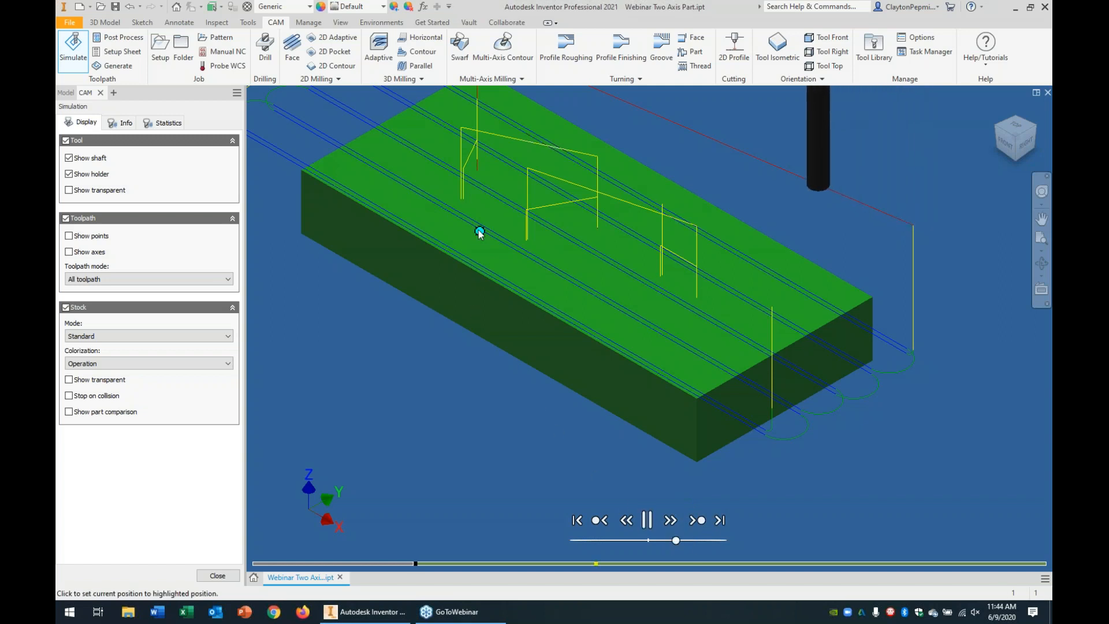
{"action": "left_click_drag", "start_coordinate": [471, 241], "coordinate": [492, 377]}
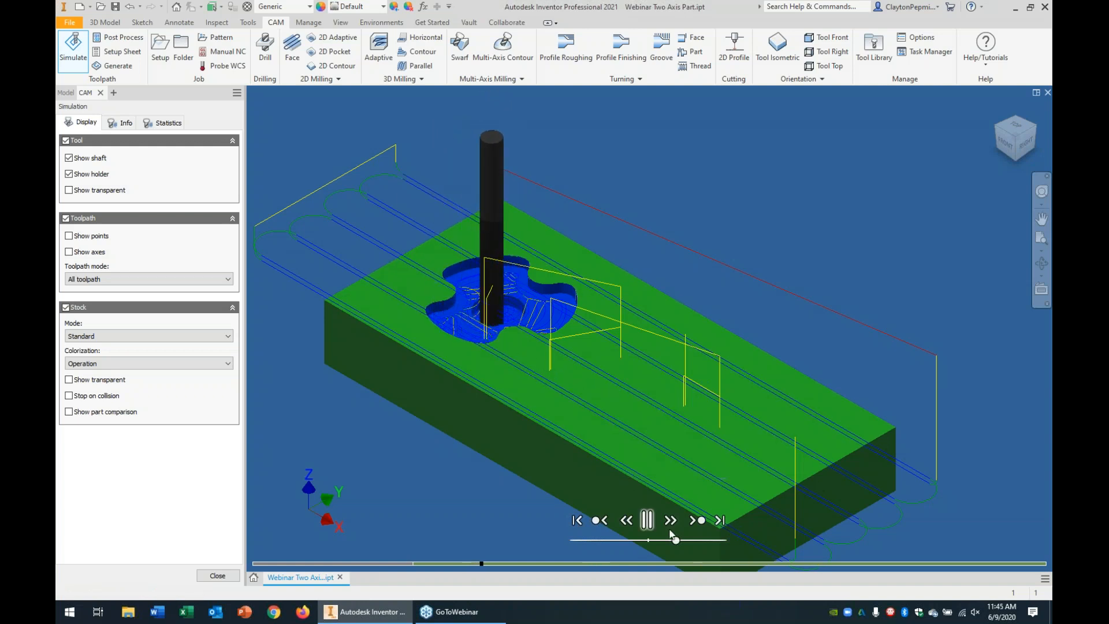
{"action": "mouse_move", "coordinate": [675, 541]}
{"action": "left_mouse_down"}
{"action": "mouse_move", "coordinate": [719, 541]}
{"action": "mouse_move", "coordinate": [677, 541]}
{"action": "left_mouse_up"}
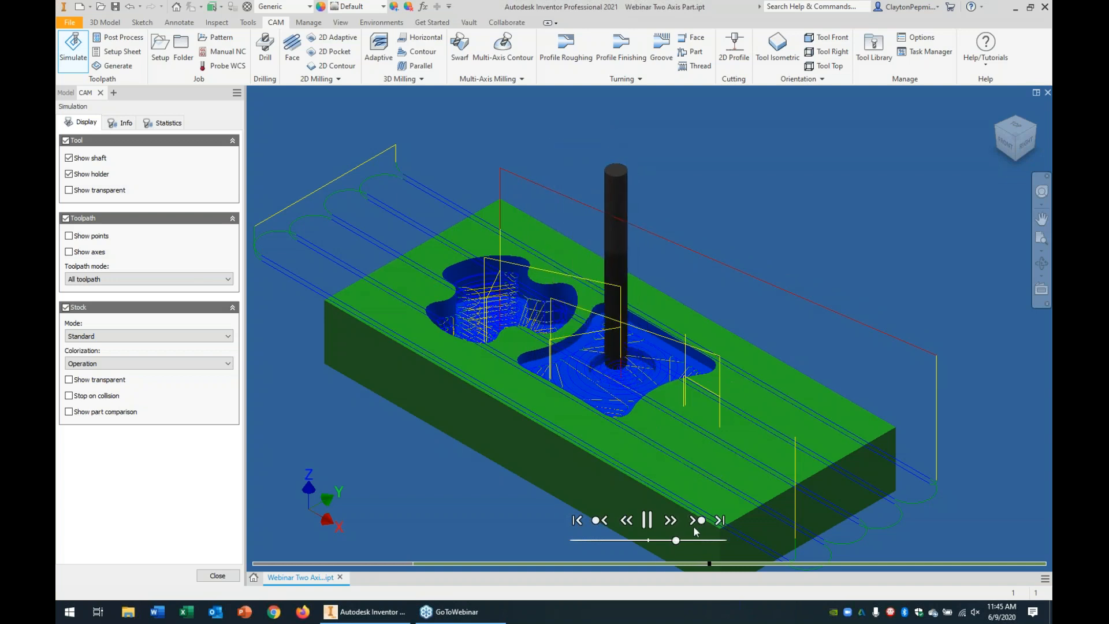
{"action": "left_click", "coordinate": [217, 576]}
Generate a setup sheet for Setup2 and save it to the Desktop folder
{"action": "middle_click_drag", "start_coordinate": [372, 469], "coordinate": [403, 421]}
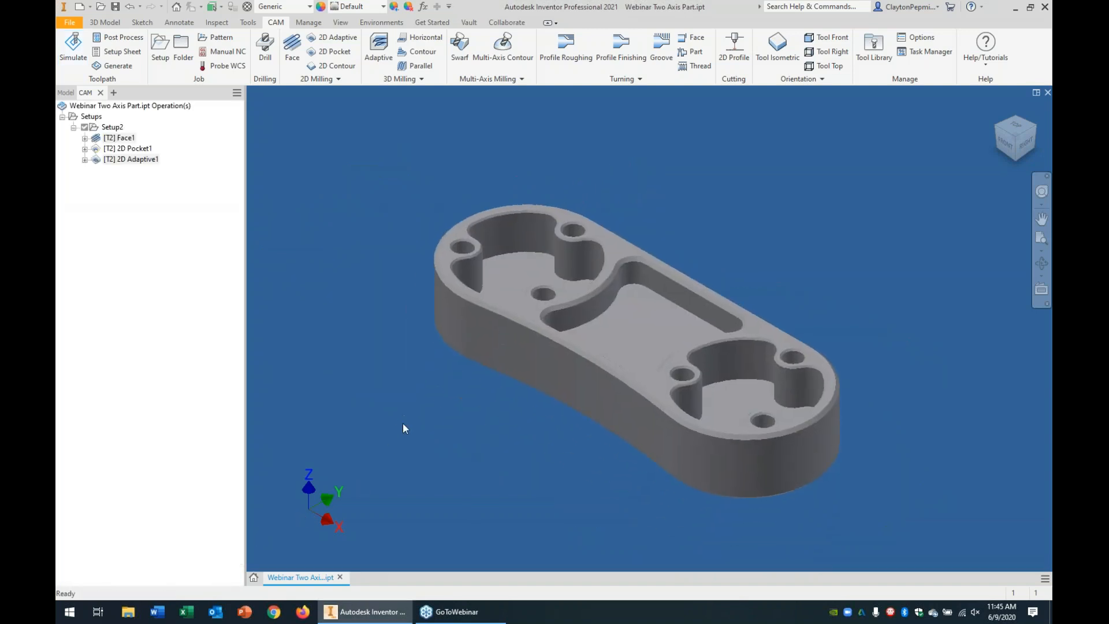
{"action": "left_click", "coordinate": [111, 127]}
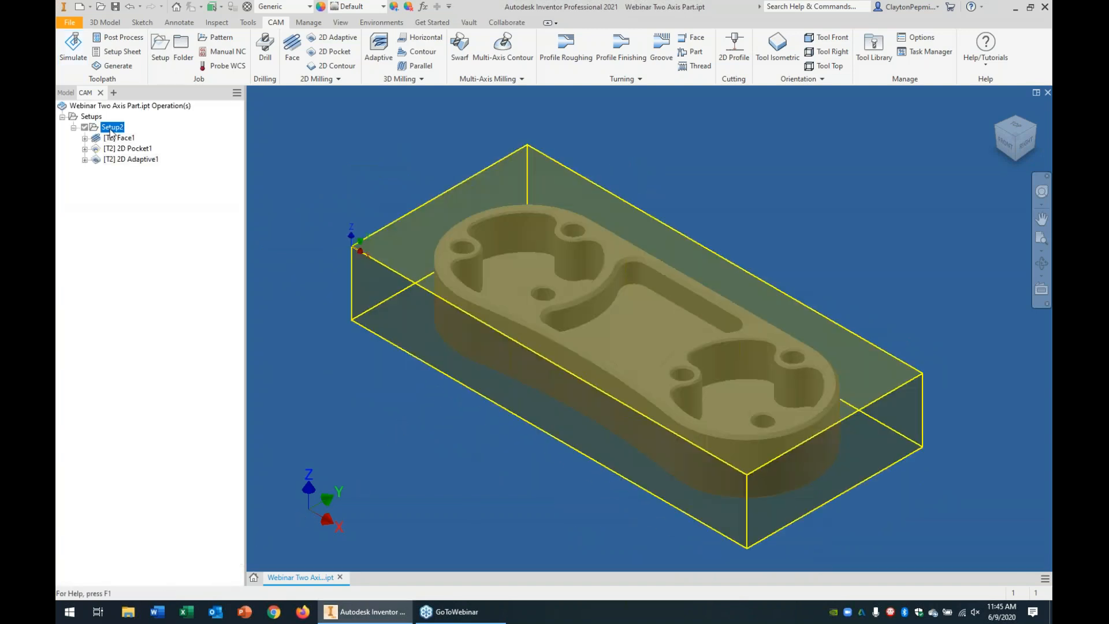
{"action": "left_click", "coordinate": [115, 140]}
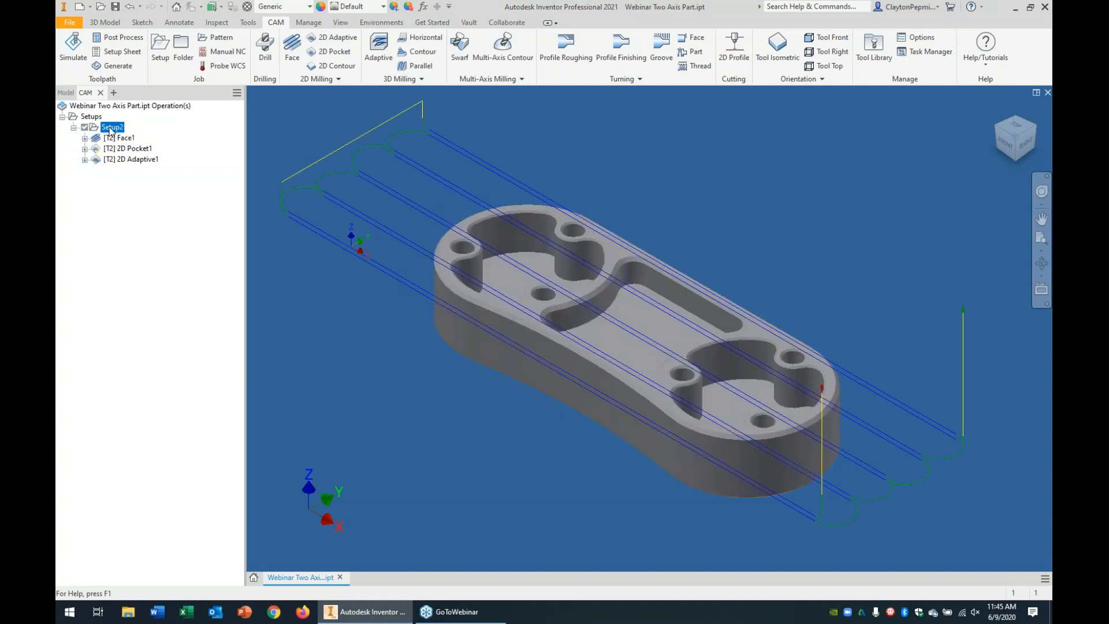
{"action": "left_click", "coordinate": [120, 52]}
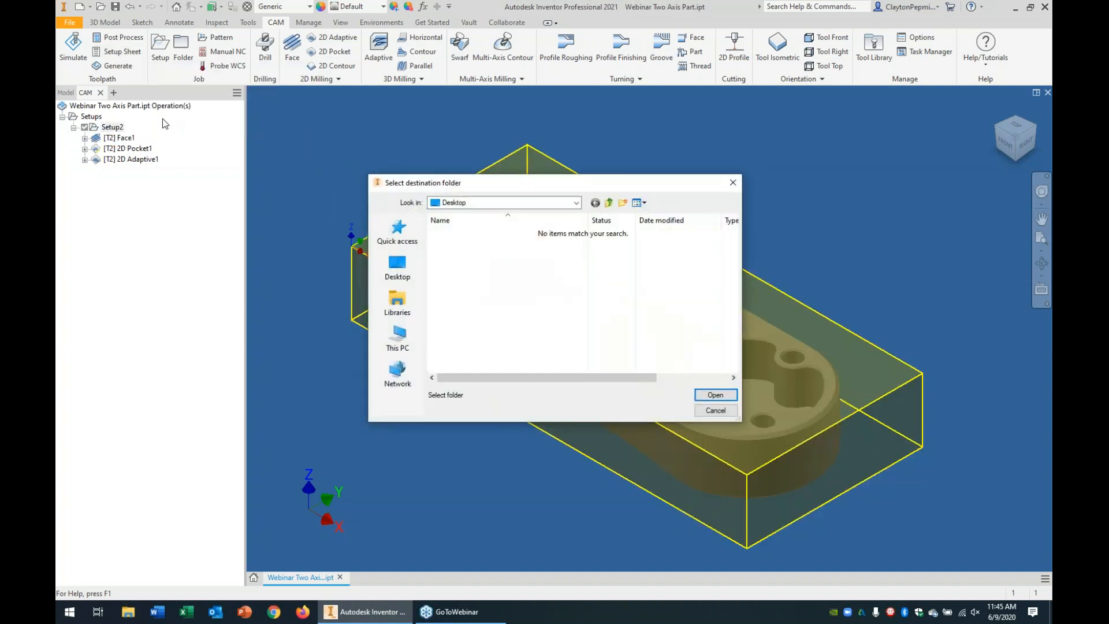
{"action": "left_click", "coordinate": [715, 394]}
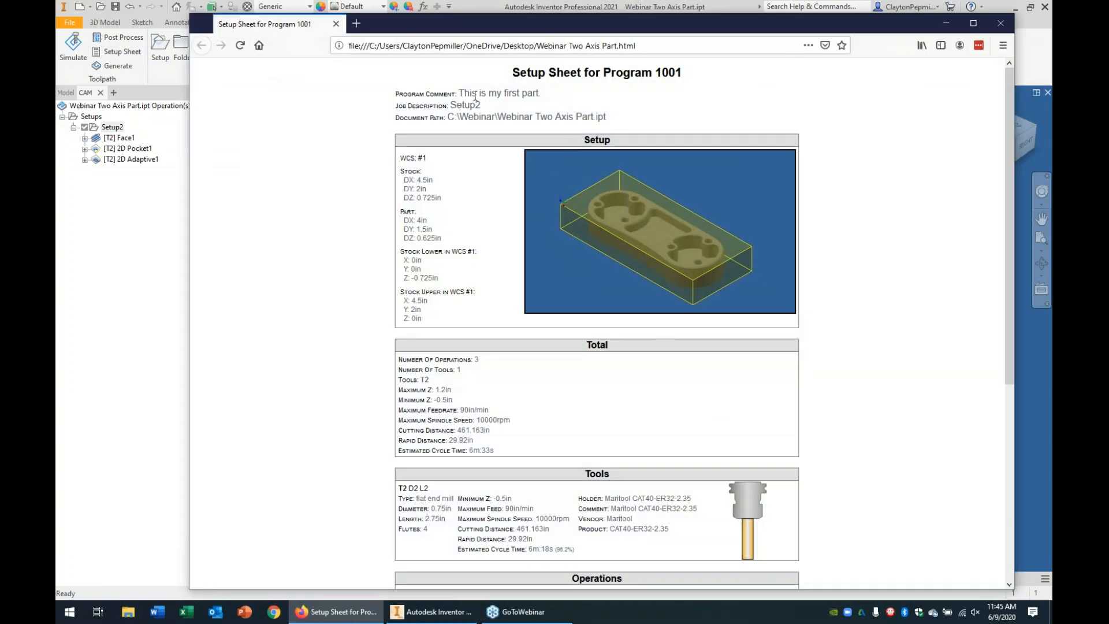
Review the setup sheet's program comment, document path, totals, tool data and per-operation details
{"action": "left_click_drag", "start_coordinate": [554, 96], "coordinate": [427, 107]}
{"action": "left_click_drag", "start_coordinate": [607, 117], "coordinate": [453, 116]}
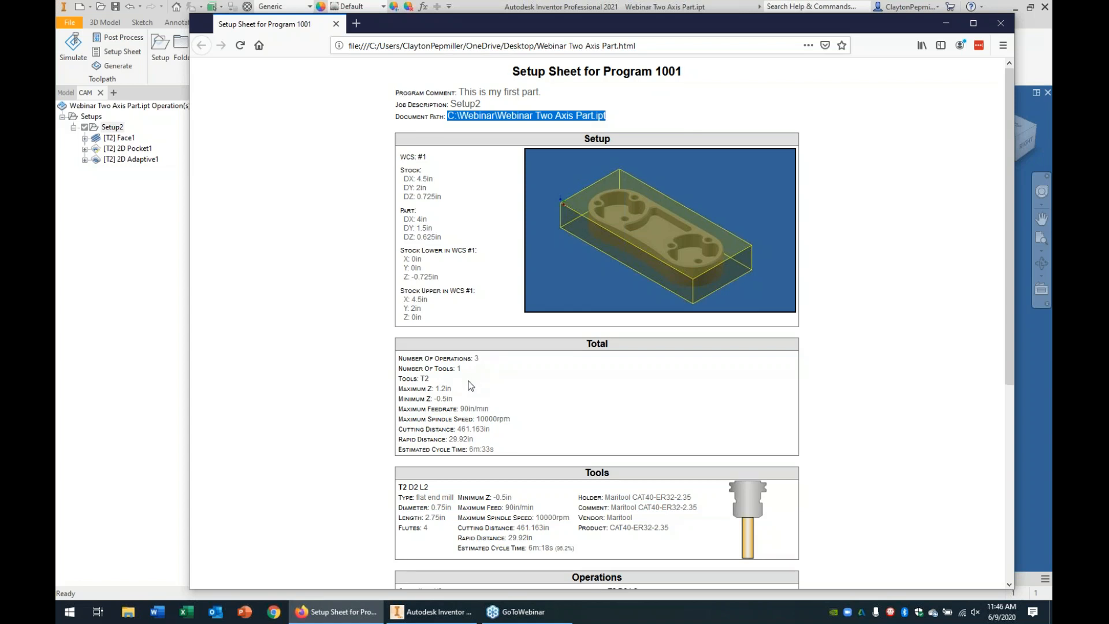
{"action": "scroll", "coordinate": [471, 384], "scroll_direction": "down", "scroll_amount": 5}
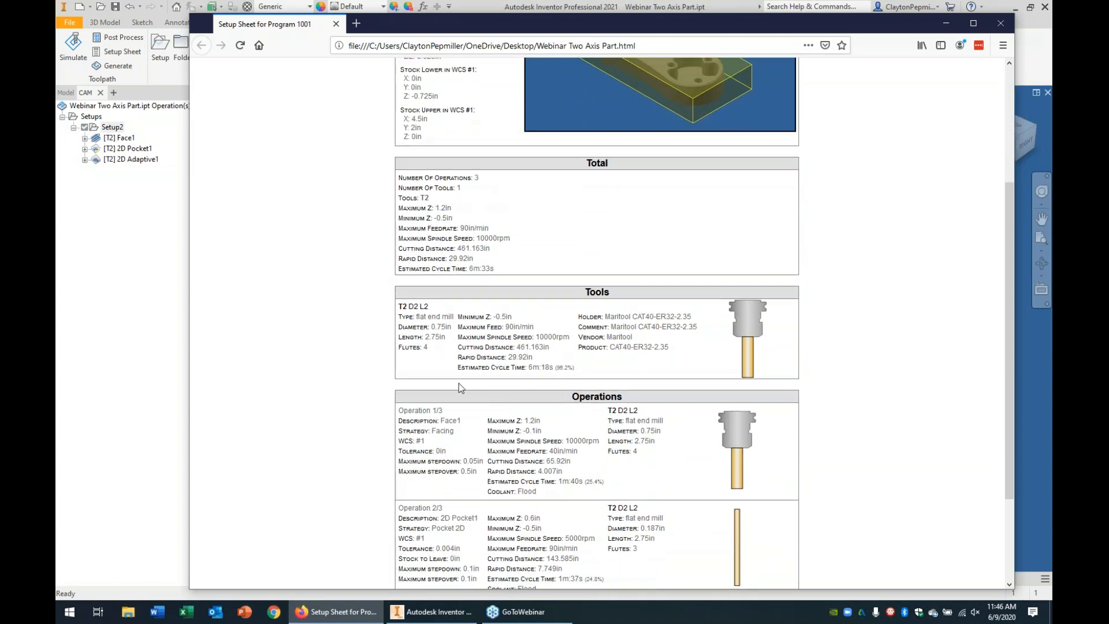
{"action": "scroll", "coordinate": [480, 378], "scroll_direction": "down", "scroll_amount": 1}
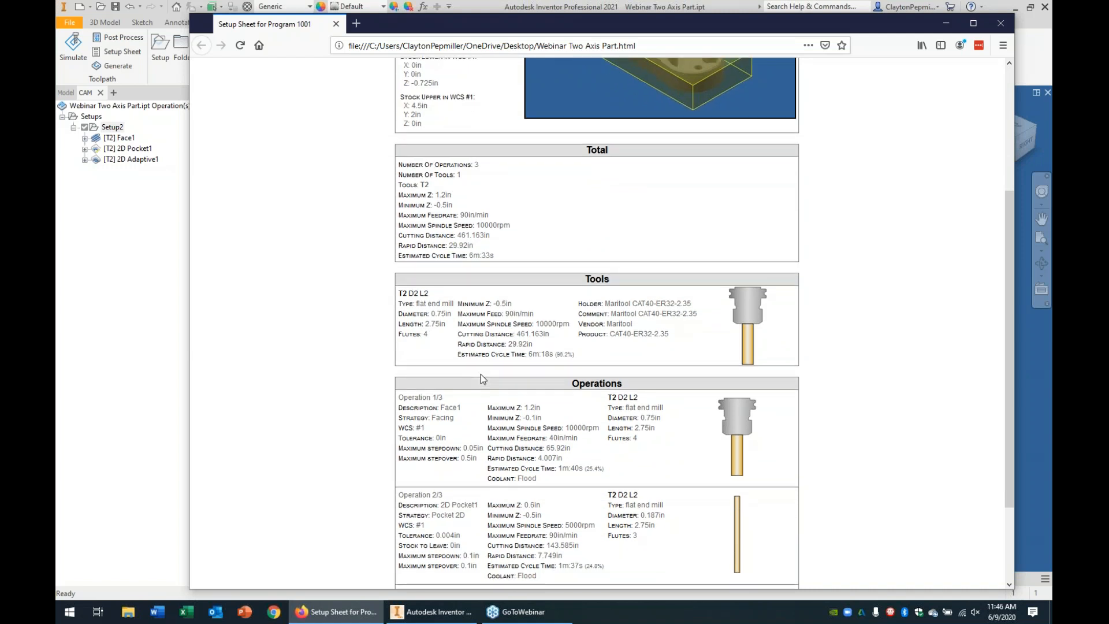
{"action": "scroll", "coordinate": [480, 375], "scroll_direction": "down", "scroll_amount": 2}
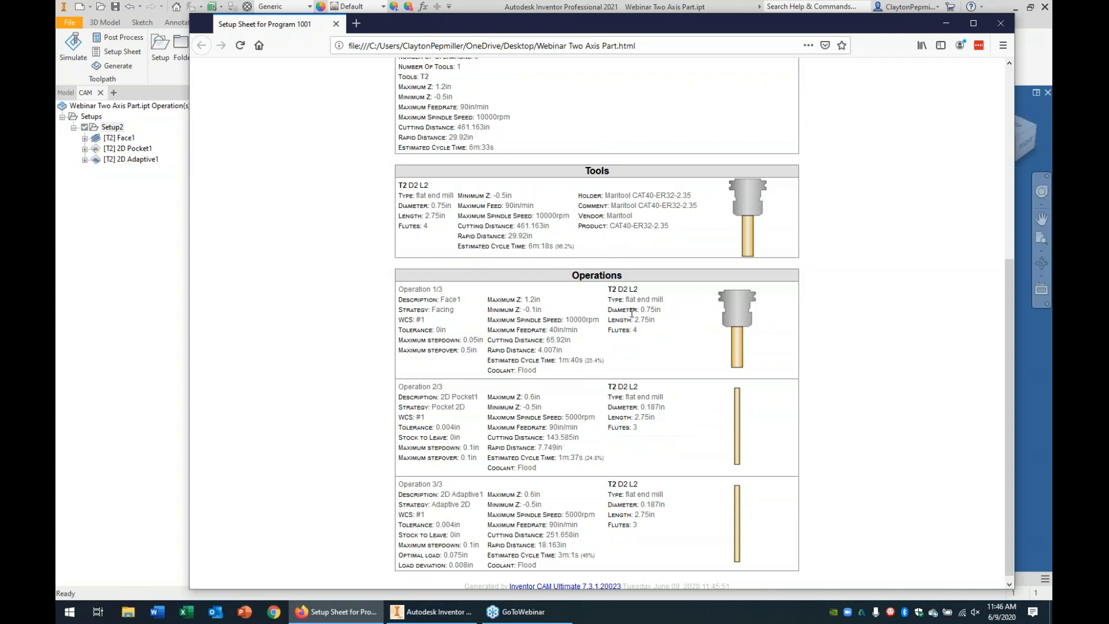
{"action": "scroll", "coordinate": [632, 312], "scroll_direction": "down", "scroll_amount": 1}
{"action": "scroll", "coordinate": [656, 354], "scroll_direction": "down", "scroll_amount": 1}
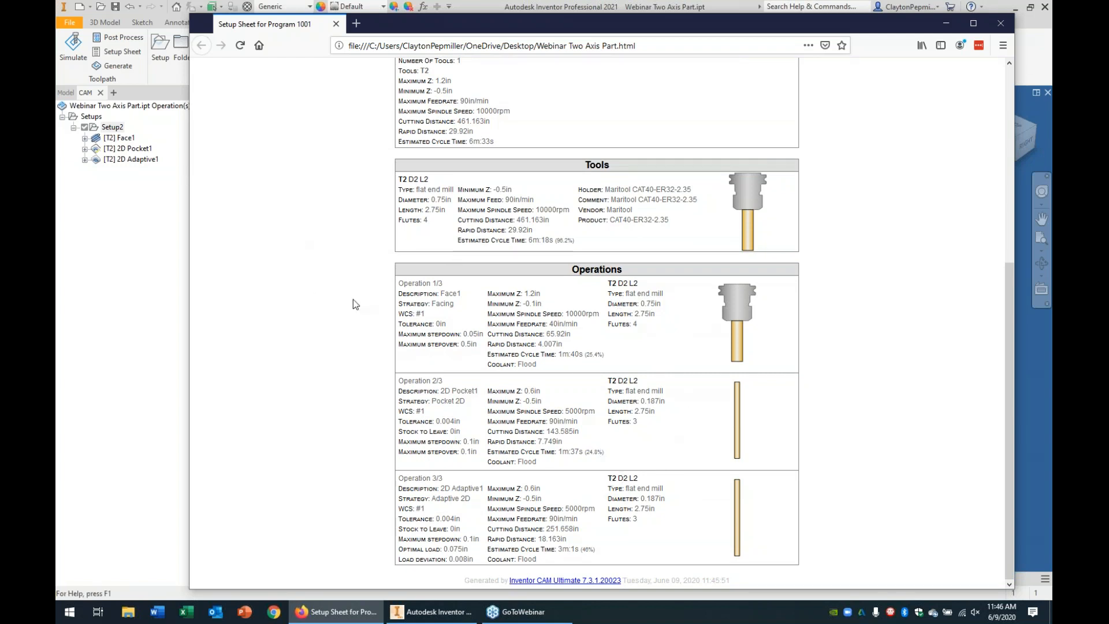
Return to the start of the setup sheet and close it
{"action": "scroll", "coordinate": [553, 313], "scroll_direction": "up", "scroll_amount": 5}
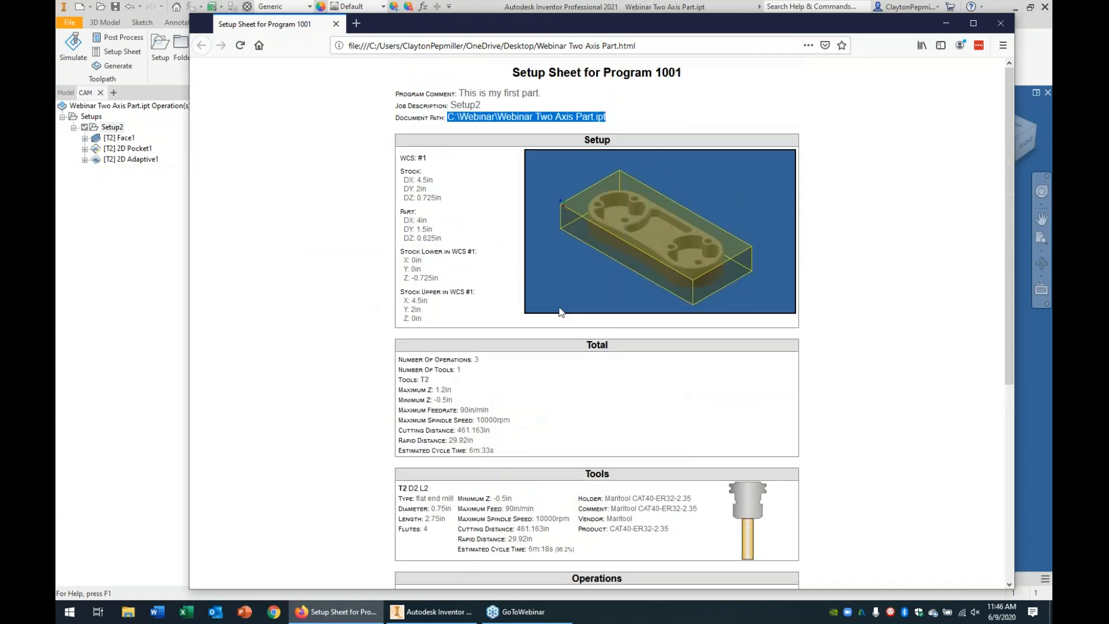
{"action": "left_click", "coordinate": [1001, 24]}
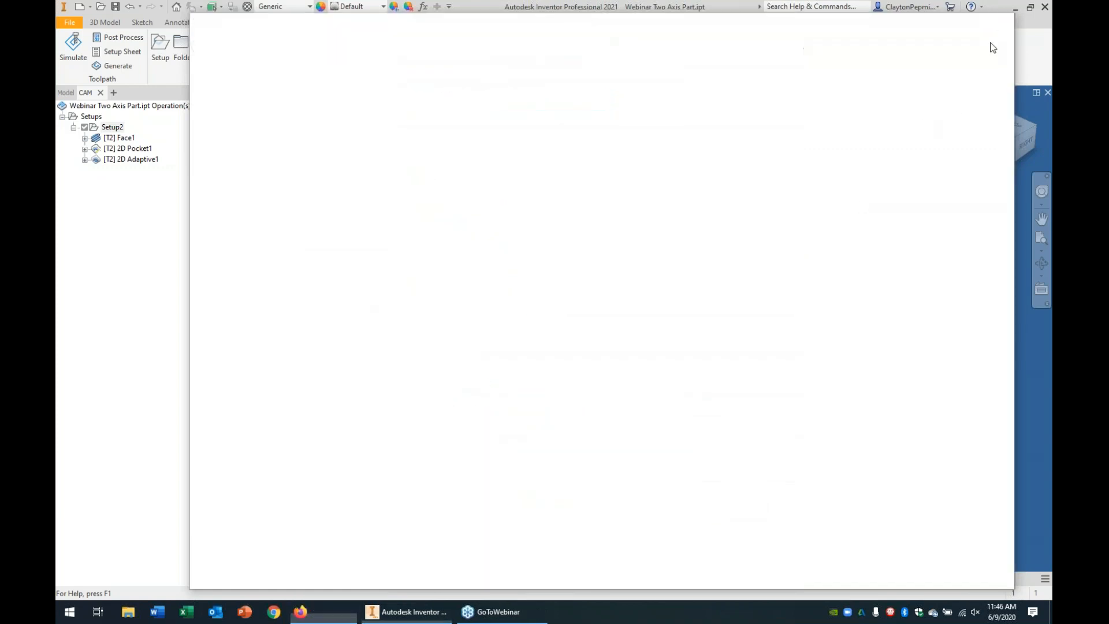
Renumber Face1's 3/4" flat mill as tool 1, override the operation's feeds and speeds with the tool's, and apply the edited operation
{"action": "right_click", "coordinate": [120, 141]}
{"action": "left_click", "coordinate": [139, 149]}
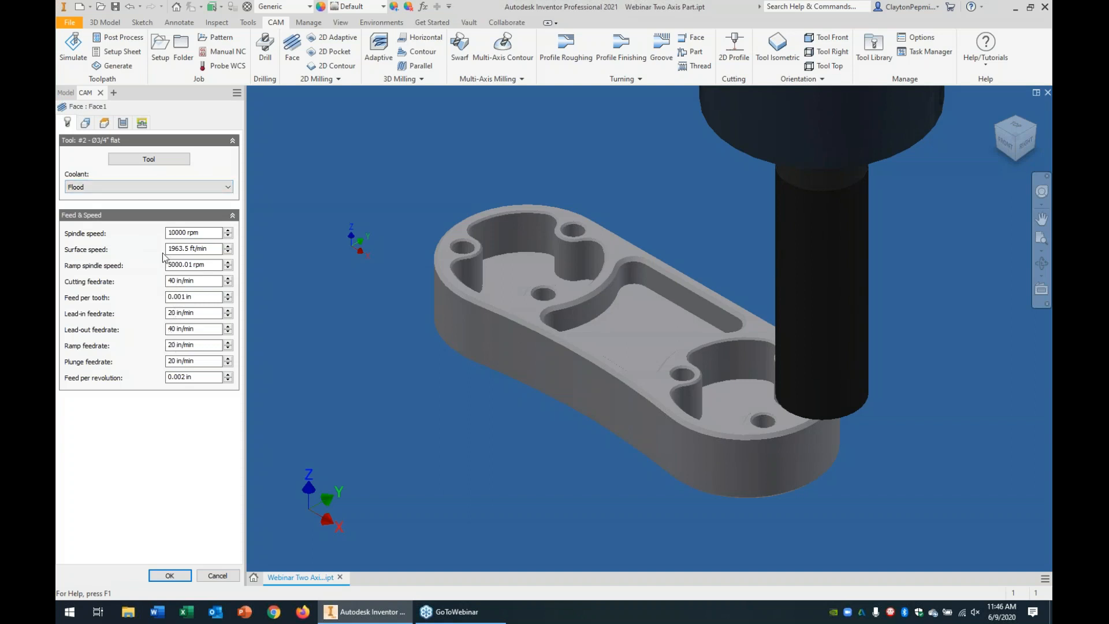
{"action": "left_click", "coordinate": [149, 159]}
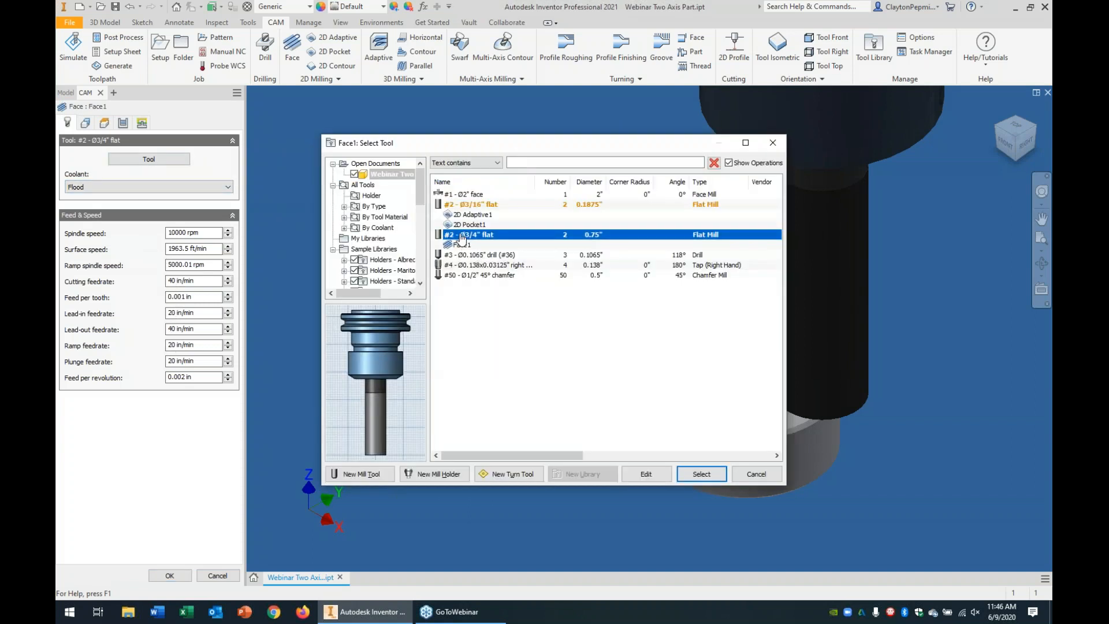
{"action": "left_click", "coordinate": [646, 474]}
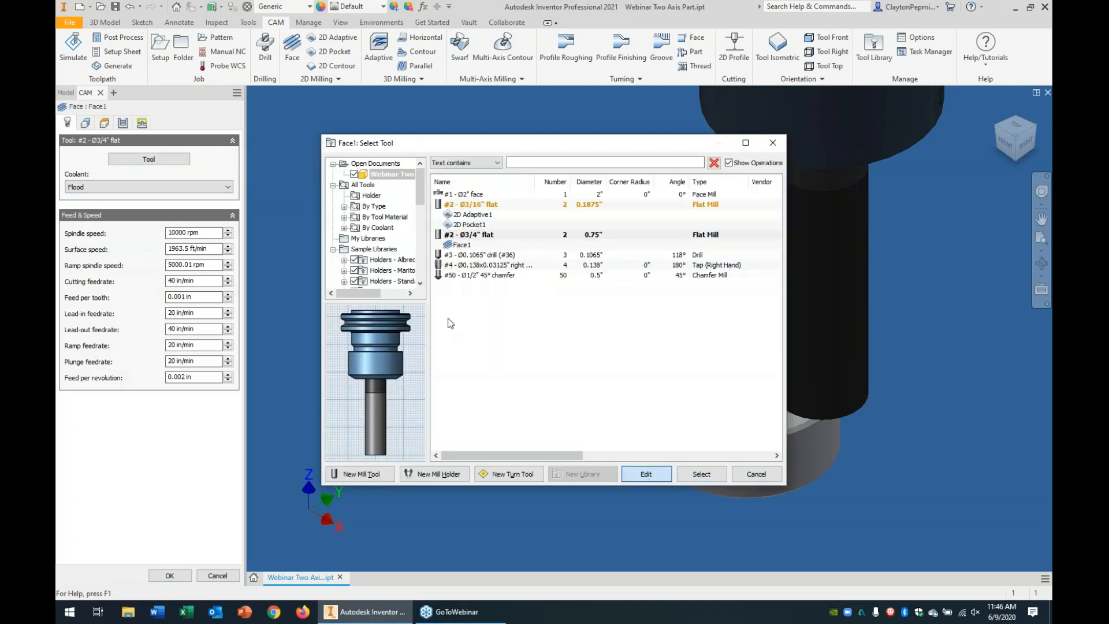
{"action": "left_click", "coordinate": [418, 252]}
{"action": "left_click", "coordinate": [418, 256]}
{"action": "left_click", "coordinate": [672, 425]}
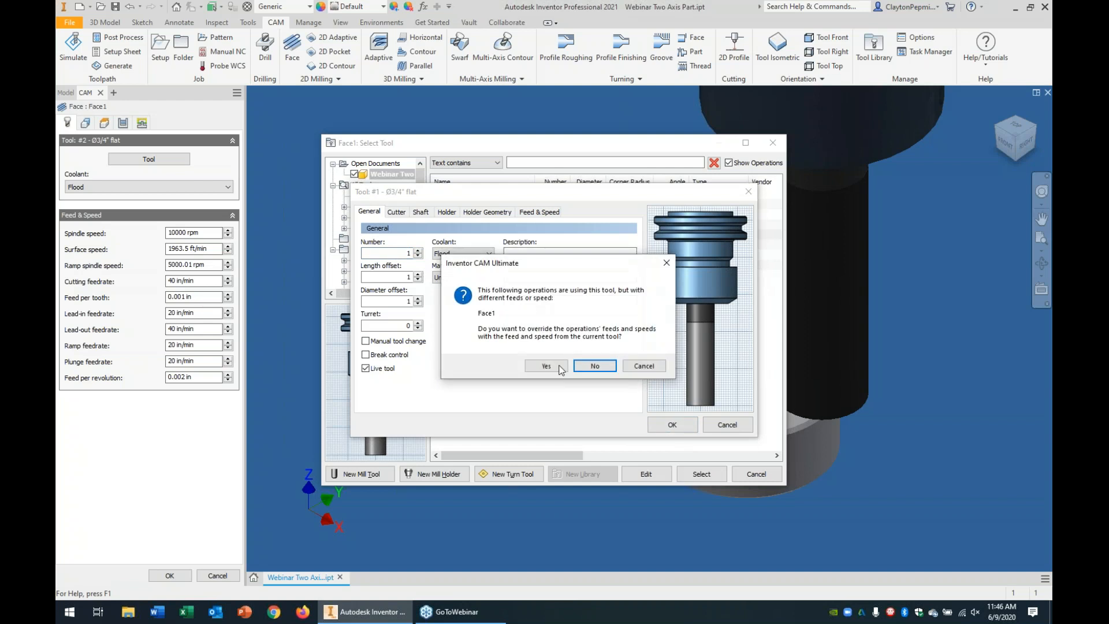
{"action": "left_click", "coordinate": [558, 368]}
{"action": "left_click", "coordinate": [650, 364]}
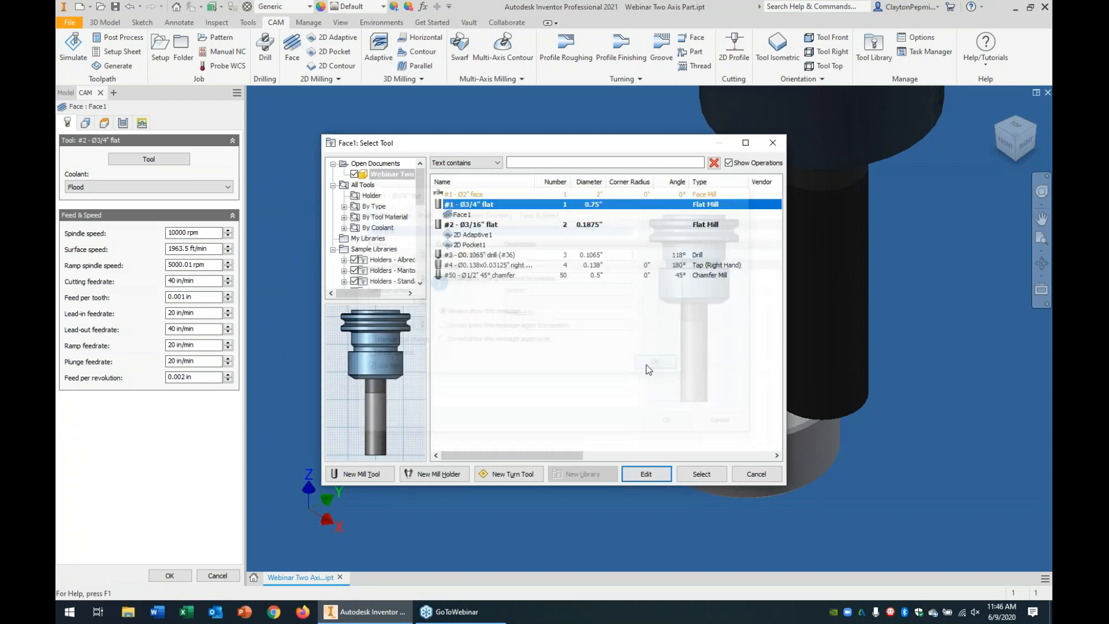
{"action": "left_click", "coordinate": [702, 474]}
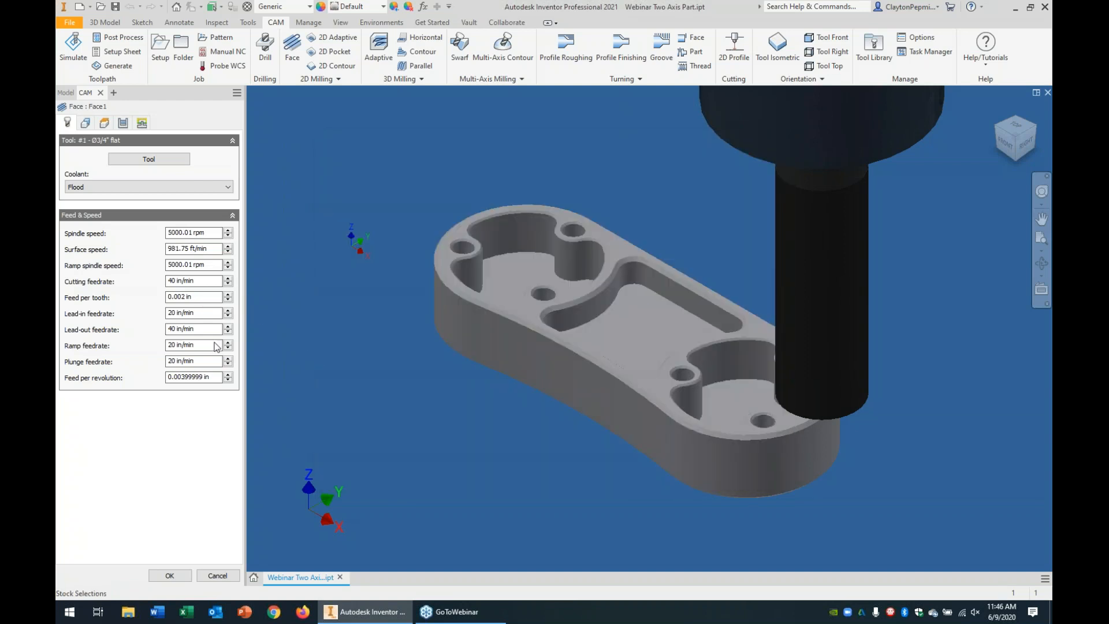
{"action": "left_click", "coordinate": [169, 575]}
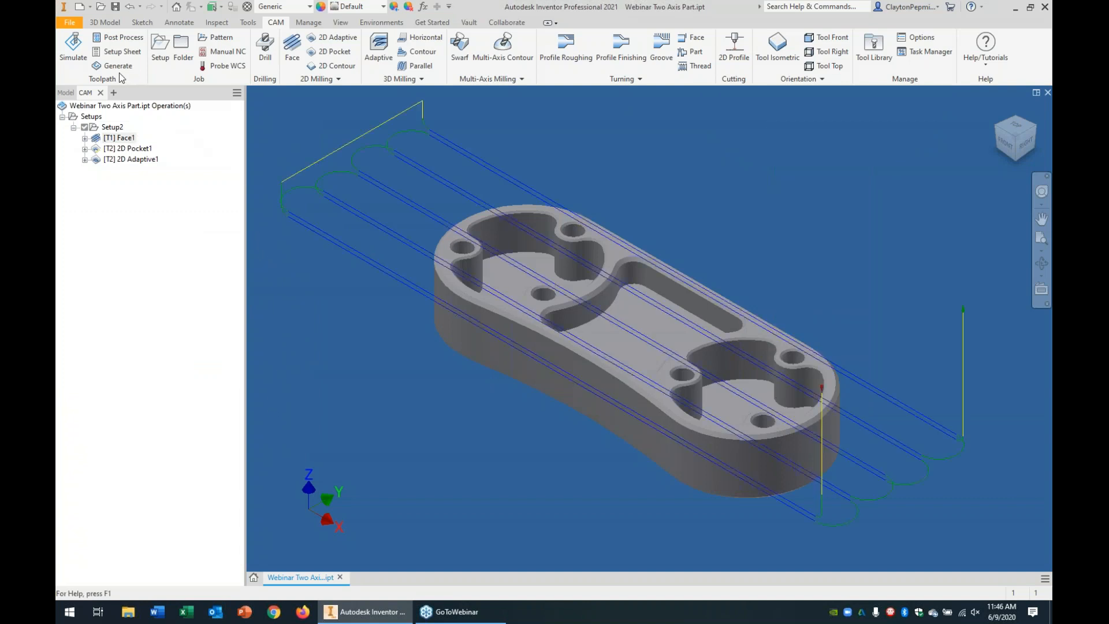
Post process the Face1 operation with the FANUC / fanuc configuration, saving it over the existing 1001.nc file
{"action": "left_click", "coordinate": [120, 37]}
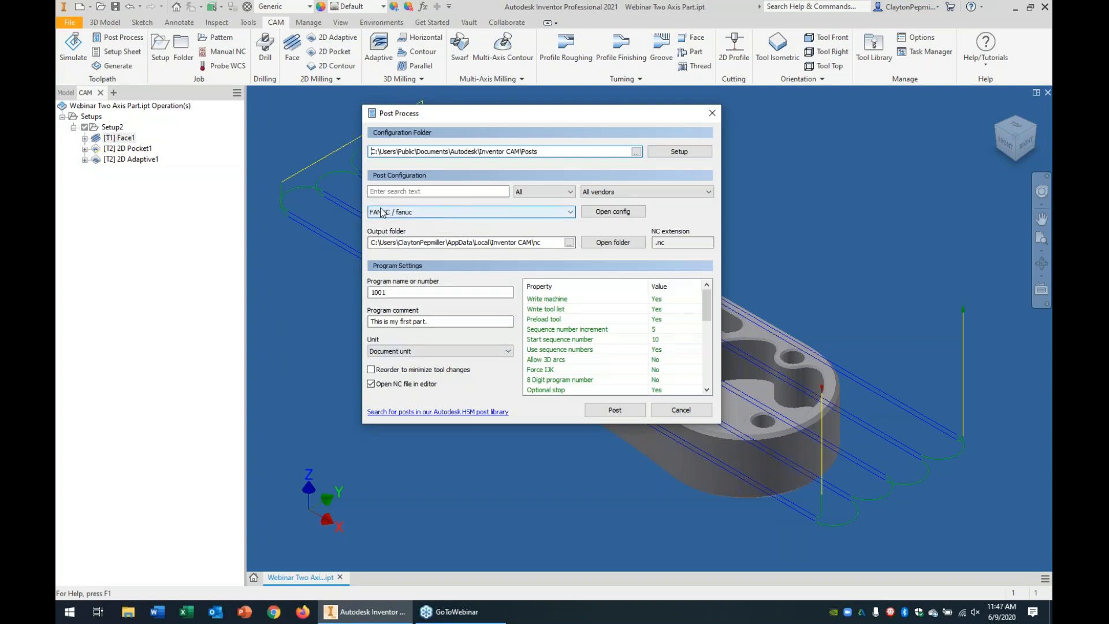
{"action": "left_click", "coordinate": [594, 406]}
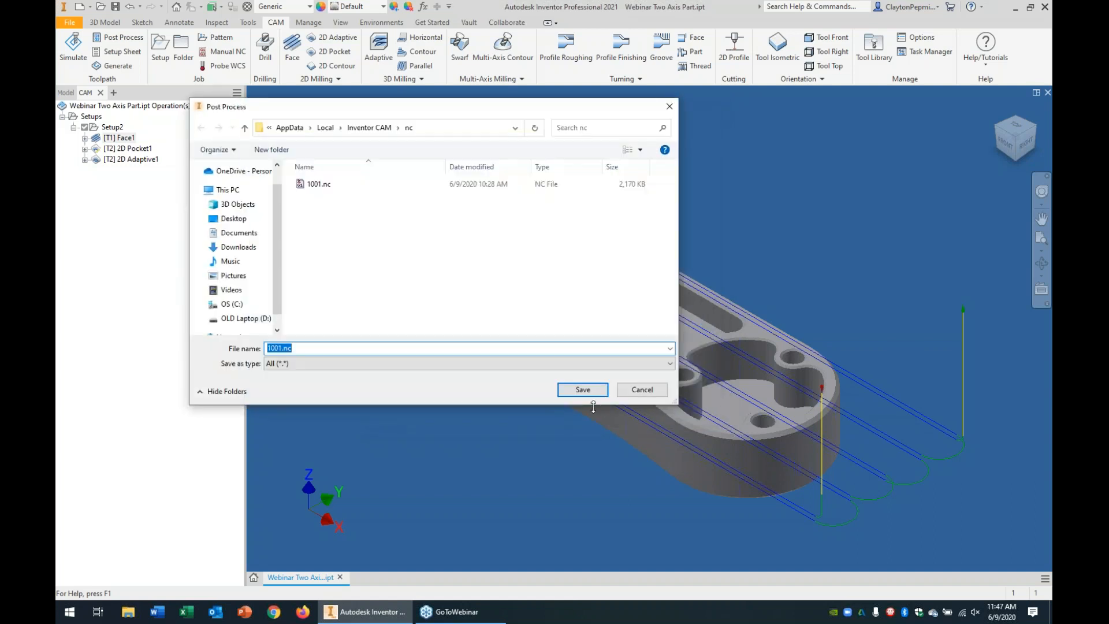
{"action": "left_click", "coordinate": [582, 390]}
{"action": "left_click", "coordinate": [583, 306]}
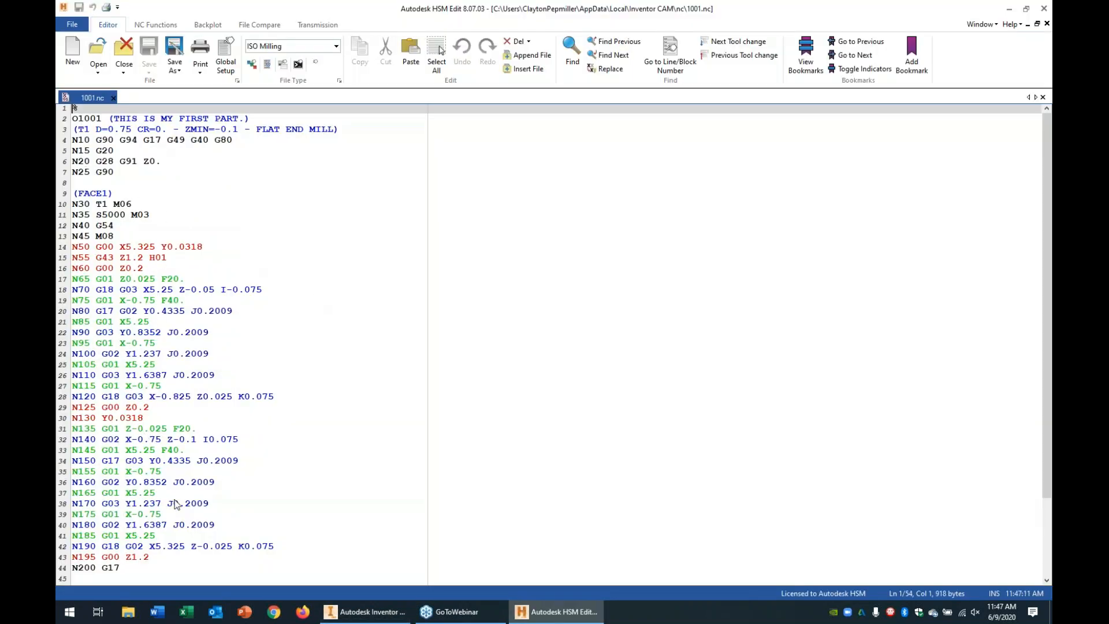
Review the posted G-code of 1001.nc from start to end, and close the NC editor
{"action": "scroll", "coordinate": [197, 324], "scroll_direction": "down", "scroll_amount": 3}
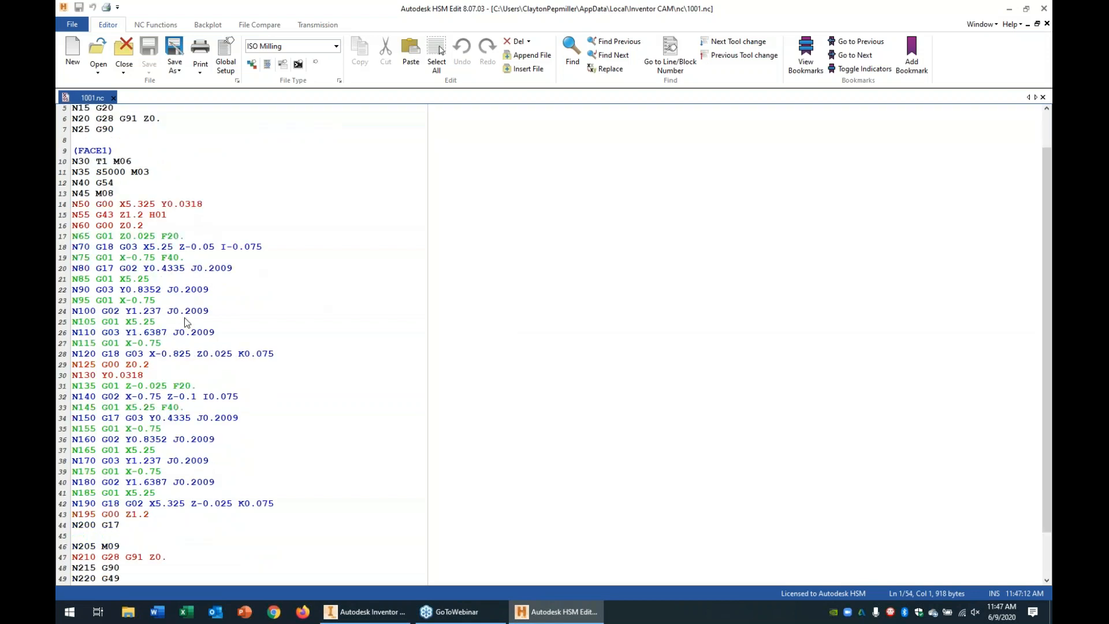
{"action": "scroll", "coordinate": [234, 418], "scroll_direction": "up", "scroll_amount": 3}
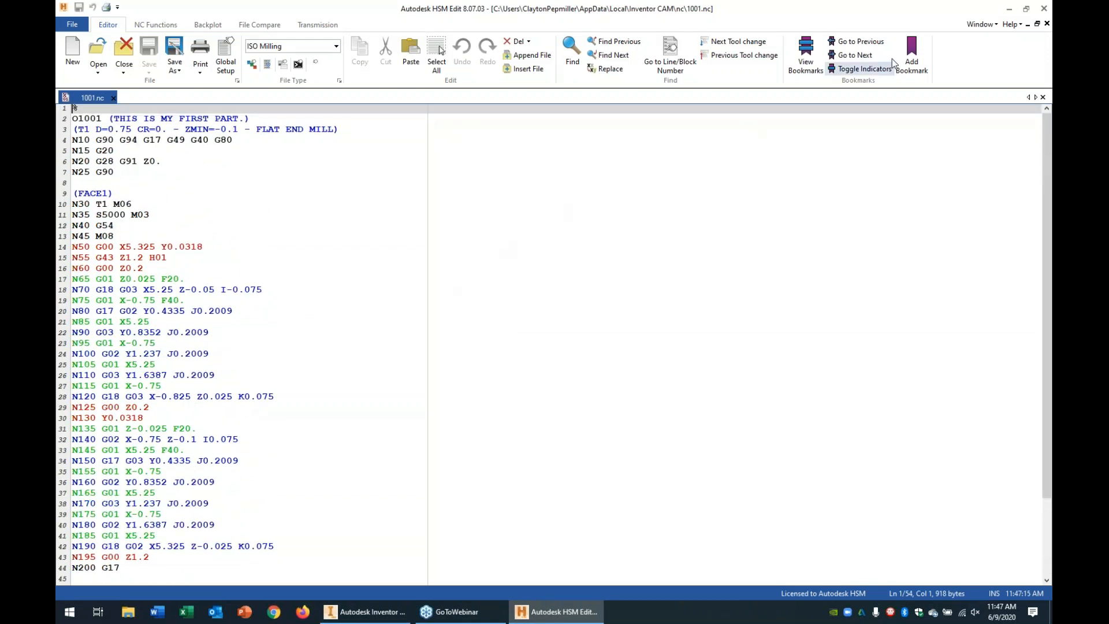
{"action": "left_click", "coordinate": [1044, 9]}
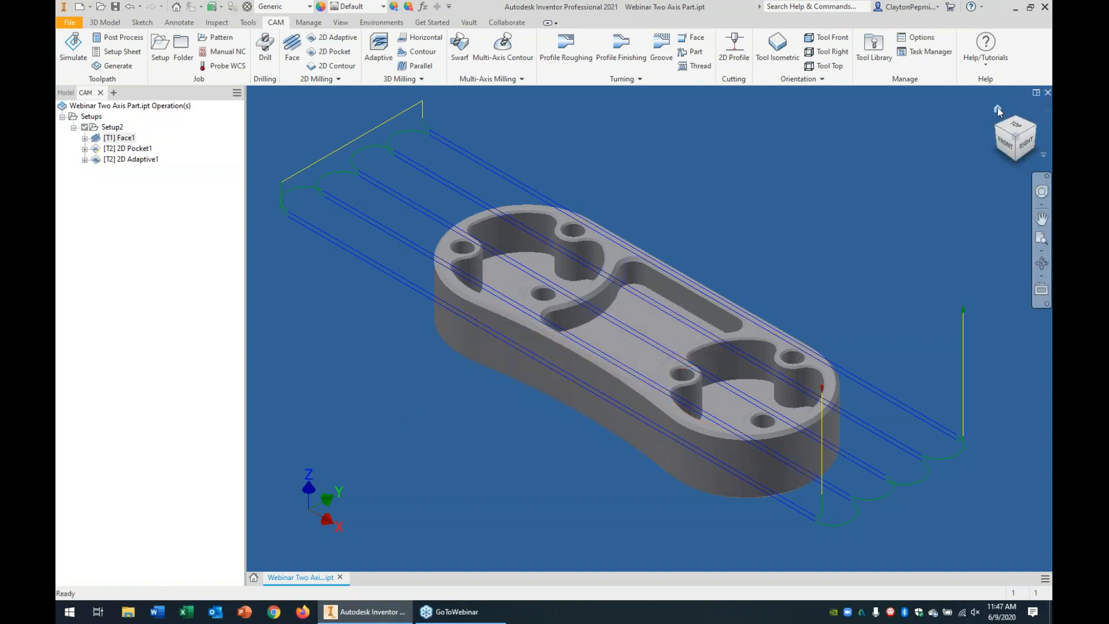
Close Webinar Two Axis Part without saving the changes, and open the recent Webinar Three Axis Part
{"action": "left_click", "coordinate": [1049, 93]}
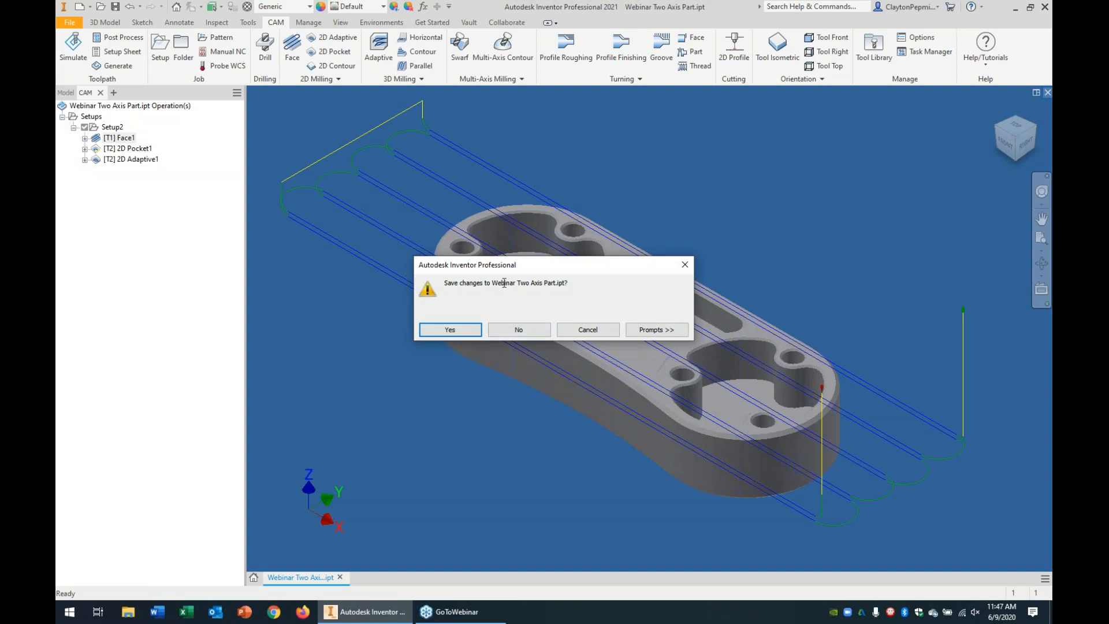
{"action": "left_click", "coordinate": [518, 328]}
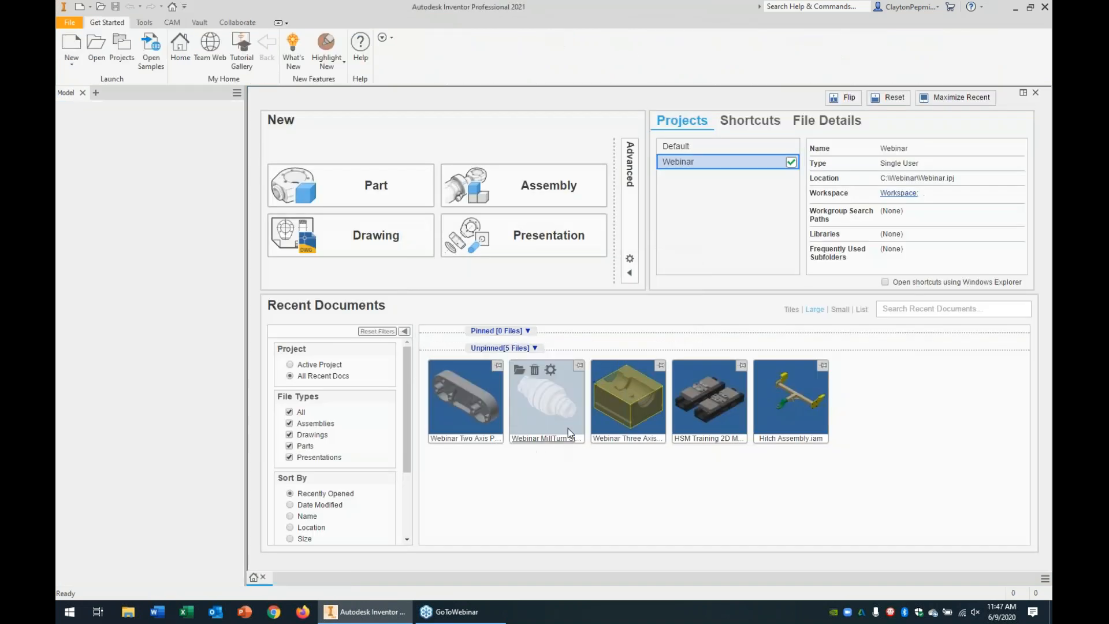
{"action": "left_click", "coordinate": [646, 420]}
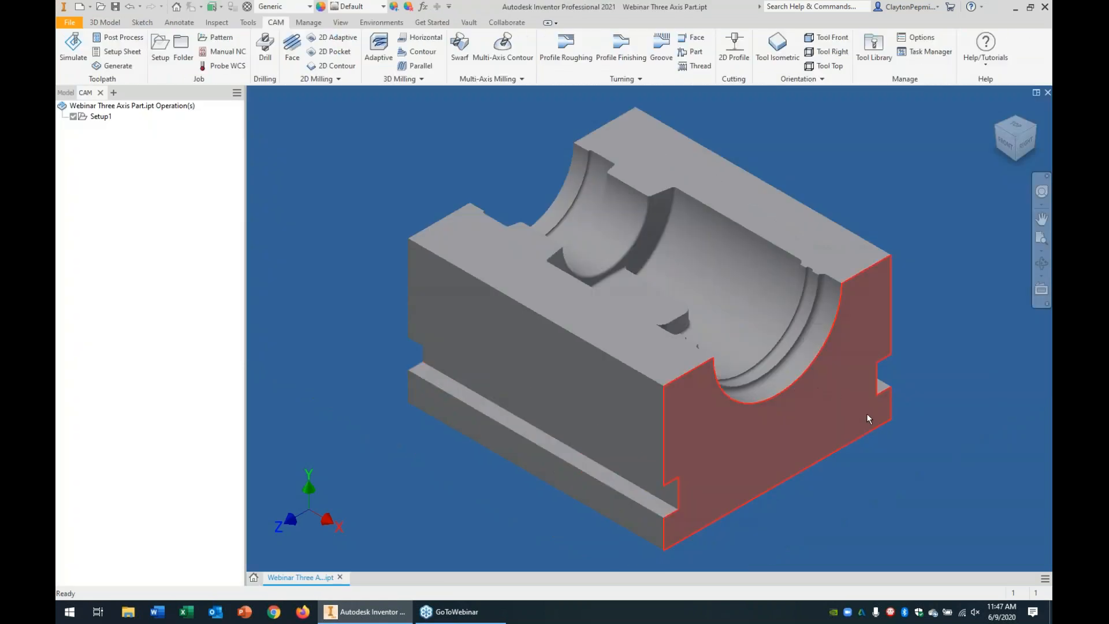
Add a Face operation to Setup1 from the Webinar Face template and generate its toolpath
{"action": "key", "text": "F4"}
{"action": "left_click_drag", "start_coordinate": [646, 362], "coordinate": [553, 333]}
{"action": "left_click_drag", "start_coordinate": [576, 394], "coordinate": [565, 336]}
{"action": "middle_click_drag", "start_coordinate": [565, 336], "coordinate": [565, 316], "text": "shift"}
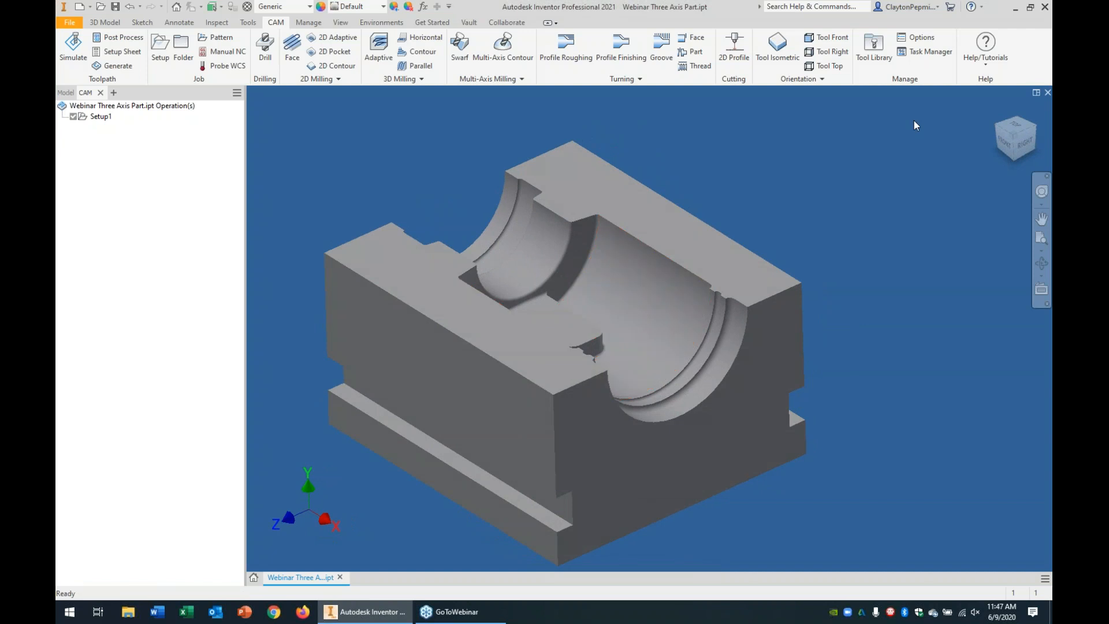
{"action": "left_click", "coordinate": [1015, 138]}
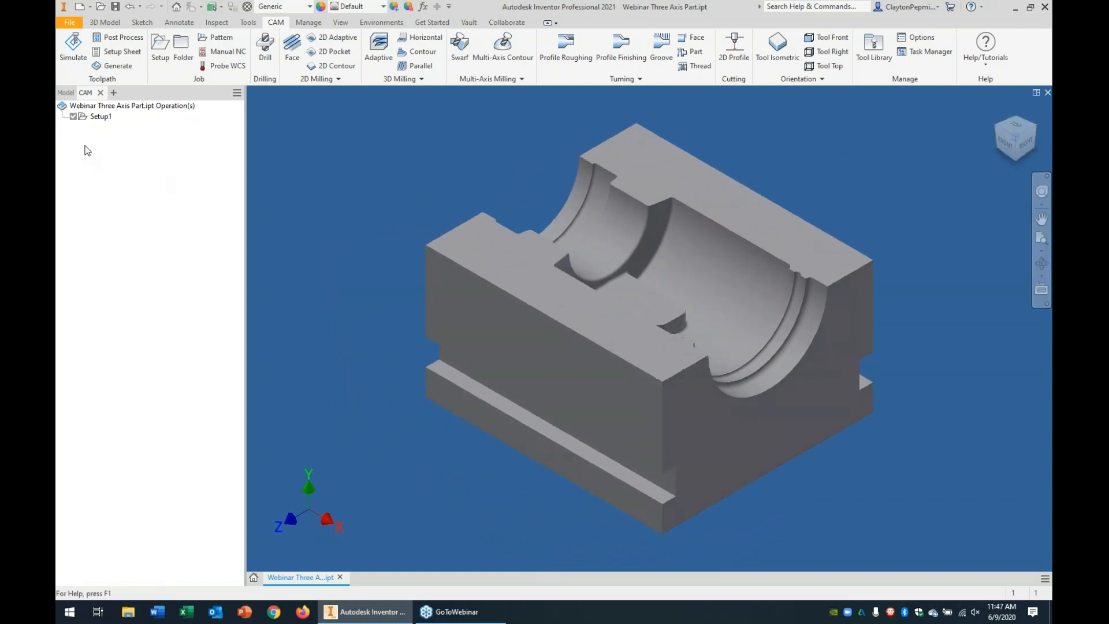
{"action": "left_click", "coordinate": [99, 118]}
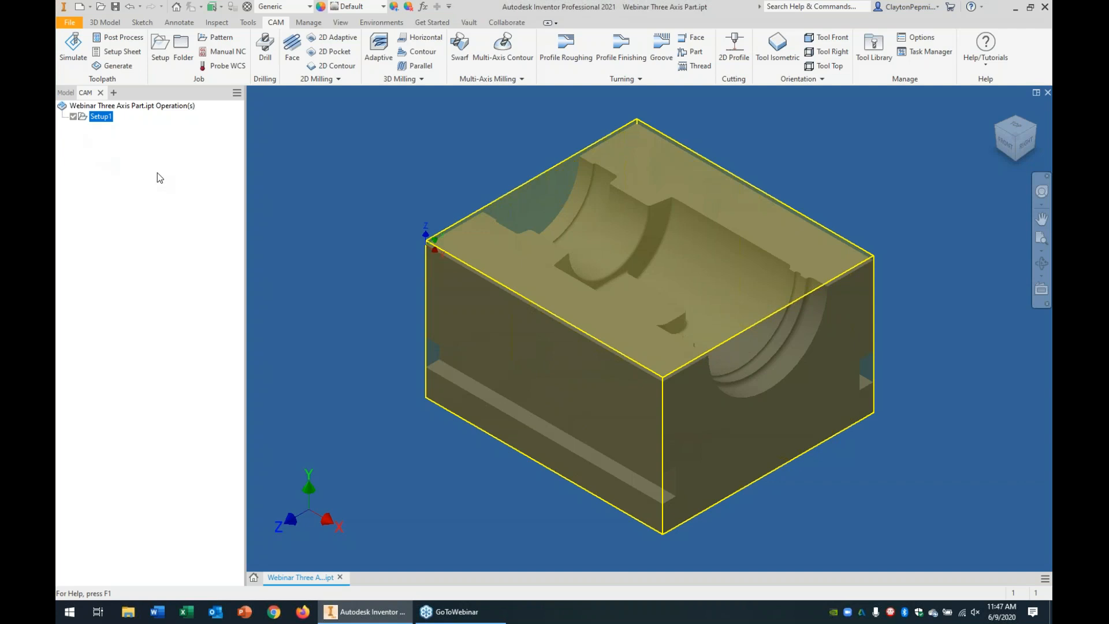
{"action": "right_click", "coordinate": [145, 182]}
{"action": "mouse_move", "coordinate": [185, 206]}
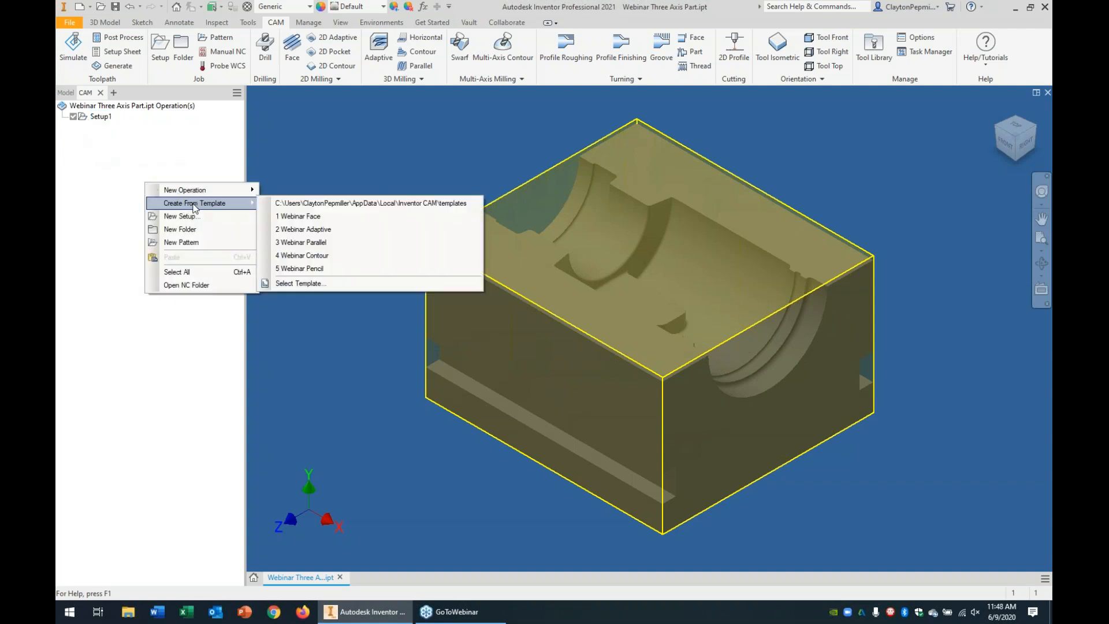
{"action": "left_click", "coordinate": [307, 216]}
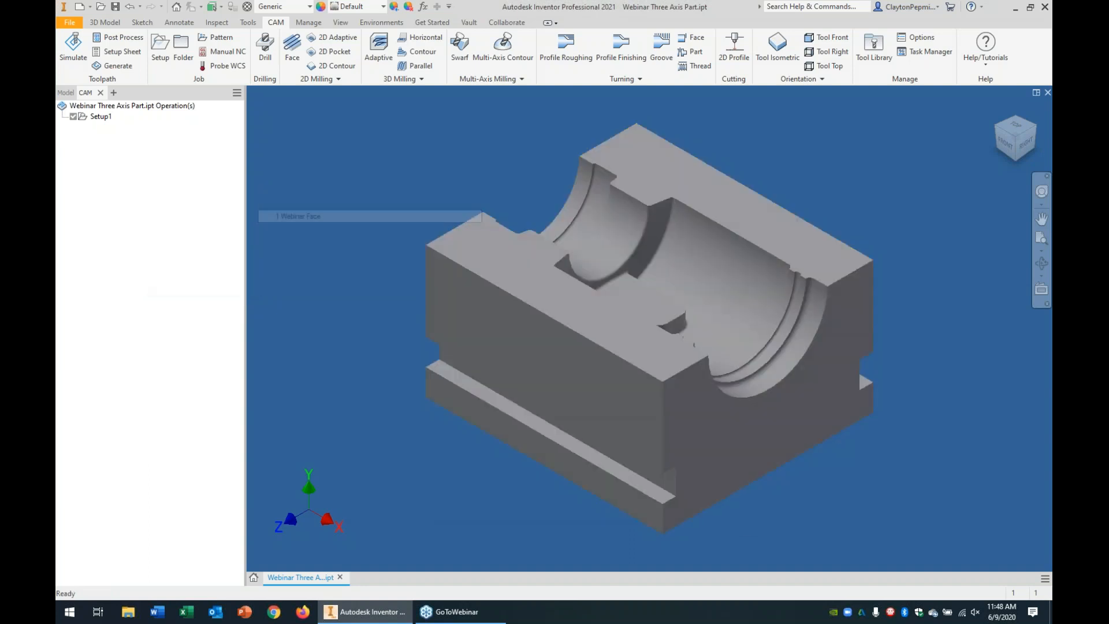
{"action": "right_click", "coordinate": [113, 126]}
{"action": "left_click", "coordinate": [153, 160]}
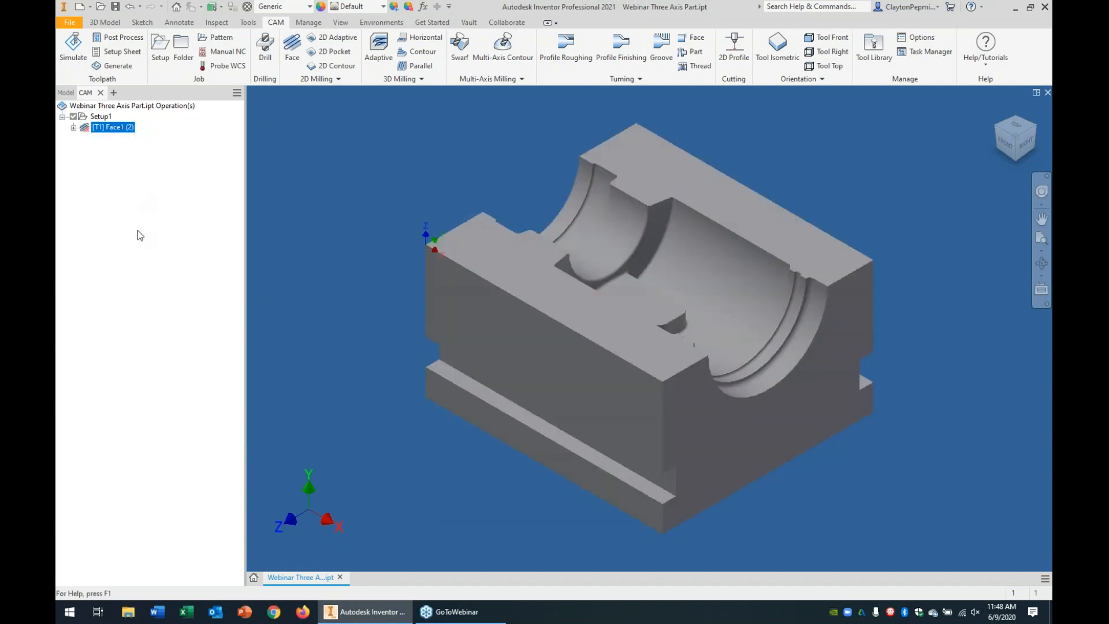
Add an Adaptive operation to Setup1 from the Webinar Adaptive template and generate its toolpath
{"action": "middle_click_drag", "start_coordinate": [339, 336], "coordinate": [355, 386]}
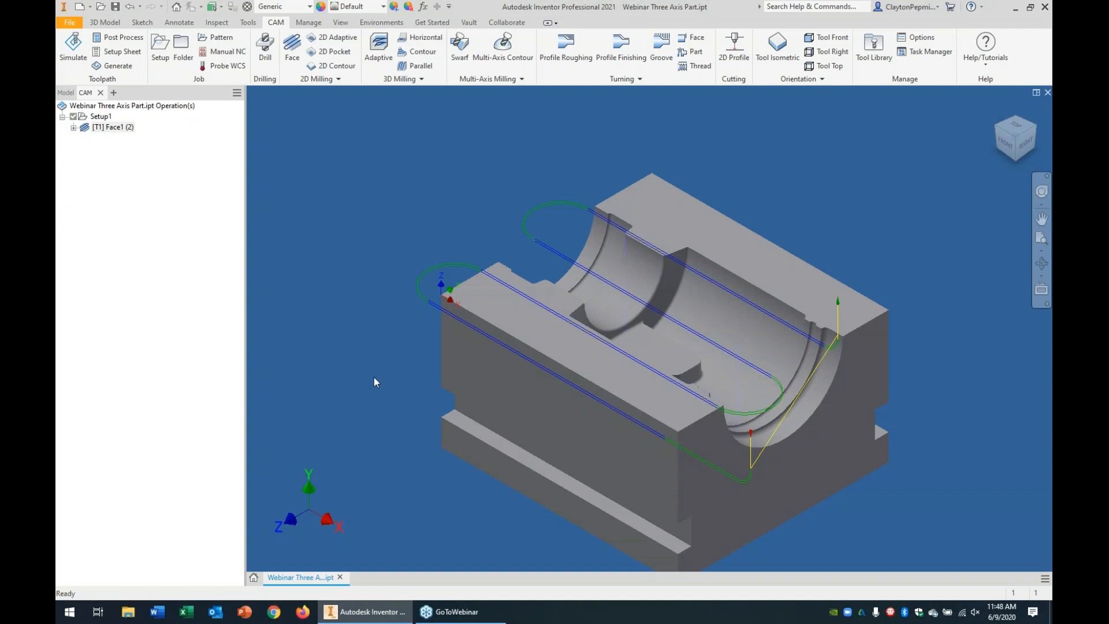
{"action": "right_click", "coordinate": [129, 167]}
{"action": "mouse_move", "coordinate": [173, 185]}
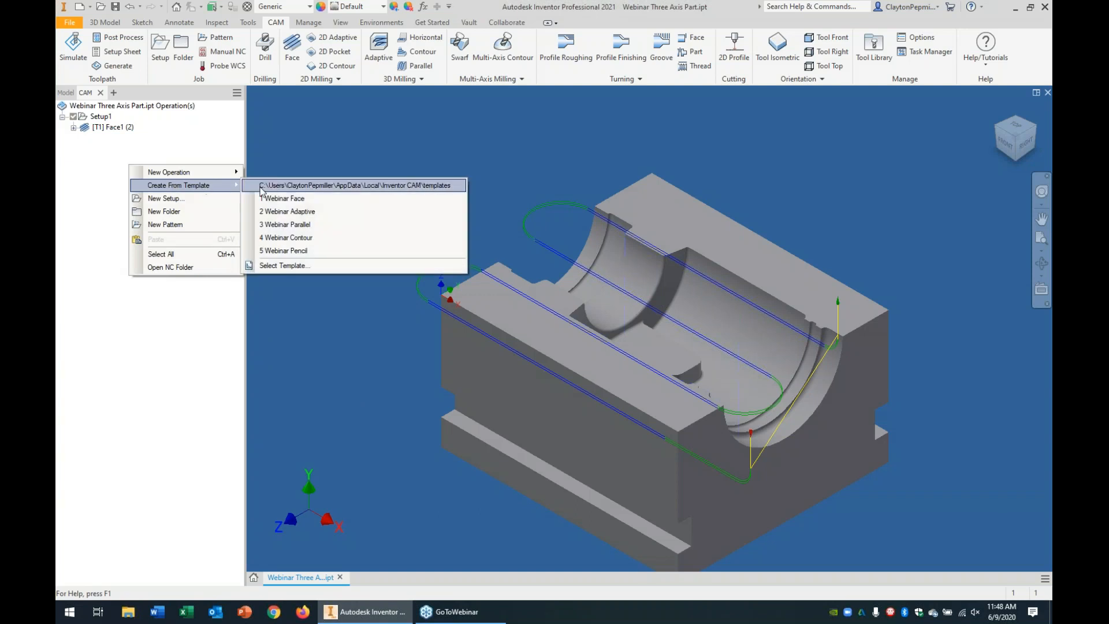
{"action": "left_click", "coordinate": [287, 212]}
{"action": "right_click", "coordinate": [122, 138]}
{"action": "left_click", "coordinate": [162, 173]}
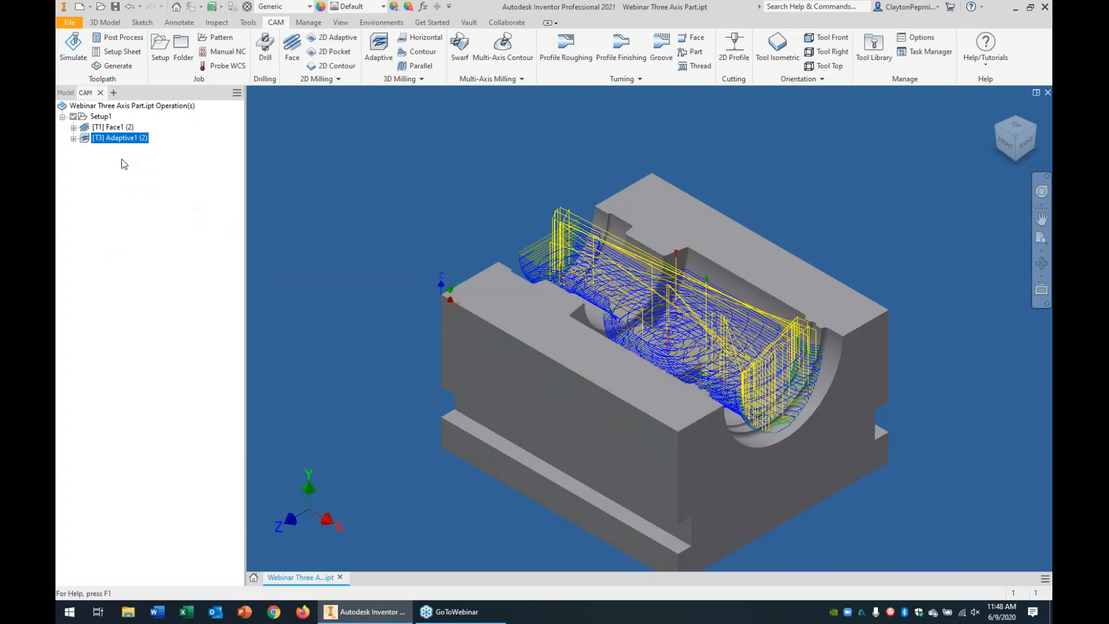
Add a Parallel operation from the Webinar Parallel template, with the two flat top faces beside the bore as avoid surfaces
{"action": "right_click", "coordinate": [122, 161]}
{"action": "mouse_move", "coordinate": [168, 181]}
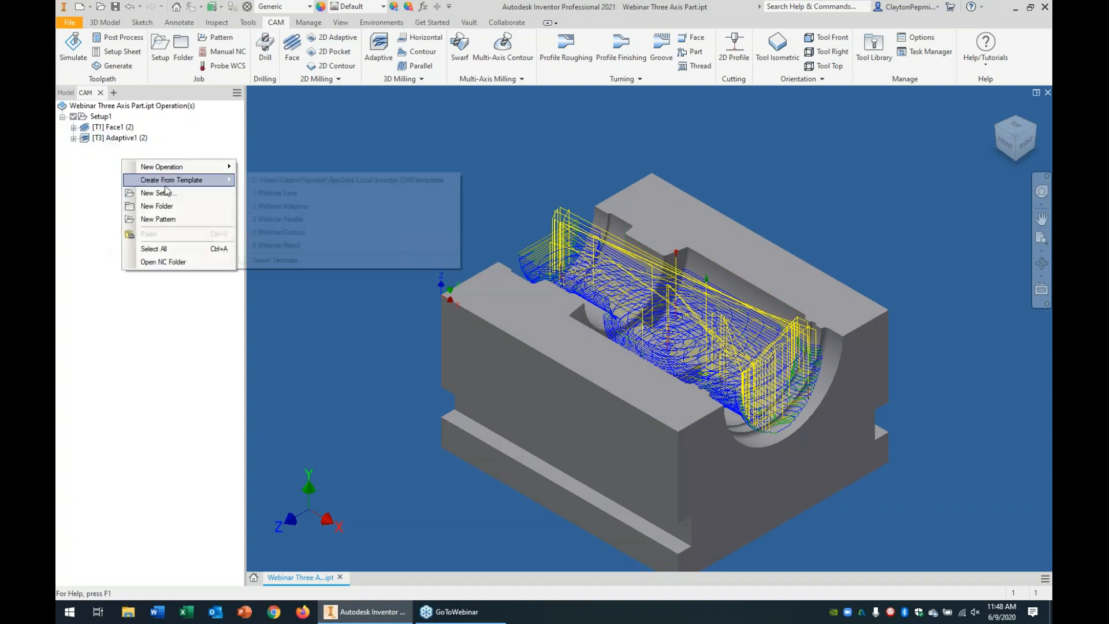
{"action": "left_click", "coordinate": [301, 220]}
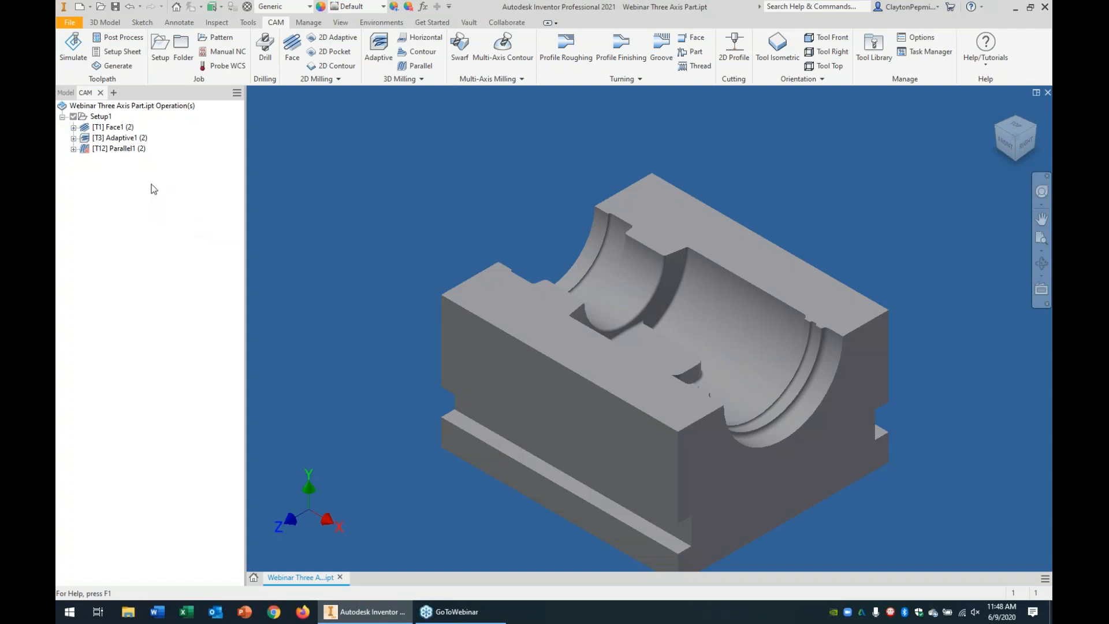
{"action": "right_click", "coordinate": [135, 152]}
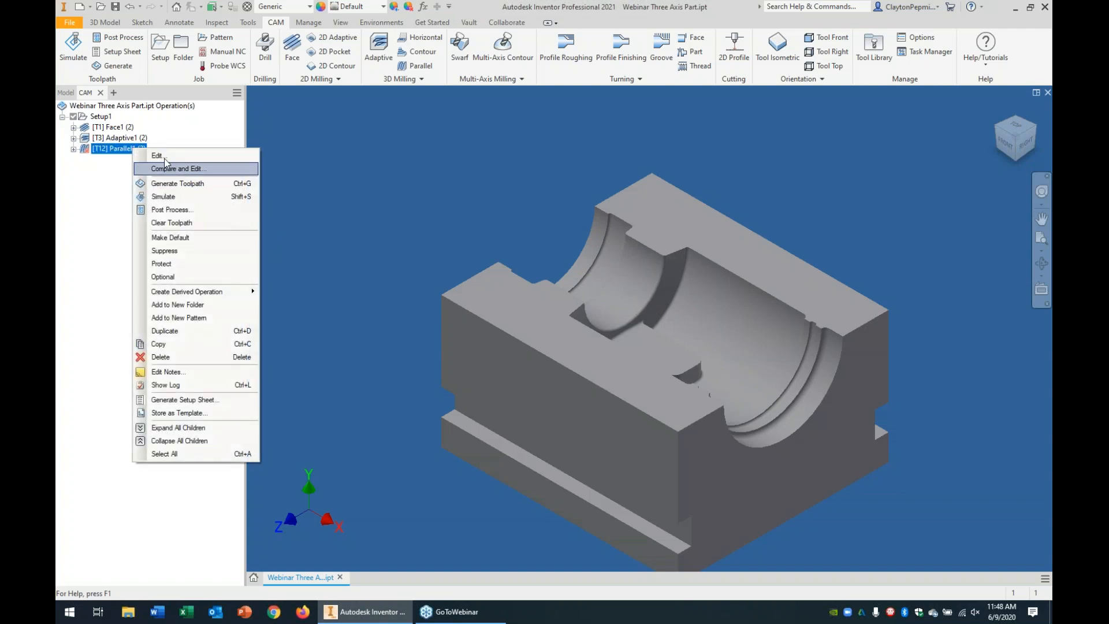
{"action": "left_click", "coordinate": [157, 156]}
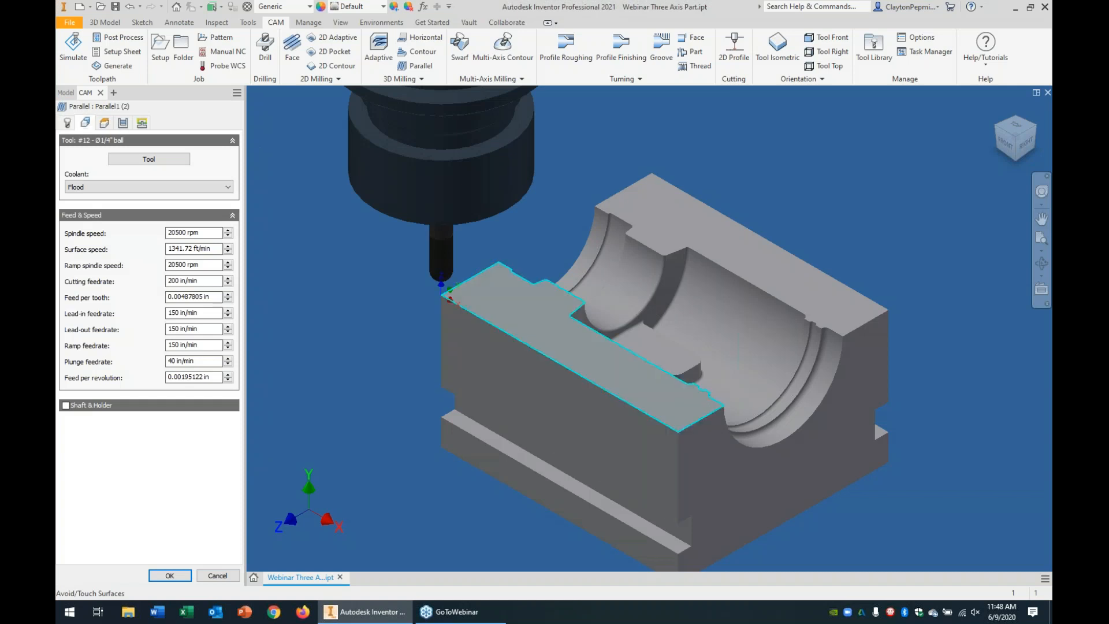
{"action": "left_click", "coordinate": [692, 210]}
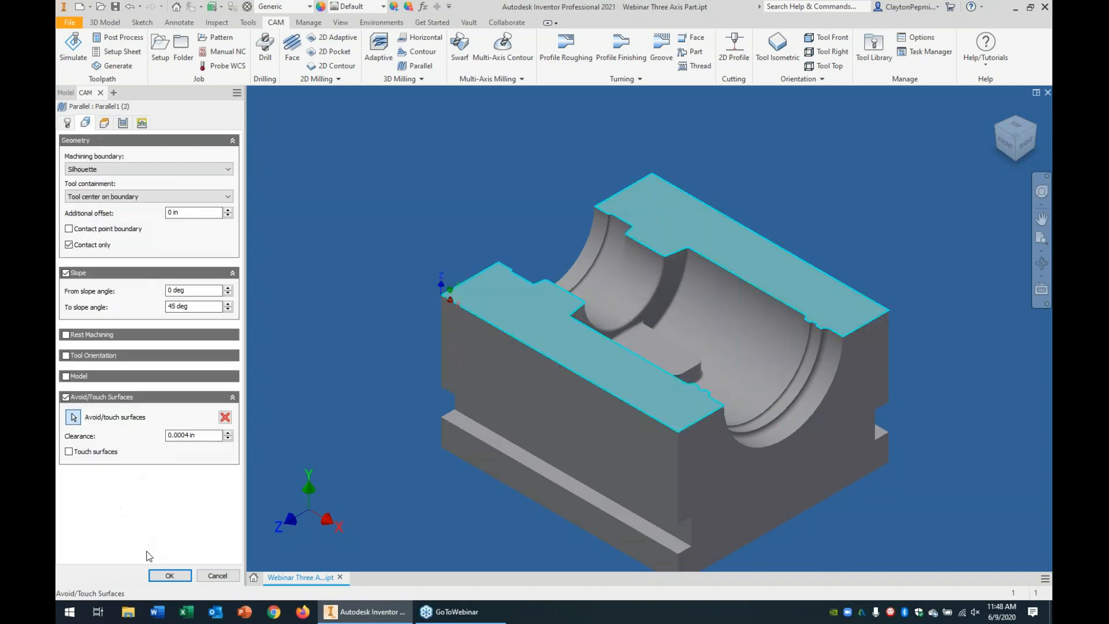
{"action": "left_click", "coordinate": [166, 576]}
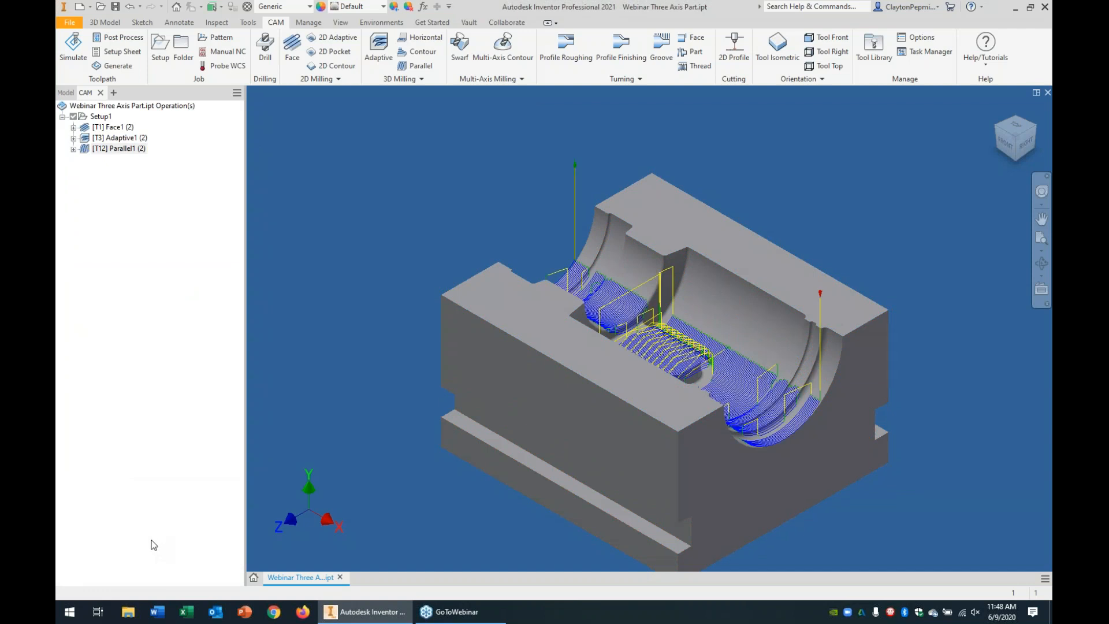
Review the Parallel operation's geometry and slope angle settings, and examine its toolpath from the part's right side
{"action": "right_click", "coordinate": [128, 150]}
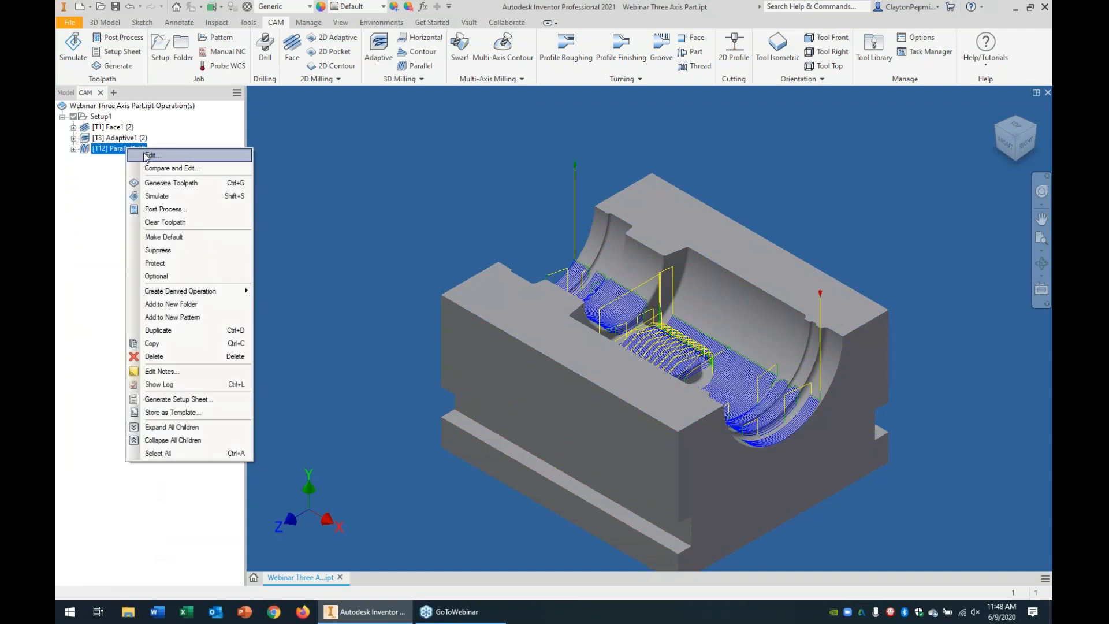
{"action": "left_click", "coordinate": [150, 159]}
{"action": "left_click", "coordinate": [85, 123]}
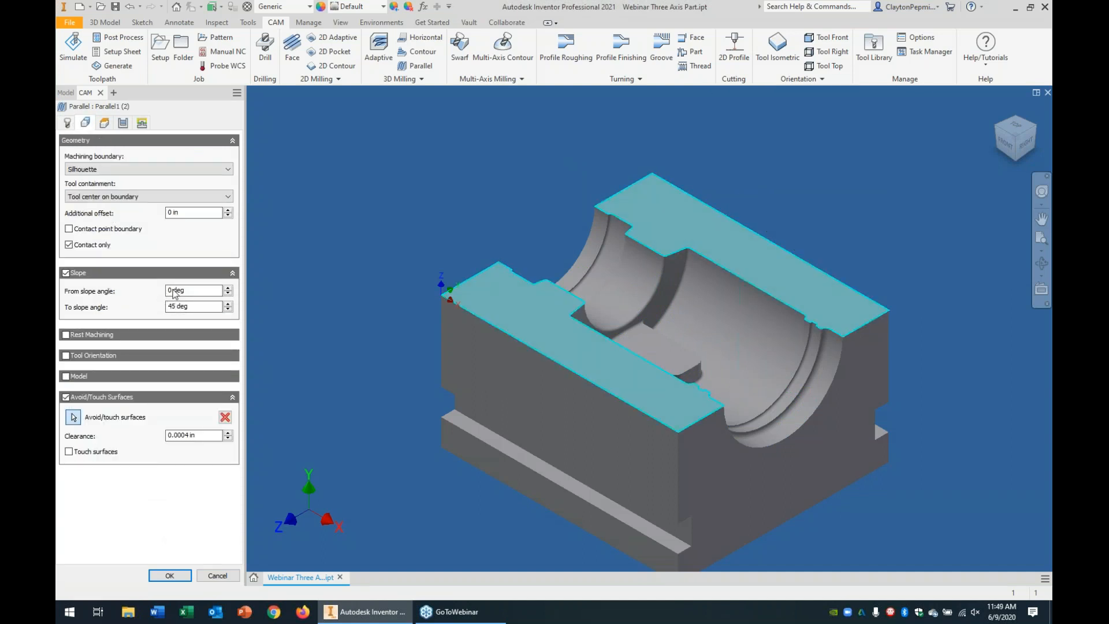
{"action": "left_click", "coordinate": [170, 577]}
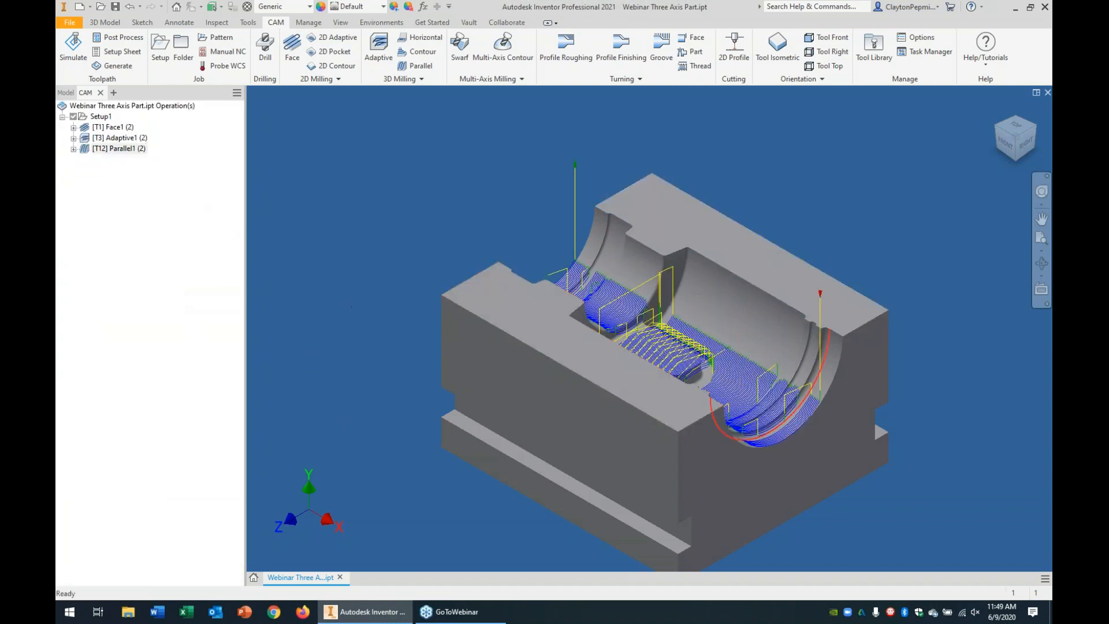
{"action": "left_click", "coordinate": [1026, 152]}
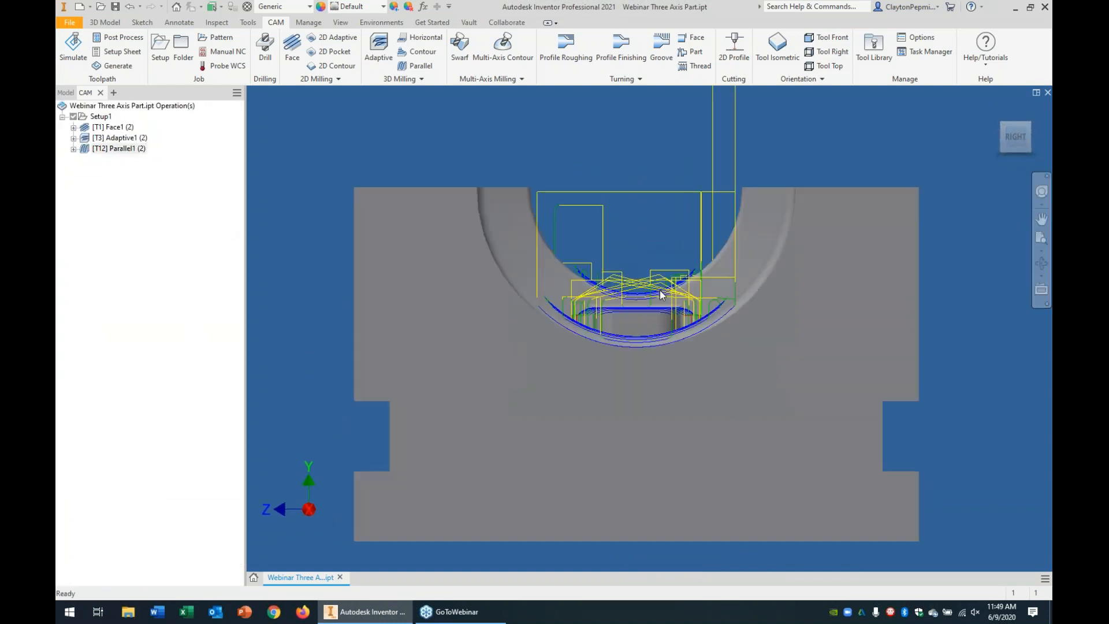
{"action": "scroll", "coordinate": [660, 290], "scroll_direction": "up", "scroll_amount": 5}
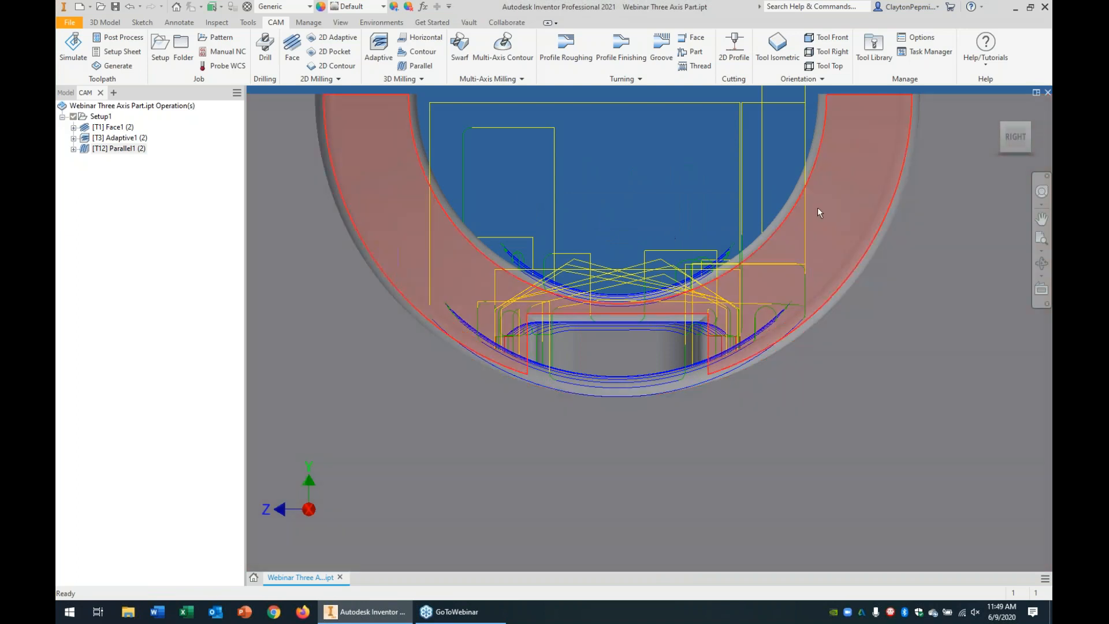
{"action": "left_click", "coordinate": [1001, 134]}
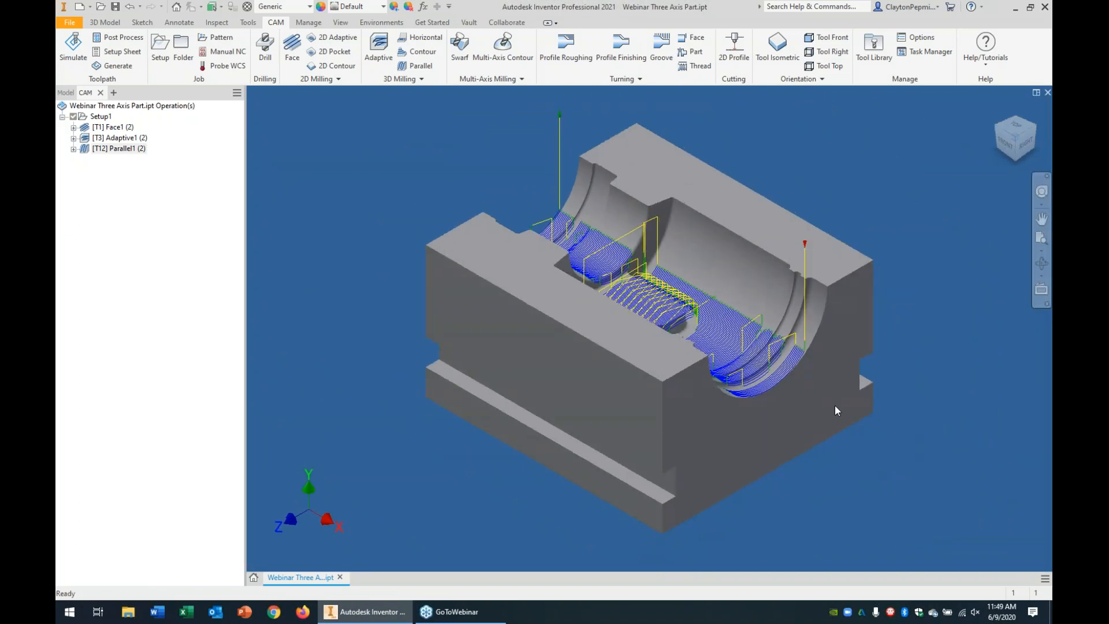
Add a Contour operation to Setup1 from the Webinar Contour template and generate its toolpath
{"action": "right_click", "coordinate": [167, 201]}
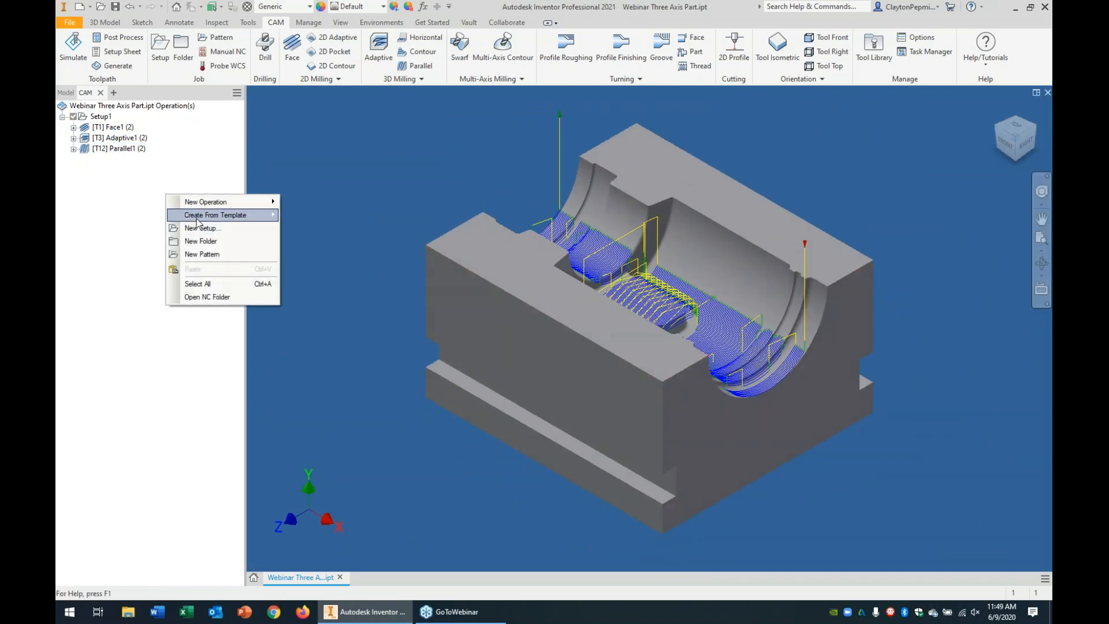
{"action": "mouse_move", "coordinate": [198, 218]}
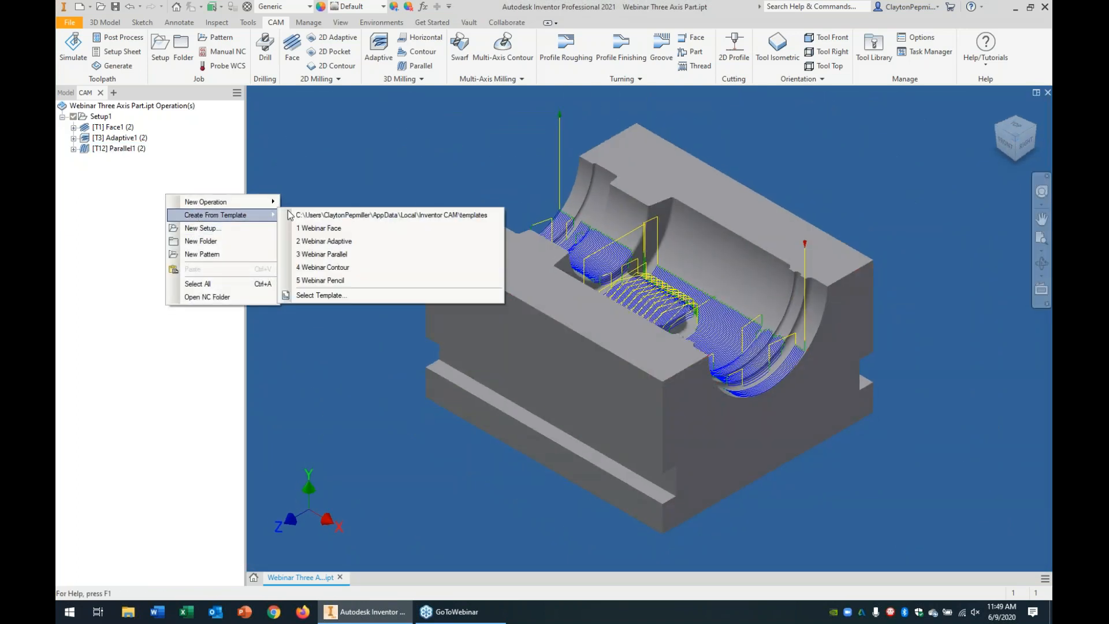
{"action": "left_click", "coordinate": [322, 267]}
{"action": "right_click", "coordinate": [115, 162]}
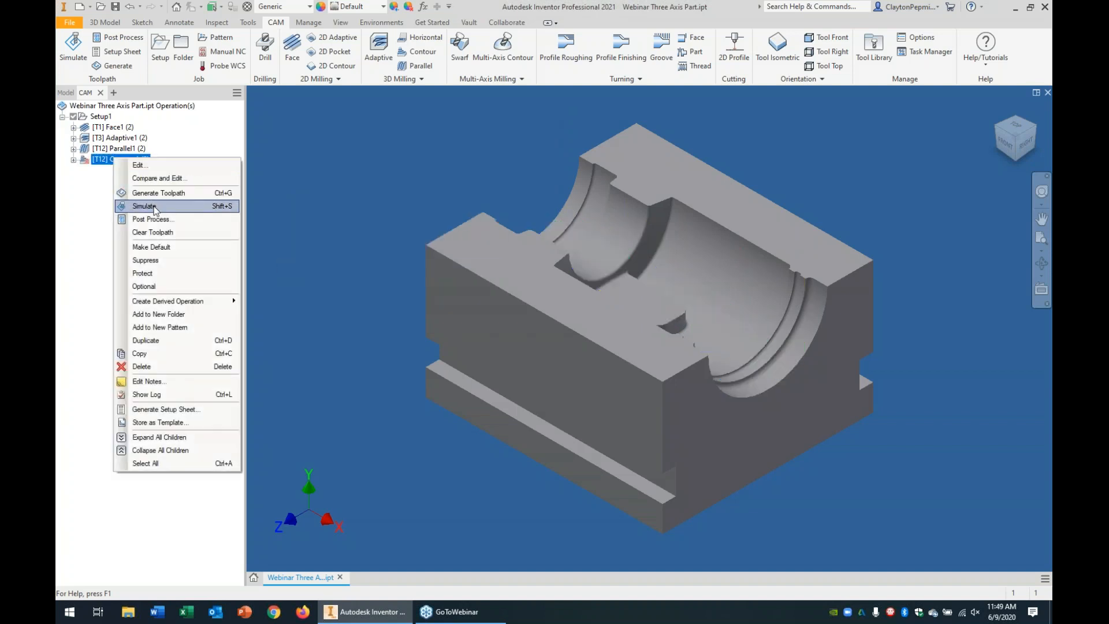
{"action": "left_click", "coordinate": [153, 191]}
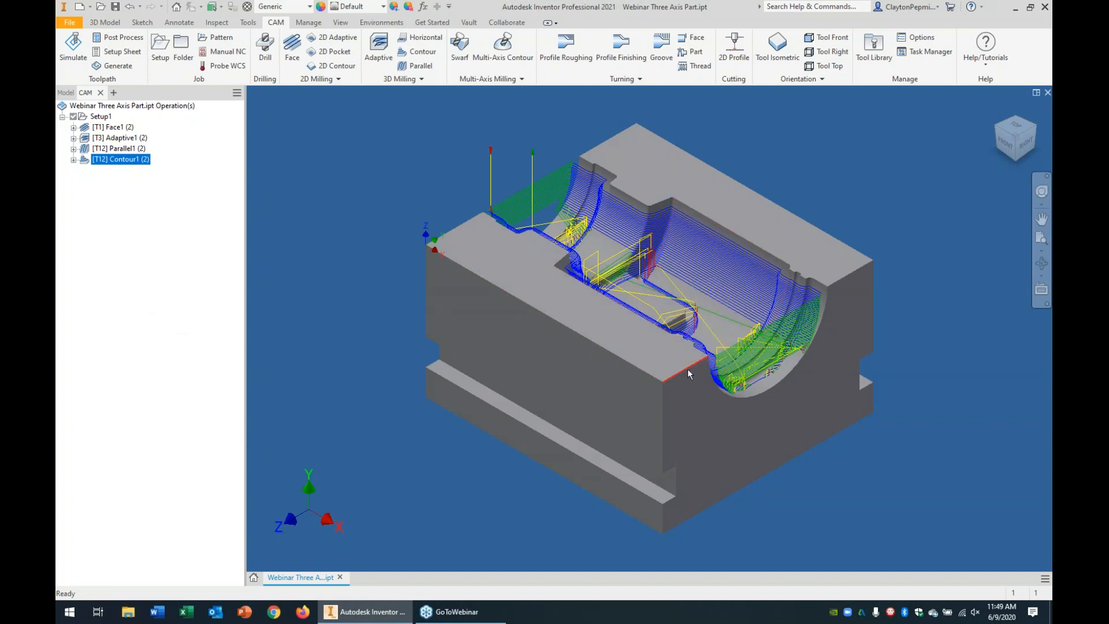
Compare the Parallel and Contour toolpaths in the bore one at a time and both together
{"action": "left_click", "coordinate": [130, 150]}
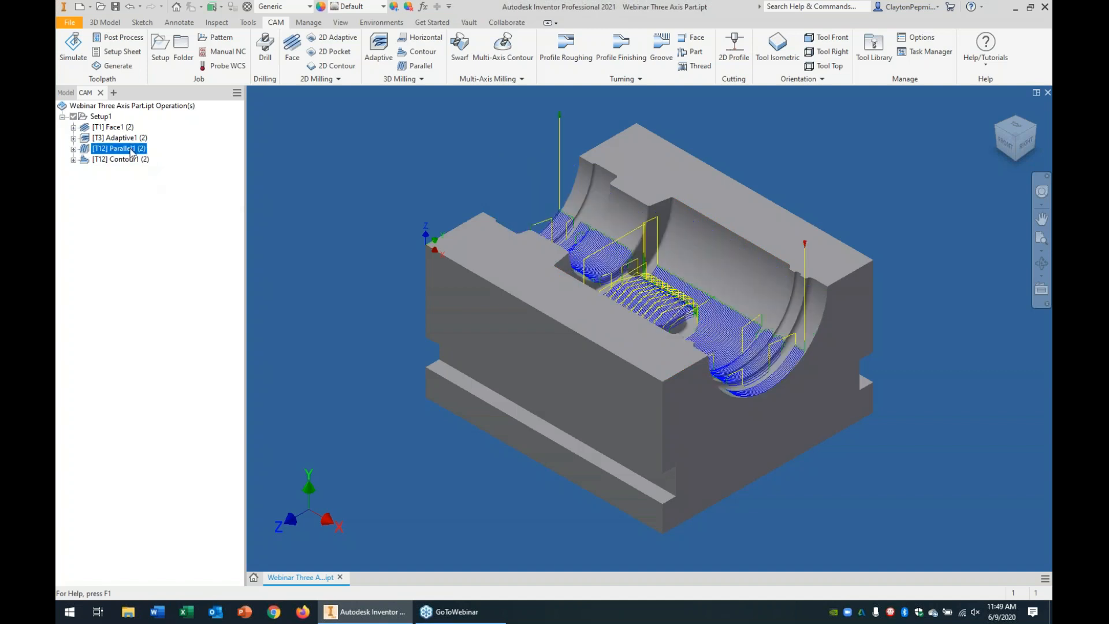
{"action": "left_click", "coordinate": [130, 159]}
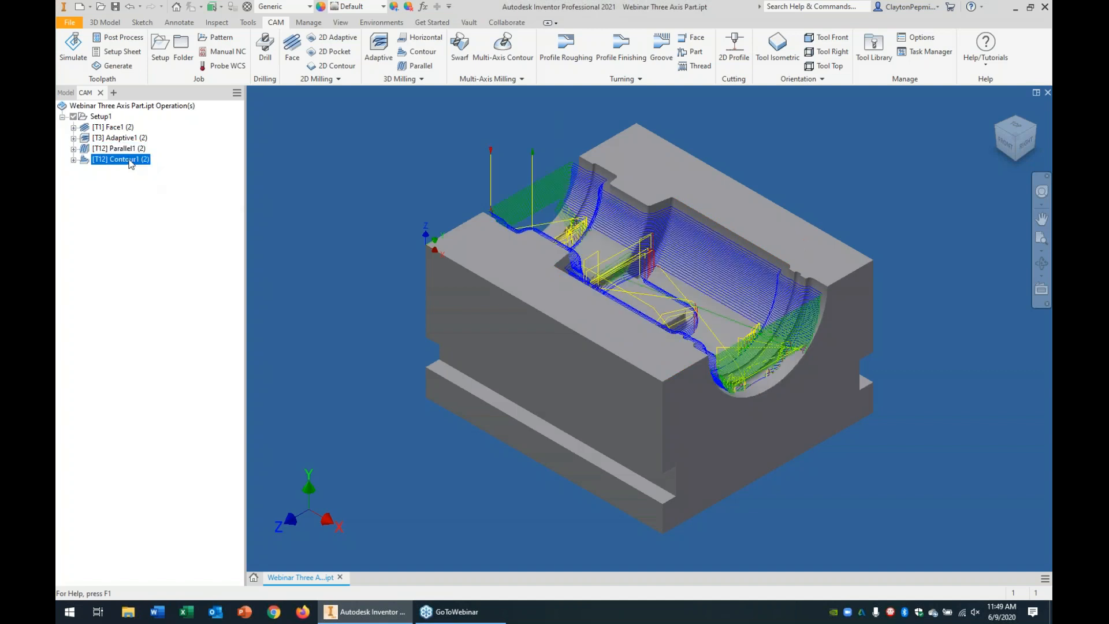
{"action": "left_click", "coordinate": [128, 151]}
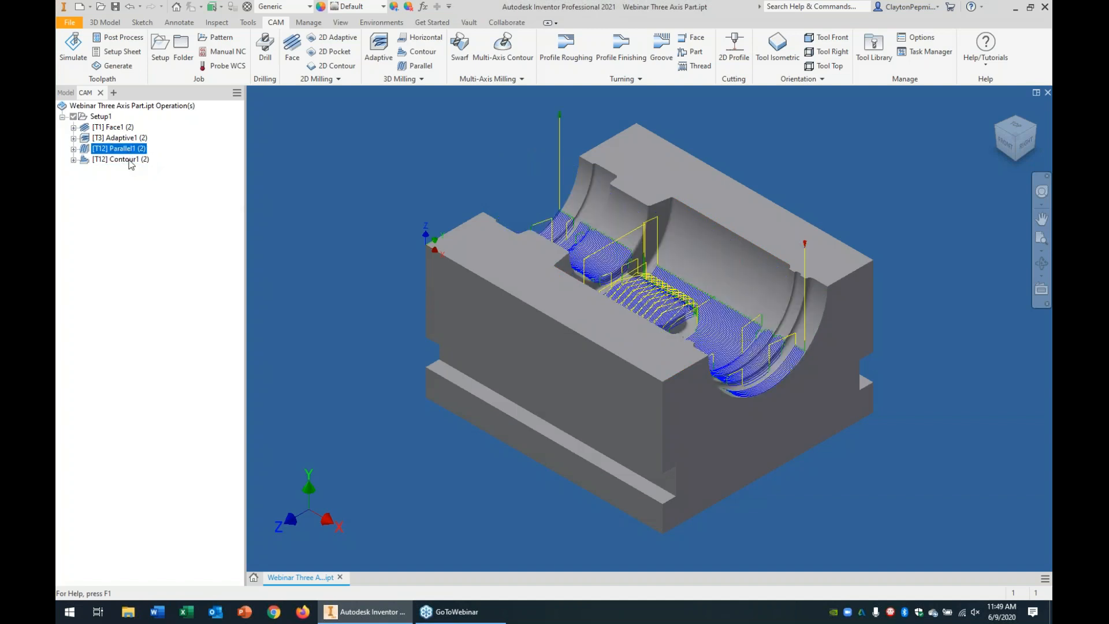
{"action": "left_click", "coordinate": [131, 161]}
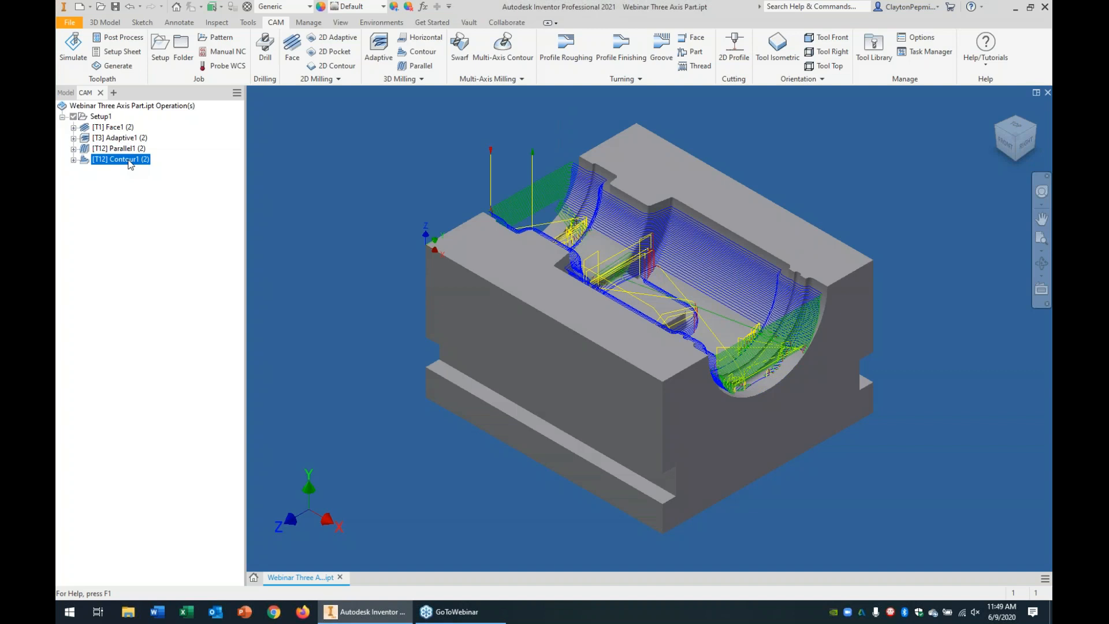
{"action": "left_click", "coordinate": [117, 150]}
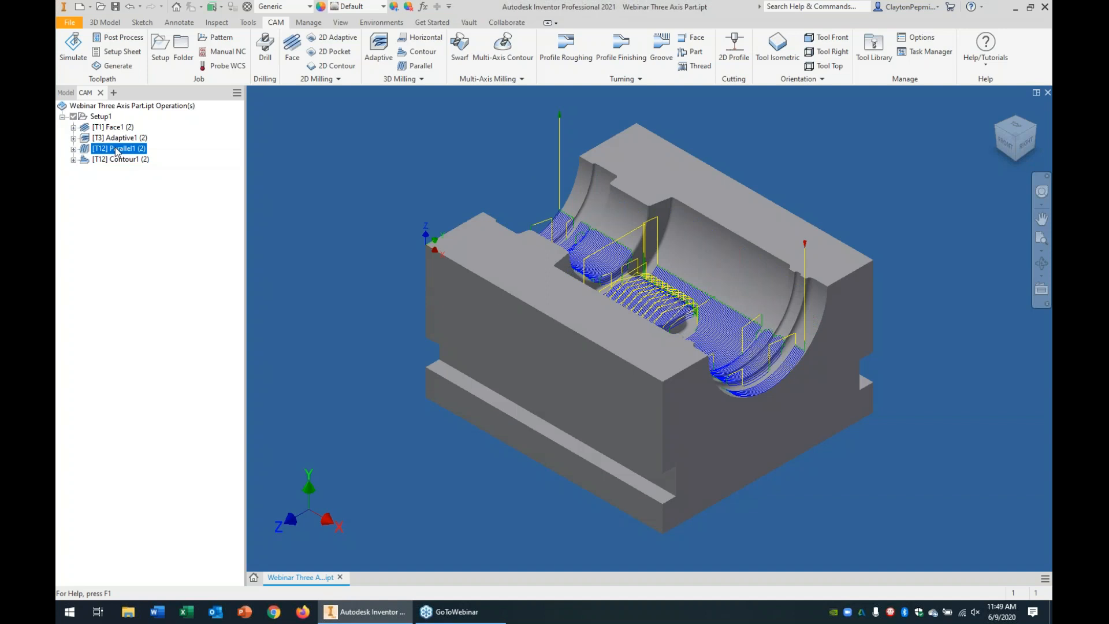
{"action": "left_click", "coordinate": [123, 161], "text": "ctrl"}
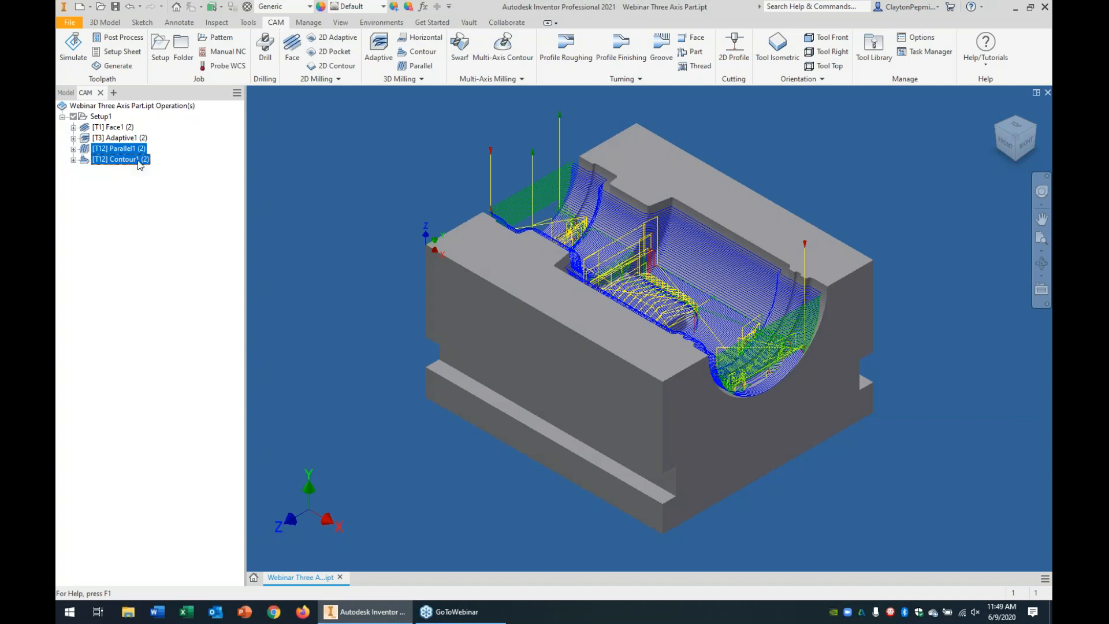
Add a Pencil operation to Setup1 from the Webinar Pencil template and generate its toolpath
{"action": "right_click", "coordinate": [138, 209]}
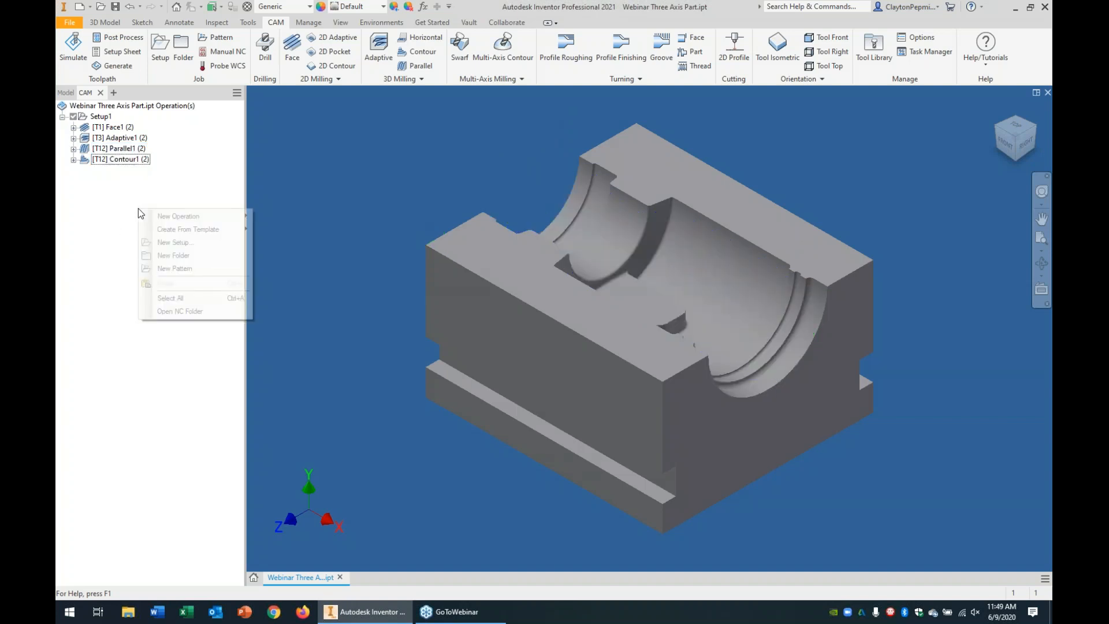
{"action": "mouse_move", "coordinate": [156, 228]}
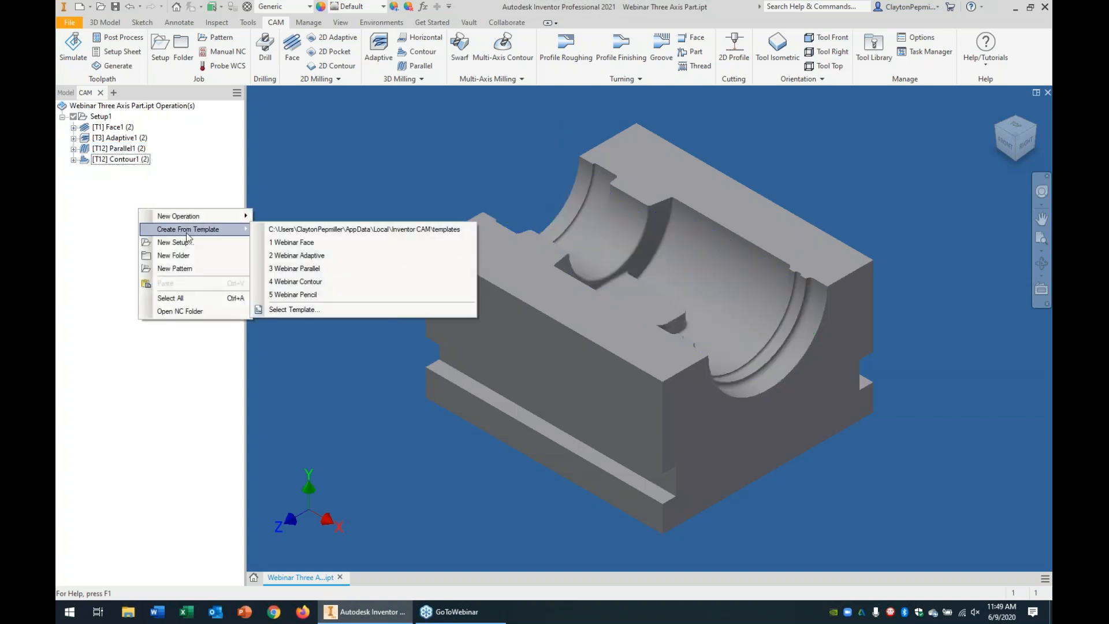
{"action": "left_click", "coordinate": [329, 297]}
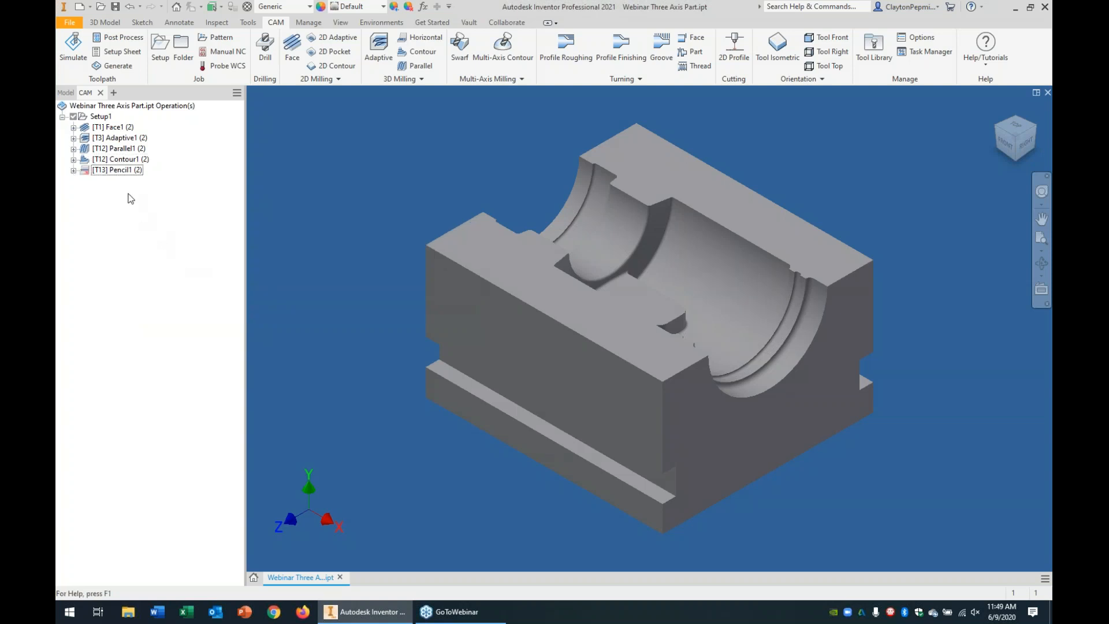
{"action": "right_click", "coordinate": [104, 170]}
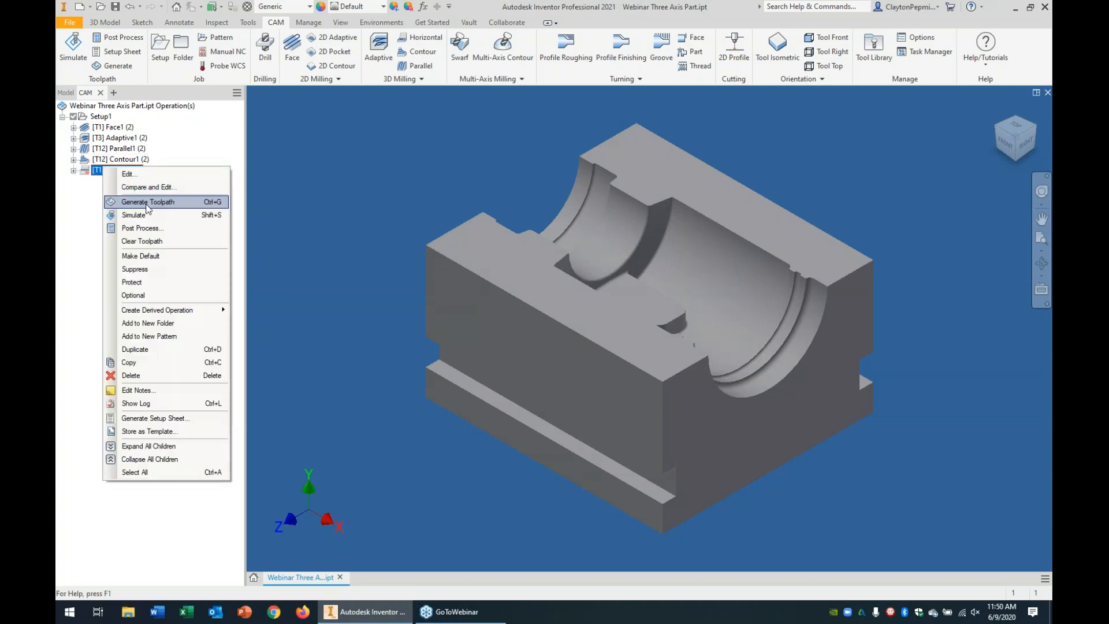
{"action": "left_click", "coordinate": [148, 203]}
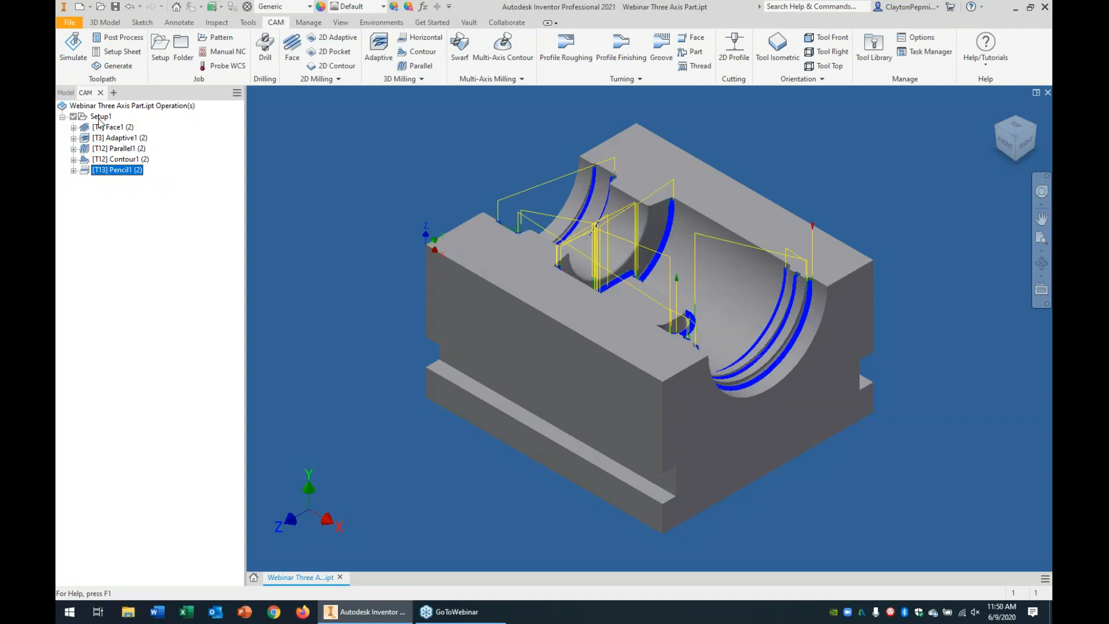
{"action": "scroll", "coordinate": [809, 289], "scroll_direction": "up", "scroll_amount": 5}
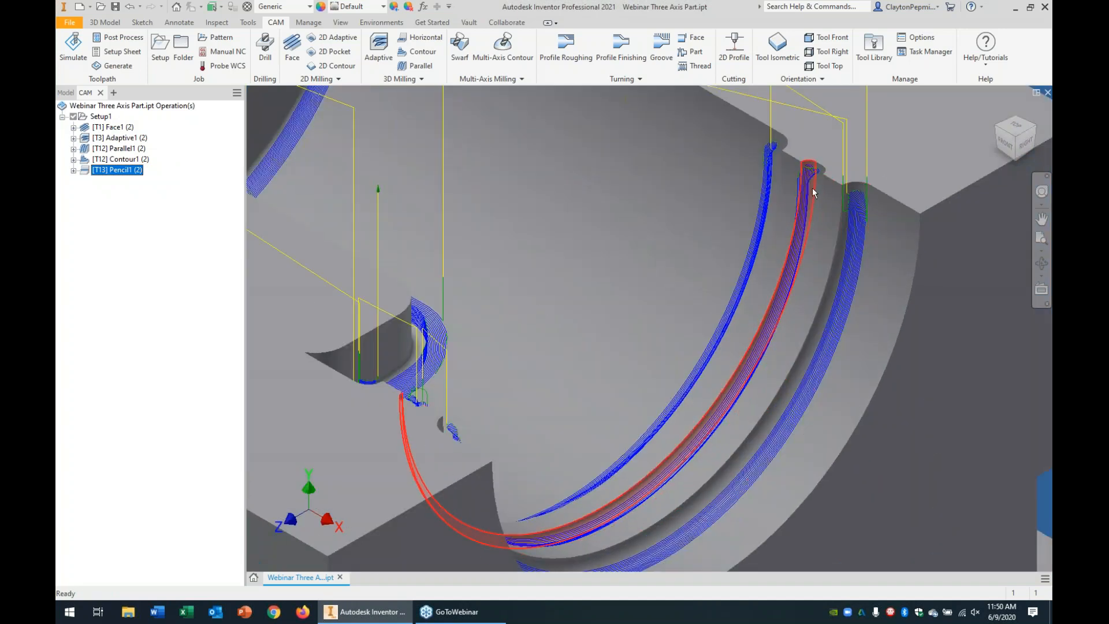
{"action": "scroll", "coordinate": [709, 217], "scroll_direction": "down", "scroll_amount": 5}
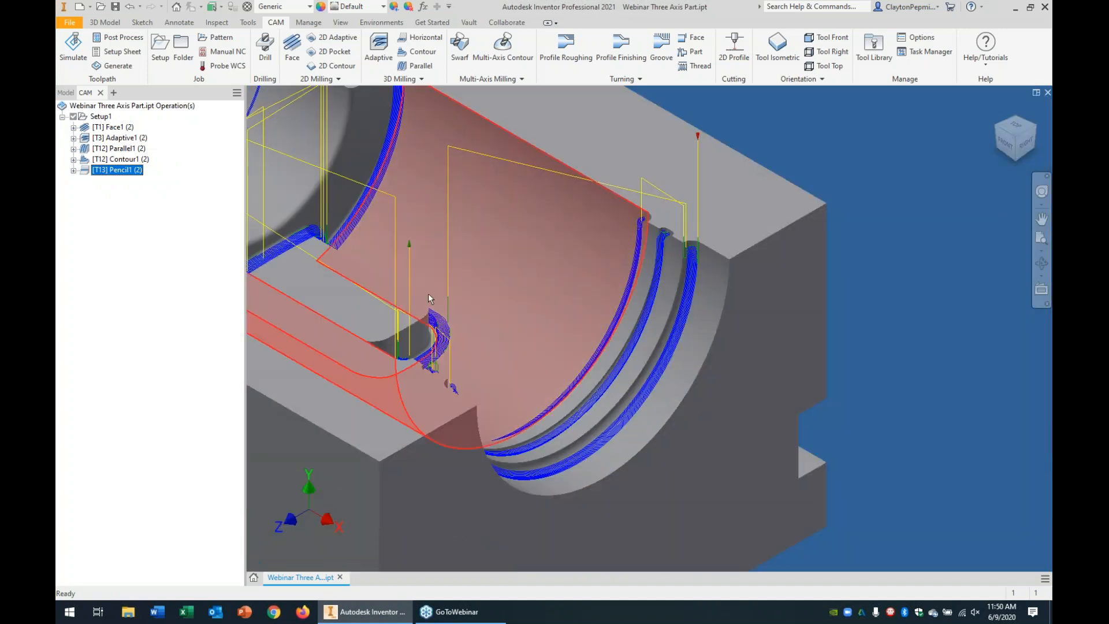
{"action": "scroll", "coordinate": [457, 234], "scroll_direction": "down", "scroll_amount": 5}
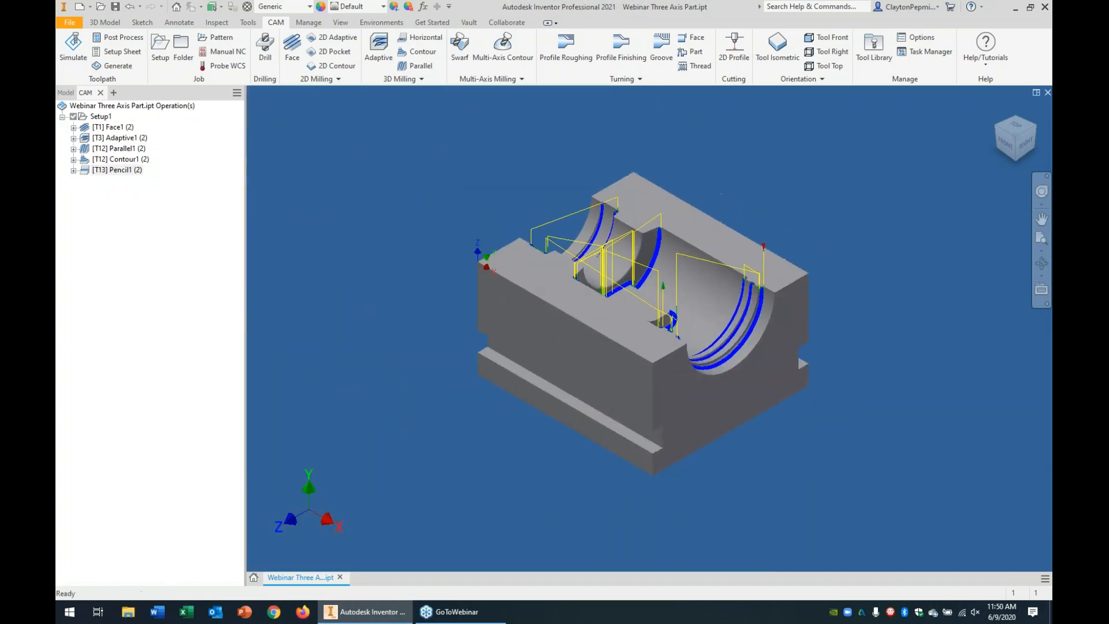
Simulate all operations of Setup1 with the toolpath mode set to Tail
{"action": "left_click", "coordinate": [93, 117]}
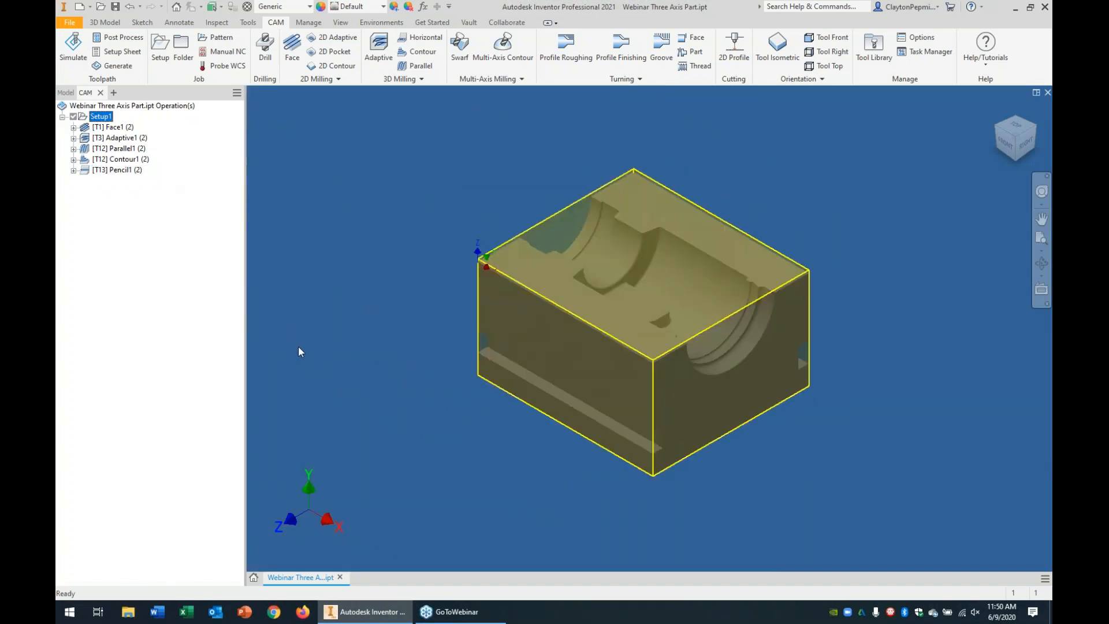
{"action": "left_click", "coordinate": [73, 49]}
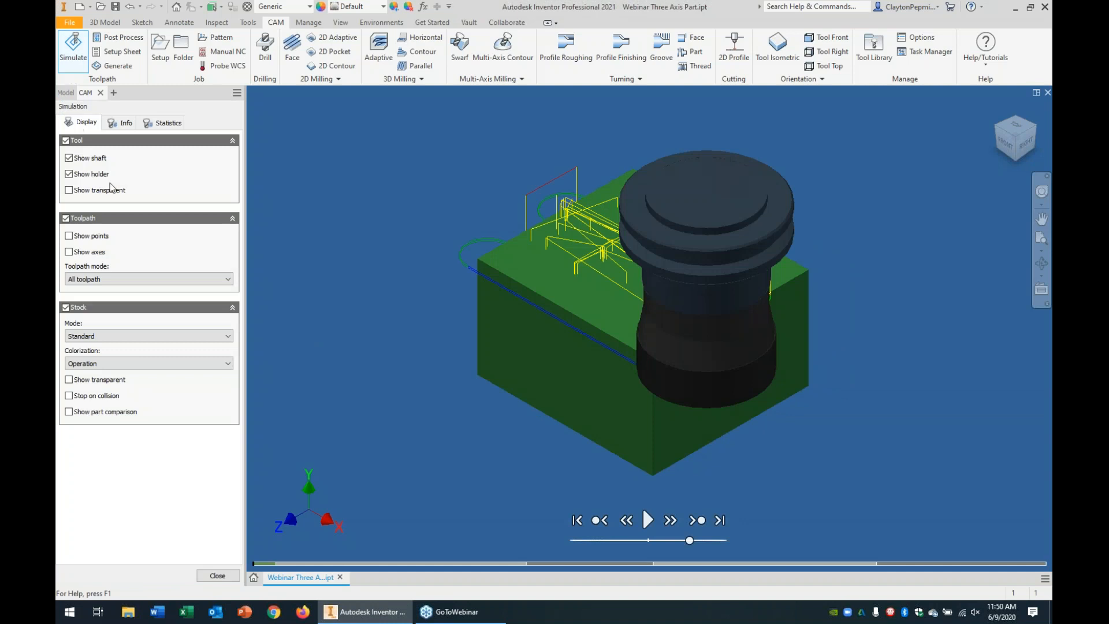
{"action": "left_click", "coordinate": [648, 521]}
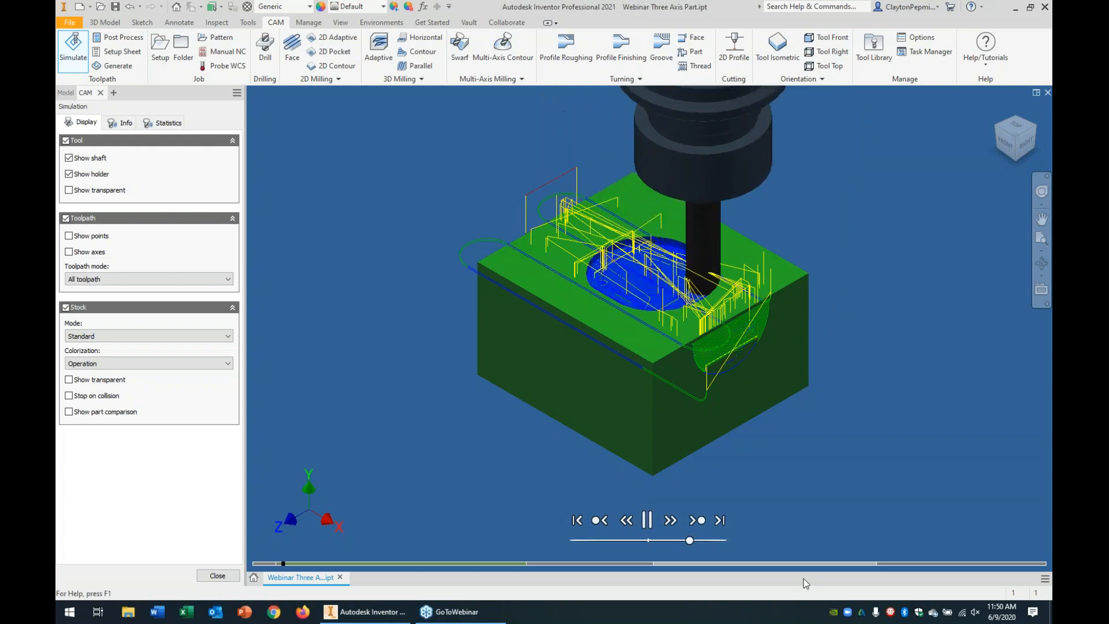
{"action": "scroll", "coordinate": [872, 411], "scroll_direction": "up", "scroll_amount": 5}
{"action": "middle_click_drag", "start_coordinate": [867, 405], "coordinate": [1005, 542]}
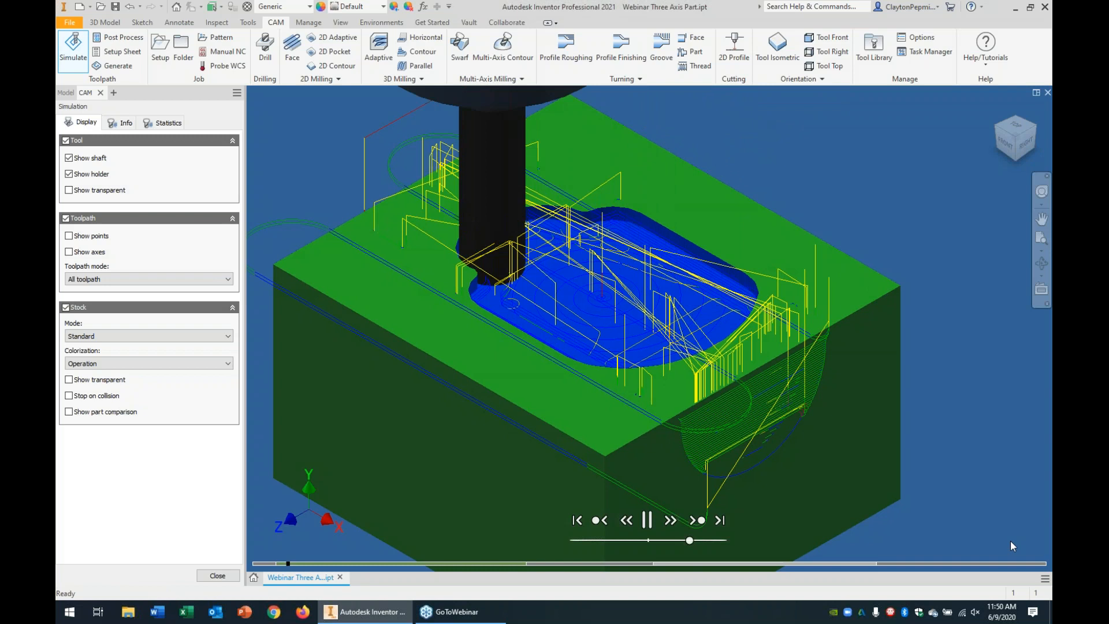
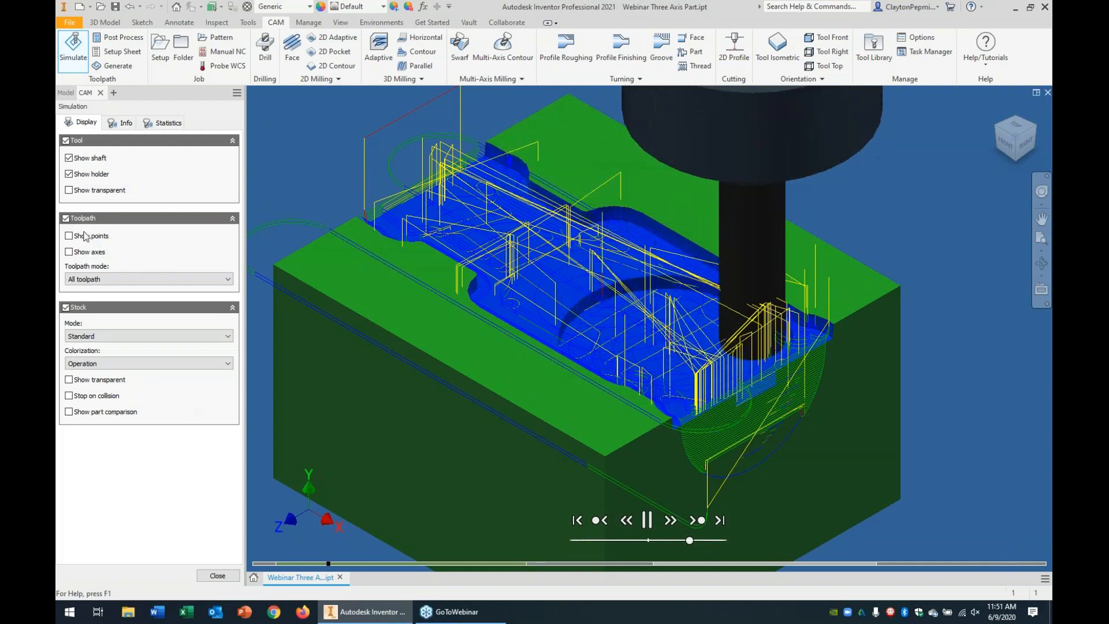
{"action": "left_click", "coordinate": [85, 281]}
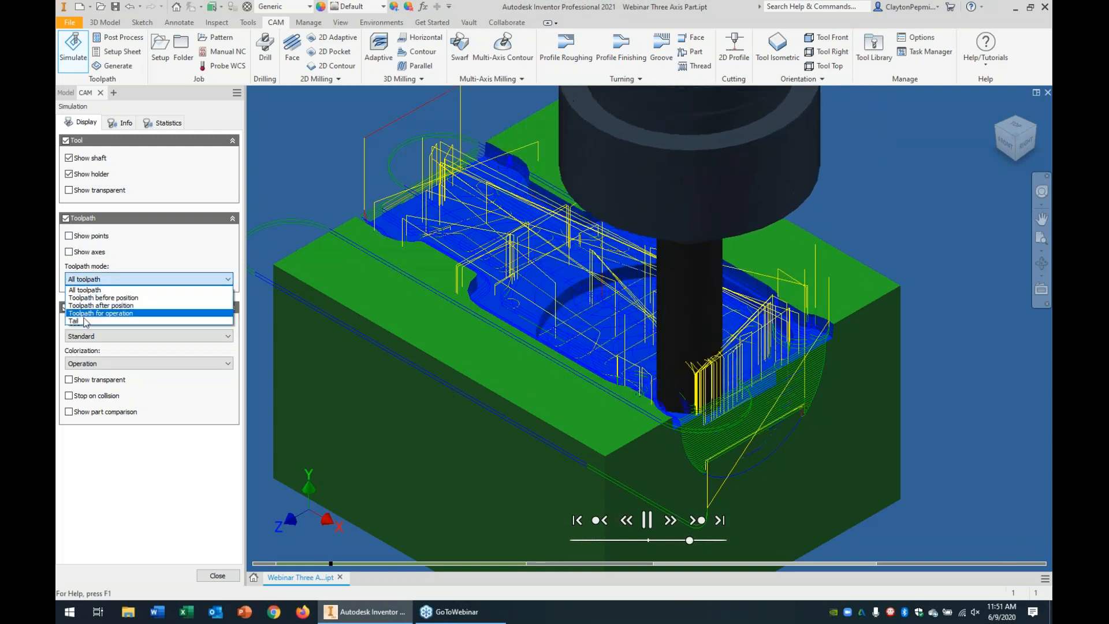
{"action": "left_click", "coordinate": [83, 322]}
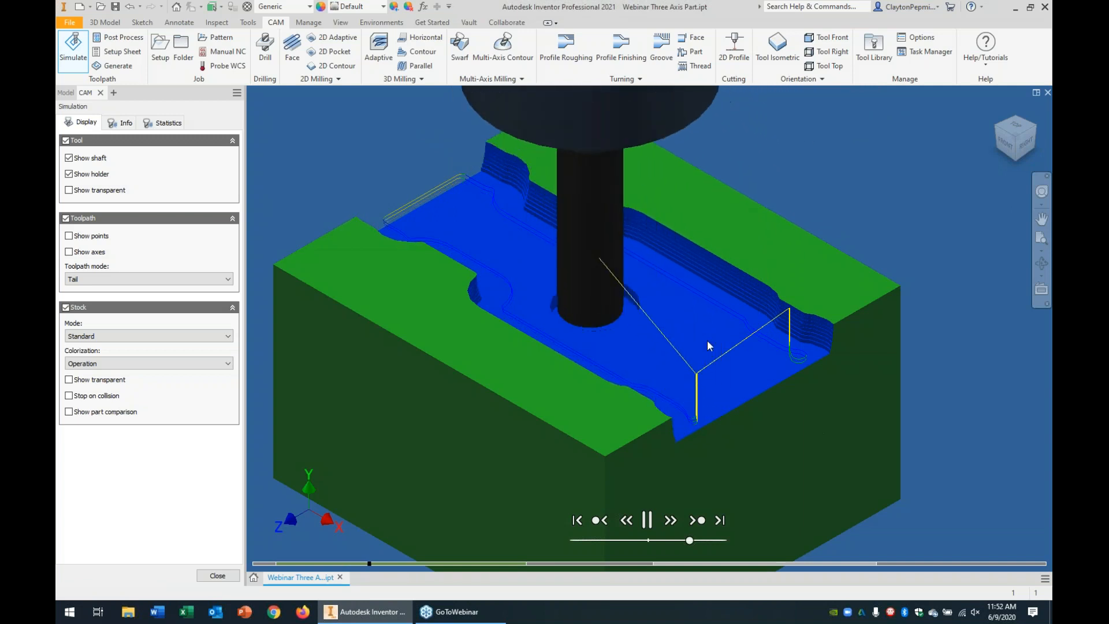
Adjust the simulation playback speed to follow the material removal through the roughing and finishing operations
{"action": "mouse_move", "coordinate": [690, 541]}
{"action": "left_mouse_down"}
{"action": "mouse_move", "coordinate": [699, 540]}
{"action": "mouse_move", "coordinate": [683, 539]}
{"action": "left_mouse_up"}
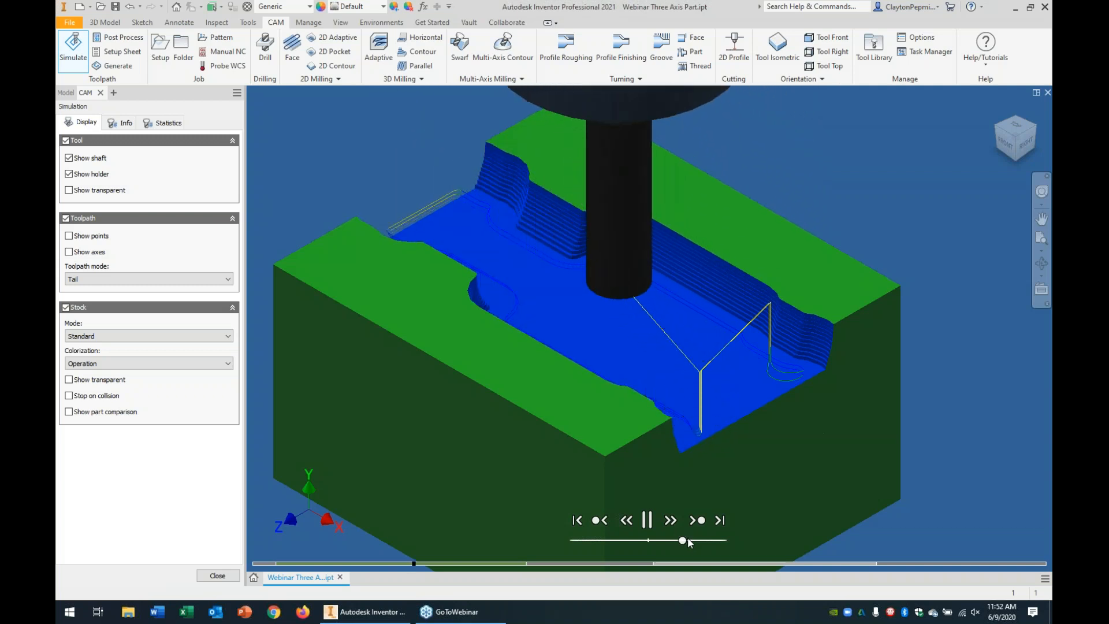
{"action": "left_click_drag", "start_coordinate": [689, 542], "coordinate": [688, 541]}
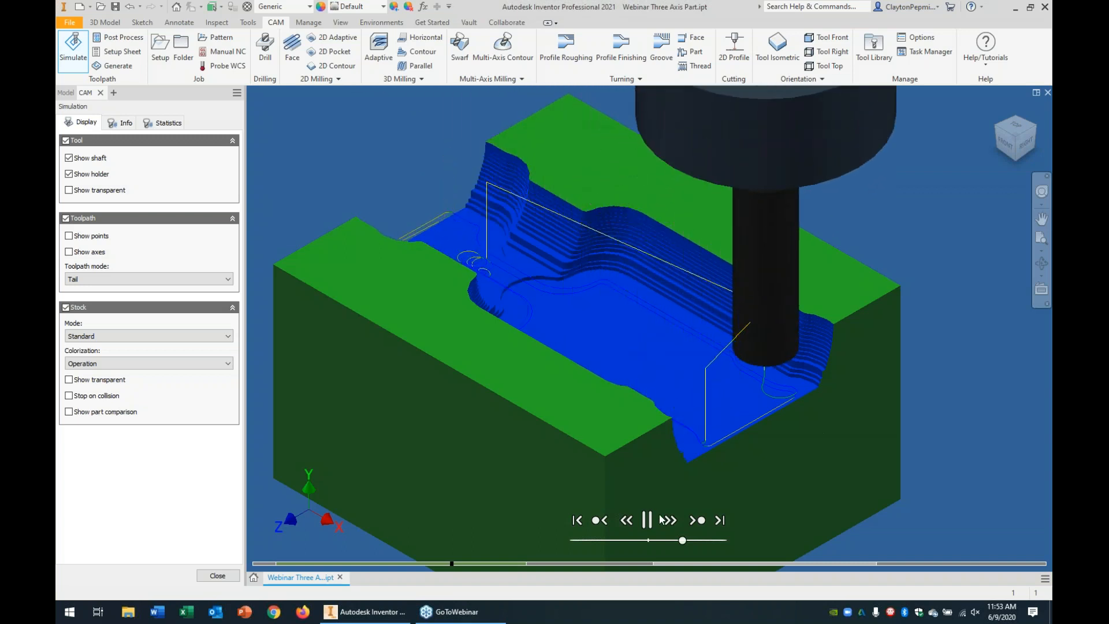
{"action": "left_click_drag", "start_coordinate": [686, 540], "coordinate": [693, 542]}
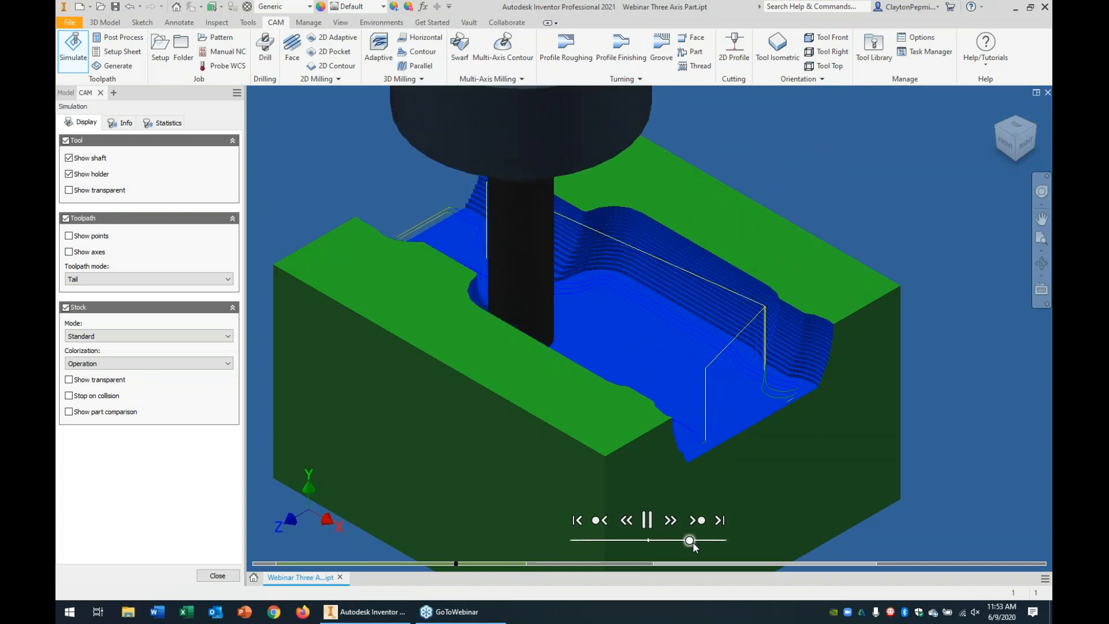
{"action": "mouse_move", "coordinate": [693, 542]}
{"action": "left_mouse_down"}
{"action": "mouse_move", "coordinate": [705, 545]}
{"action": "mouse_move", "coordinate": [677, 543]}
{"action": "mouse_move", "coordinate": [699, 541]}
{"action": "left_mouse_up"}
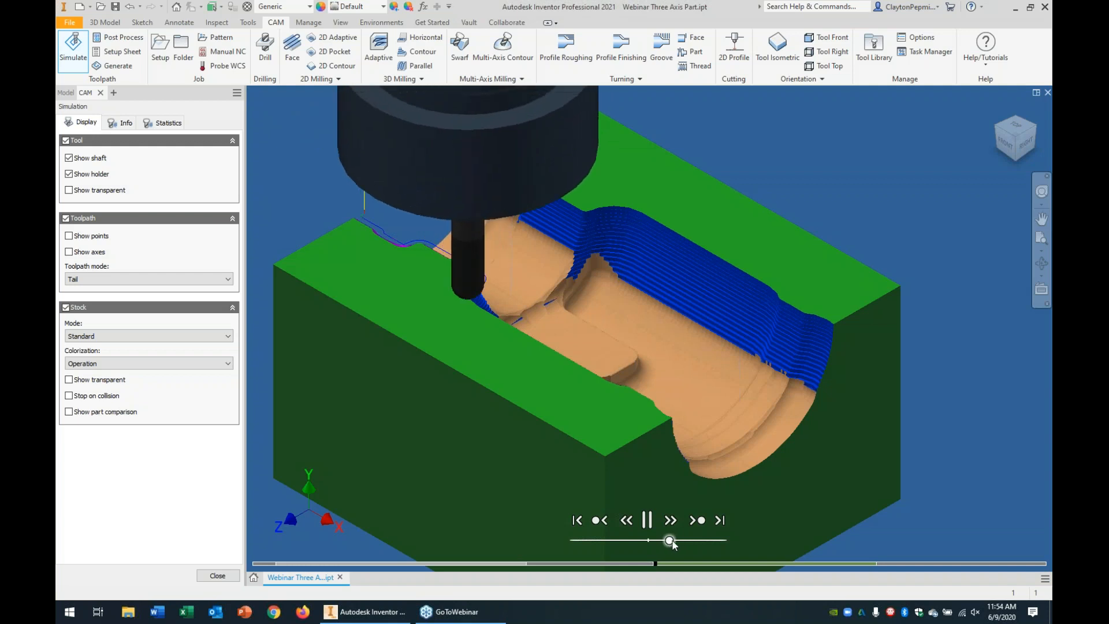
Play the simulation through the Contour finishing to the Pencil operation and hide the tool holder for a close view of the bore's open end
{"action": "left_click_drag", "start_coordinate": [690, 541], "coordinate": [702, 542]}
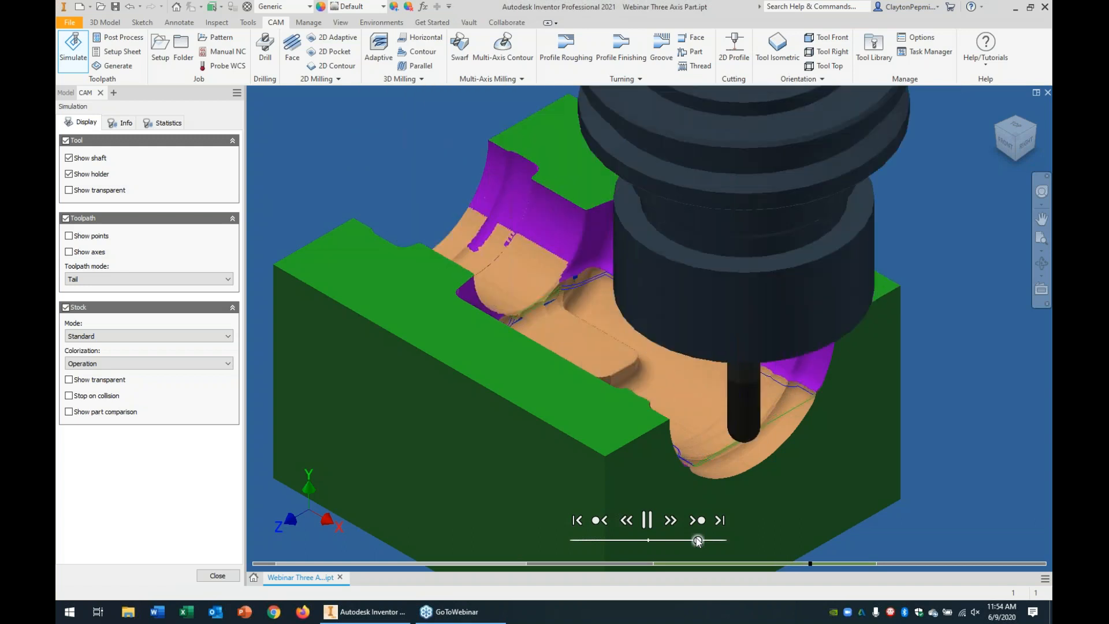
{"action": "left_click_drag", "start_coordinate": [697, 539], "coordinate": [701, 541]}
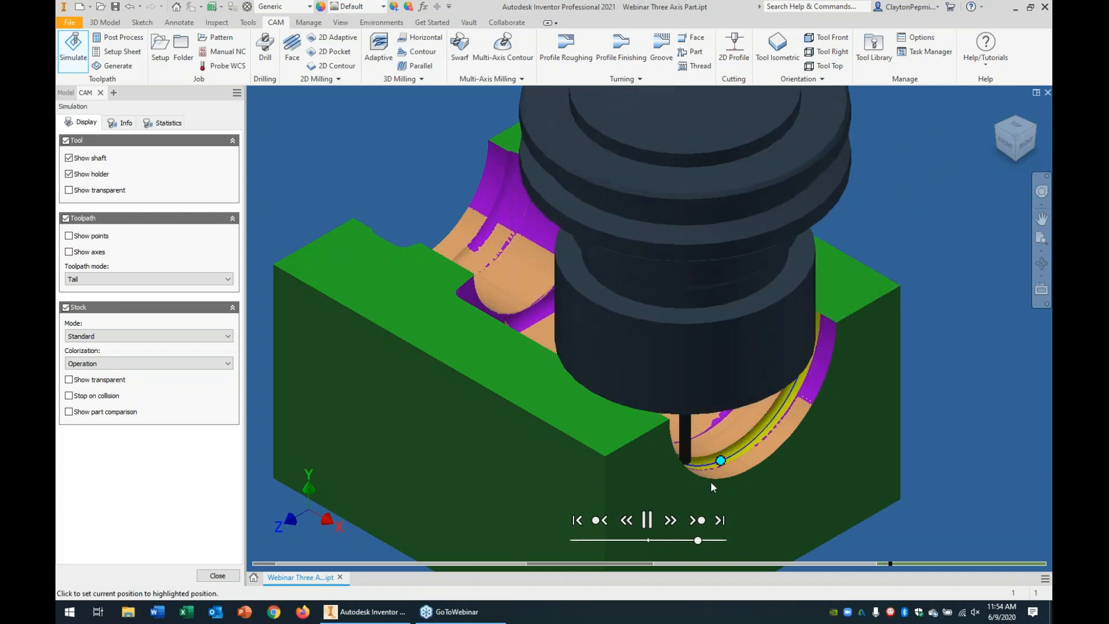
{"action": "left_click_drag", "start_coordinate": [696, 542], "coordinate": [681, 542]}
{"action": "scroll", "coordinate": [813, 314], "scroll_direction": "down", "scroll_amount": 3}
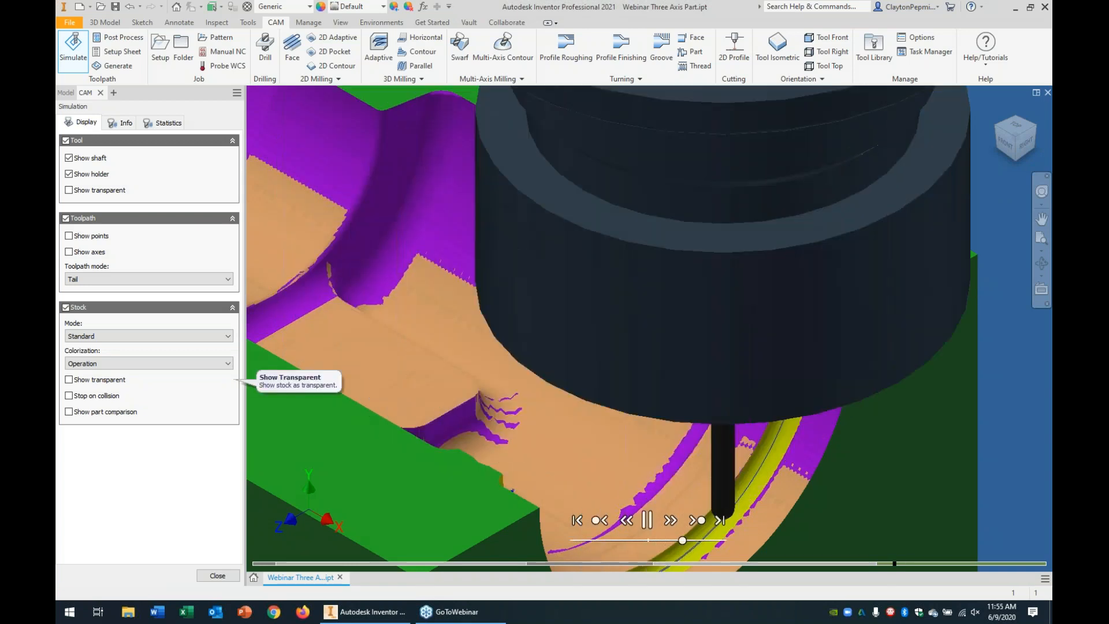
{"action": "left_click", "coordinate": [86, 174]}
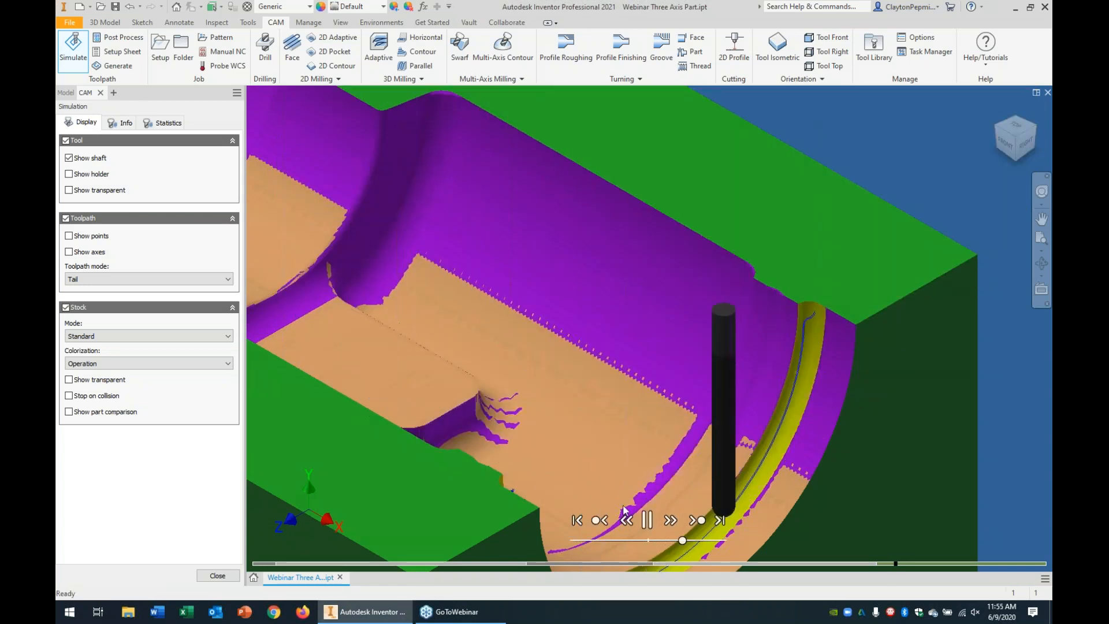
Vary the simulation playback speed to follow the Pencil passes along the bore's grooves, shoulder and raised pad
{"action": "left_click_drag", "start_coordinate": [686, 541], "coordinate": [695, 540]}
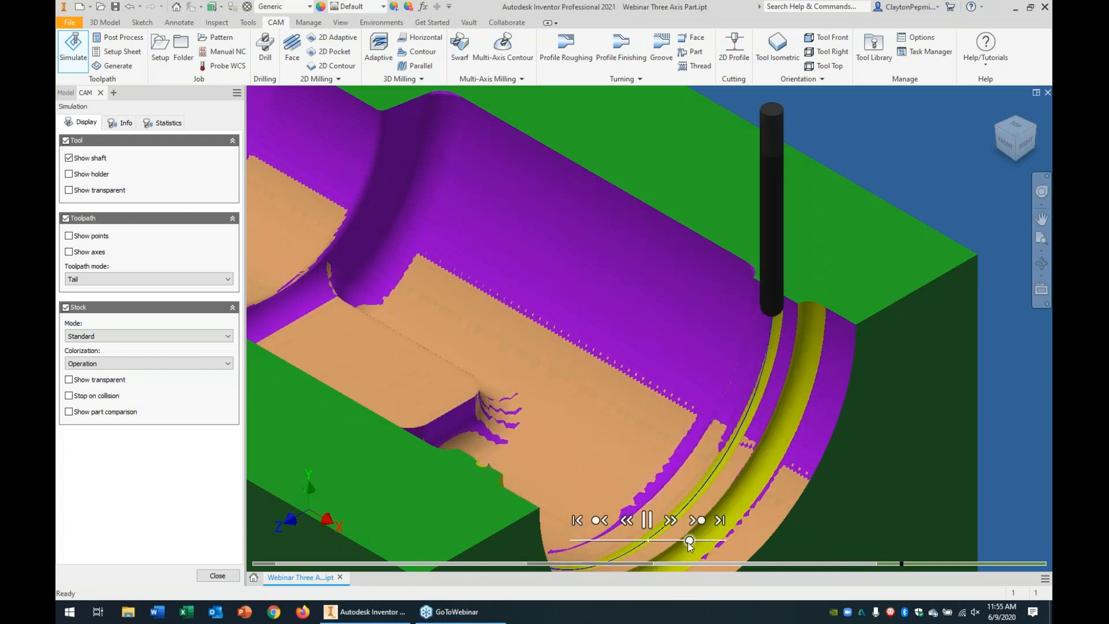
{"action": "left_click_drag", "start_coordinate": [690, 541], "coordinate": [698, 541]}
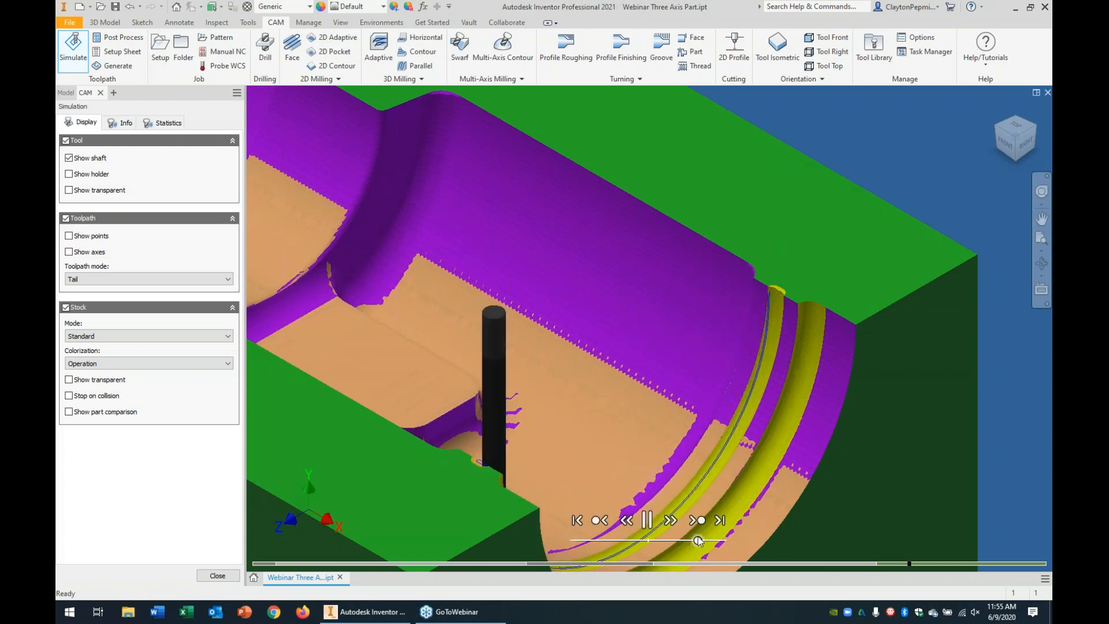
{"action": "left_click_drag", "start_coordinate": [699, 542], "coordinate": [688, 542]}
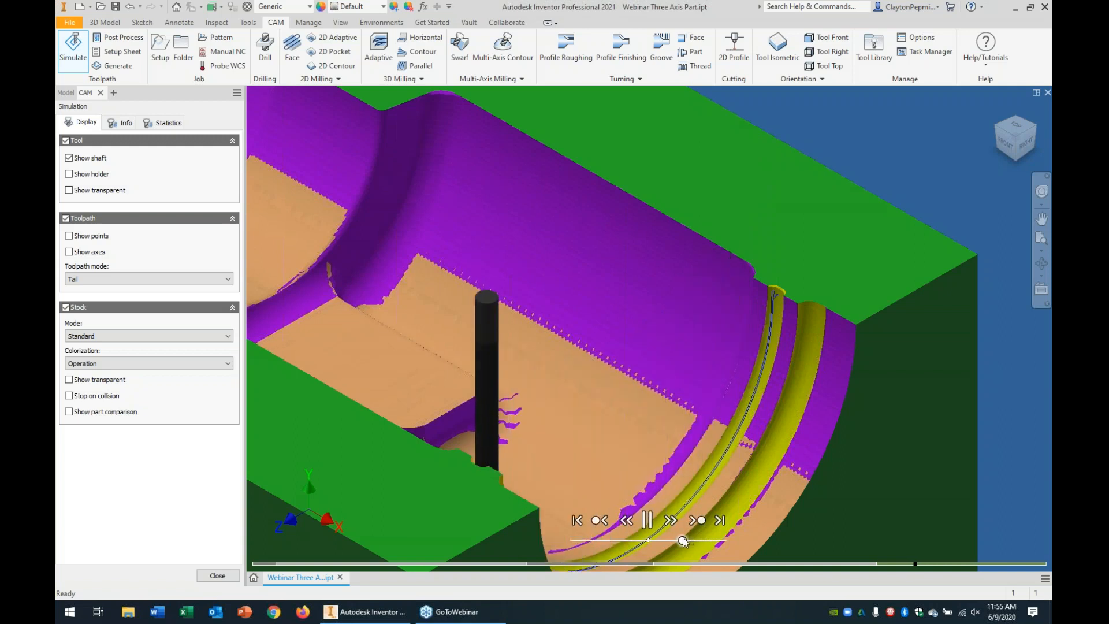
{"action": "left_click_drag", "start_coordinate": [684, 541], "coordinate": [692, 542]}
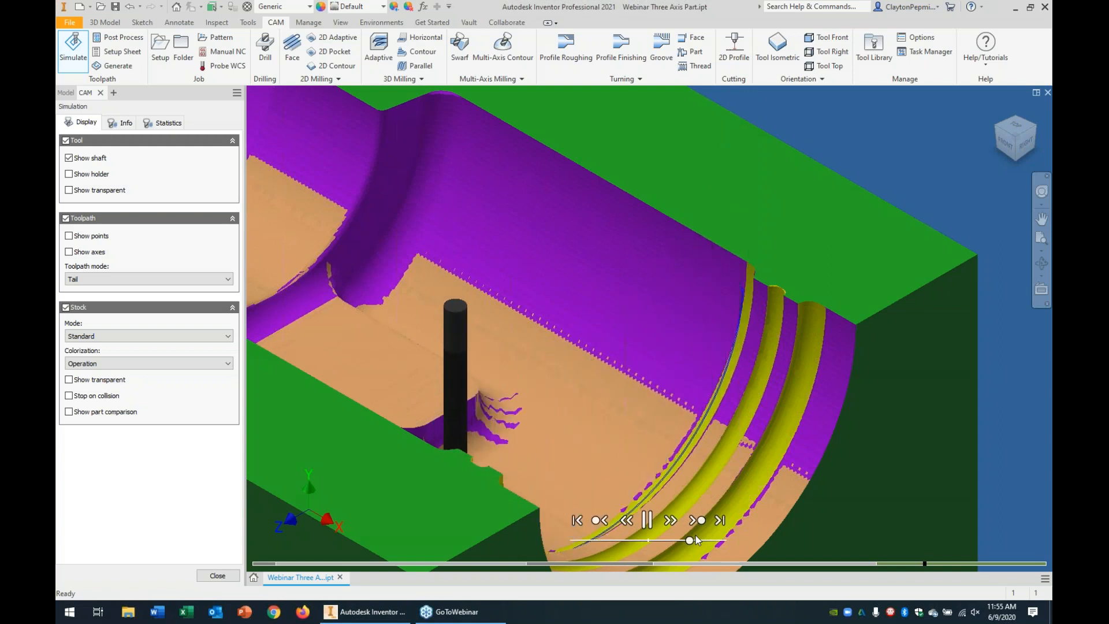
{"action": "left_click_drag", "start_coordinate": [687, 544], "coordinate": [702, 539]}
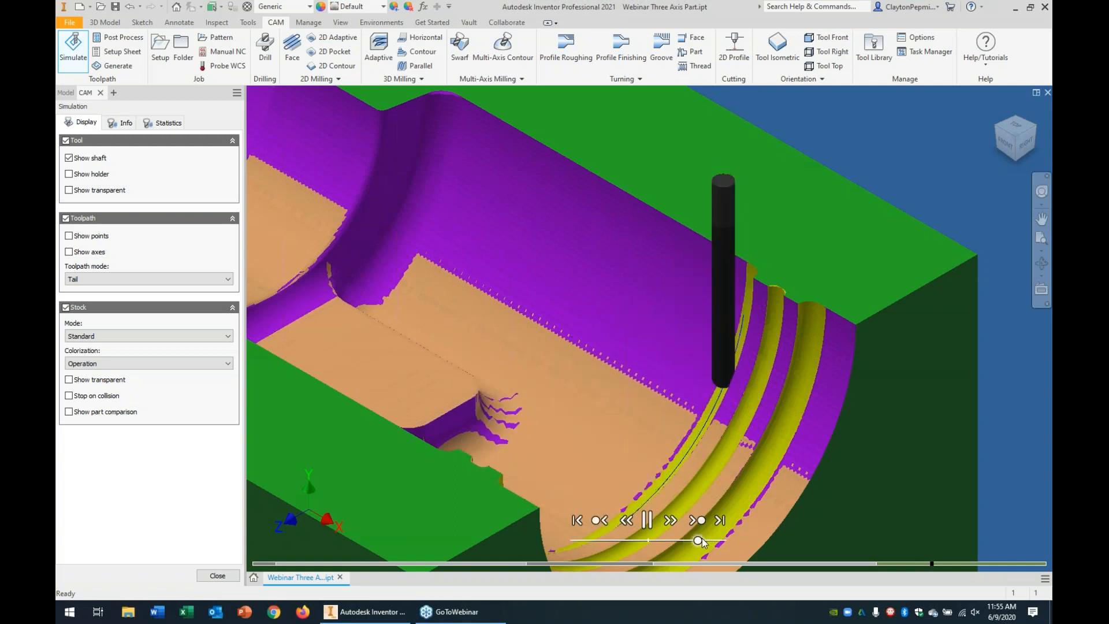
{"action": "left_click_drag", "start_coordinate": [699, 541], "coordinate": [692, 542]}
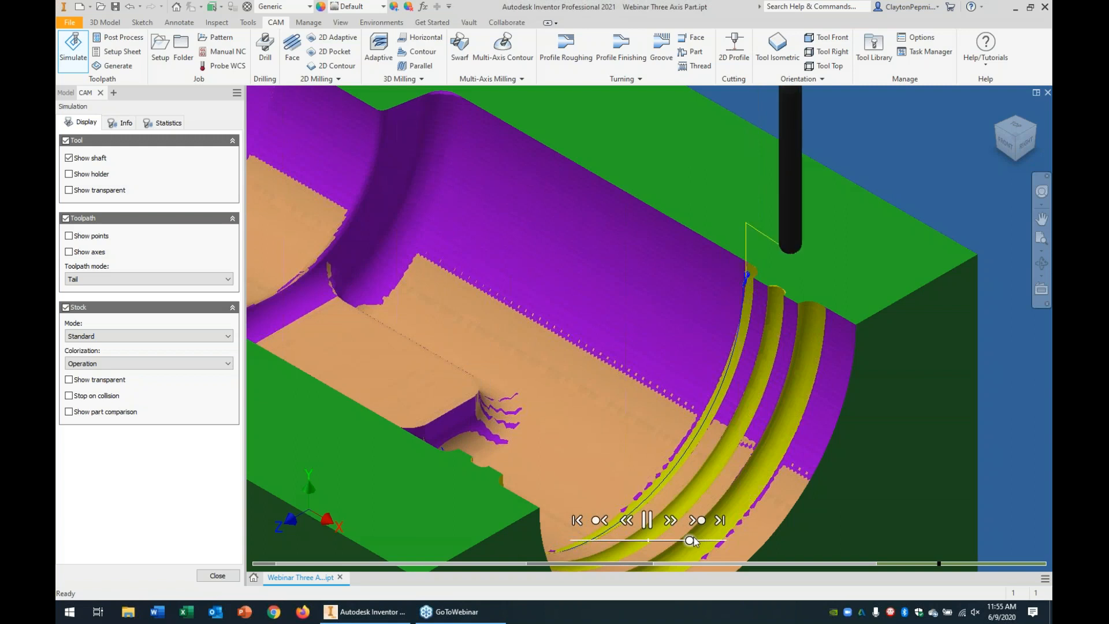
{"action": "left_click_drag", "start_coordinate": [691, 542], "coordinate": [698, 541]}
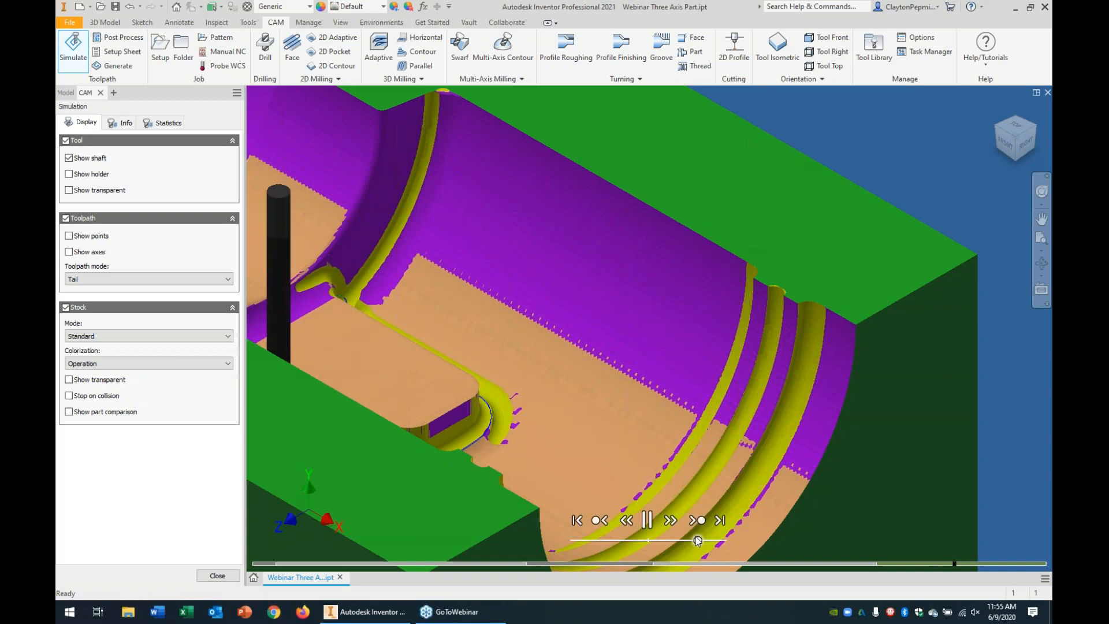
{"action": "left_click_drag", "start_coordinate": [698, 541], "coordinate": [691, 542]}
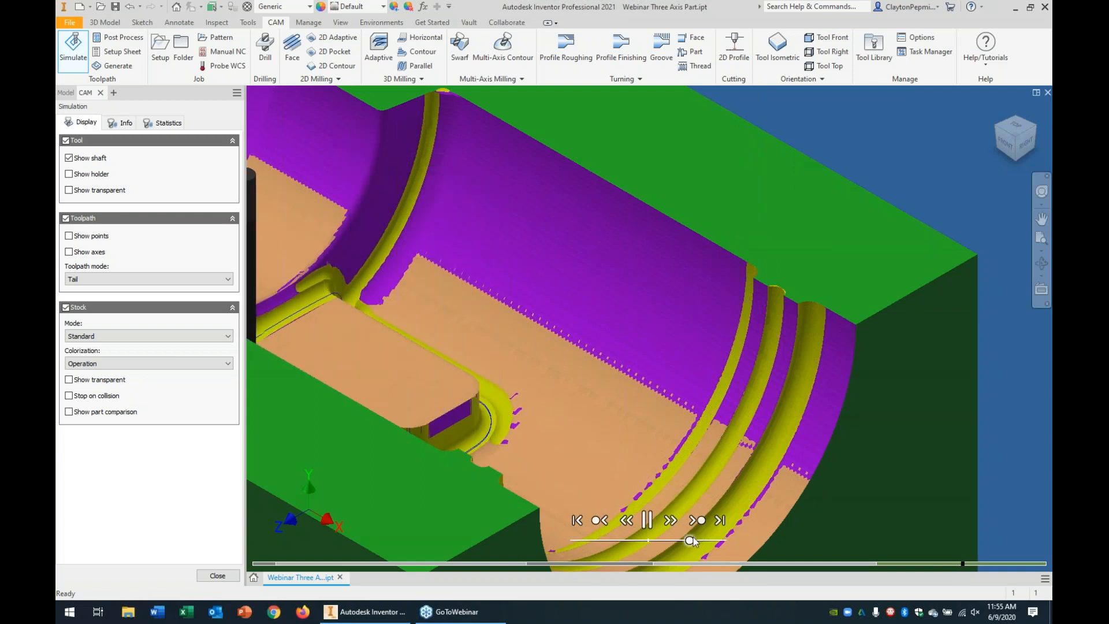
{"action": "left_click_drag", "start_coordinate": [691, 541], "coordinate": [698, 541]}
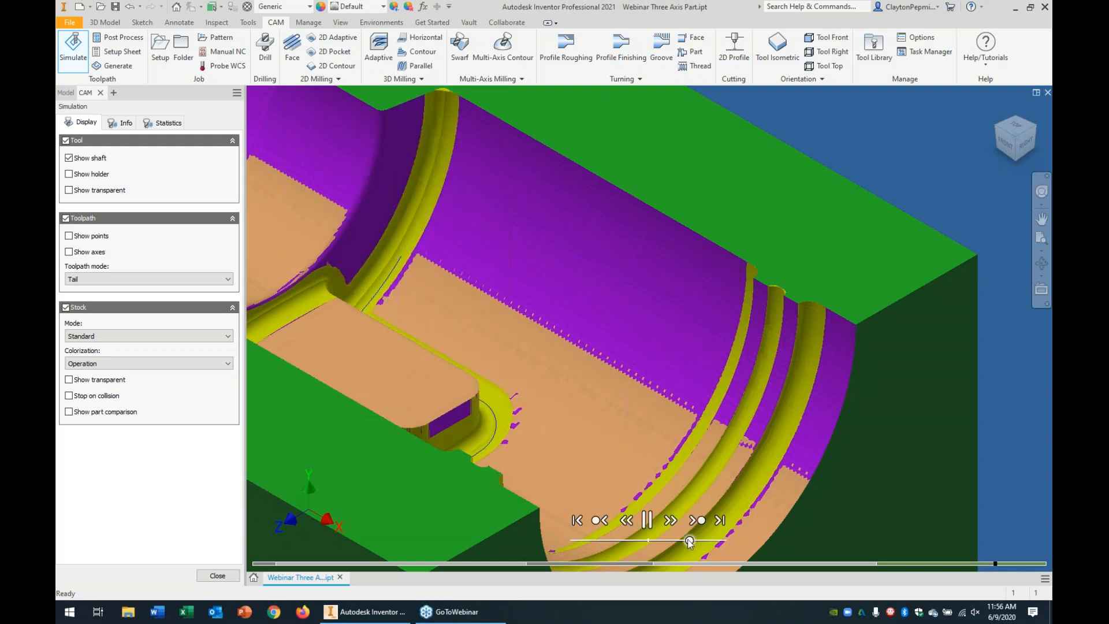
{"action": "left_click_drag", "start_coordinate": [690, 542], "coordinate": [699, 542]}
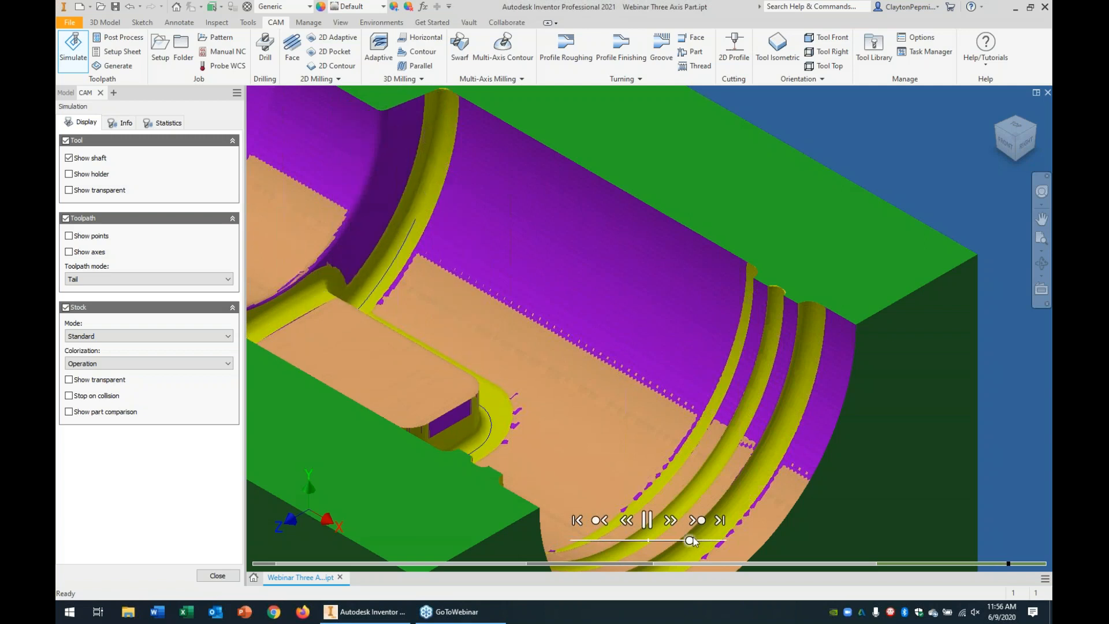
Inspect the Pencil cuts in the rear of the bore and the whole machined block, and close the simulation
{"action": "middle_click_drag", "start_coordinate": [607, 466], "coordinate": [806, 515]}
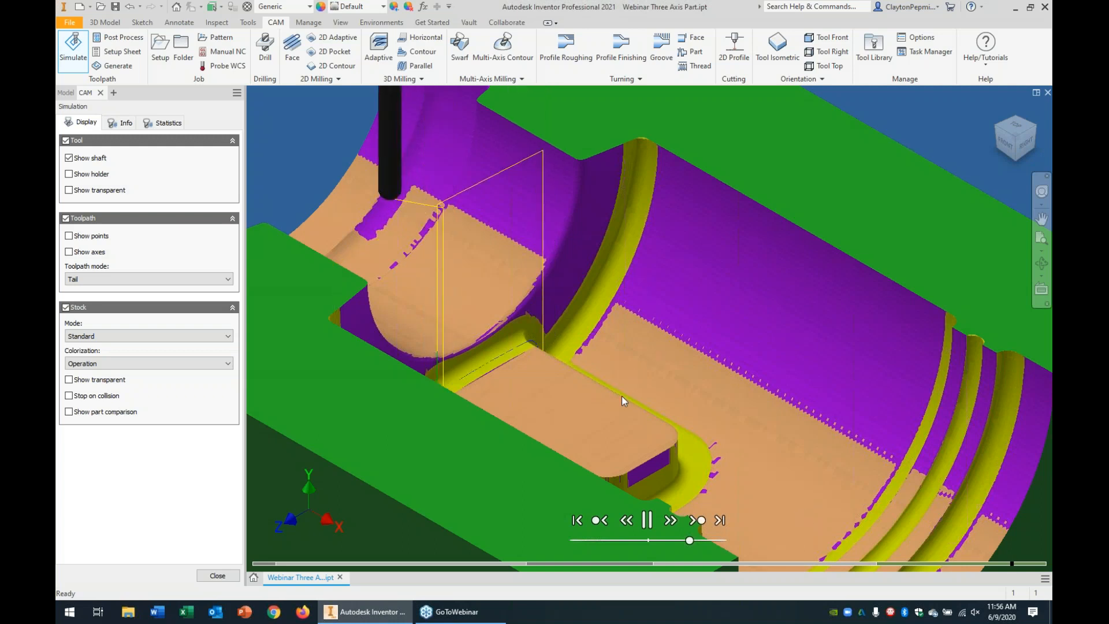
{"action": "scroll", "coordinate": [540, 379], "scroll_direction": "up", "scroll_amount": 4}
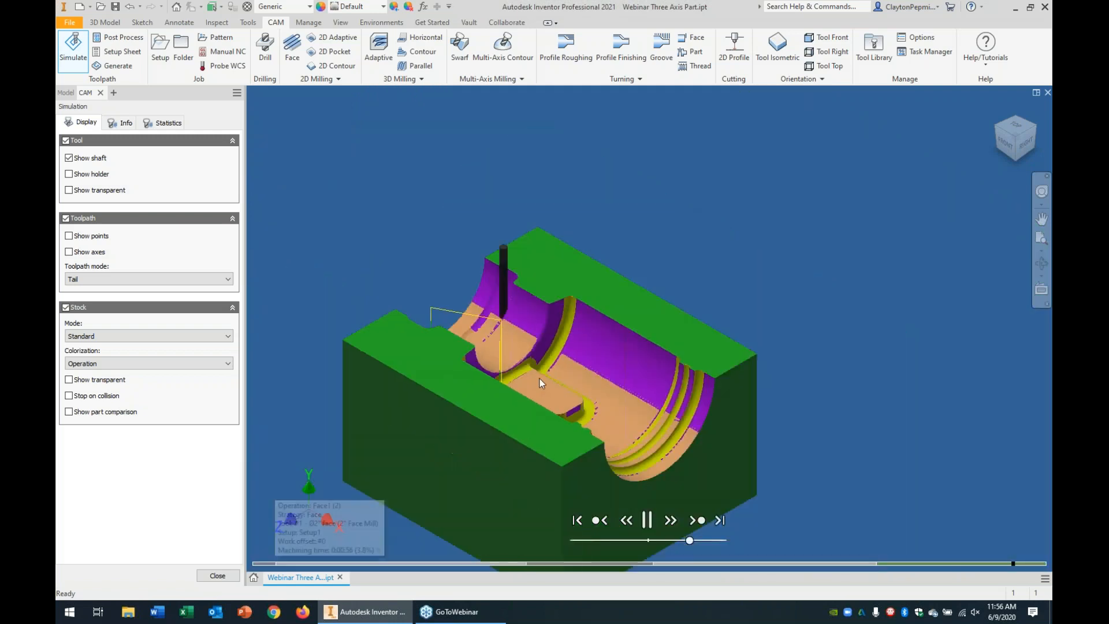
{"action": "left_click", "coordinate": [218, 577]}
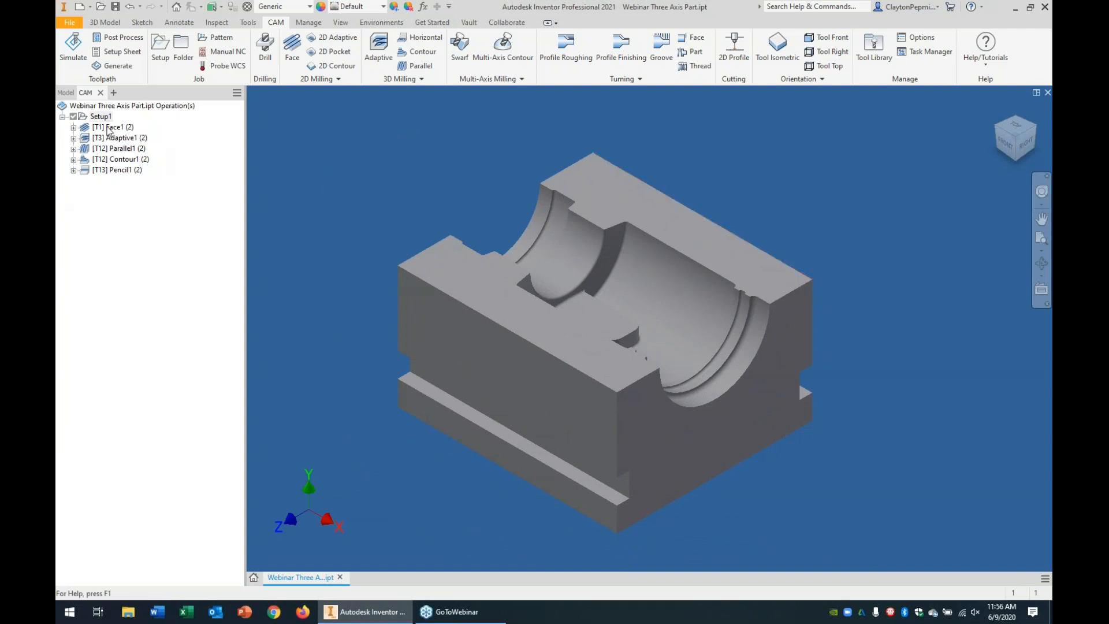
Create a setup sheet for Setup1 in the Desktop folder
{"action": "left_click", "coordinate": [117, 52]}
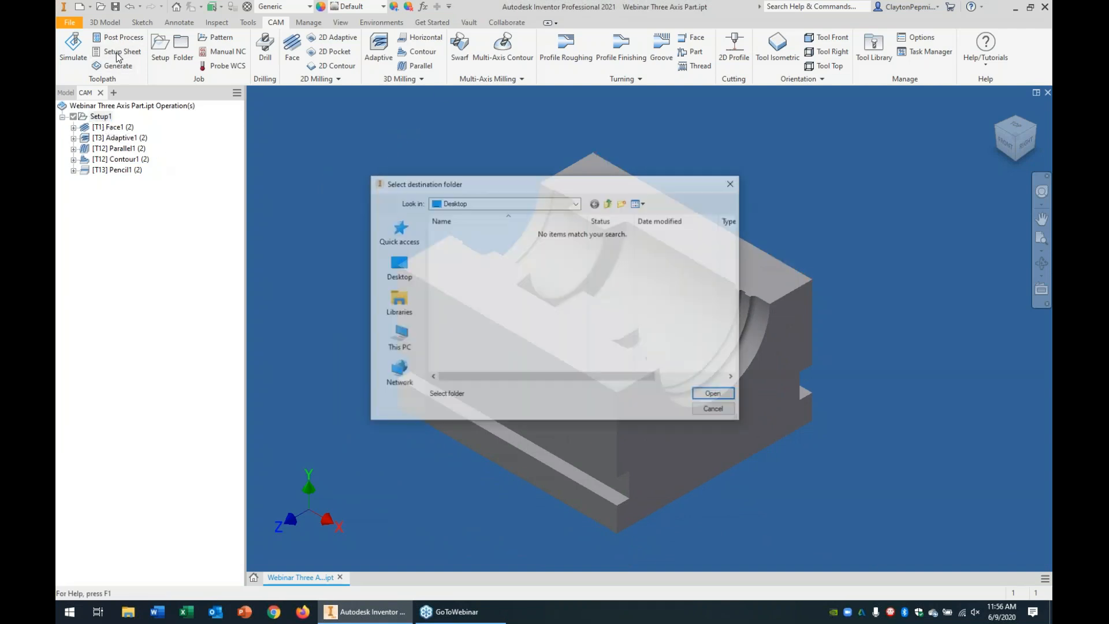
{"action": "left_click", "coordinate": [731, 394]}
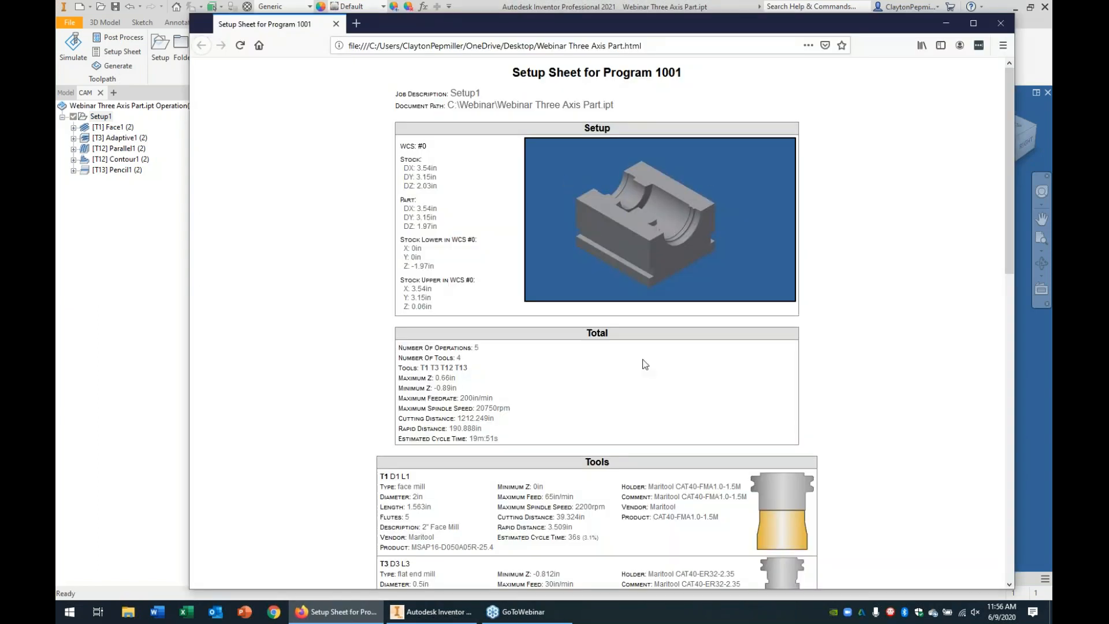
Review the stock, tool, operation and cycle time data in the setup sheet and close it
{"action": "scroll", "coordinate": [632, 393], "scroll_direction": "down", "scroll_amount": 4}
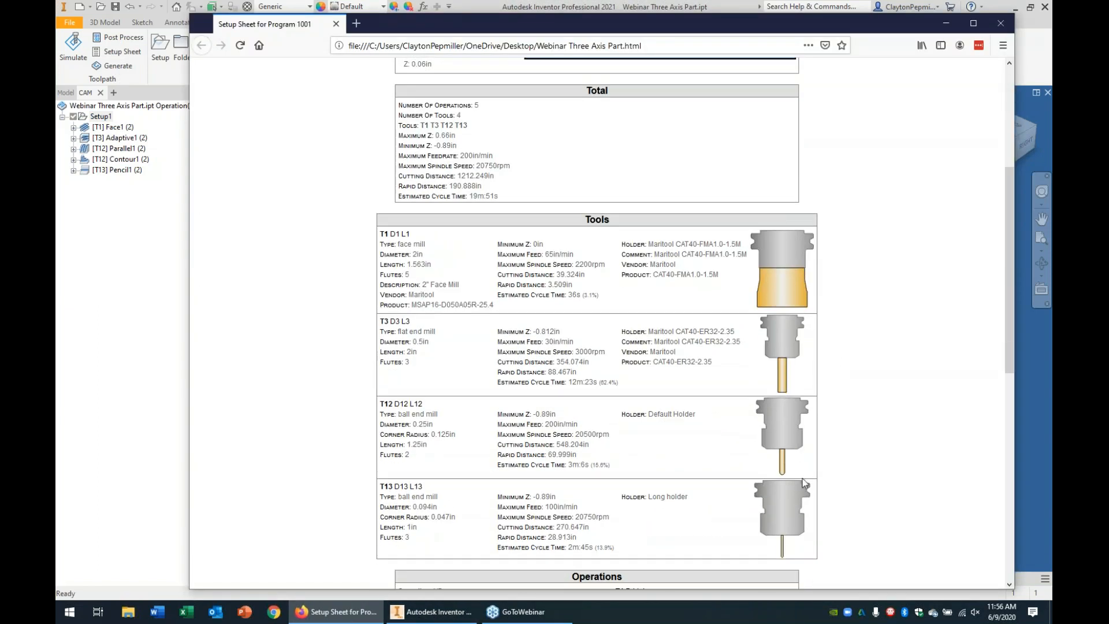
{"action": "scroll", "coordinate": [868, 467], "scroll_direction": "down", "scroll_amount": 7}
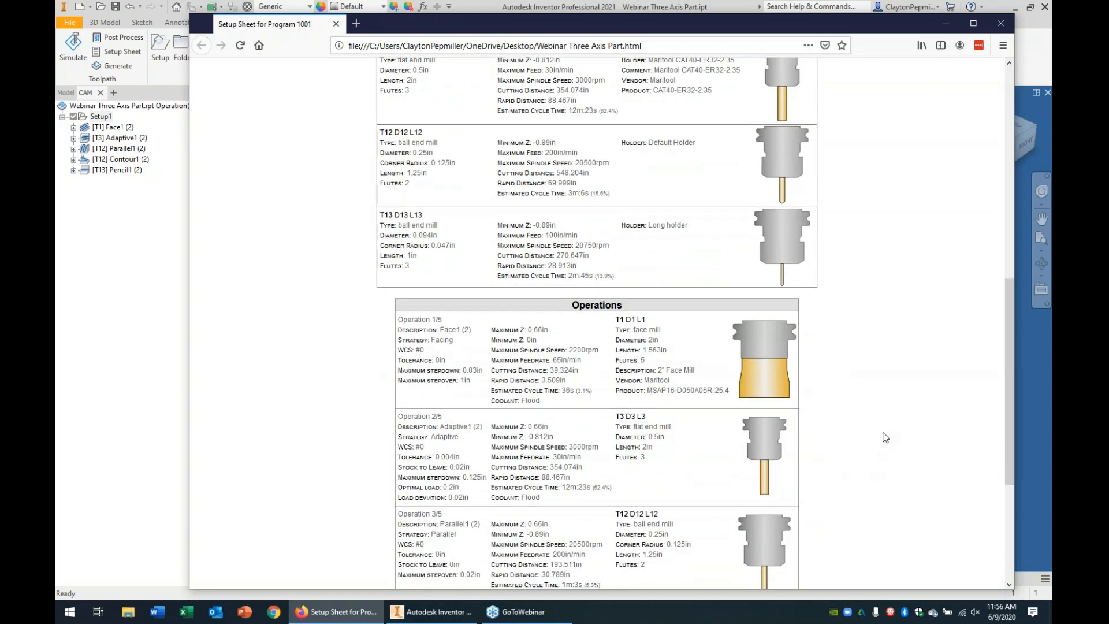
{"action": "scroll", "coordinate": [849, 492], "scroll_direction": "down", "scroll_amount": 3}
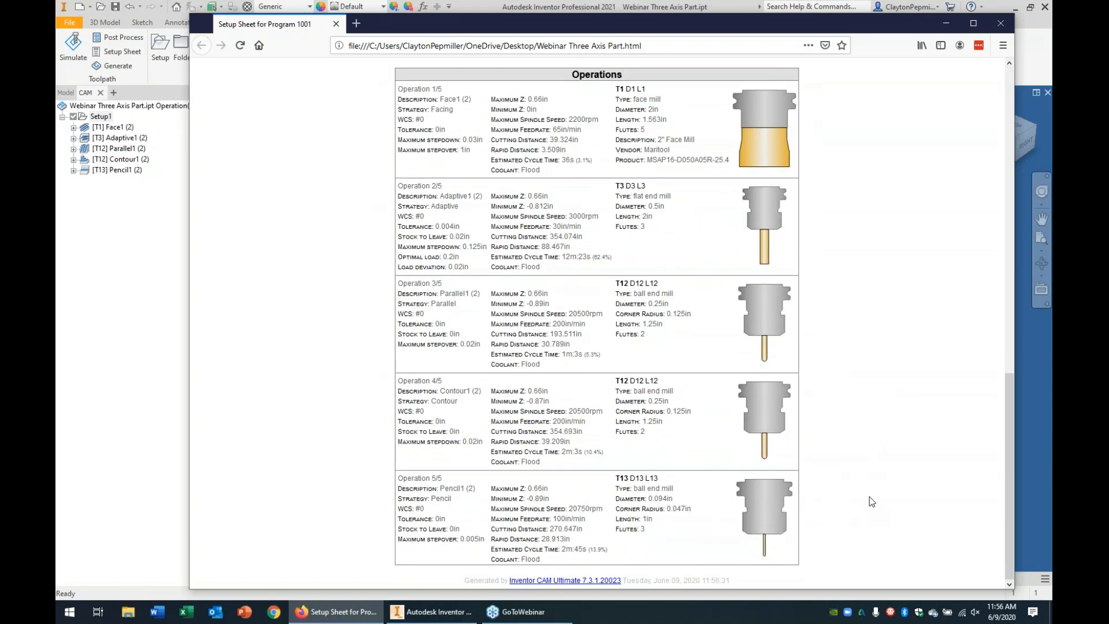
{"action": "scroll", "coordinate": [871, 488], "scroll_direction": "up", "scroll_amount": 15}
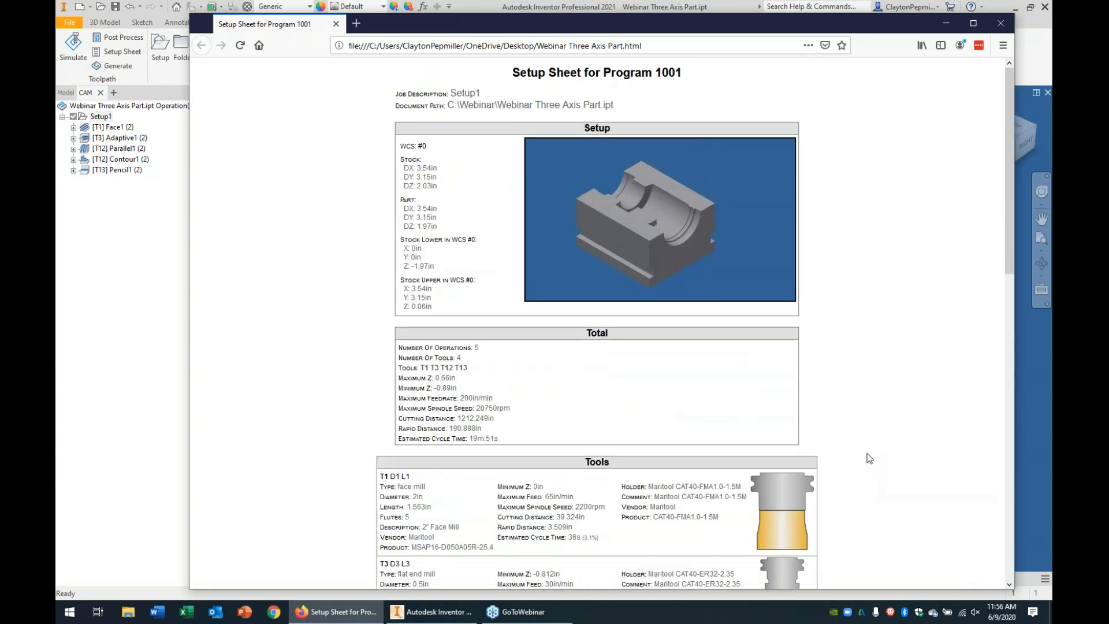
{"action": "scroll", "coordinate": [638, 227], "scroll_direction": "down", "scroll_amount": 10}
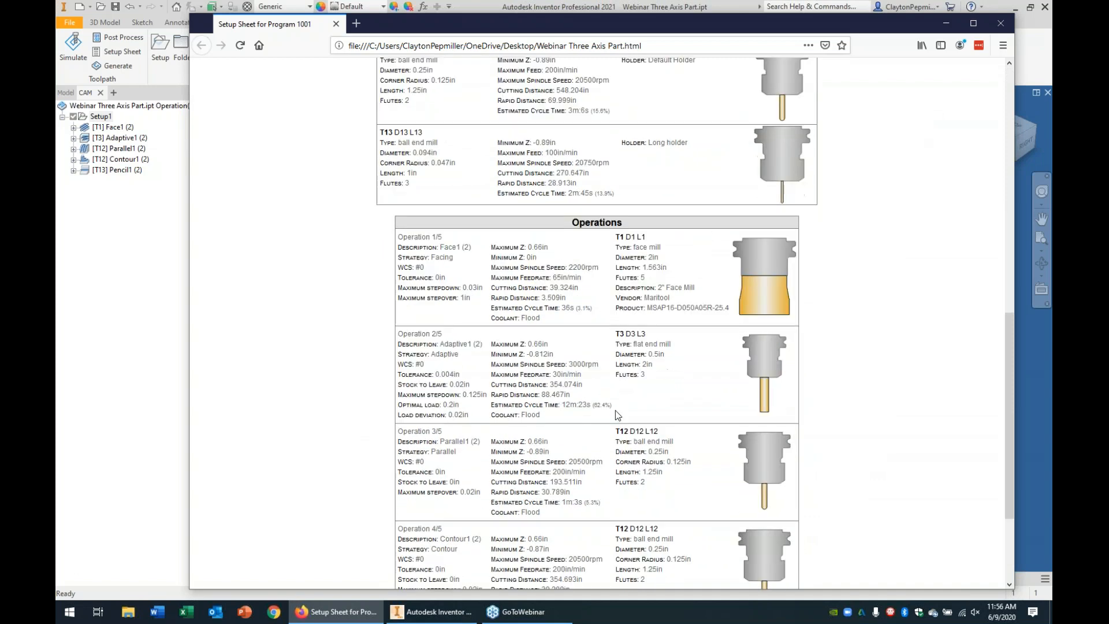
{"action": "scroll", "coordinate": [615, 410], "scroll_direction": "down", "scroll_amount": 3}
{"action": "scroll", "coordinate": [615, 410], "scroll_direction": "up", "scroll_amount": 15}
{"action": "left_click", "coordinate": [1001, 23]}
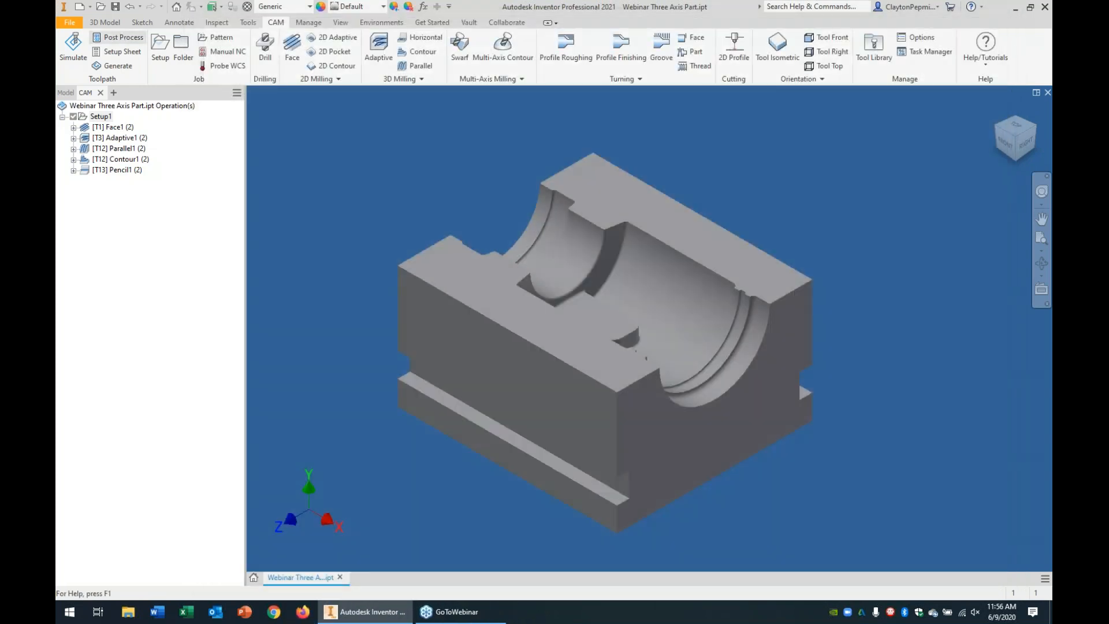
Post process Setup1 as program 1001 with the FANUC / fanuc configuration, replacing the existing 1001.nc file
{"action": "left_click", "coordinate": [116, 37]}
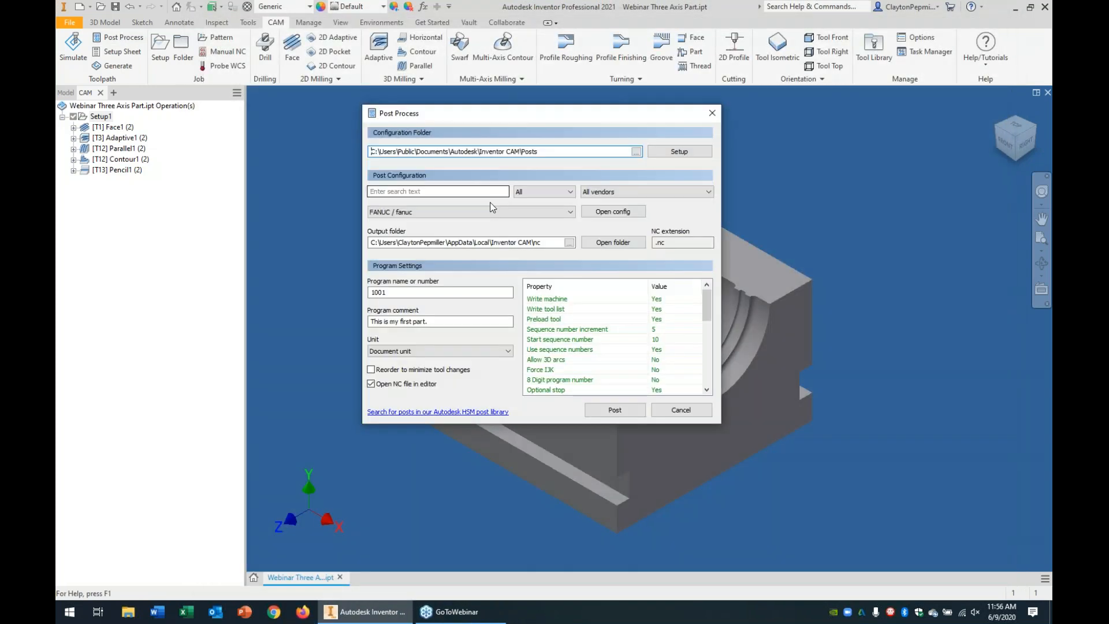
{"action": "left_click", "coordinate": [602, 414]}
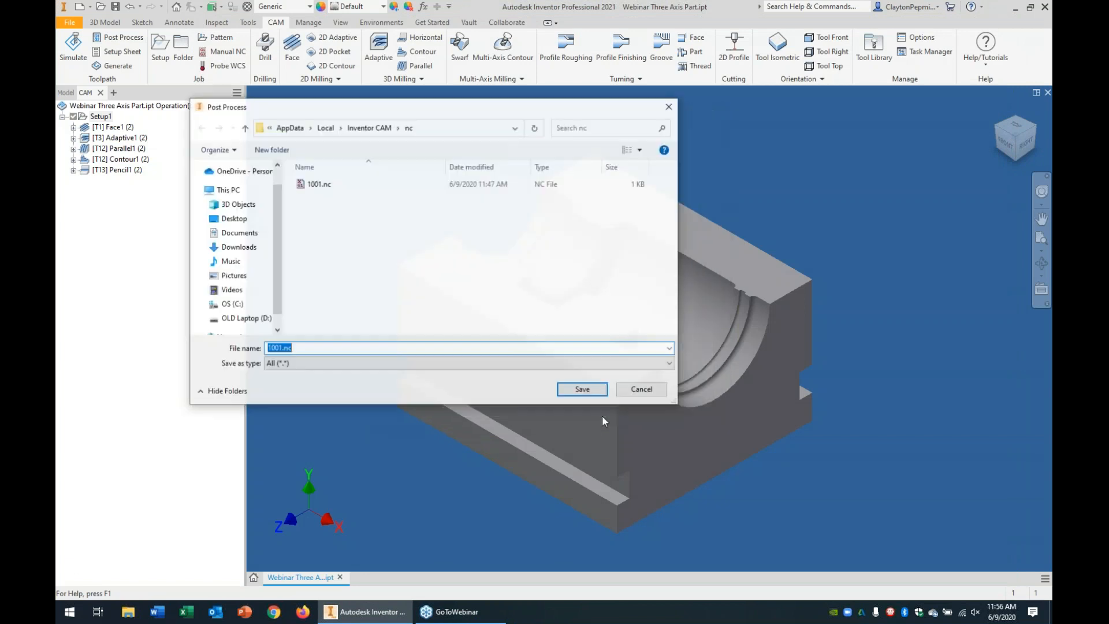
{"action": "left_click", "coordinate": [595, 391]}
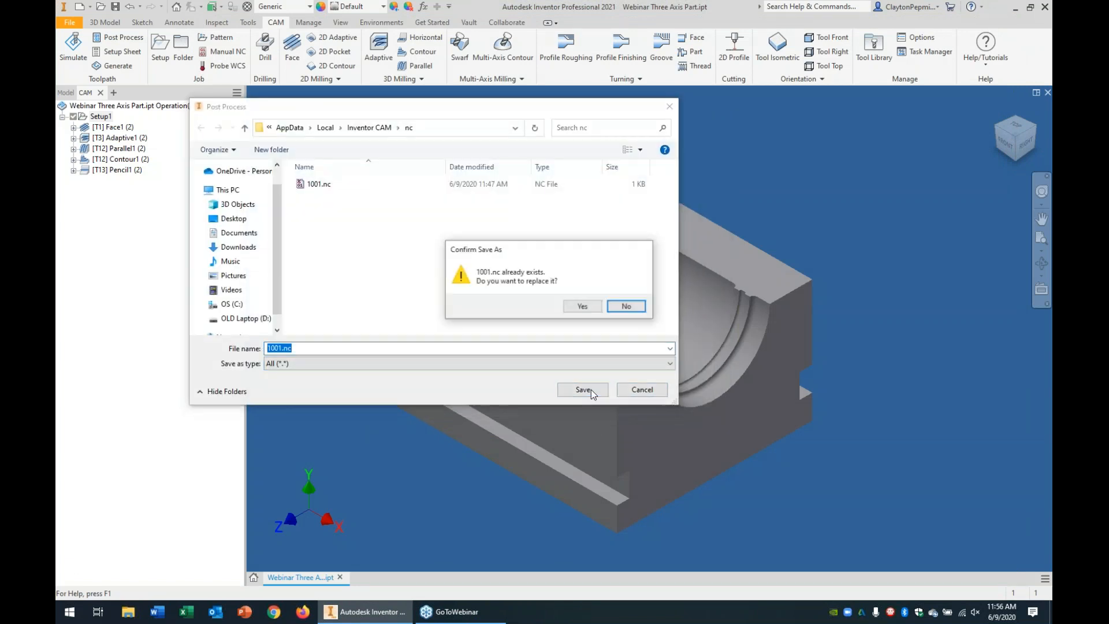
{"action": "left_click", "coordinate": [575, 310]}
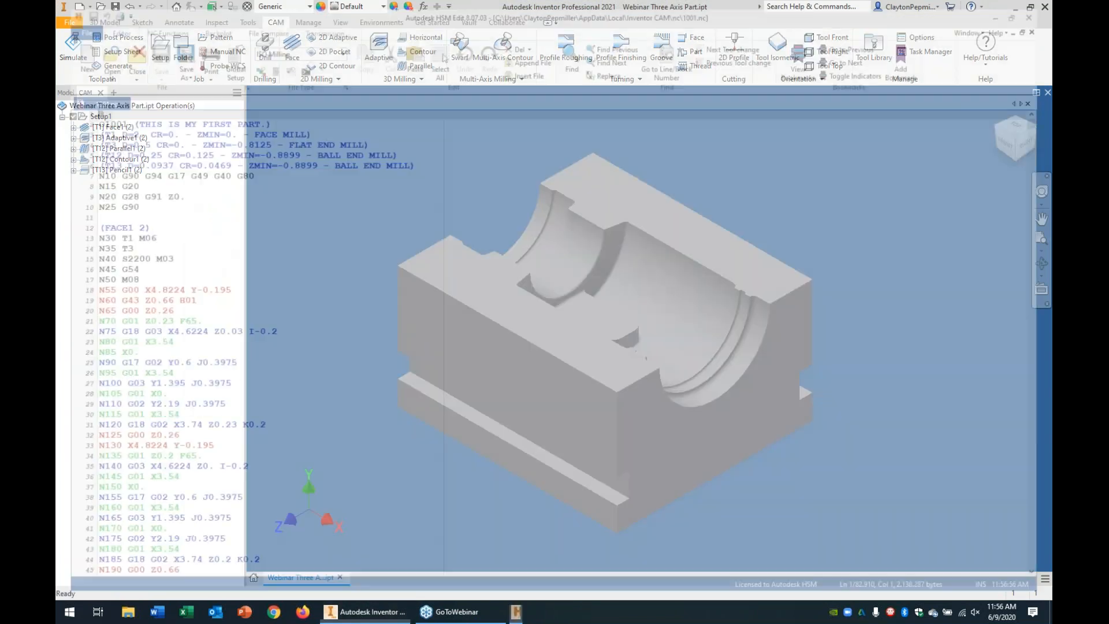
Review the Face and Adaptive sections of the G-code in 1001.nc and close the NC editor
{"action": "scroll", "coordinate": [137, 389], "scroll_direction": "down", "scroll_amount": 8}
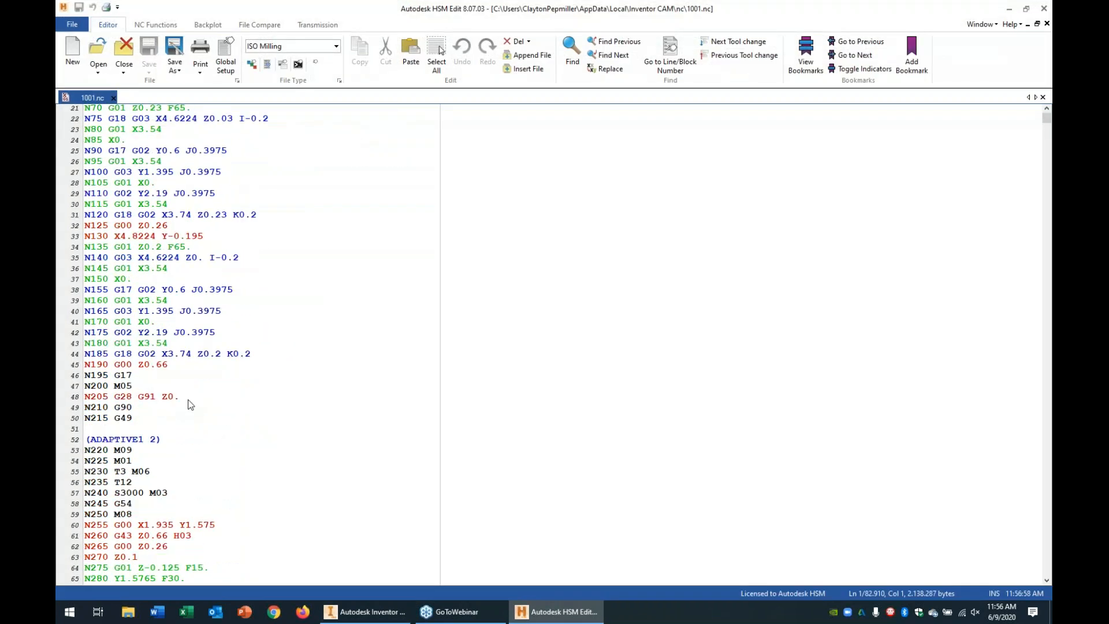
{"action": "scroll", "coordinate": [174, 338], "scroll_direction": "up", "scroll_amount": 5}
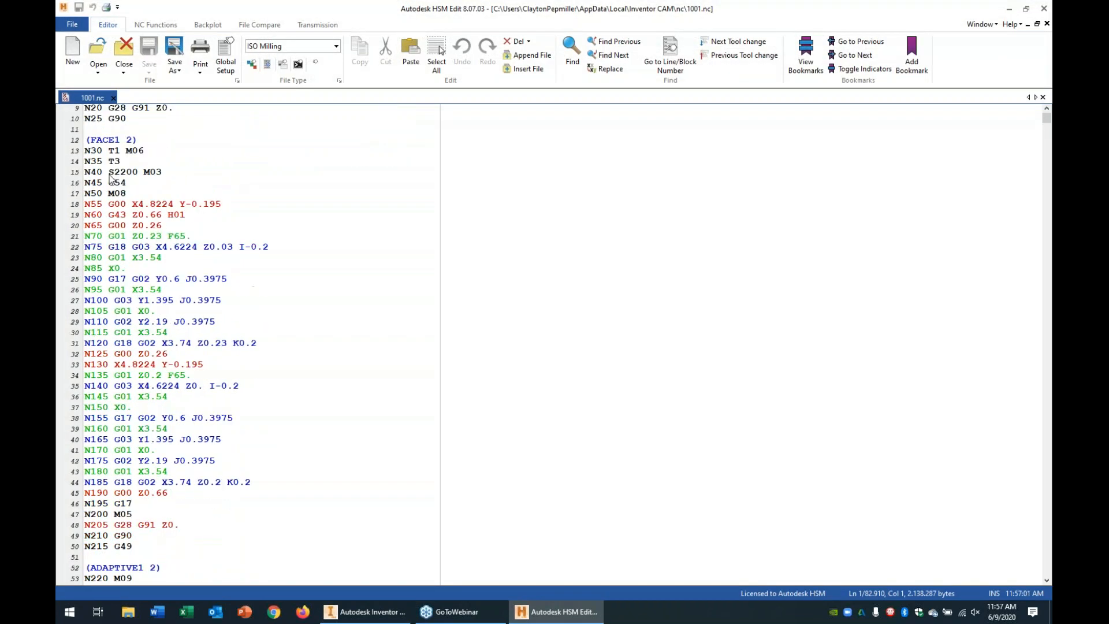
{"action": "scroll", "coordinate": [178, 342], "scroll_direction": "down", "scroll_amount": 5}
{"action": "scroll", "coordinate": [156, 412], "scroll_direction": "down", "scroll_amount": 20}
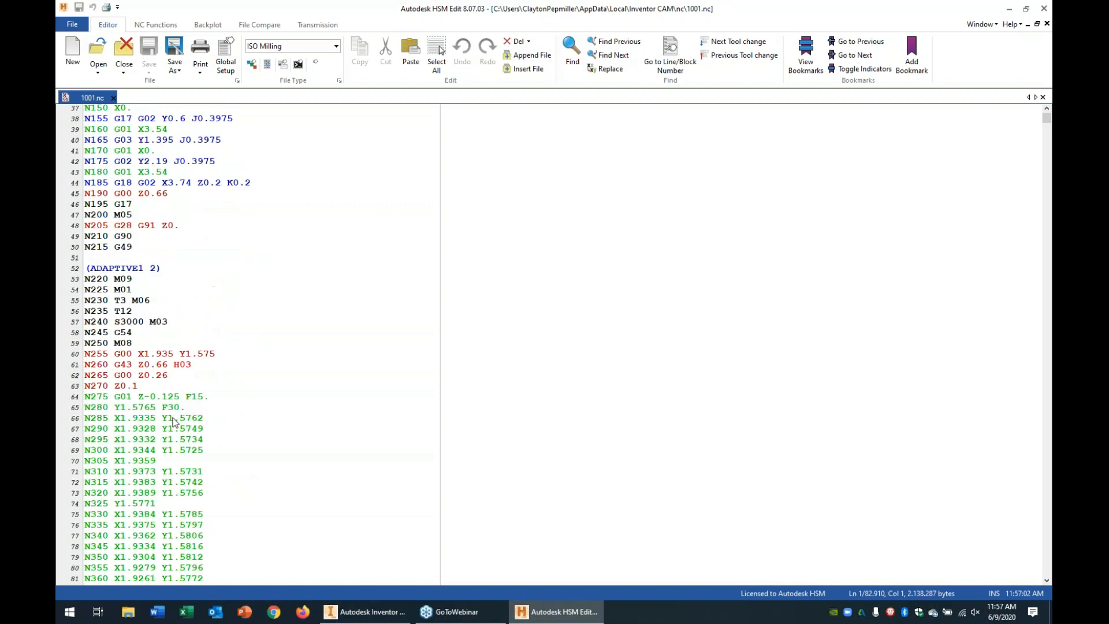
{"action": "left_click", "coordinate": [1045, 8]}
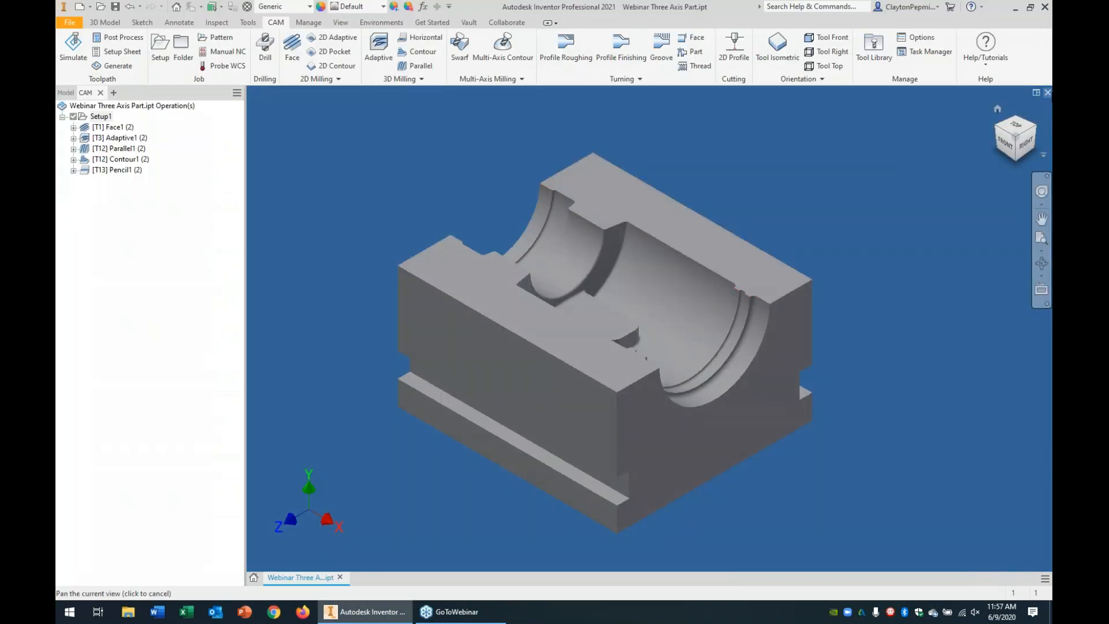
Close the Webinar Three Axis Part without saving the changes
{"action": "left_click", "coordinate": [1047, 93]}
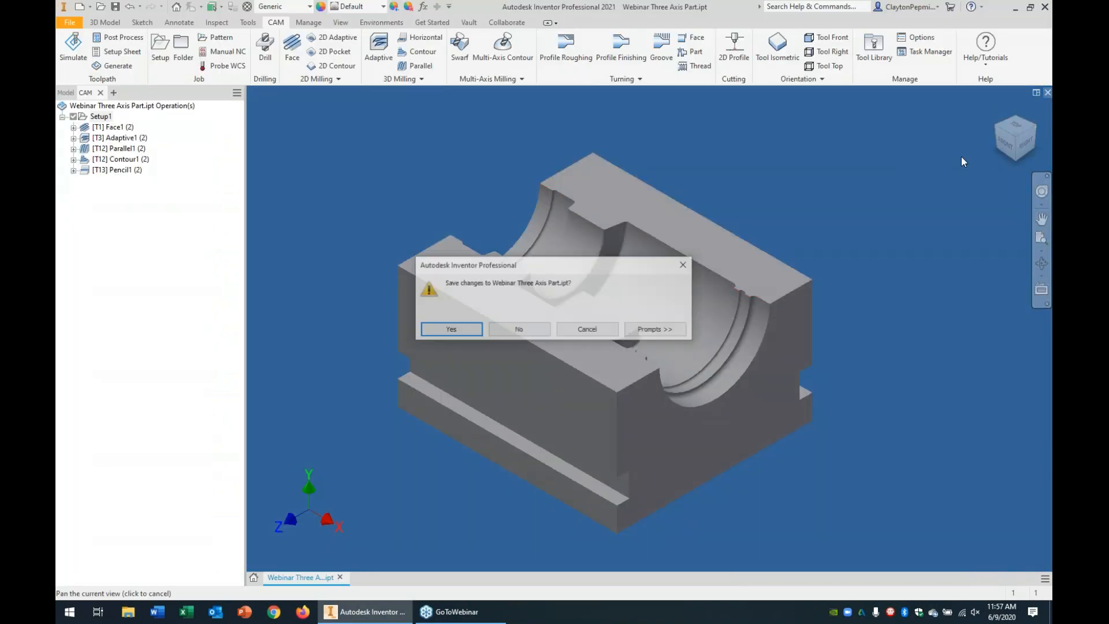
{"action": "left_click", "coordinate": [535, 334]}
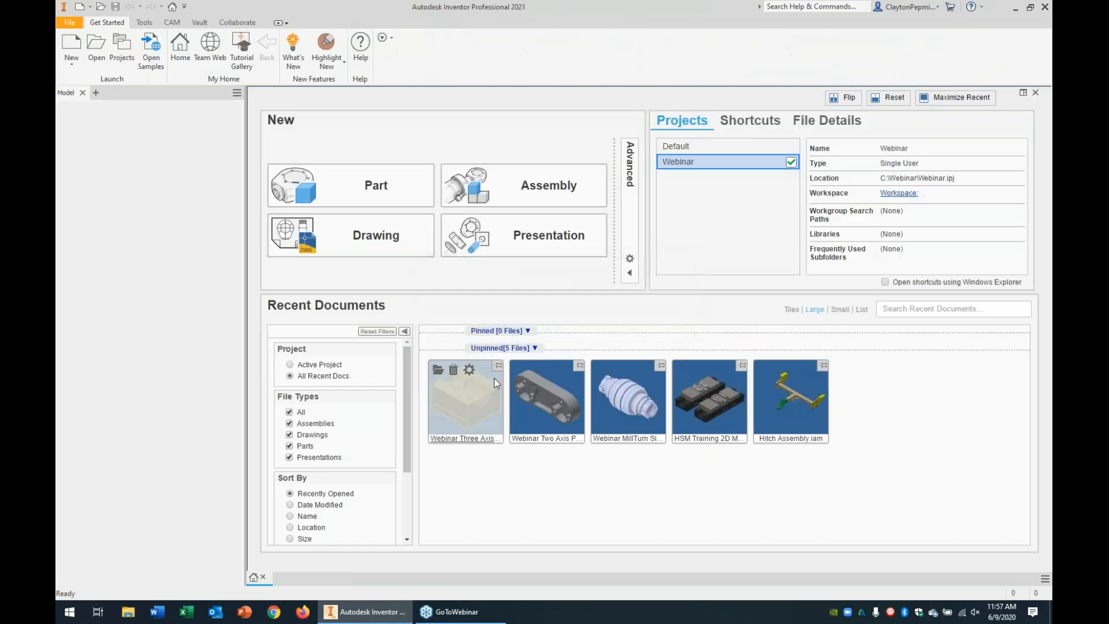
Open the recent document Webinar MillTurn Simulate and collapse its primary spindle and Secondary spindle setups
{"action": "left_click", "coordinate": [622, 417]}
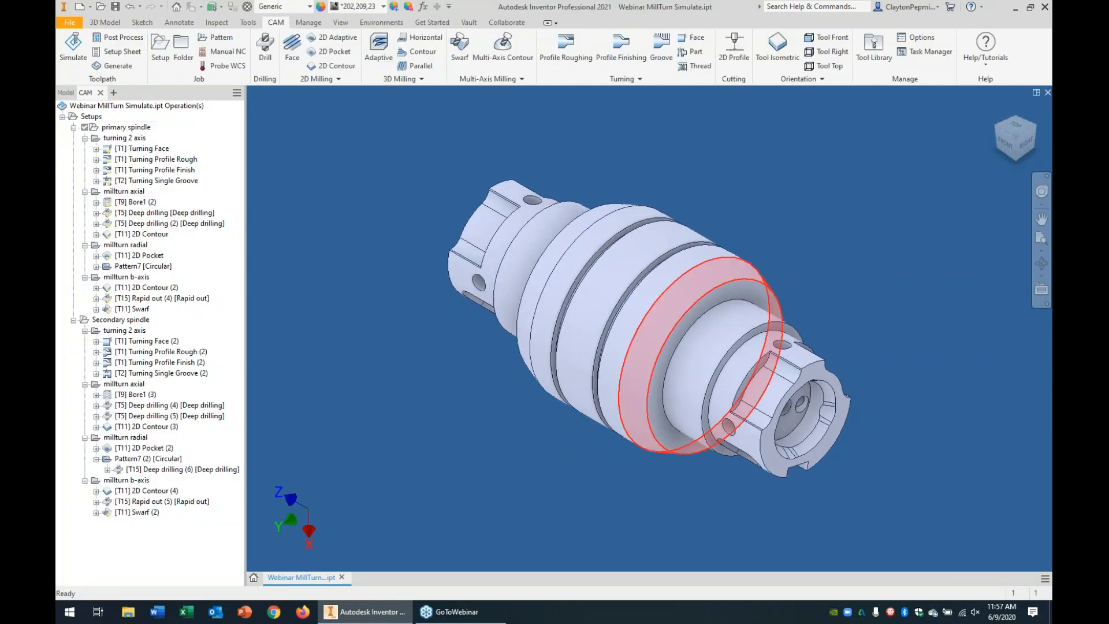
{"action": "left_click", "coordinate": [73, 127]}
{"action": "left_click", "coordinate": [74, 138]}
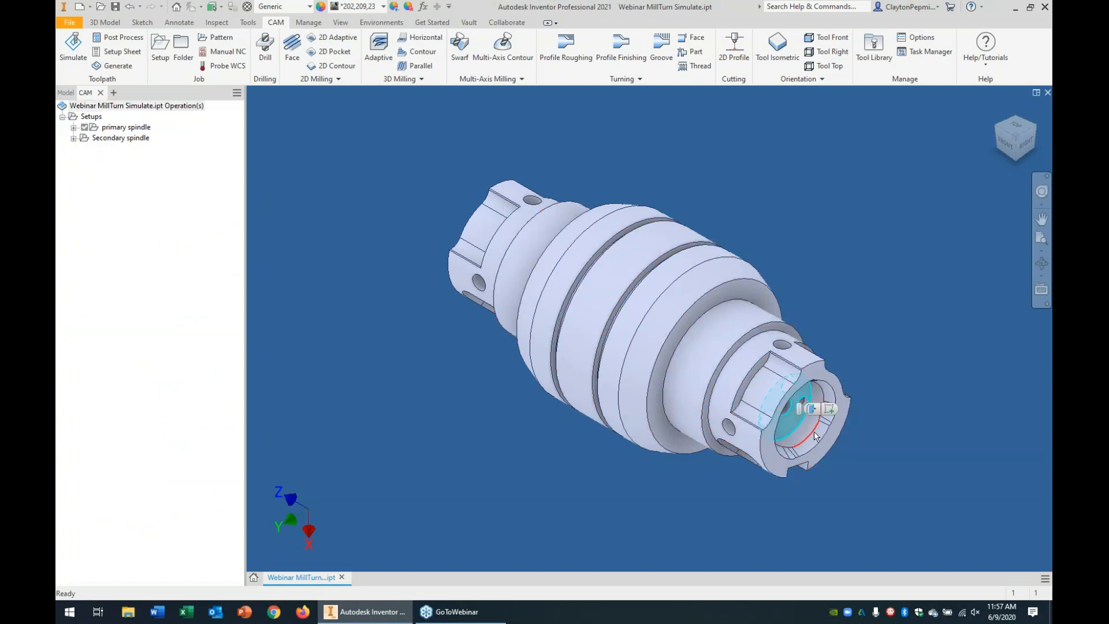
Examine the mill-turn part from several angles, including the end holes, radial slots and turned grooves, and return to the home view
{"action": "key", "text": "F6"}
{"action": "left_click_drag", "start_coordinate": [782, 331], "coordinate": [686, 337]}
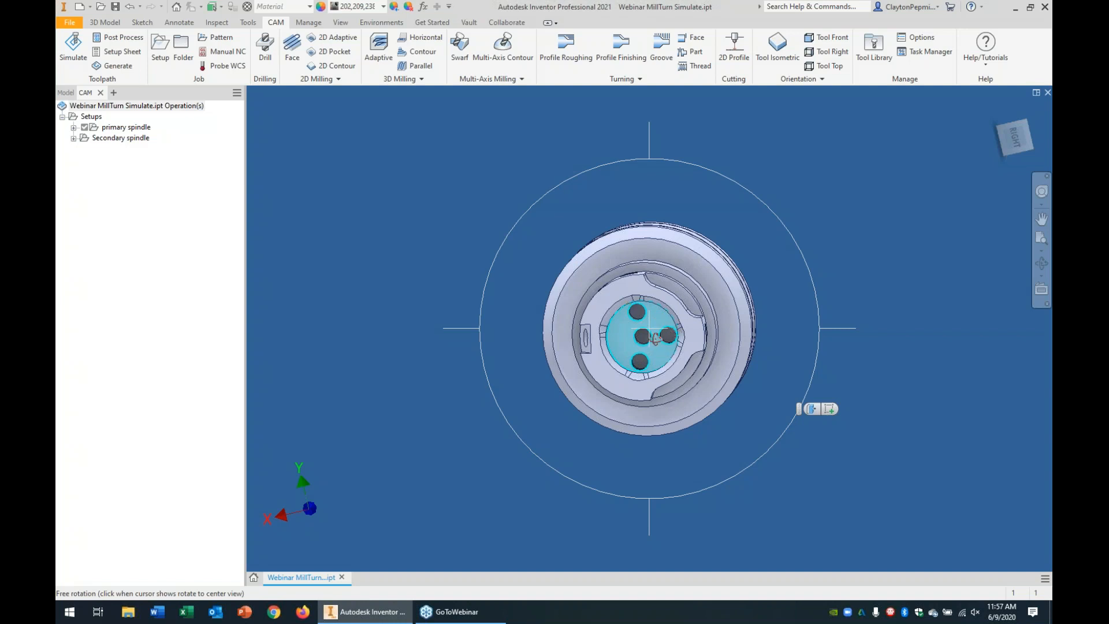
{"action": "left_click_drag", "start_coordinate": [634, 317], "coordinate": [624, 373]}
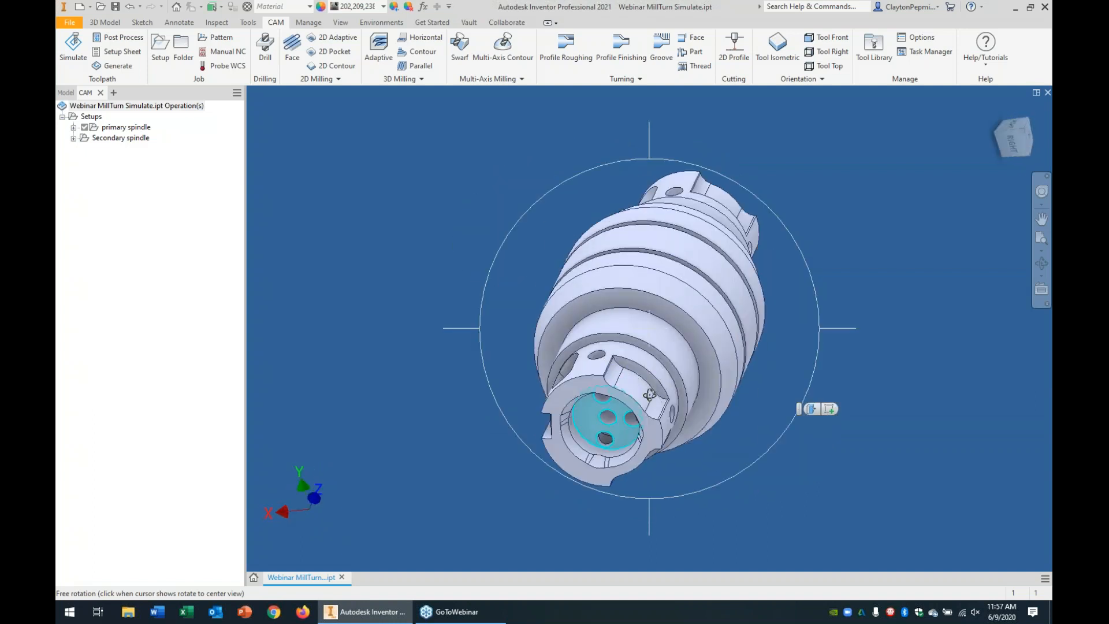
{"action": "left_click_drag", "start_coordinate": [607, 408], "coordinate": [766, 402]}
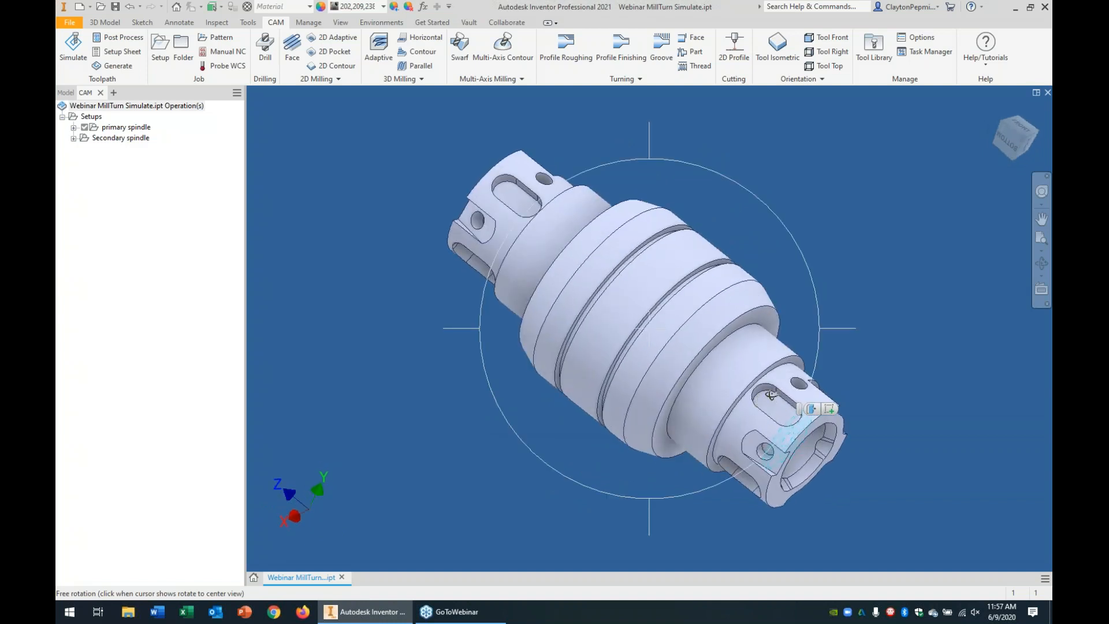
{"action": "left_click_drag", "start_coordinate": [761, 449], "coordinate": [667, 467]}
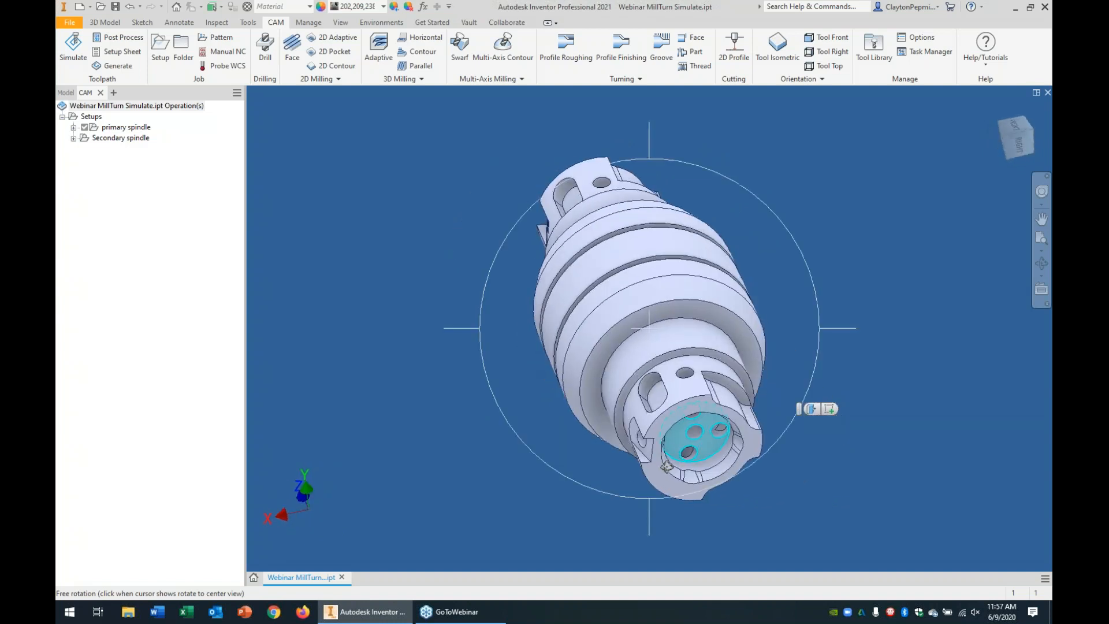
{"action": "key", "text": "Escape"}
{"action": "scroll", "coordinate": [644, 442], "scroll_direction": "down", "scroll_amount": 3}
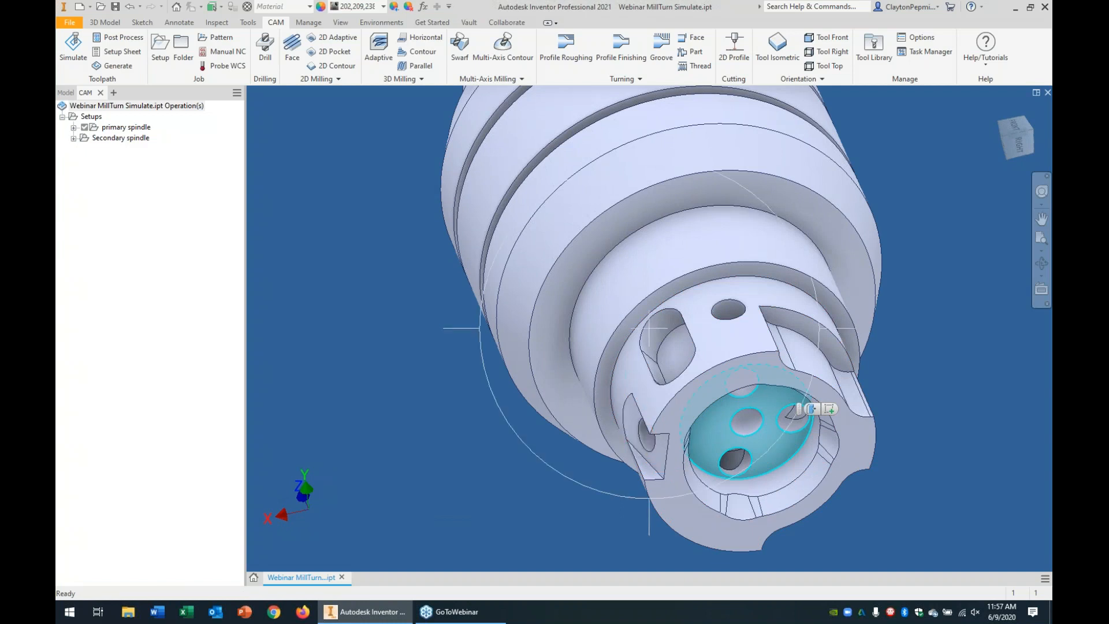
{"action": "key", "text": "Escape"}
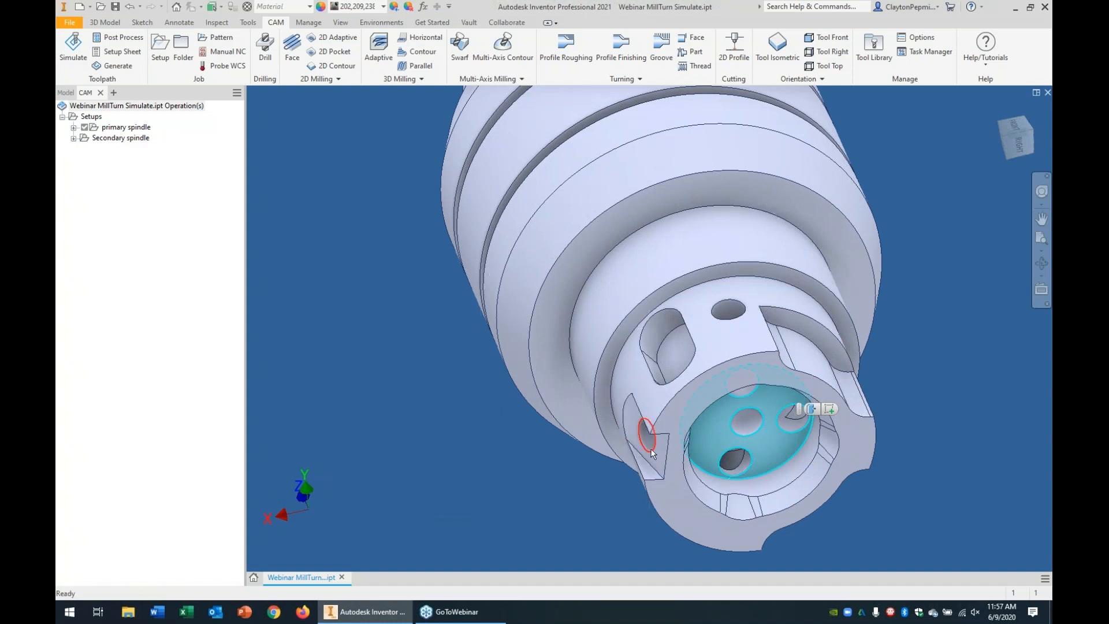
{"action": "scroll", "coordinate": [661, 452], "scroll_direction": "up", "scroll_amount": 5}
{"action": "left_click_drag", "start_coordinate": [606, 435], "coordinate": [670, 428]}
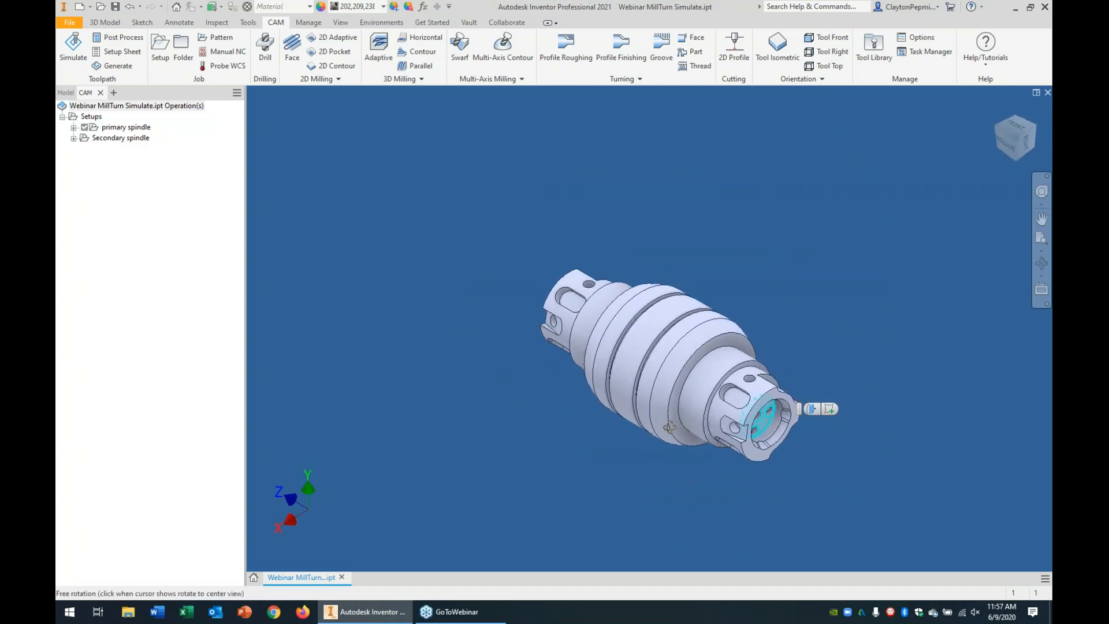
{"action": "key", "text": "Escape"}
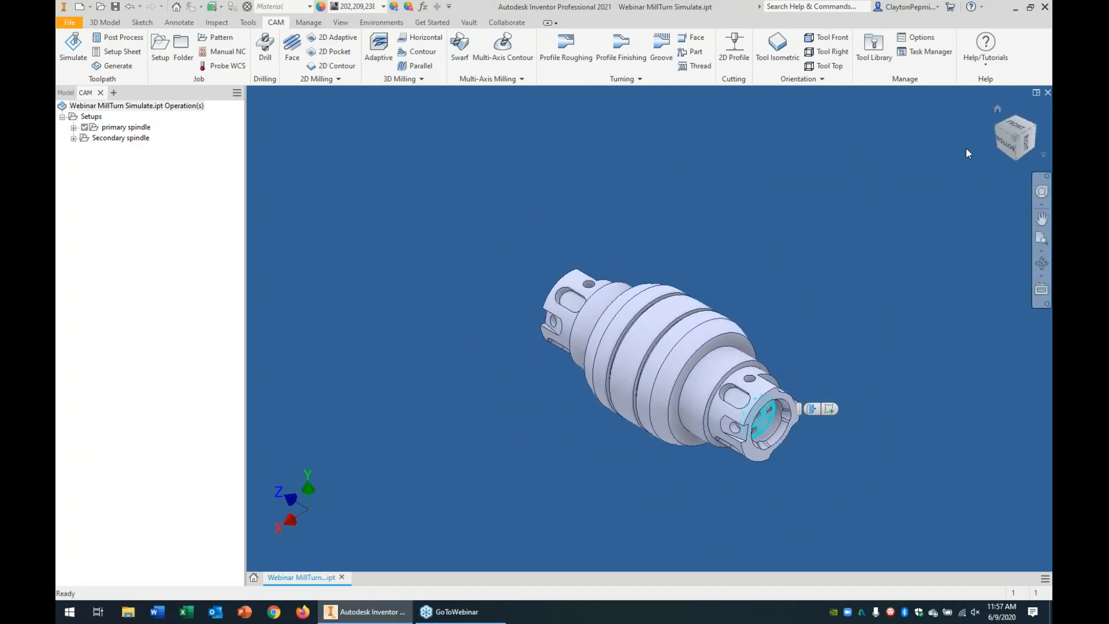
{"action": "left_click", "coordinate": [1000, 109]}
{"action": "key", "text": "F2"}
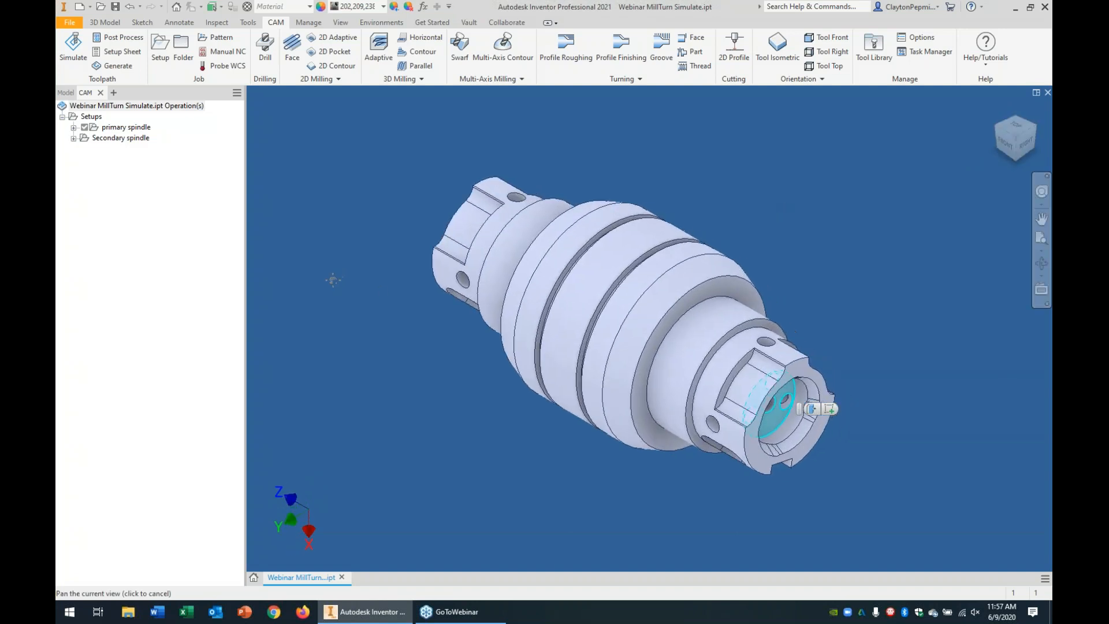
{"action": "left_click_drag", "start_coordinate": [333, 280], "coordinate": [303, 286]}
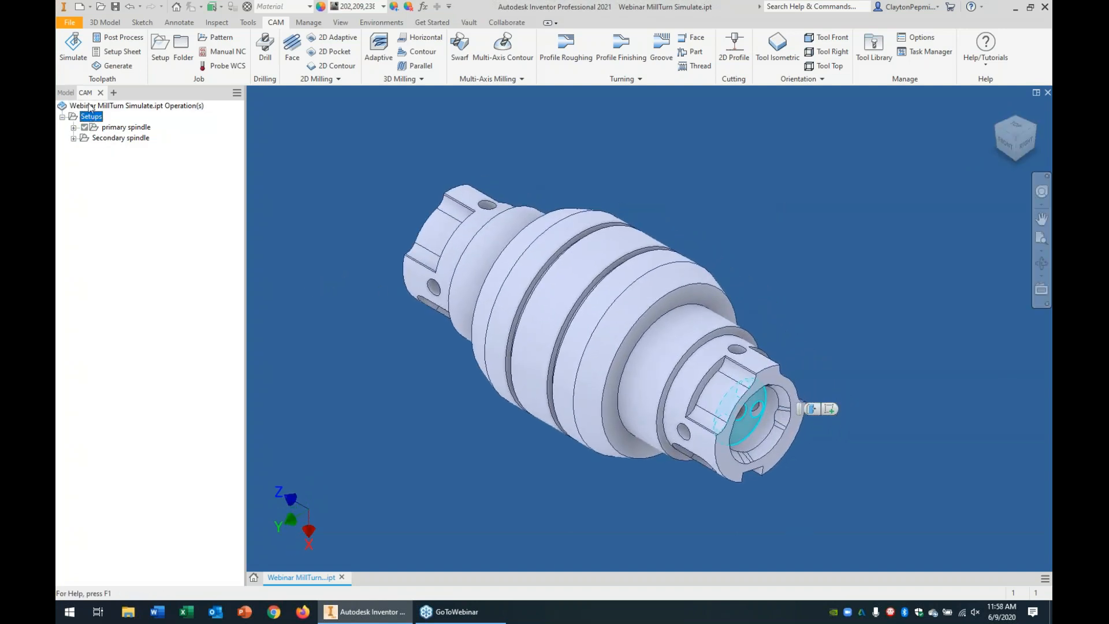
Simulate all setups with the tool holder shown and watch the primary spindle machining from several angles
{"action": "left_click", "coordinate": [73, 46]}
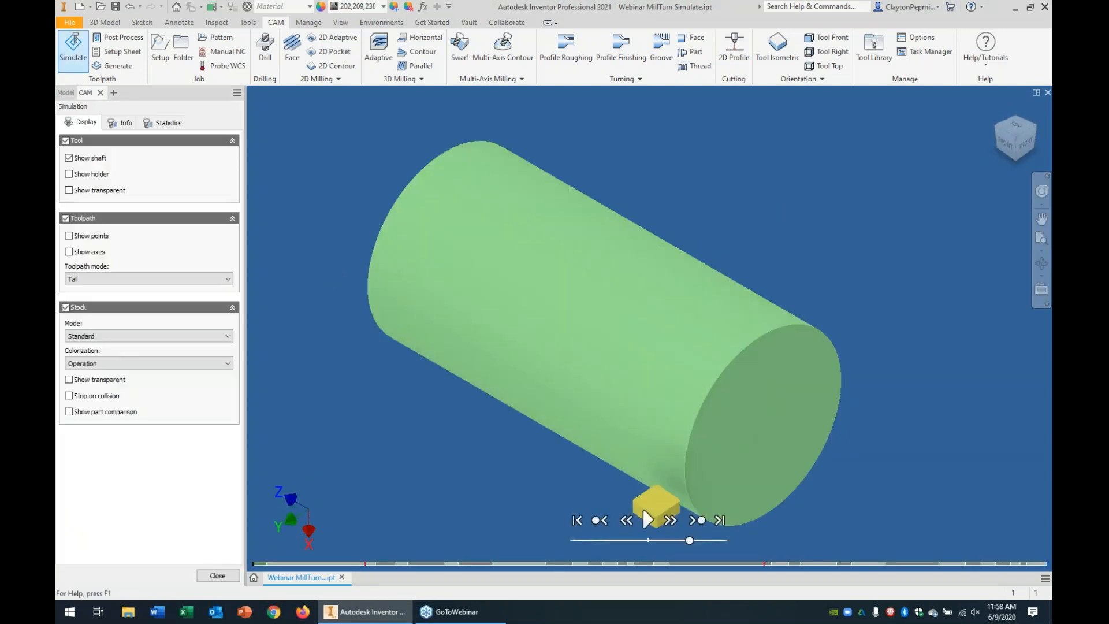
{"action": "left_click", "coordinate": [69, 174]}
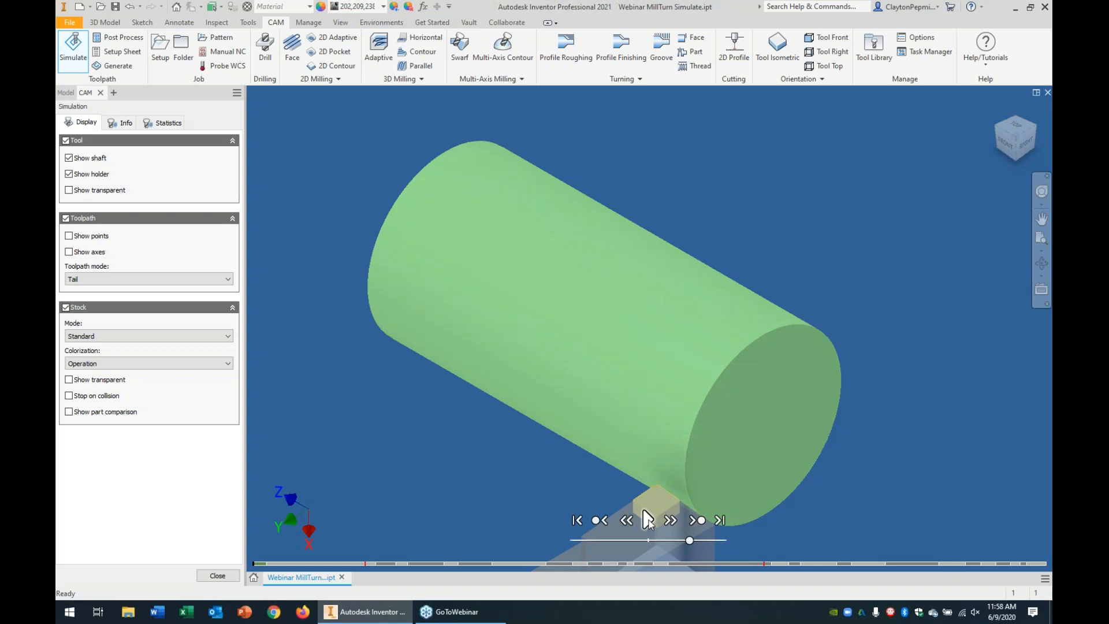
{"action": "left_click", "coordinate": [648, 520]}
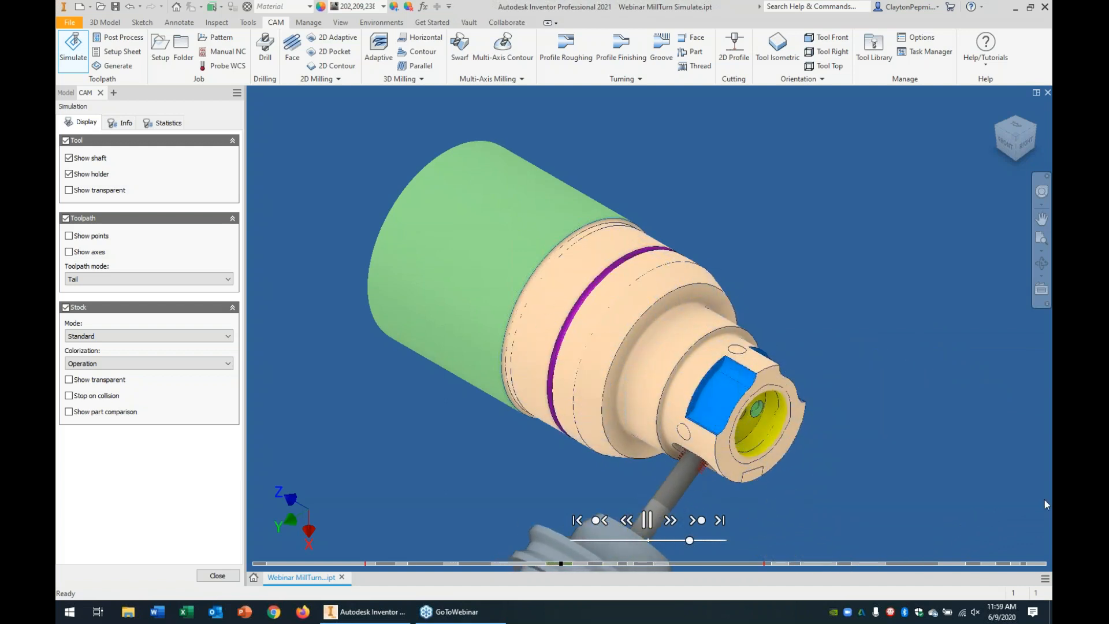
{"action": "middle_click_drag", "start_coordinate": [744, 329], "coordinate": [660, 192], "text": "shift"}
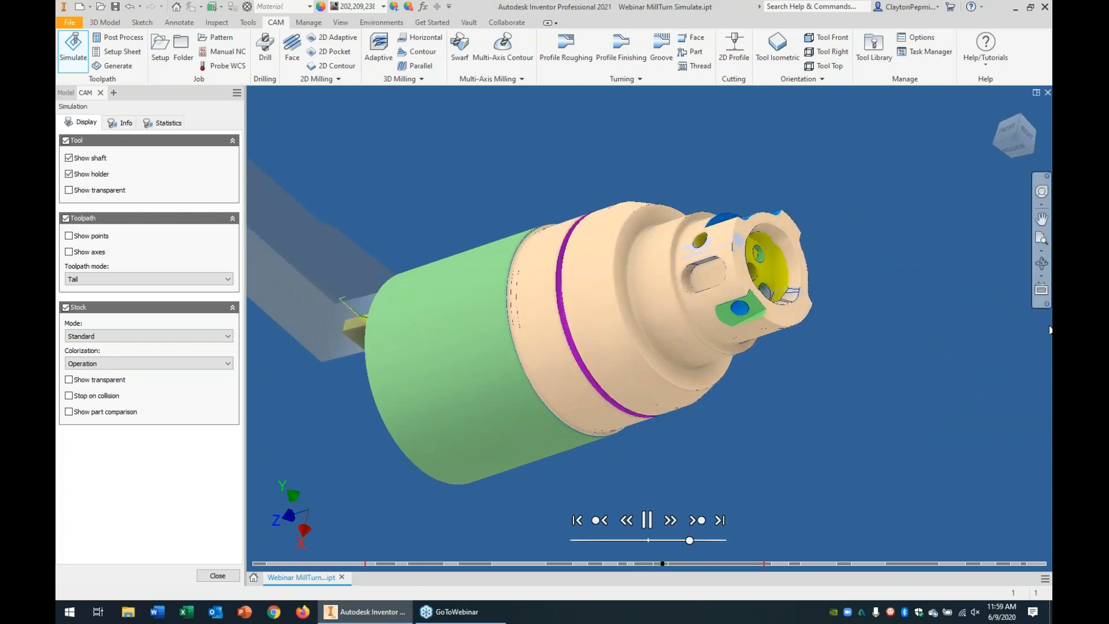
{"action": "left_click", "coordinate": [997, 109]}
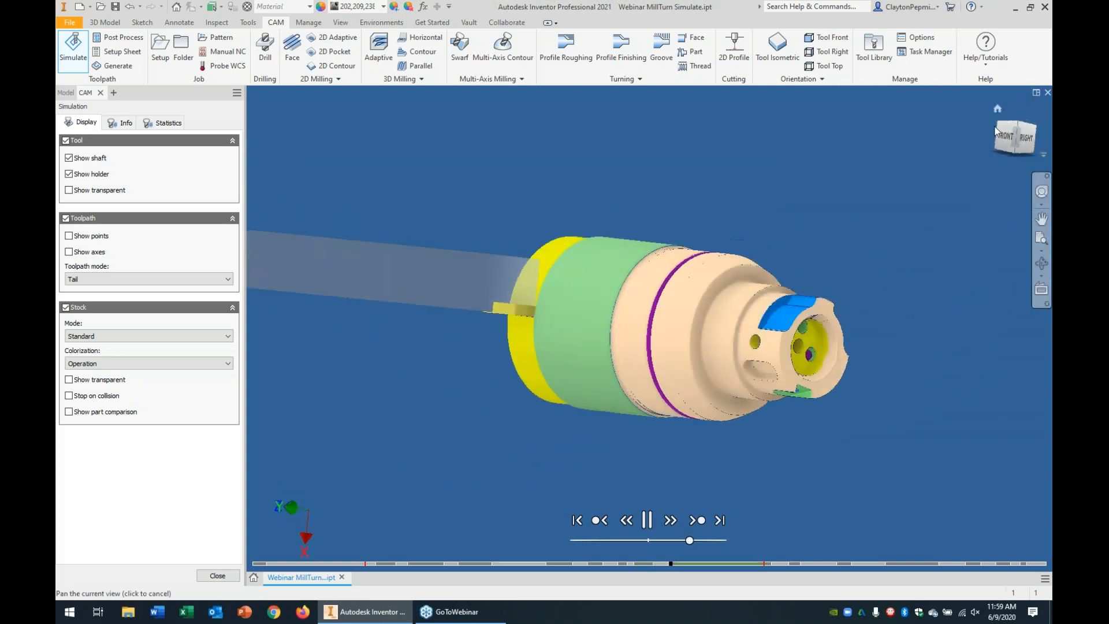
Hide the tool holder, watch the secondary spindle operations through to the end, and close the simulation
{"action": "left_click", "coordinate": [68, 175]}
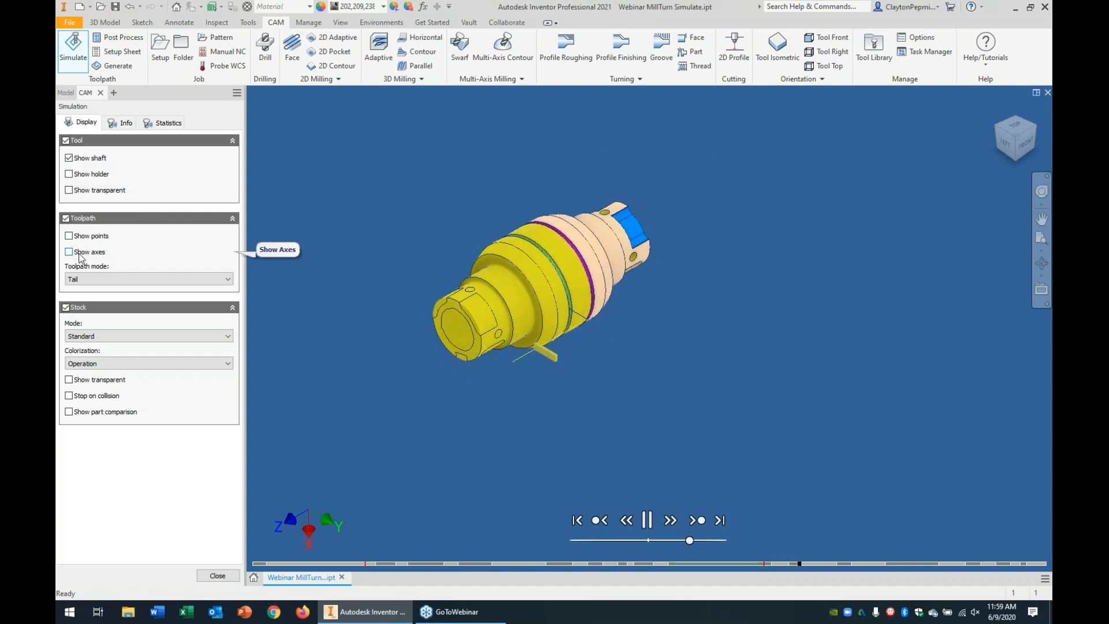
{"action": "scroll", "coordinate": [393, 358], "scroll_direction": "down", "scroll_amount": 3}
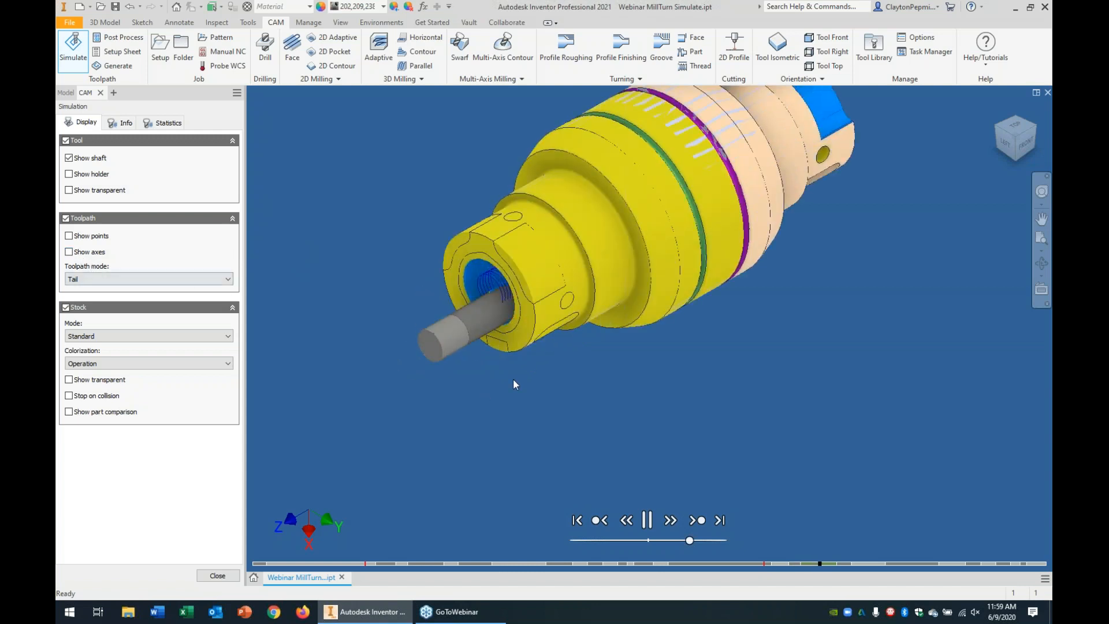
{"action": "middle_click_drag", "start_coordinate": [626, 407], "coordinate": [616, 464]}
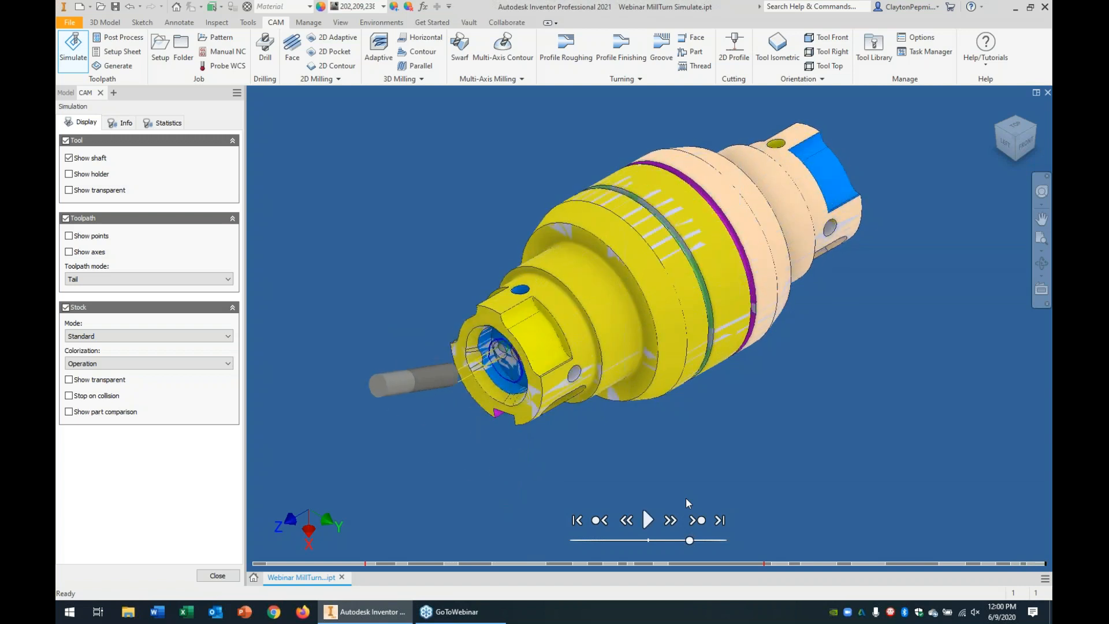
{"action": "scroll", "coordinate": [691, 495], "scroll_direction": "down", "scroll_amount": 4}
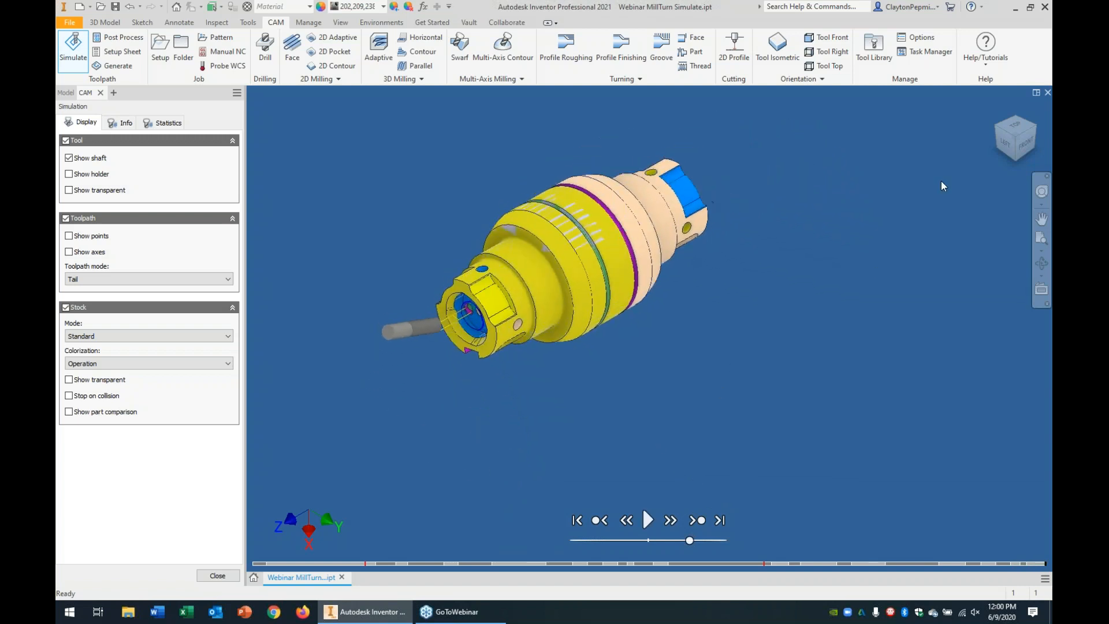
{"action": "left_click", "coordinate": [994, 104]}
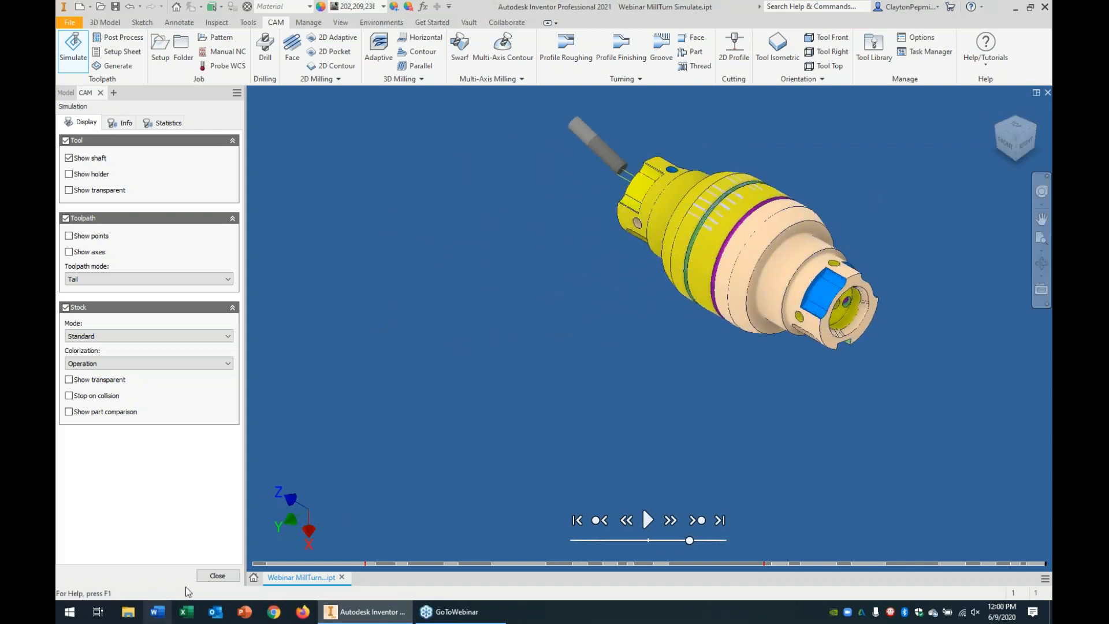
{"action": "left_click", "coordinate": [217, 575]}
Inspect the holes in the recessed end face of the mill-turn part up close and return to the home view
{"action": "scroll", "coordinate": [869, 312], "scroll_direction": "up", "scroll_amount": 5}
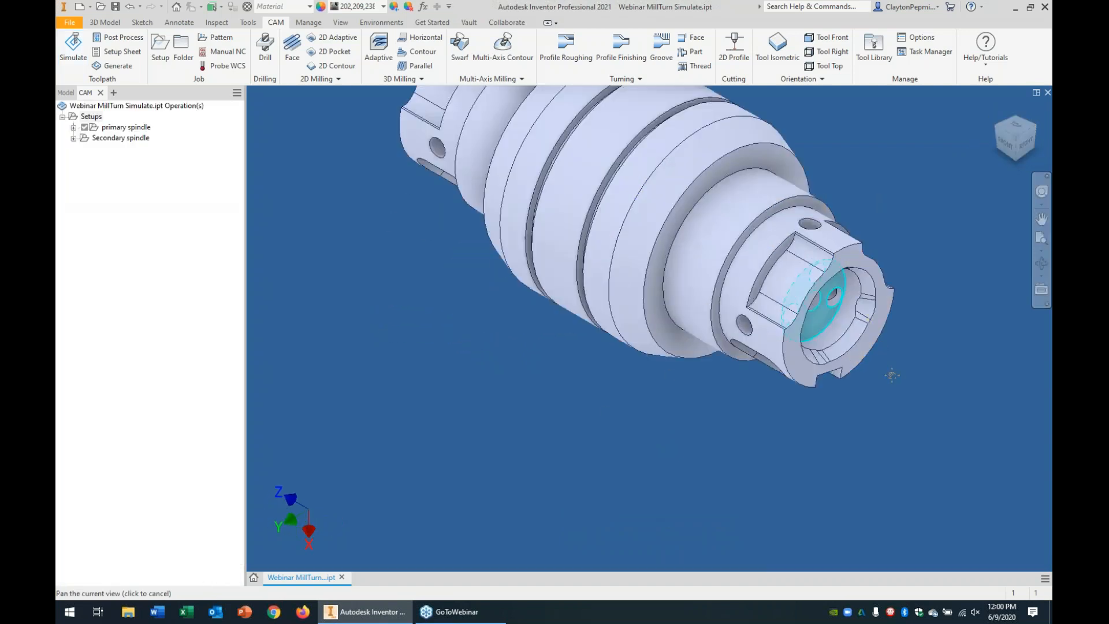
{"action": "left_click_drag", "start_coordinate": [892, 375], "coordinate": [718, 427]}
{"action": "key", "text": "F4"}
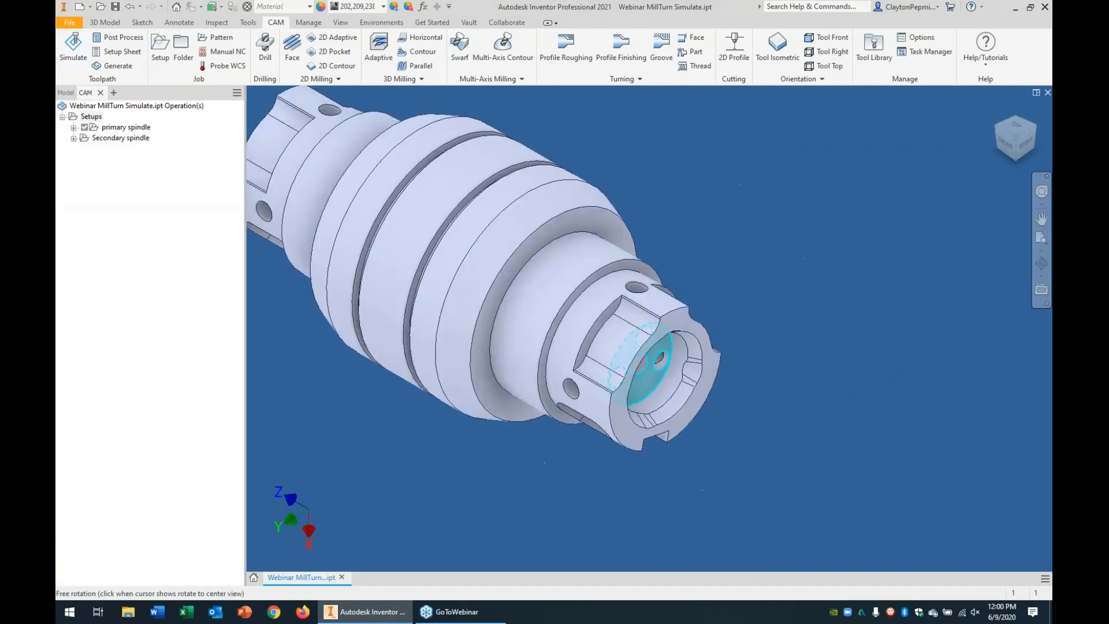
{"action": "scroll", "coordinate": [678, 387], "scroll_direction": "up", "scroll_amount": 5}
{"action": "left_click_drag", "start_coordinate": [659, 369], "coordinate": [680, 203]}
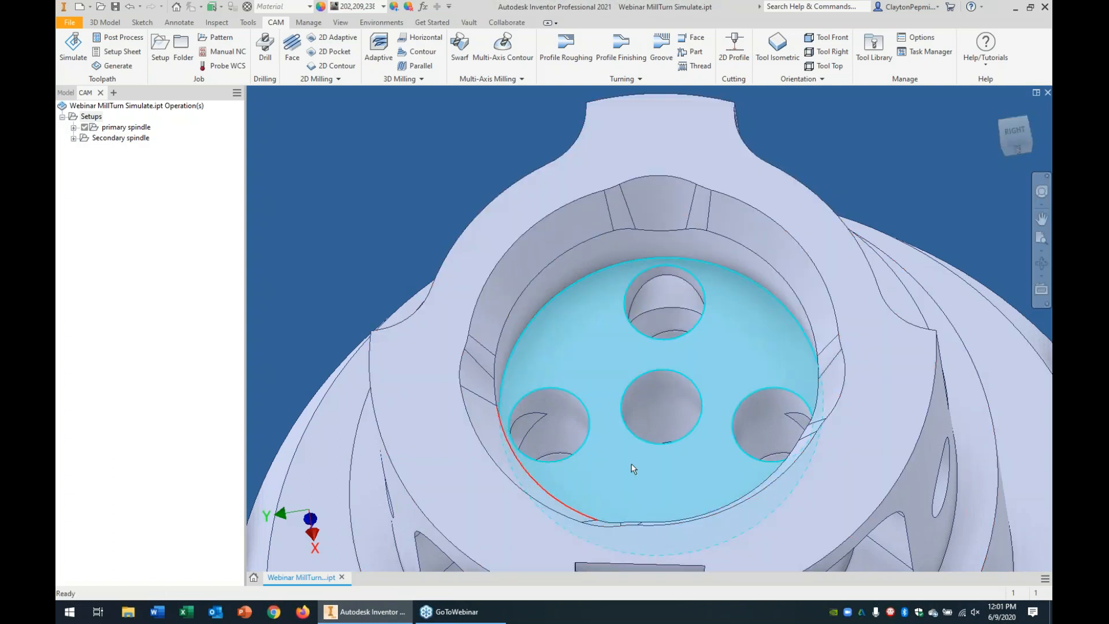
{"action": "left_click", "coordinate": [998, 108]}
{"action": "middle_click_drag", "start_coordinate": [943, 263], "coordinate": [893, 283]}
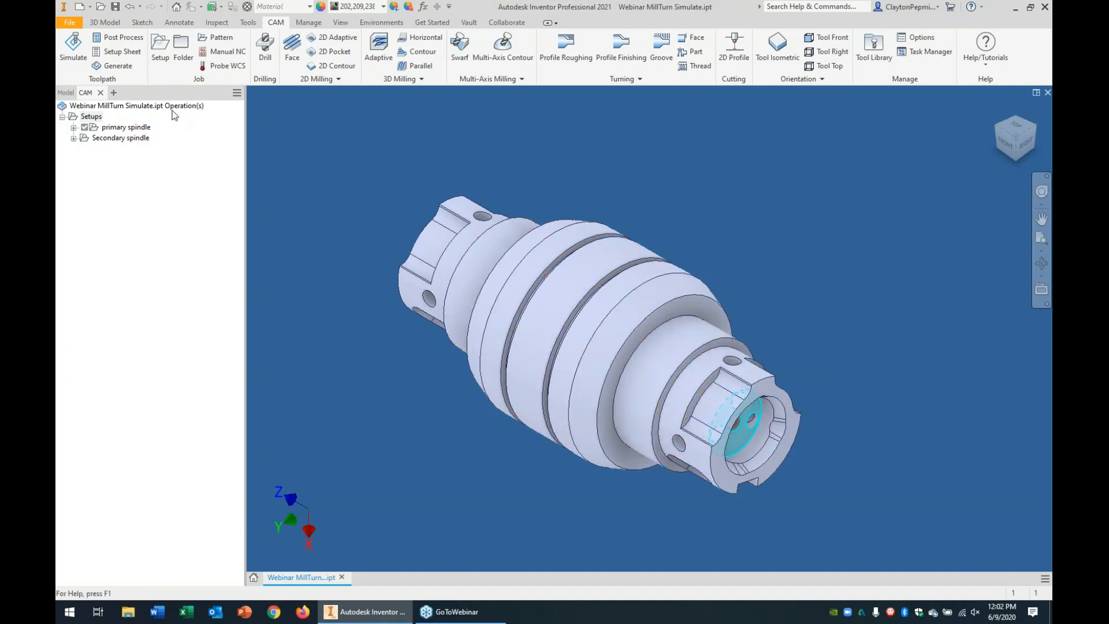
Start post processing the primary spindle's Turning Face operation and select the Opticut / opticut post configuration
{"action": "left_click", "coordinate": [73, 128]}
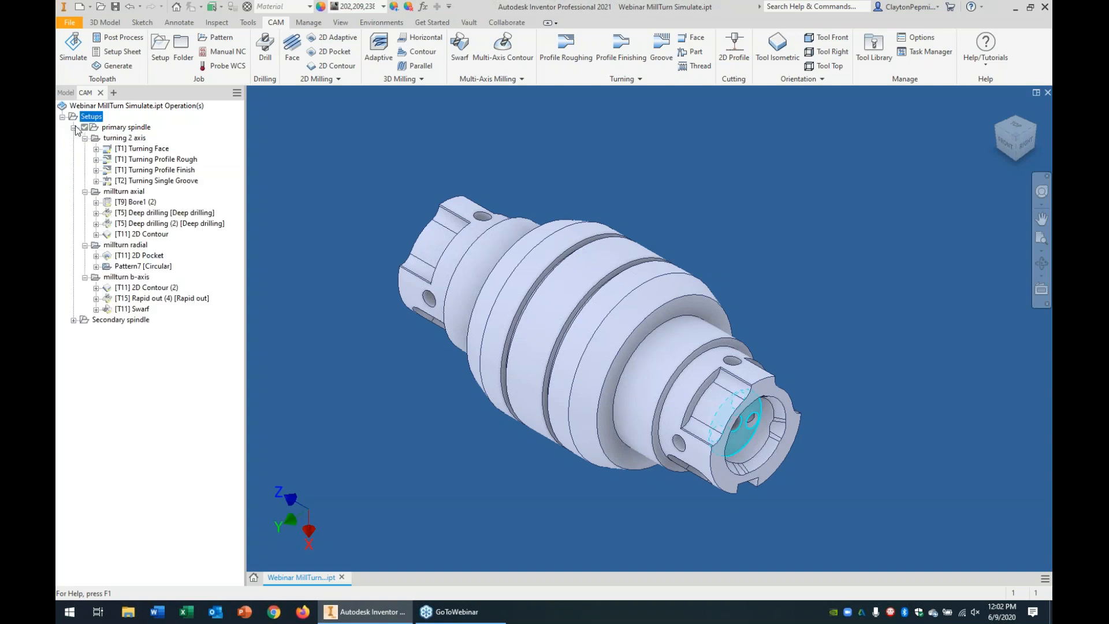
{"action": "left_click", "coordinate": [122, 150]}
{"action": "left_click", "coordinate": [122, 39]}
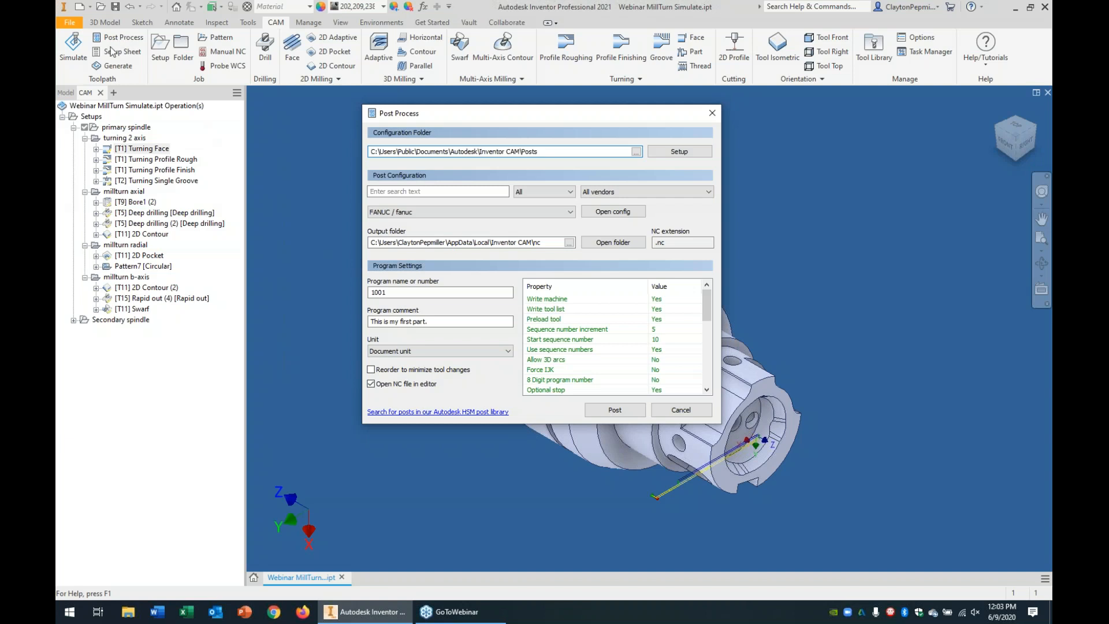
{"action": "left_click", "coordinate": [465, 212]}
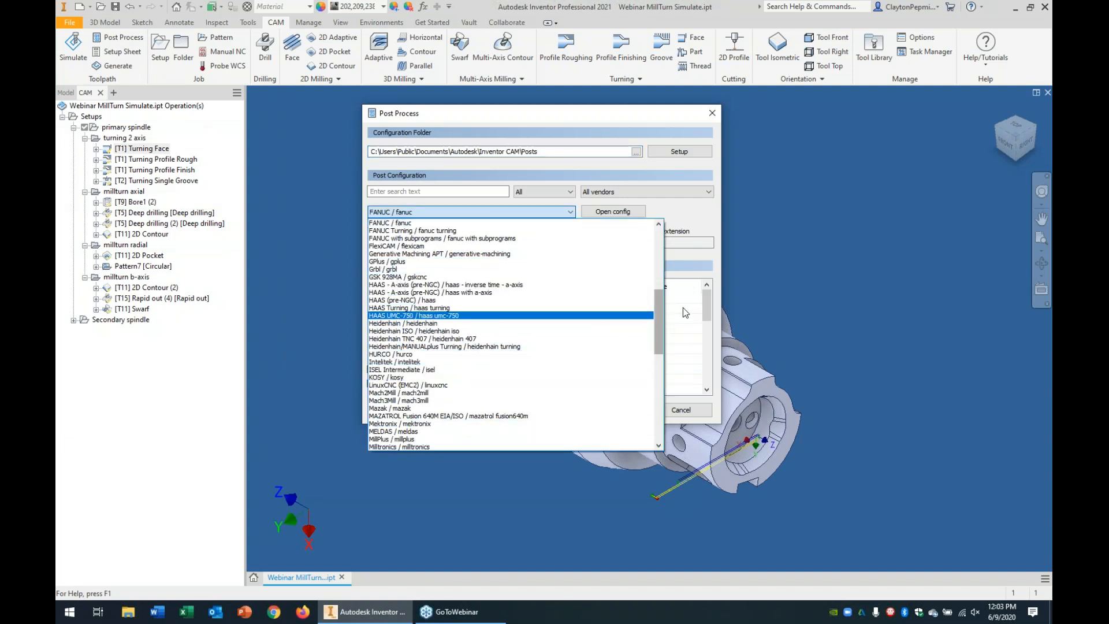
{"action": "left_click_drag", "start_coordinate": [661, 312], "coordinate": [634, 227]}
{"action": "scroll", "coordinate": [578, 335], "scroll_direction": "down", "scroll_amount": 20}
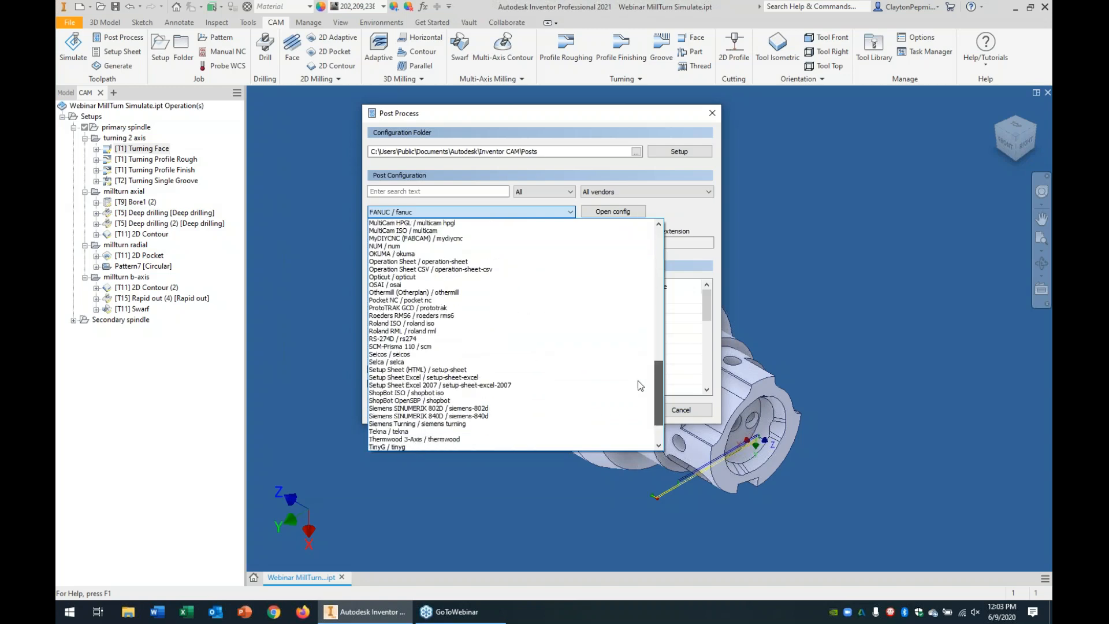
{"action": "left_click", "coordinate": [381, 226]}
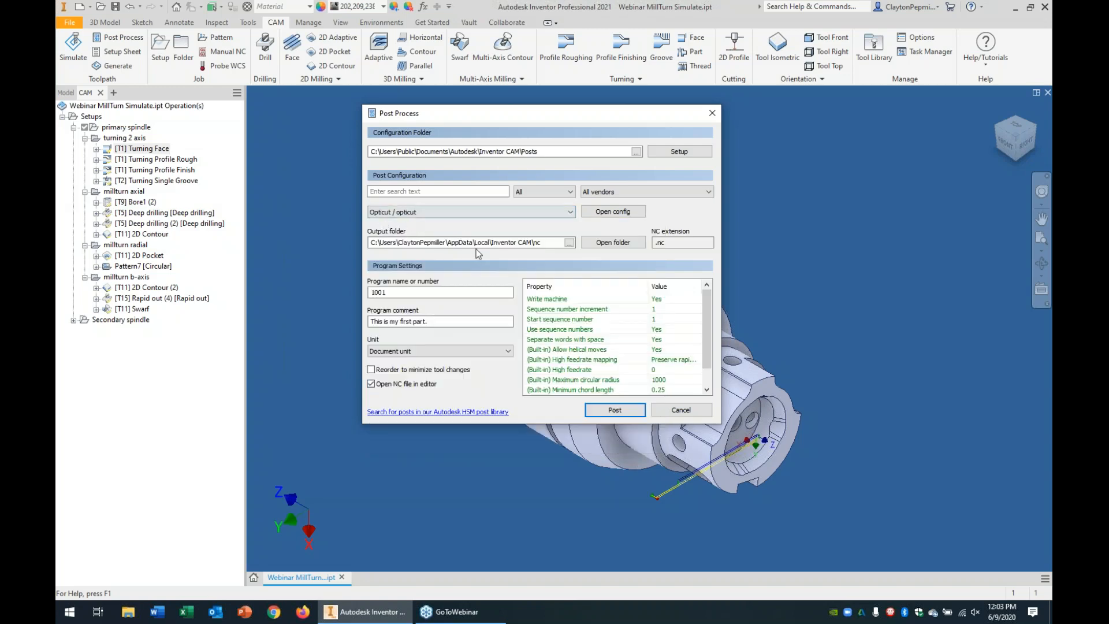
Open the Autodesk HSM post library in the browser and filter the posts by the Turning type
{"action": "left_click", "coordinate": [466, 413]}
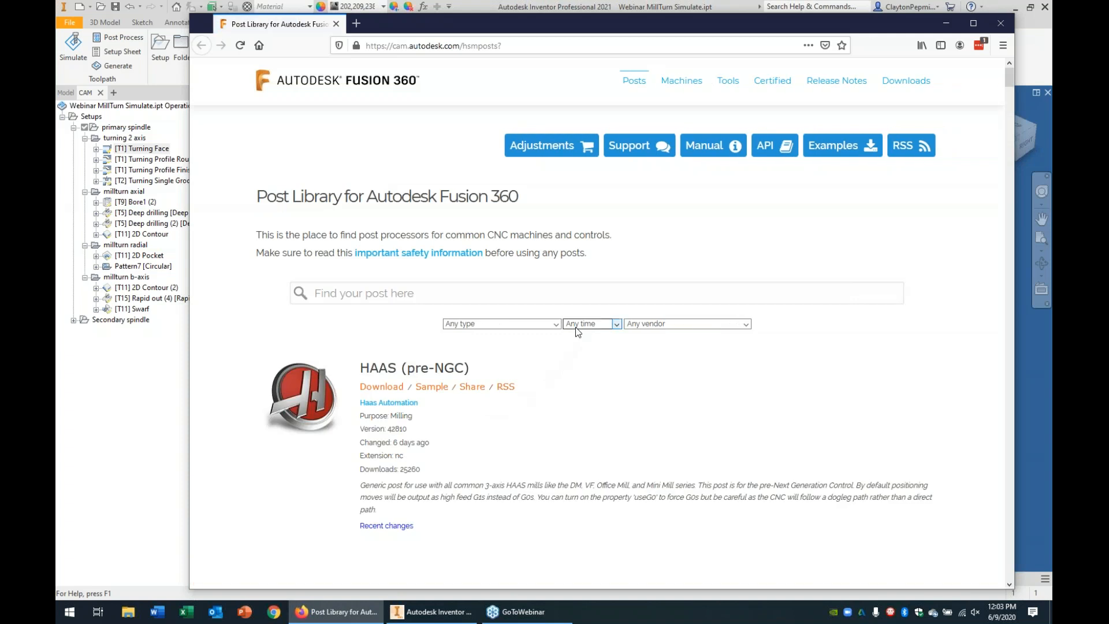
{"action": "left_click", "coordinate": [549, 324]}
{"action": "left_click", "coordinate": [481, 362]}
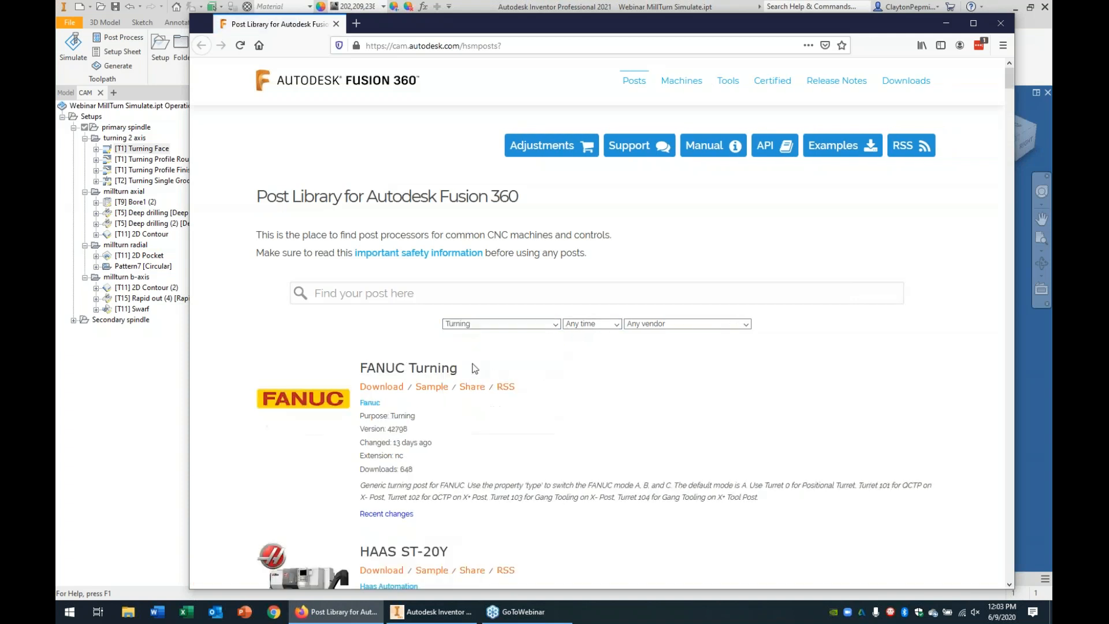
{"action": "left_click", "coordinate": [600, 325]}
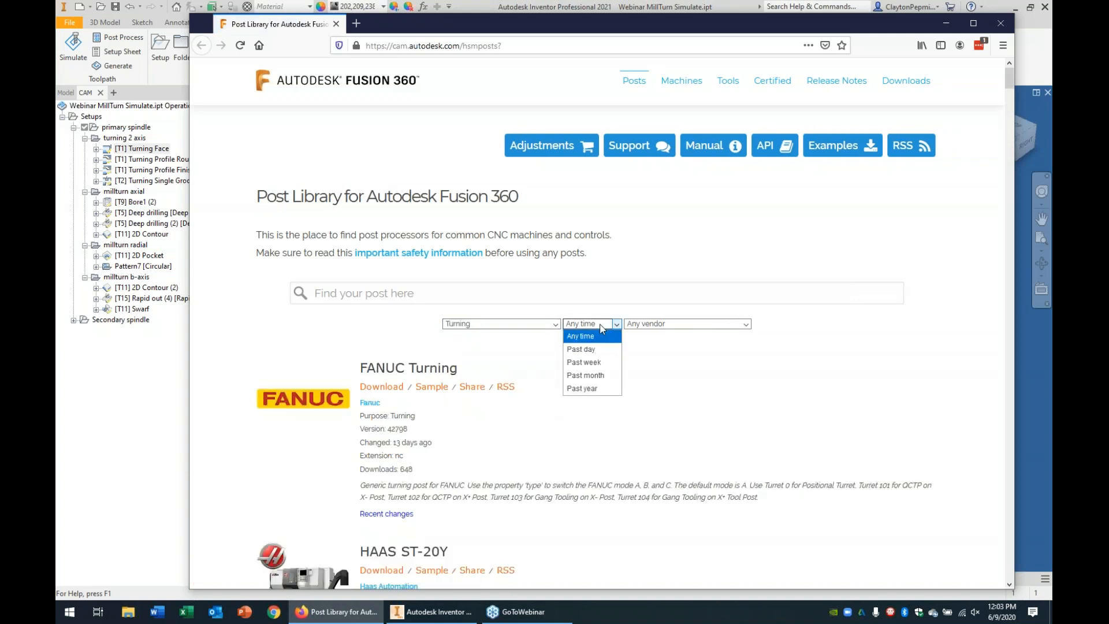
{"action": "left_click", "coordinate": [600, 325]}
Filter the turning posts by the vendor CENTROID, and try Bridgeport as the vendor instead
{"action": "left_click", "coordinate": [650, 325]}
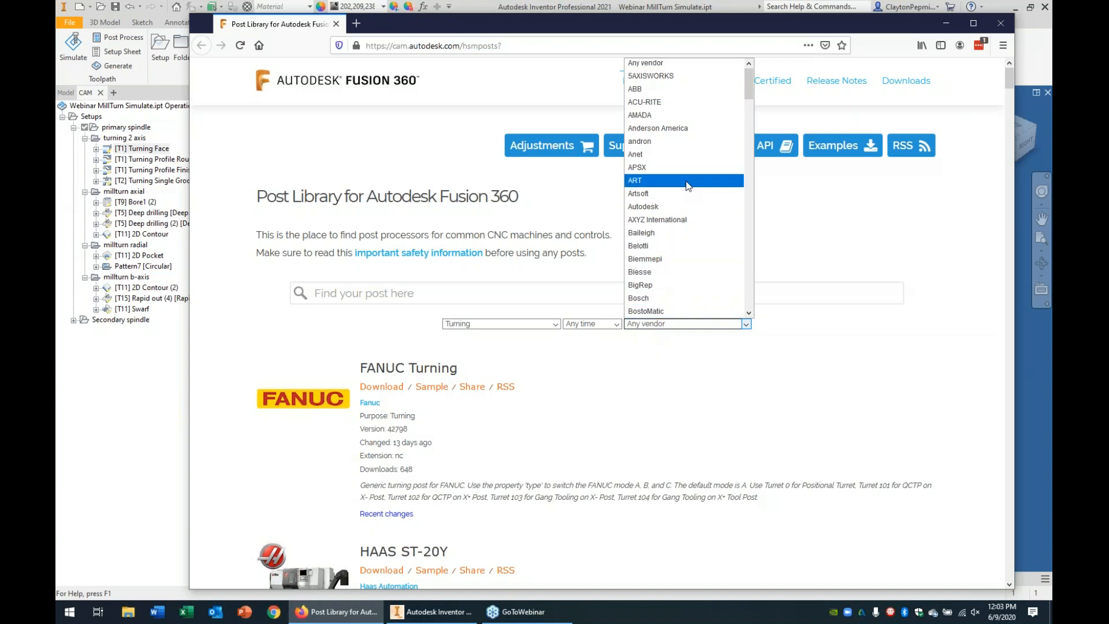
{"action": "scroll", "coordinate": [676, 283], "scroll_direction": "down", "scroll_amount": 5}
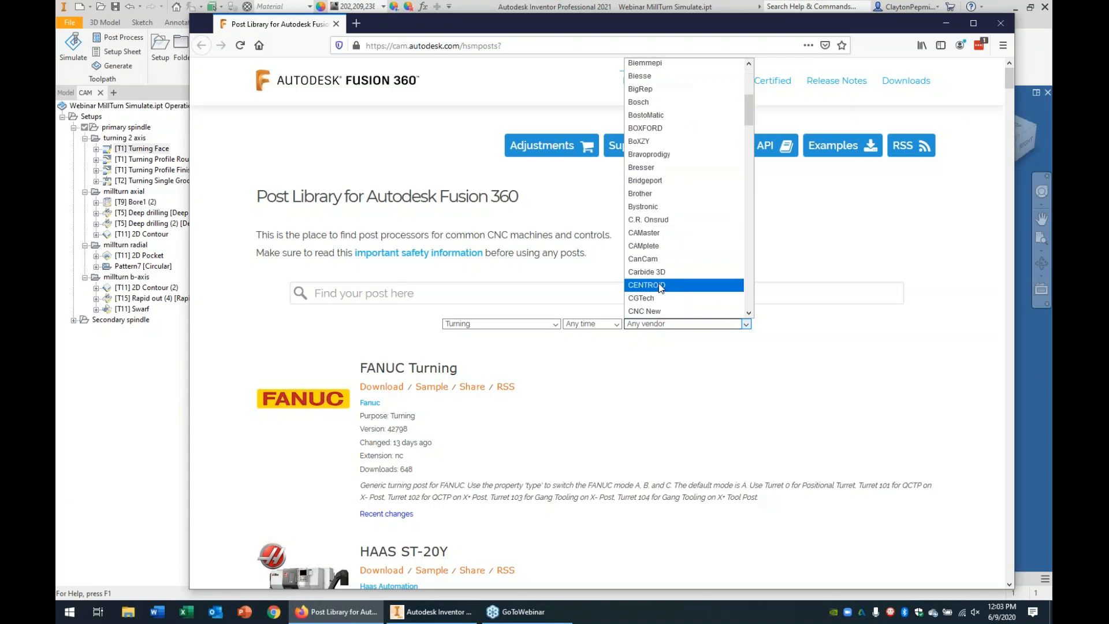
{"action": "left_click", "coordinate": [662, 285]}
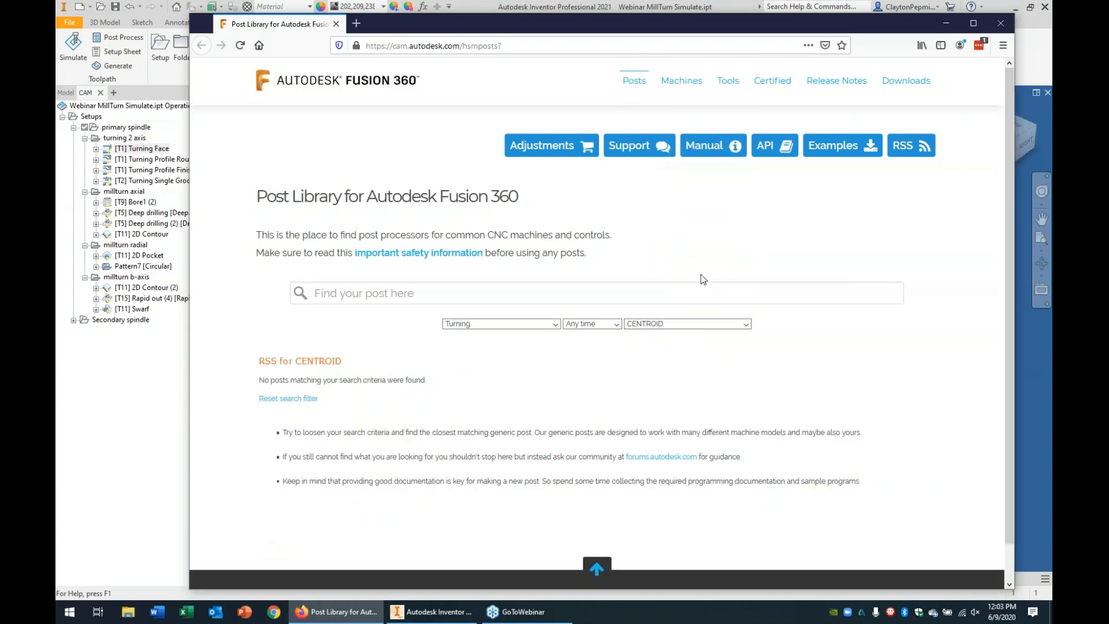
{"action": "left_click", "coordinate": [693, 325]}
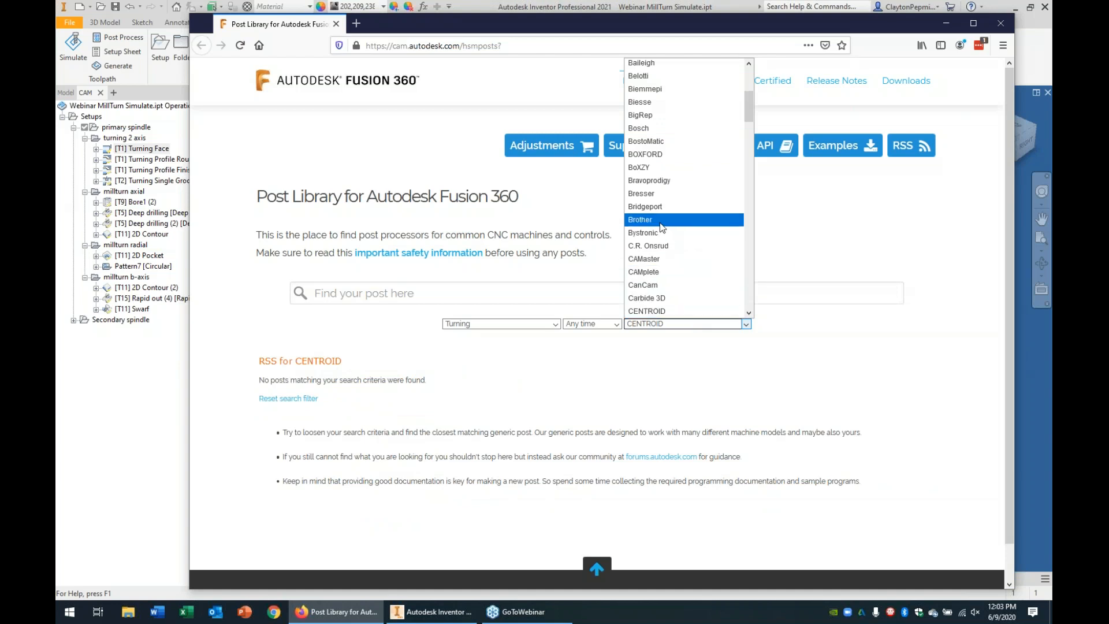
{"action": "left_click", "coordinate": [656, 207]}
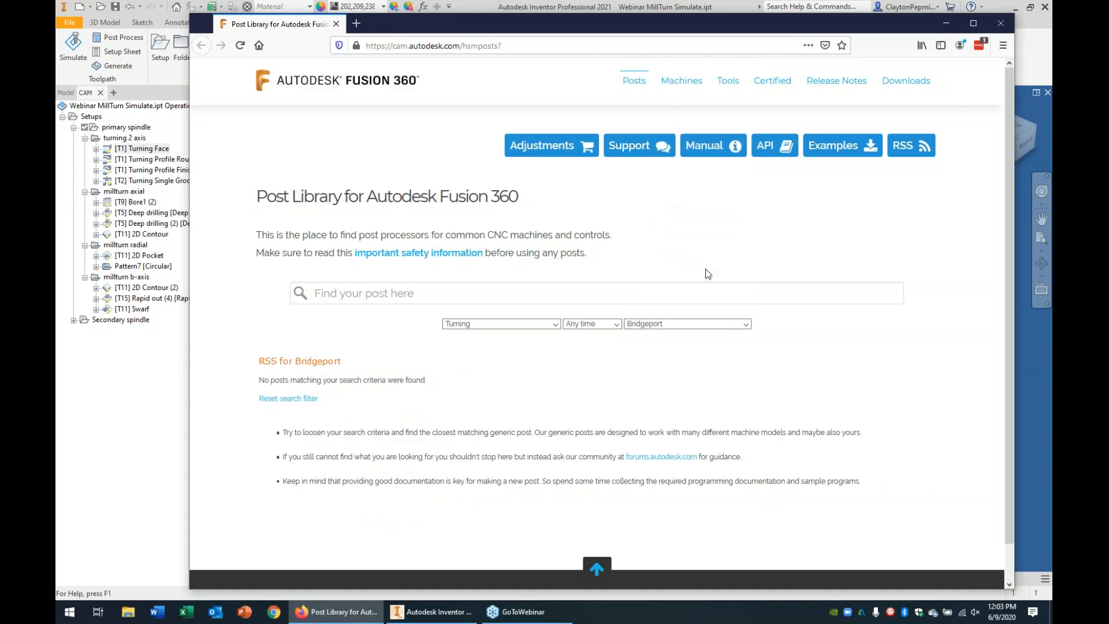
Reset the post type filter to Any type and look through the Bridgeport posts
{"action": "left_click", "coordinate": [651, 325]}
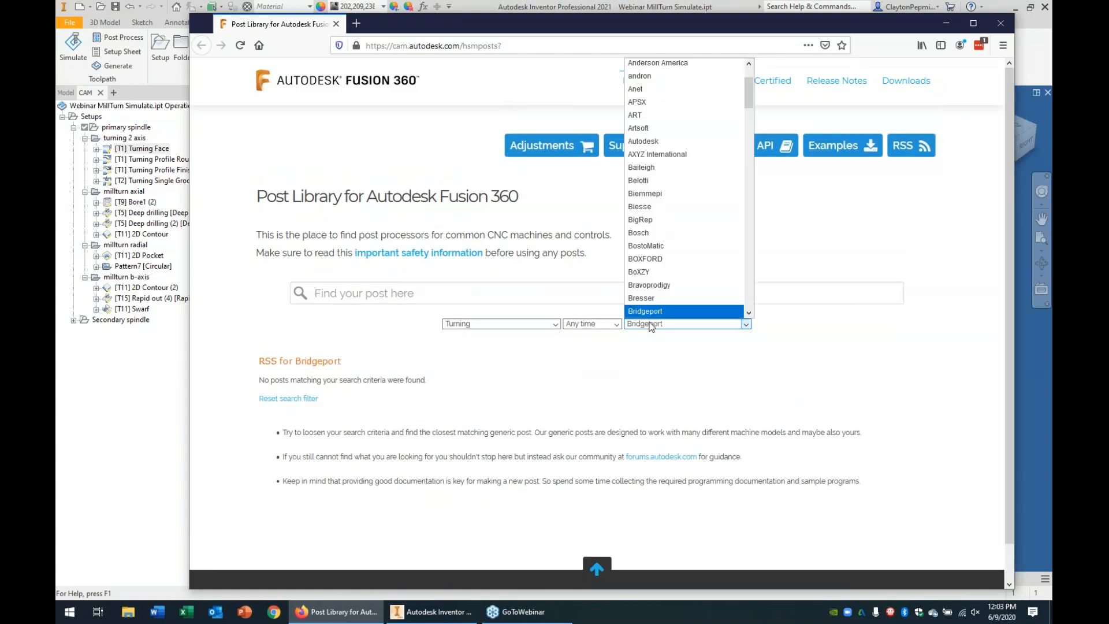
{"action": "scroll", "coordinate": [638, 309], "scroll_direction": "up", "scroll_amount": 2}
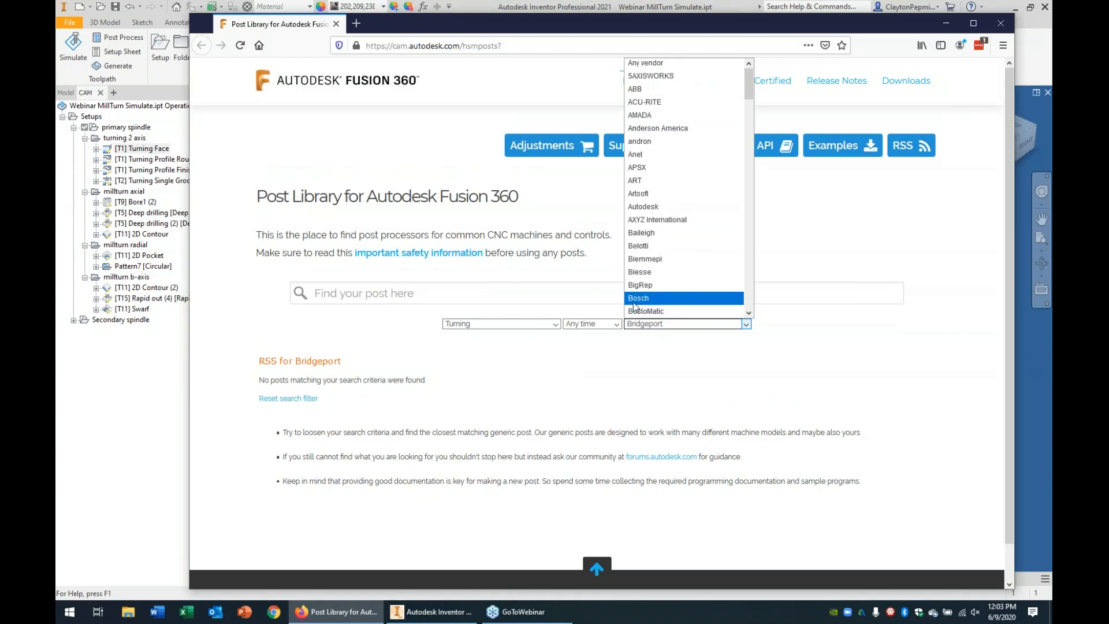
{"action": "left_click", "coordinate": [479, 323]}
{"action": "left_click", "coordinate": [474, 334]}
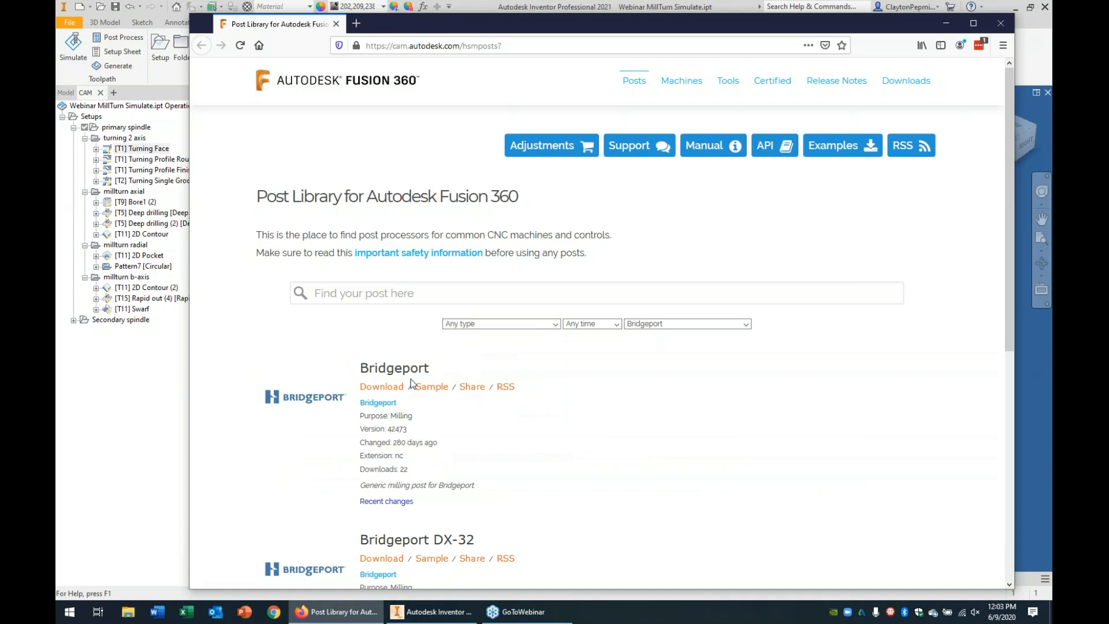
{"action": "scroll", "coordinate": [480, 488], "scroll_direction": "down", "scroll_amount": 6}
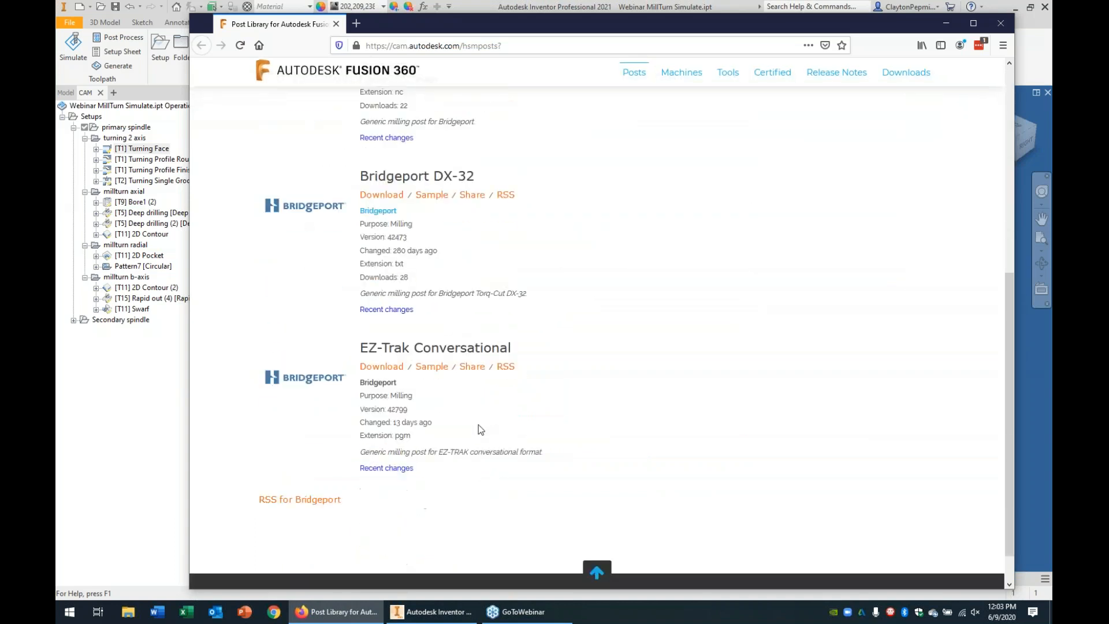
{"action": "scroll", "coordinate": [523, 404], "scroll_direction": "up", "scroll_amount": 4}
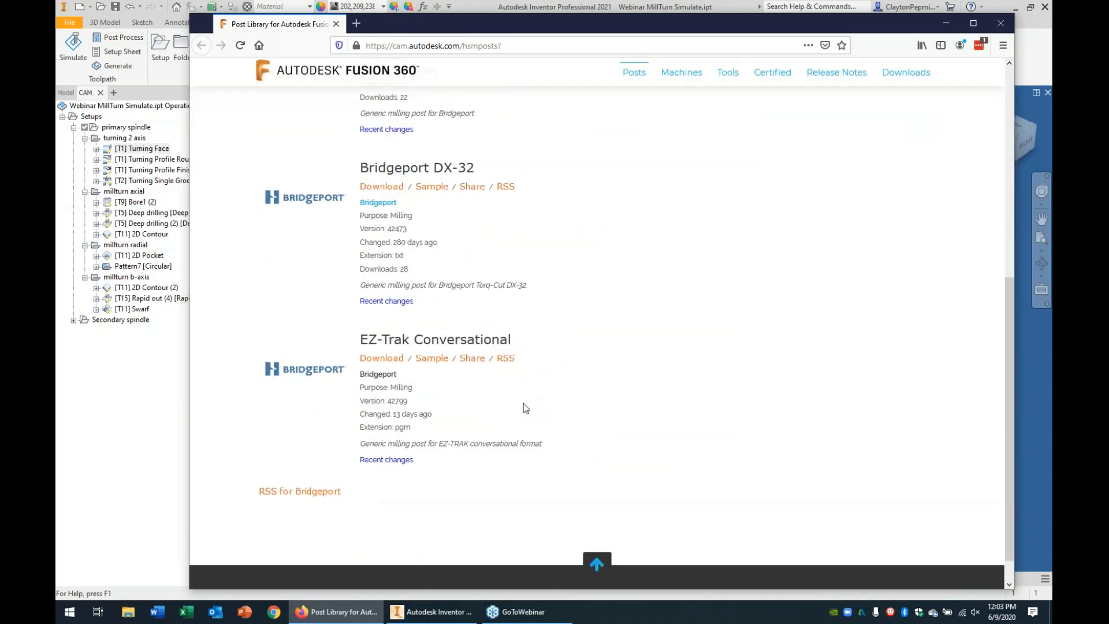
{"action": "scroll", "coordinate": [553, 415], "scroll_direction": "up", "scroll_amount": 3}
Change the vendor filter to Doosan and look through the Doosan posts
{"action": "left_click", "coordinate": [662, 324]}
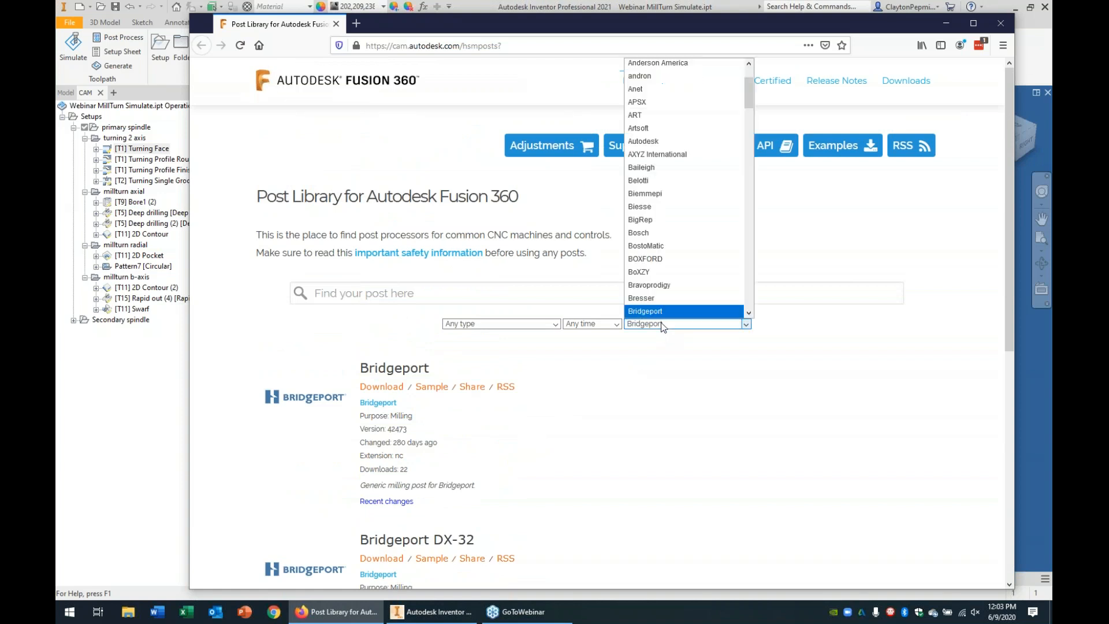
{"action": "scroll", "coordinate": [670, 214], "scroll_direction": "down", "scroll_amount": 8}
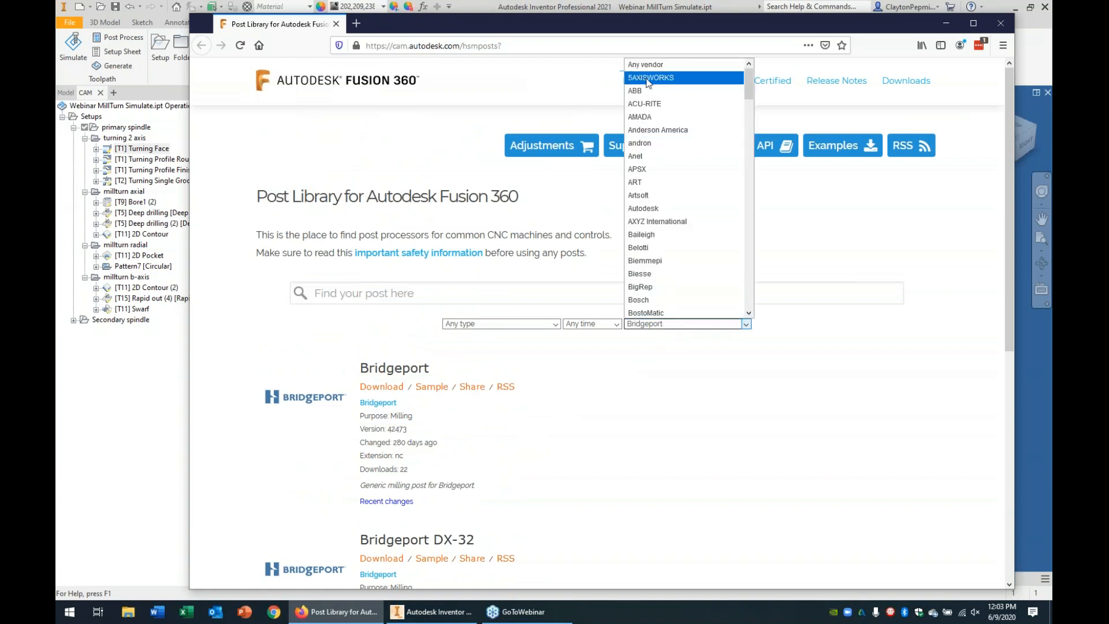
{"action": "scroll", "coordinate": [669, 214], "scroll_direction": "down", "scroll_amount": 4}
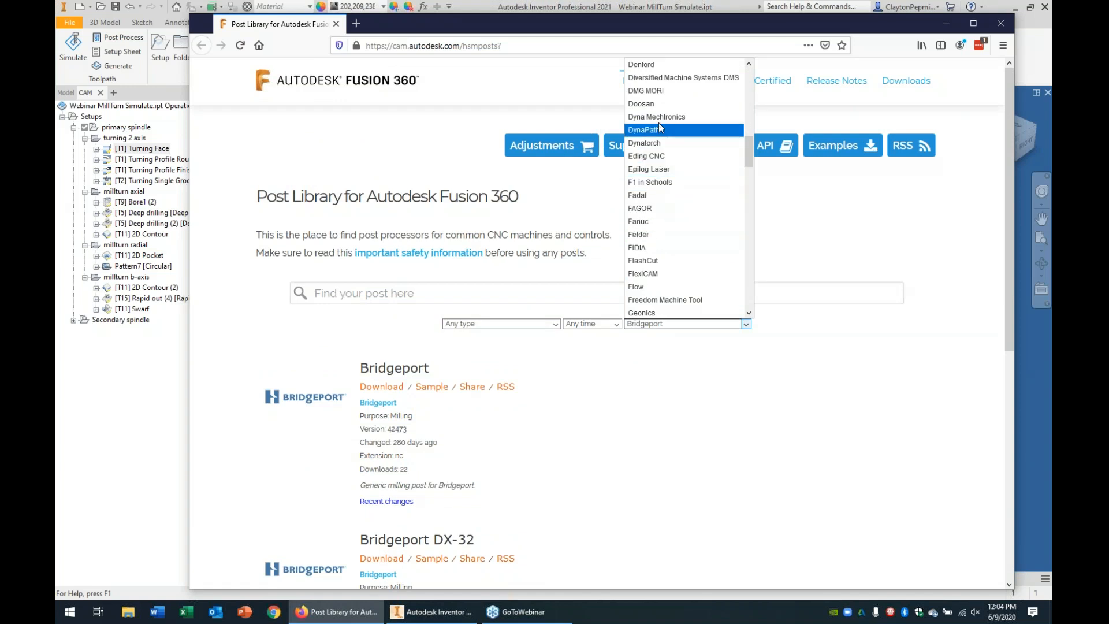
{"action": "left_click", "coordinate": [653, 105]}
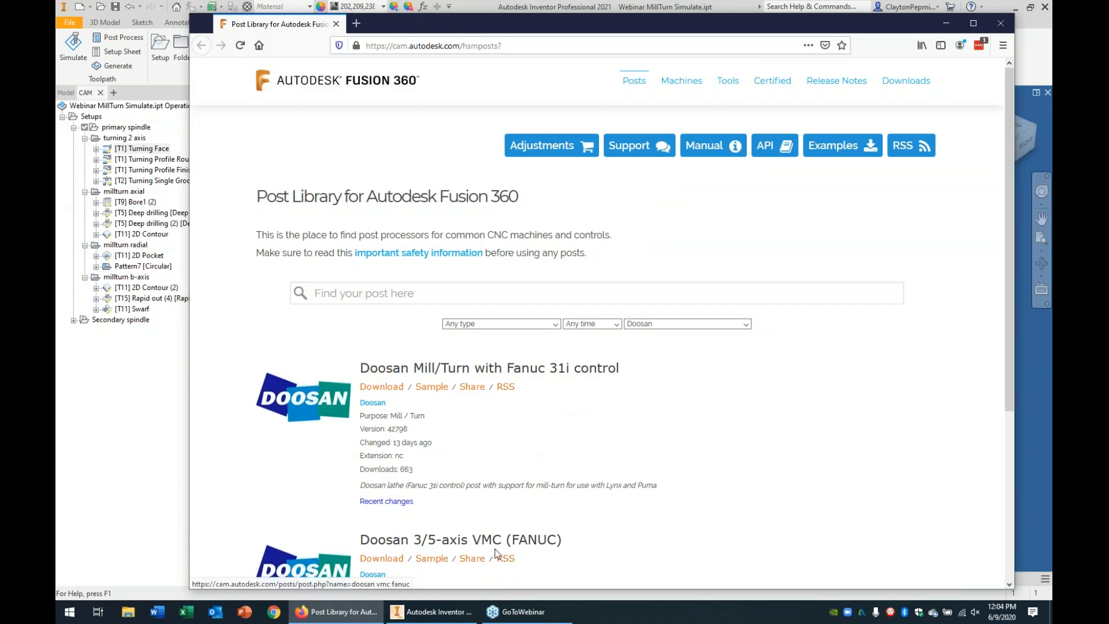
{"action": "scroll", "coordinate": [583, 529], "scroll_direction": "down", "scroll_amount": 4}
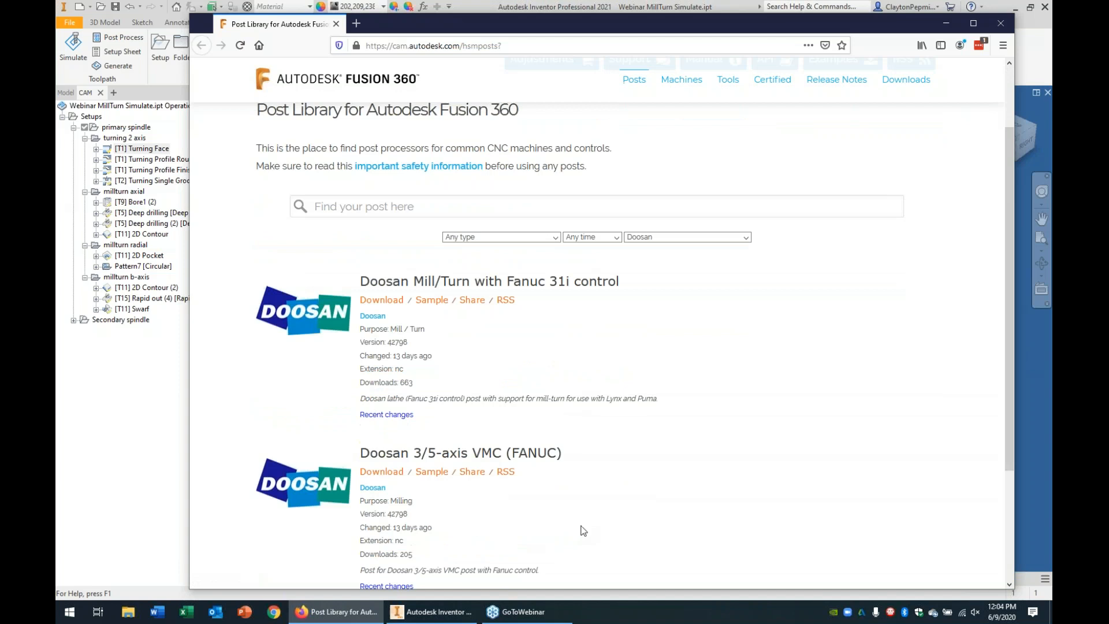
{"action": "scroll", "coordinate": [556, 496], "scroll_direction": "up", "scroll_amount": 3}
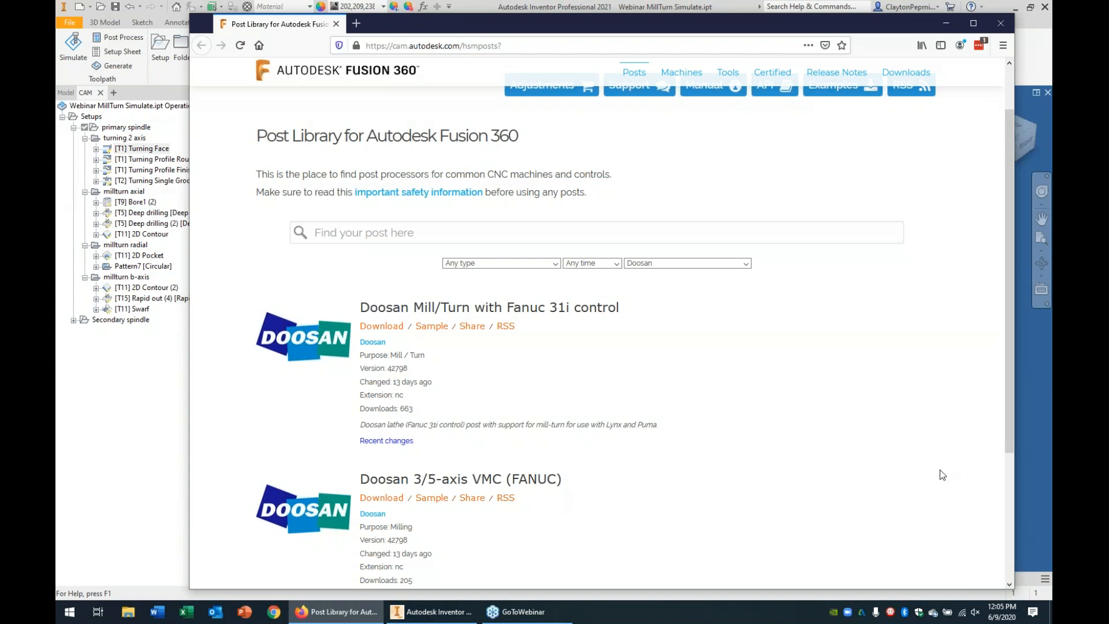
Switch back to Inventor, cancel the post processing and save the mill-turn part
{"action": "left_click", "coordinate": [1031, 458]}
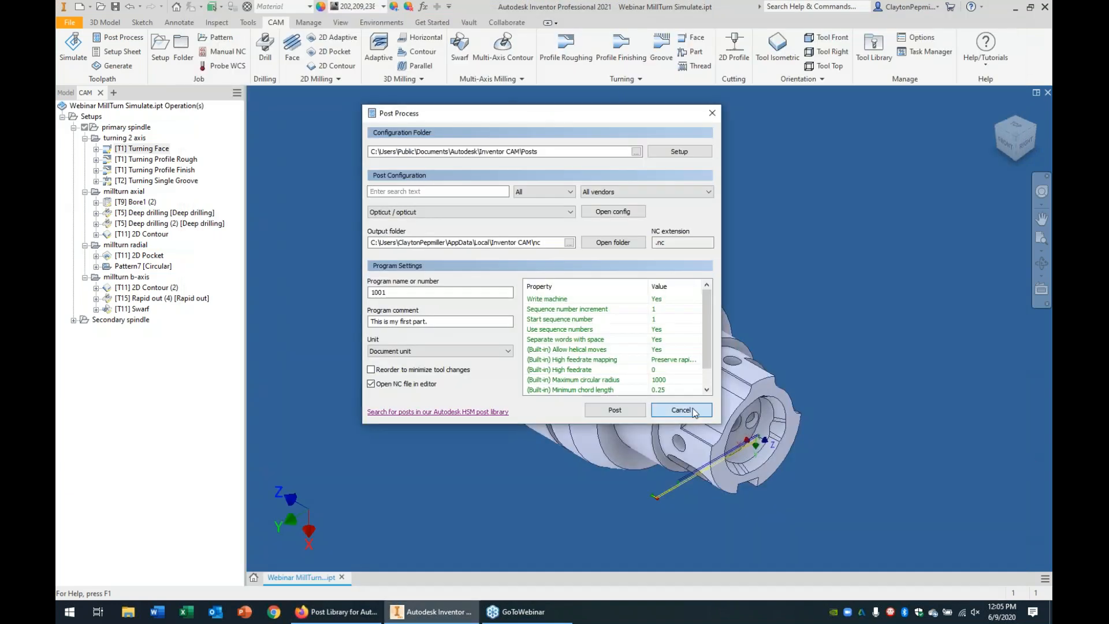
{"action": "left_click", "coordinate": [645, 415]}
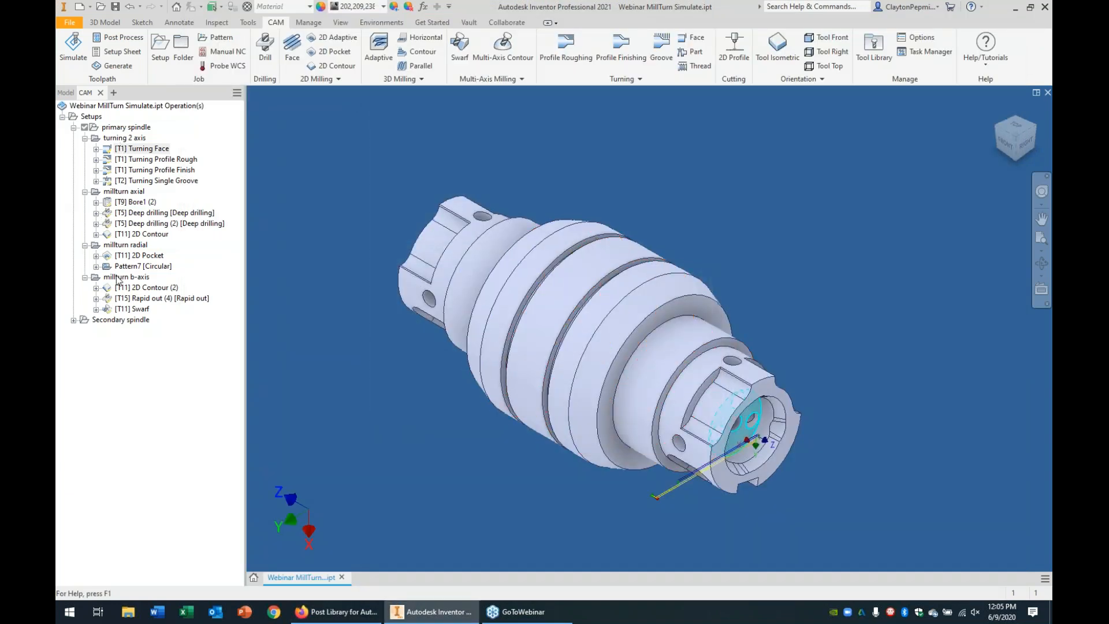
{"action": "left_click", "coordinate": [116, 8]}
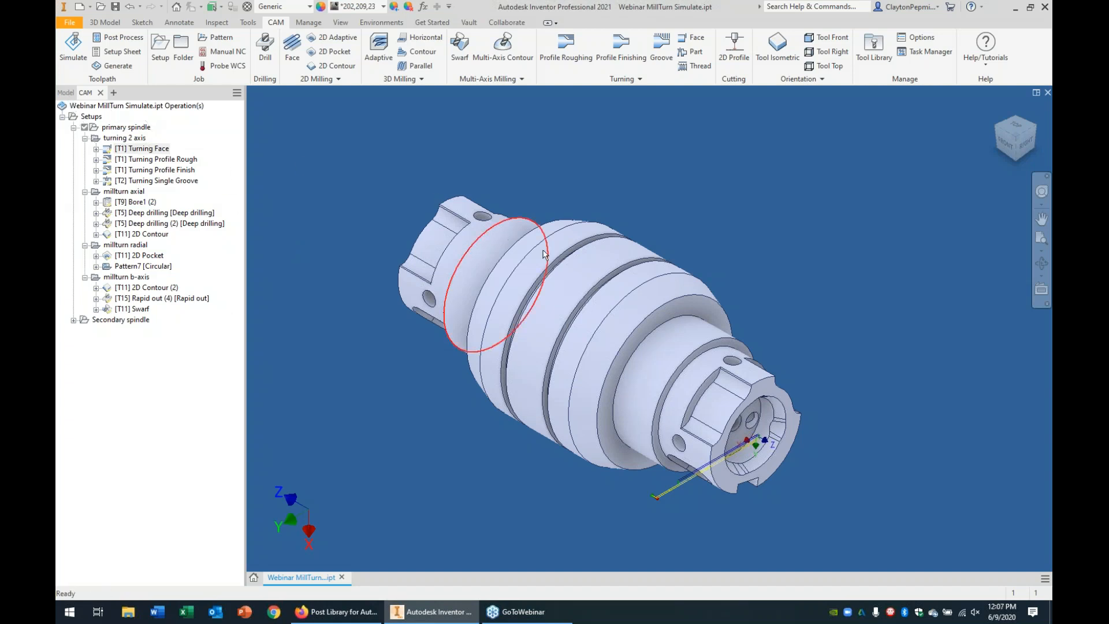
Open the part file Webinar Two Axis Part.ipt from the Webinar folder
{"action": "left_click", "coordinate": [101, 6]}
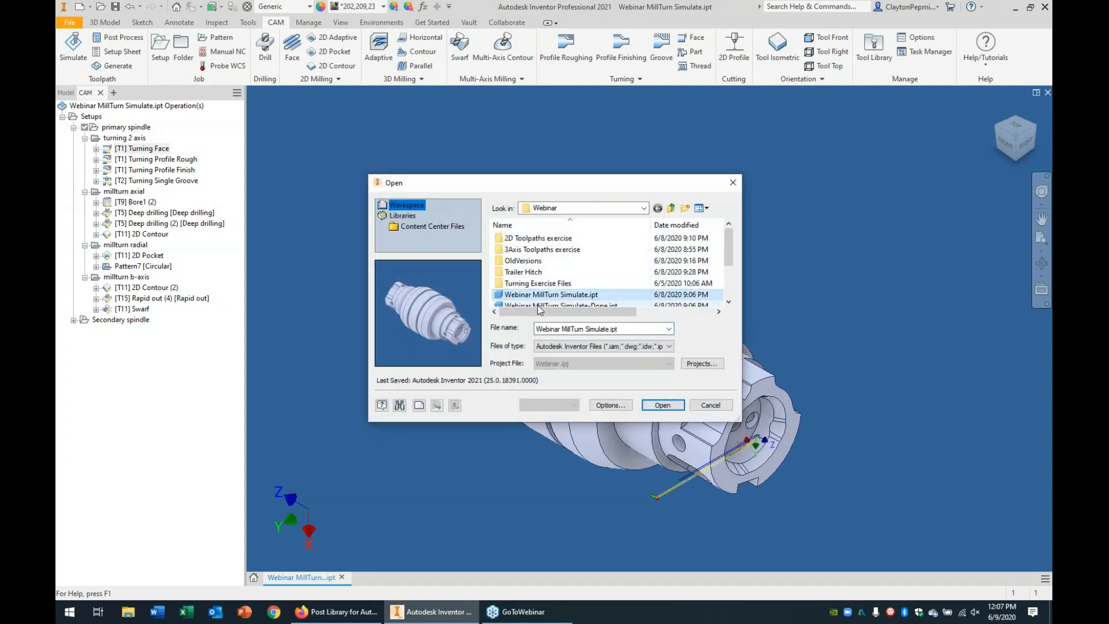
{"action": "scroll", "coordinate": [534, 294], "scroll_direction": "down", "scroll_amount": 2}
{"action": "left_click", "coordinate": [537, 283]}
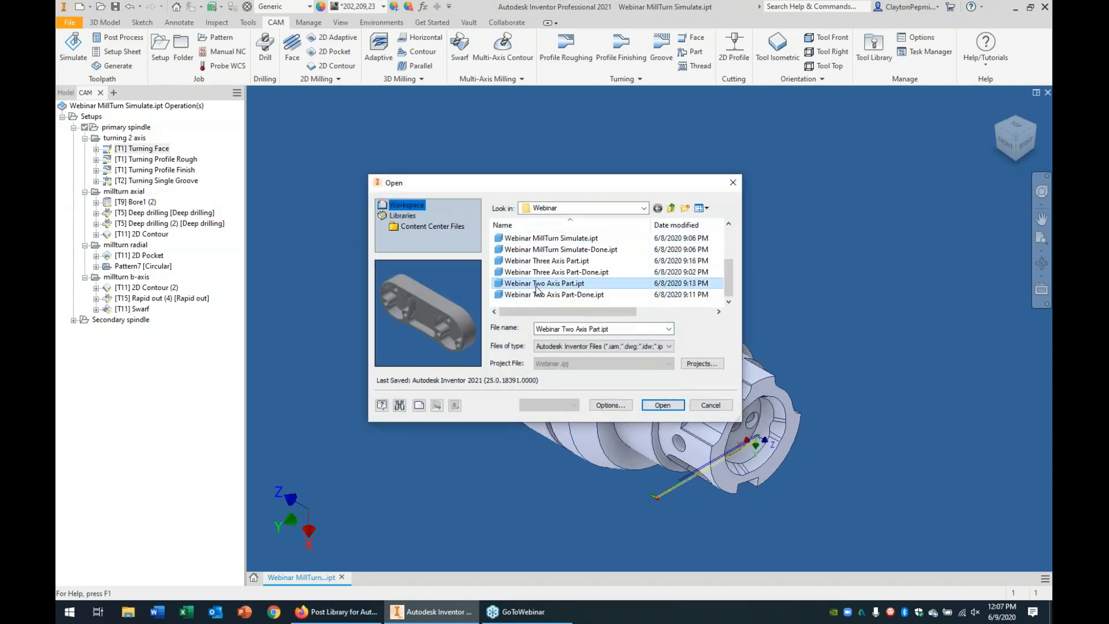
{"action": "left_click", "coordinate": [663, 405]}
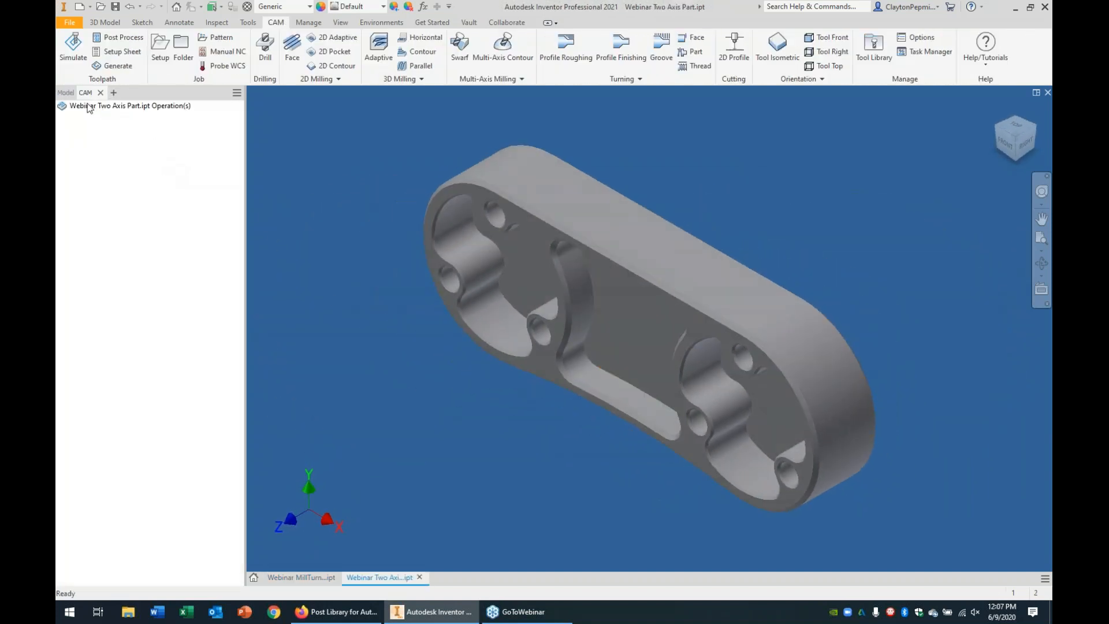
Create a Milling setup using the model orientation and a stock box point as the origin
{"action": "left_click", "coordinate": [162, 53]}
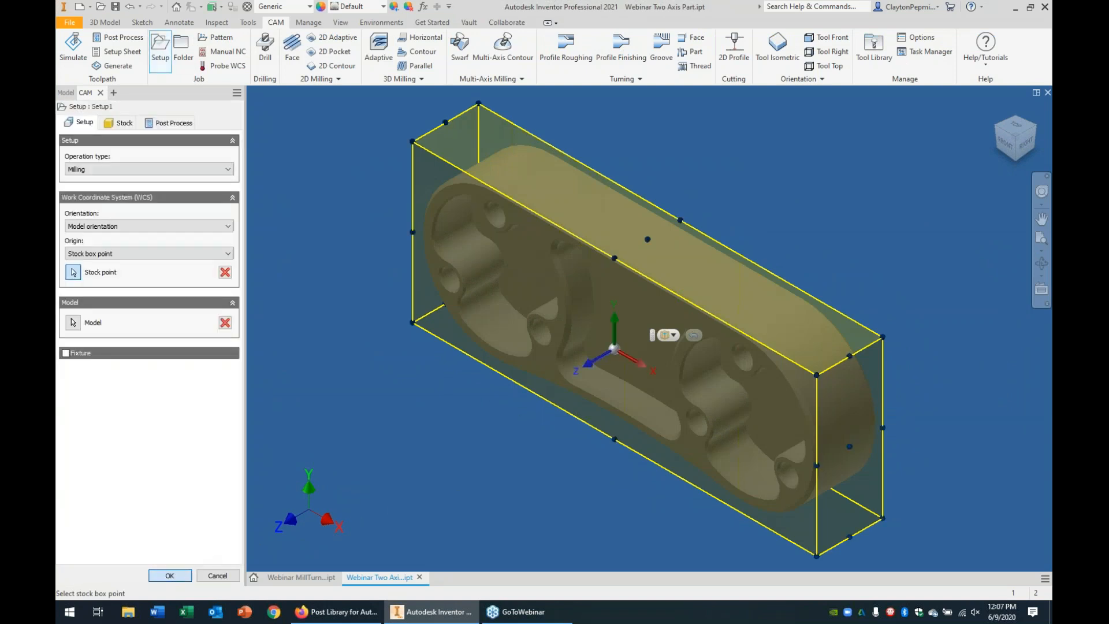
{"action": "left_click", "coordinate": [170, 575]}
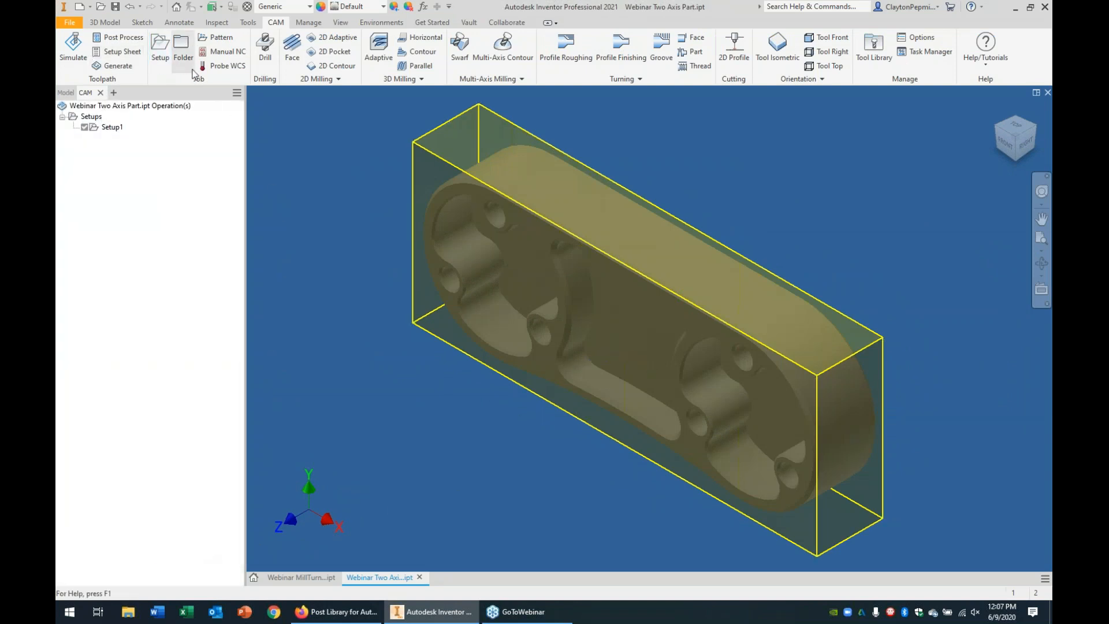
Start a 2D Face operation in Setup1 and open its tool selection
{"action": "left_click", "coordinate": [92, 117]}
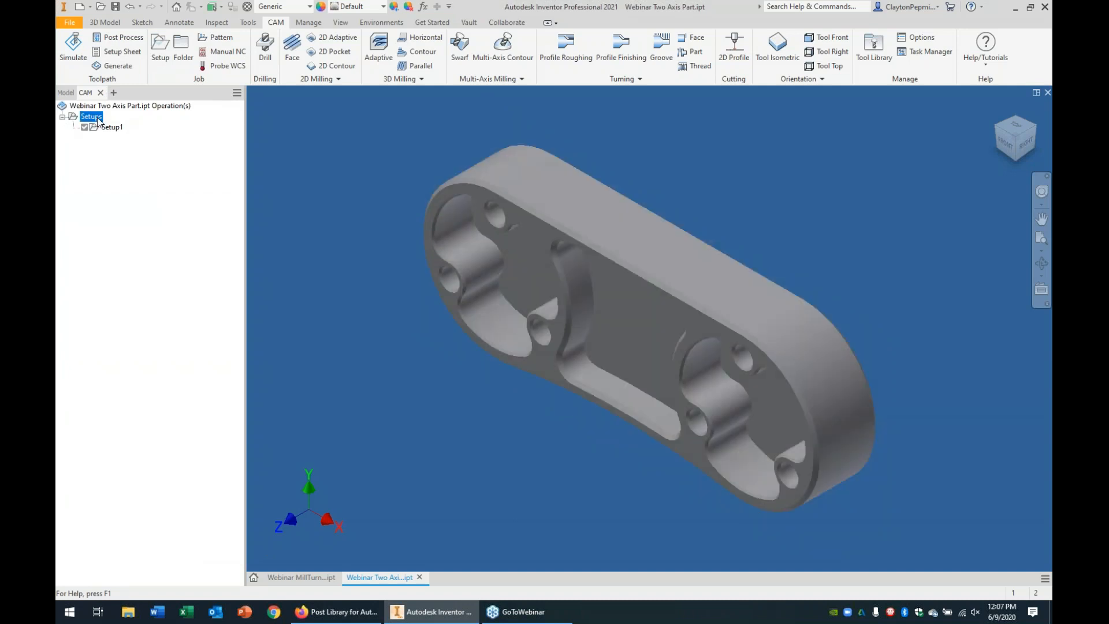
{"action": "left_click", "coordinate": [111, 128]}
{"action": "left_click", "coordinate": [292, 49]}
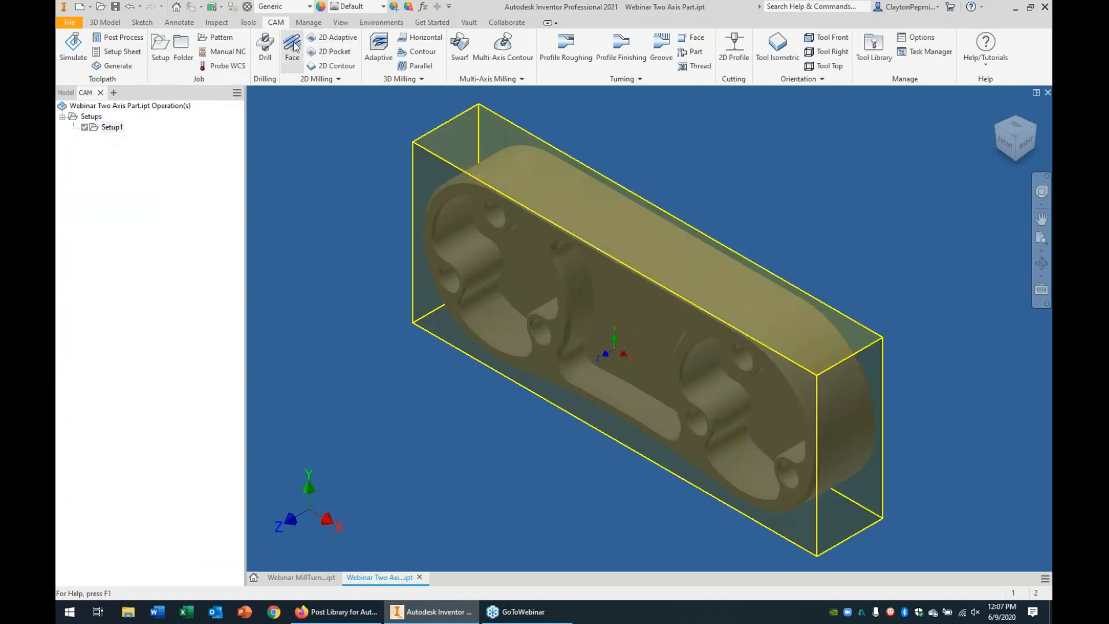
{"action": "left_click", "coordinate": [164, 163]}
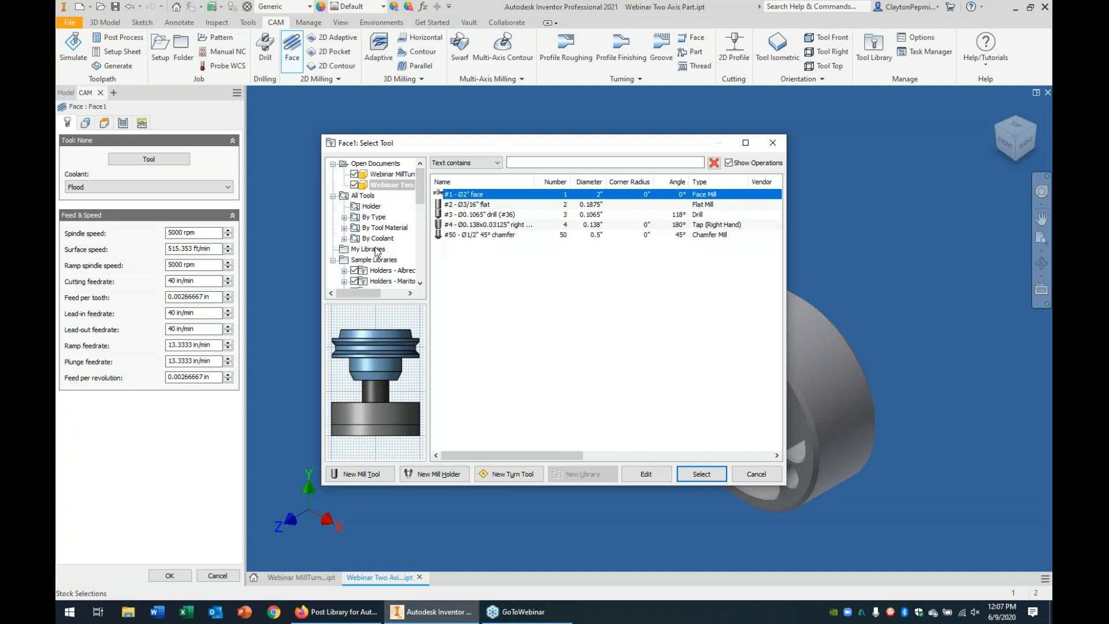
Browse the inch sample tool libraries for brass, bronze, copper, high carbon steel and low carbon steel
{"action": "left_click_drag", "start_coordinate": [420, 197], "coordinate": [423, 221]}
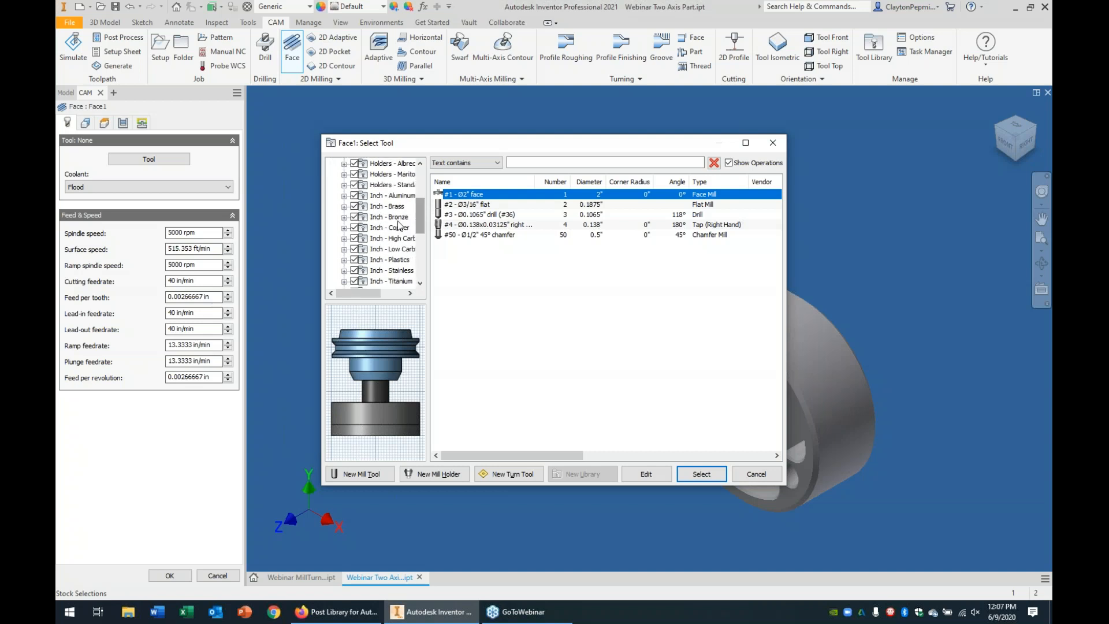
{"action": "left_click", "coordinate": [379, 208]}
{"action": "left_click", "coordinate": [385, 216]}
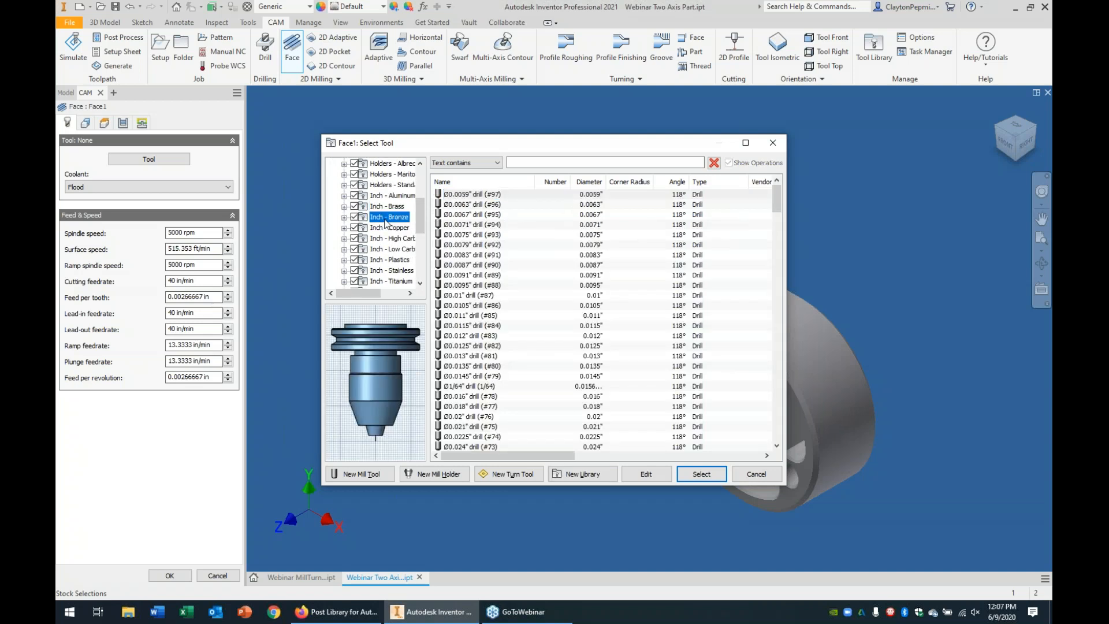
{"action": "left_click", "coordinate": [387, 228]}
{"action": "left_click", "coordinate": [388, 238]}
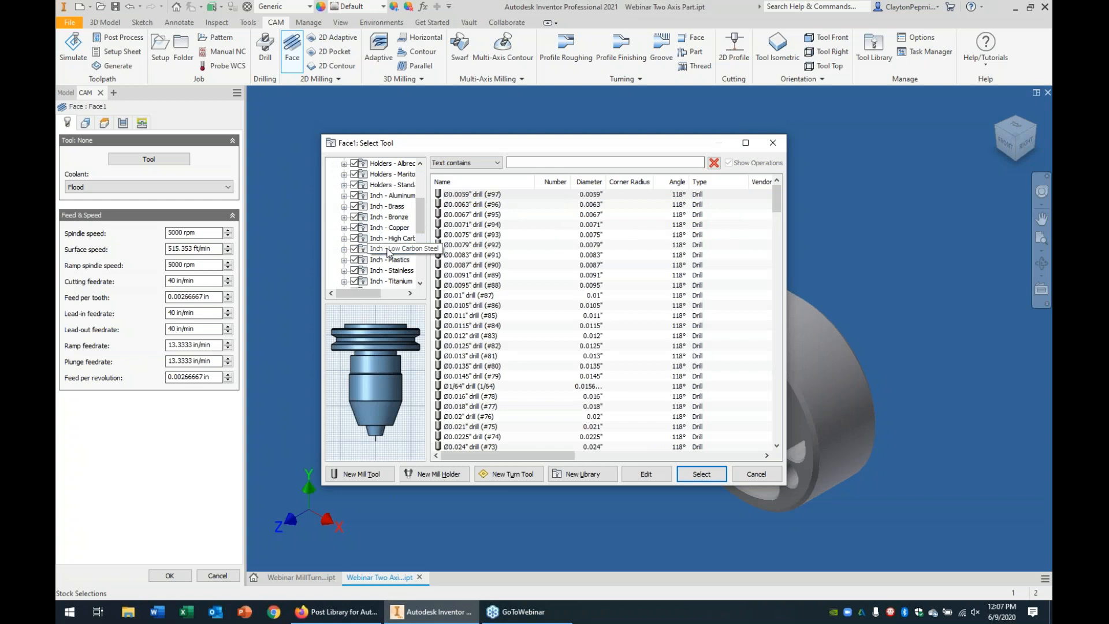
{"action": "left_click", "coordinate": [390, 249]}
Assign the 1" Flat Endmill from the Inch - Brass sample library to the Face operation
{"action": "left_click", "coordinate": [382, 208]}
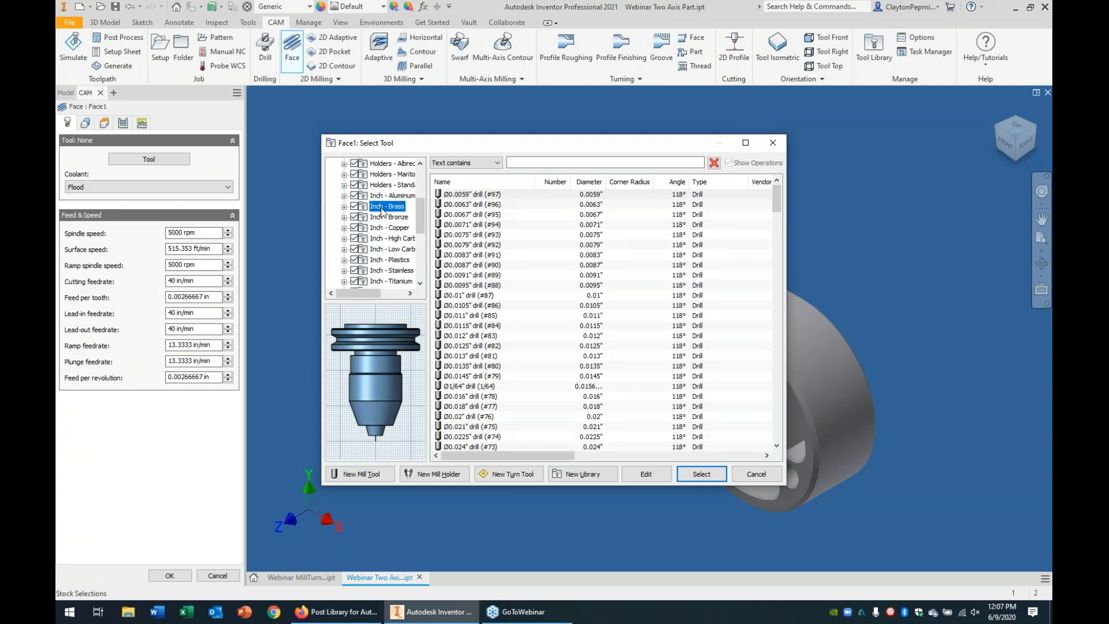
{"action": "left_click", "coordinate": [344, 207]}
{"action": "scroll", "coordinate": [485, 280], "scroll_direction": "down", "scroll_amount": 1}
{"action": "scroll", "coordinate": [486, 280], "scroll_direction": "down", "scroll_amount": 20}
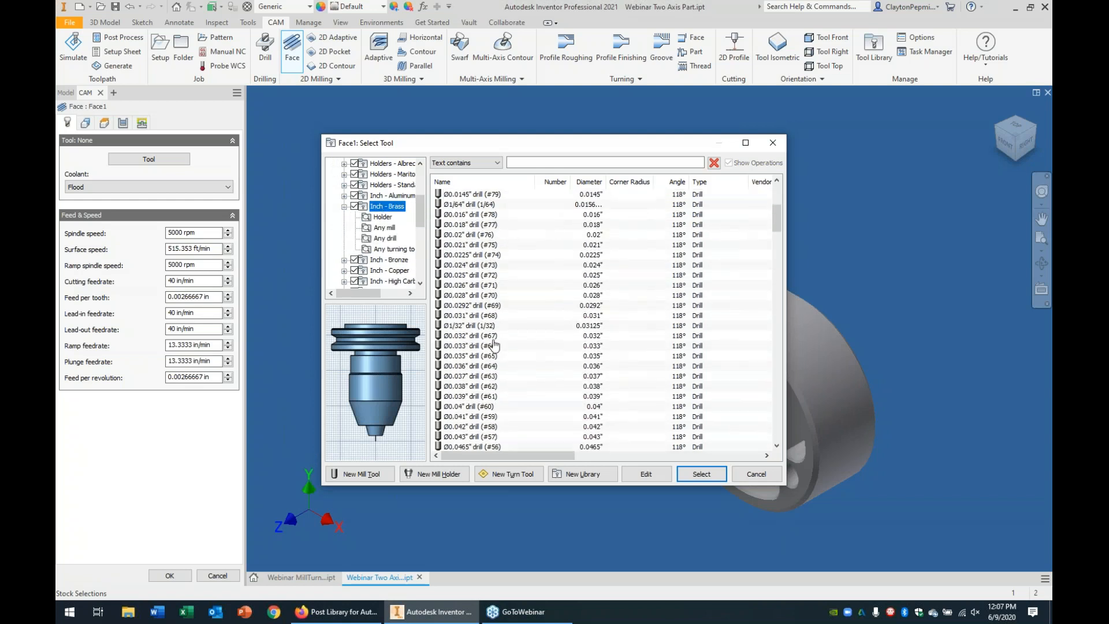
{"action": "left_click_drag", "start_coordinate": [777, 289], "coordinate": [781, 411]}
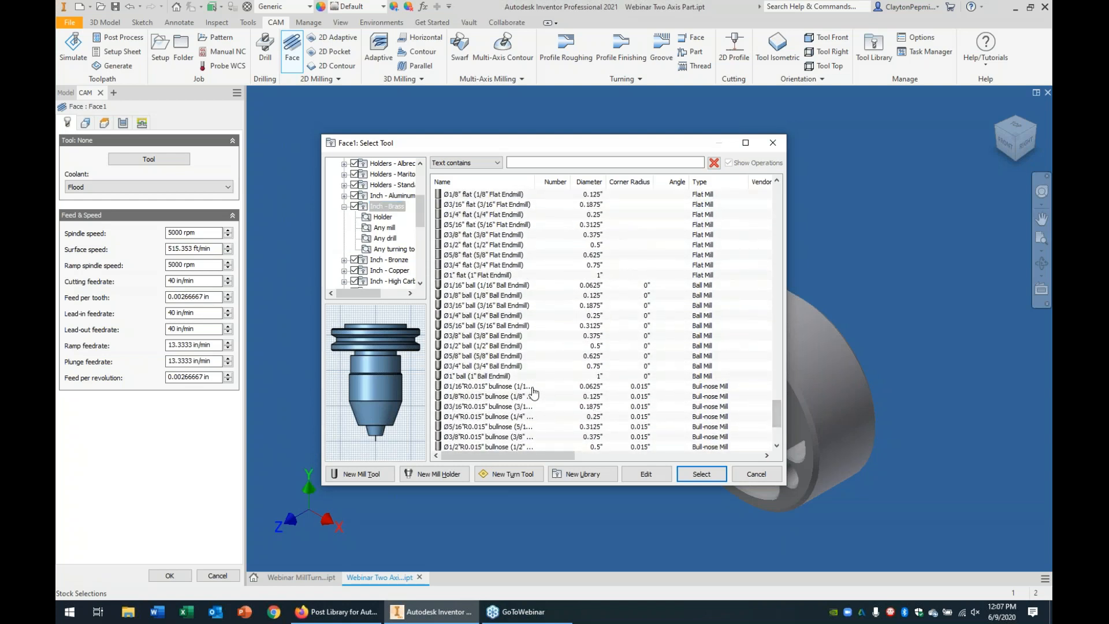
{"action": "left_click", "coordinate": [485, 376]}
{"action": "left_click", "coordinate": [468, 276]}
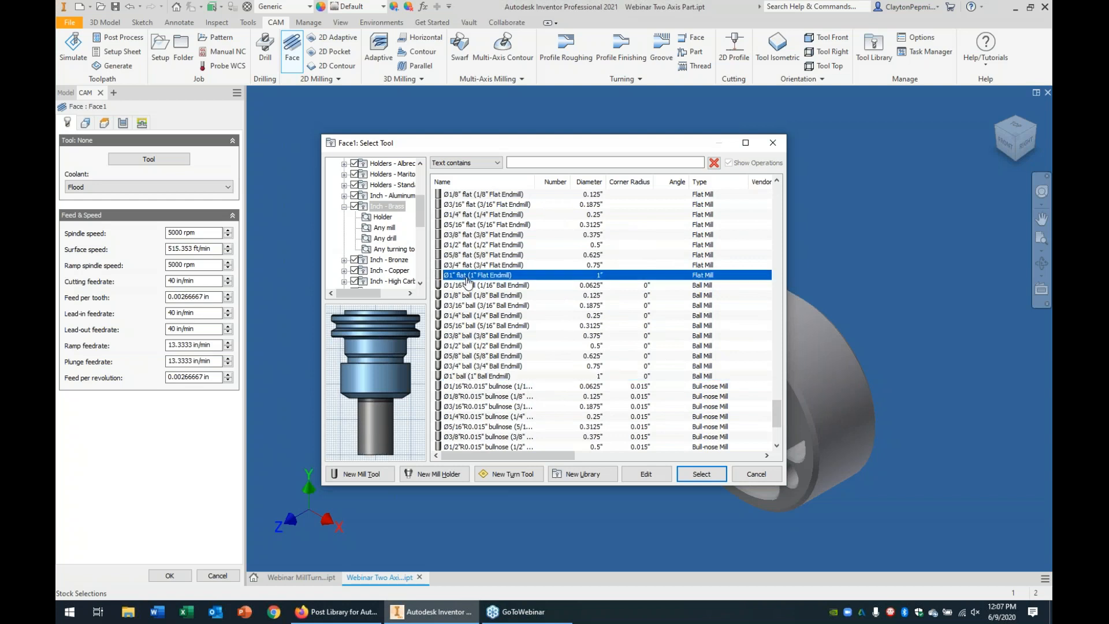
{"action": "double_click", "coordinate": [465, 278]}
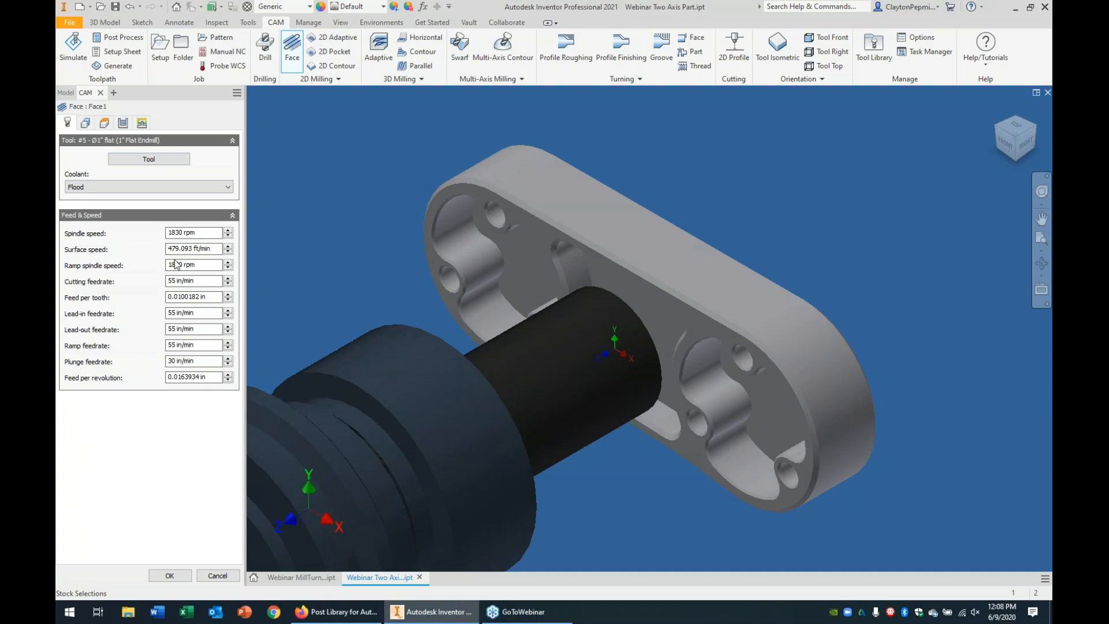
Replace the Face operation's tool with the 1" Flat Endmill from the inch high carbon steel sample library
{"action": "left_click", "coordinate": [139, 158]}
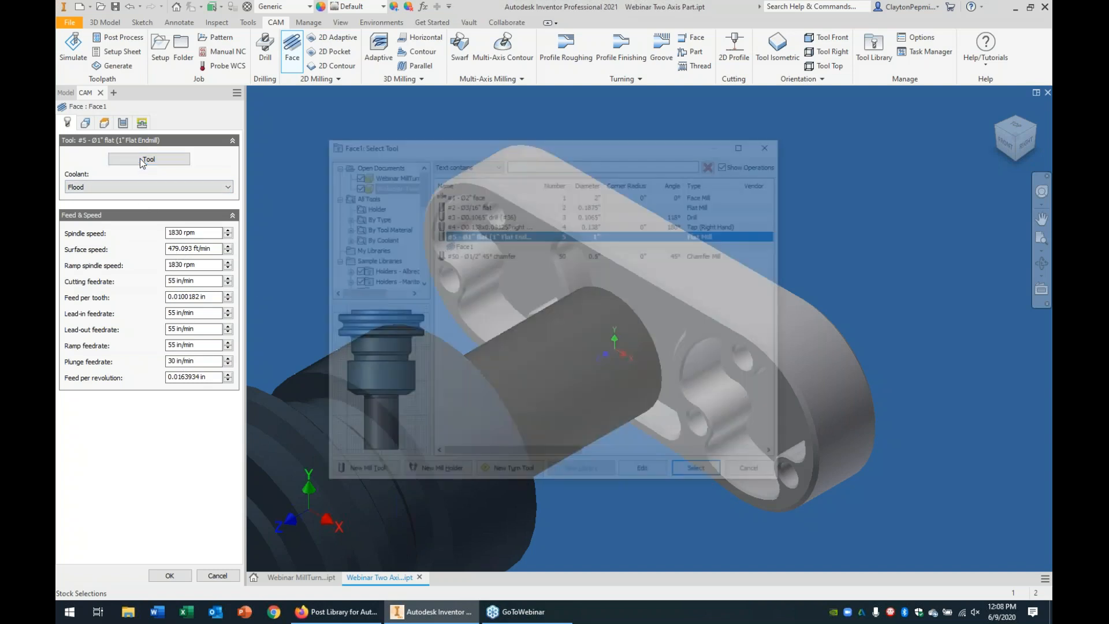
{"action": "mouse_move", "coordinate": [419, 197]}
{"action": "left_mouse_down"}
{"action": "mouse_move", "coordinate": [420, 268]}
{"action": "mouse_move", "coordinate": [420, 218]}
{"action": "left_mouse_up"}
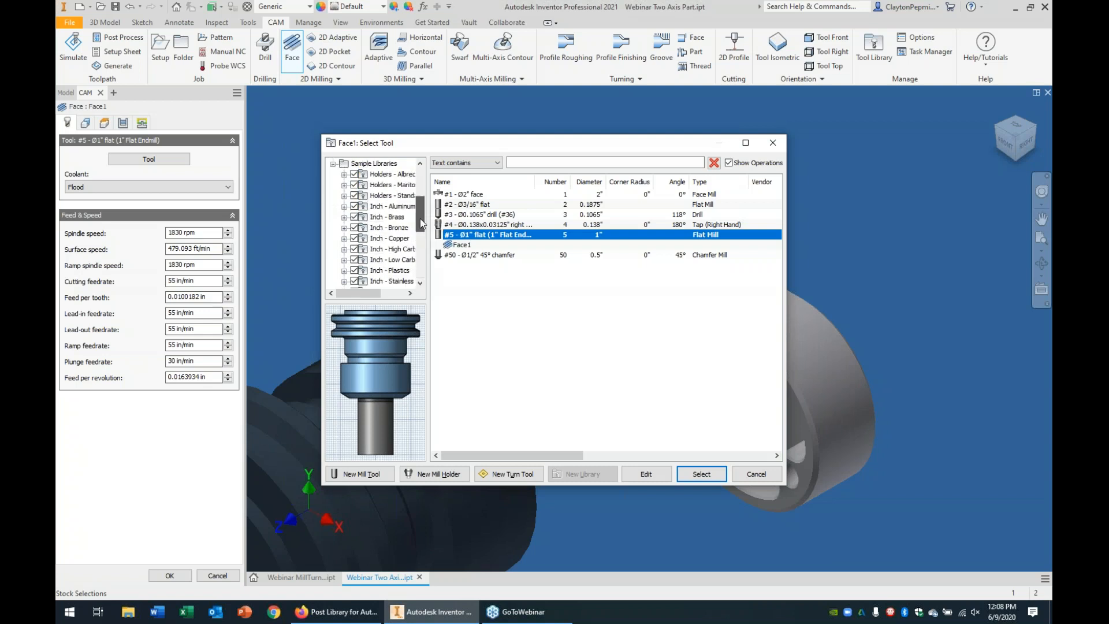
{"action": "left_click", "coordinate": [380, 249]}
{"action": "left_click_drag", "start_coordinate": [775, 205], "coordinate": [773, 408]}
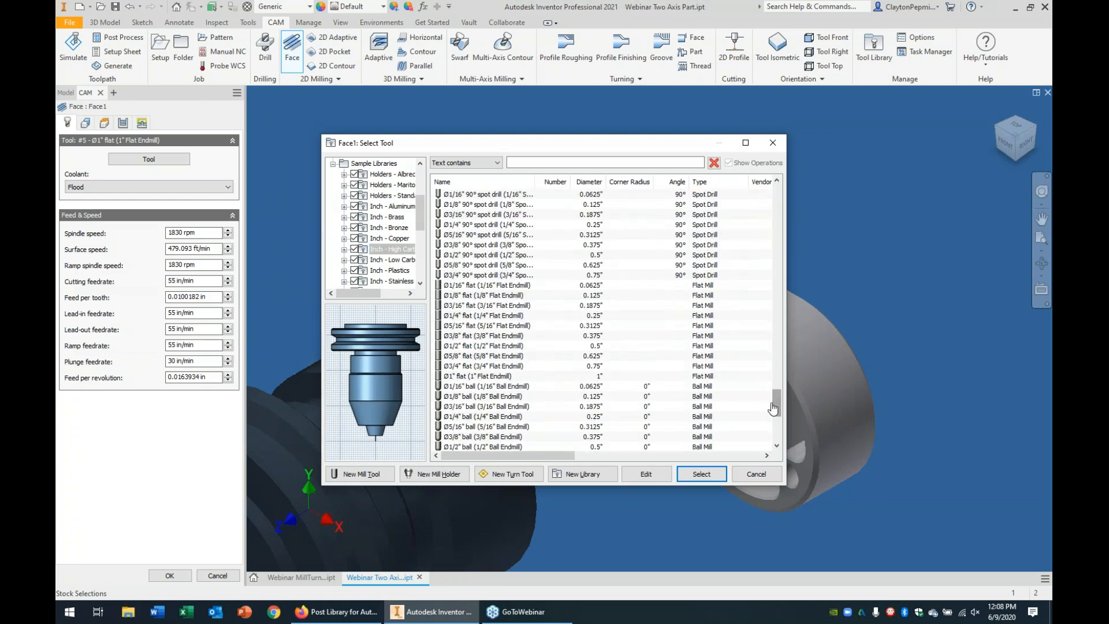
{"action": "left_click", "coordinate": [492, 379]}
{"action": "left_click", "coordinate": [690, 477]}
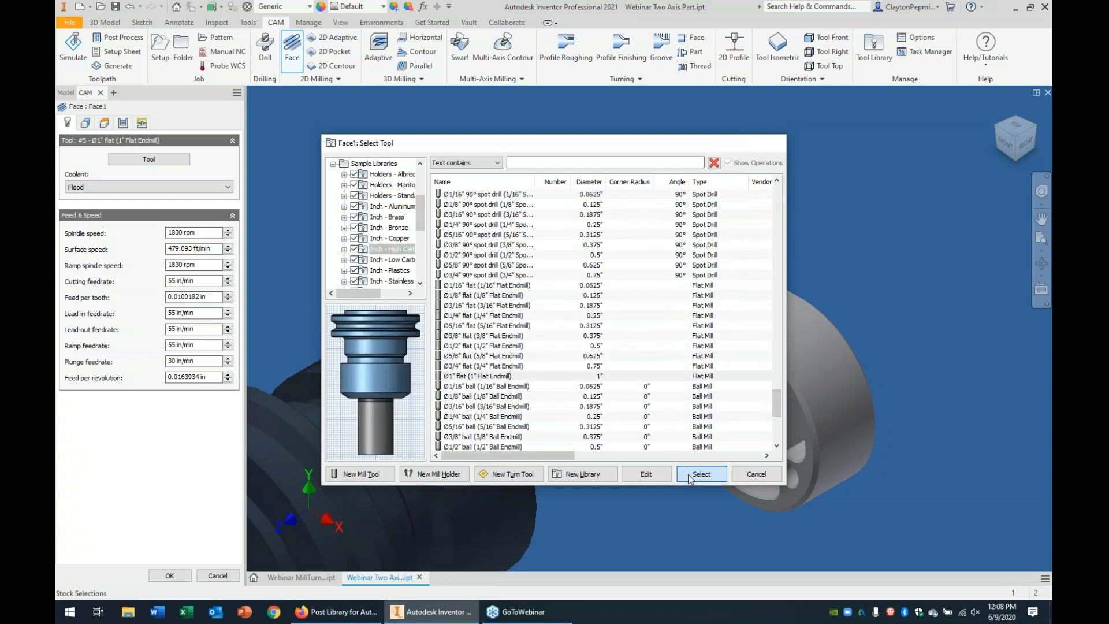